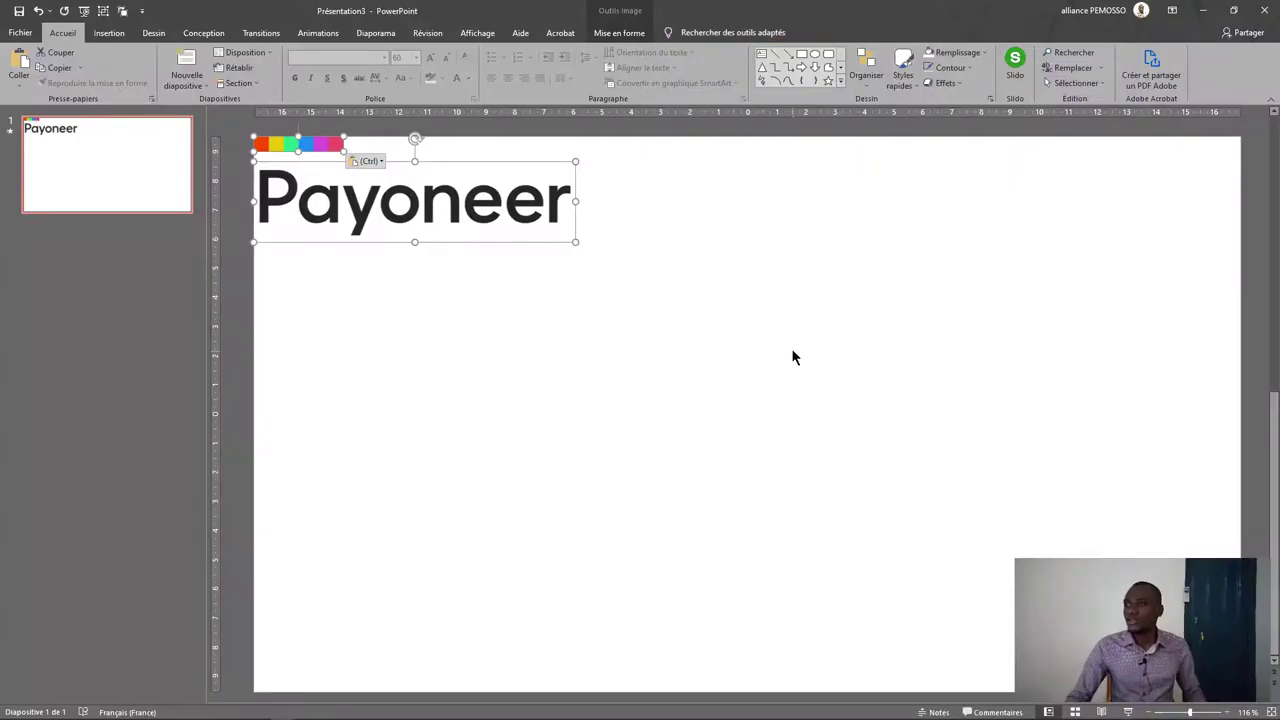
Move the Payoneer wordmark up above the slide's top edge.
left_click(785, 328)
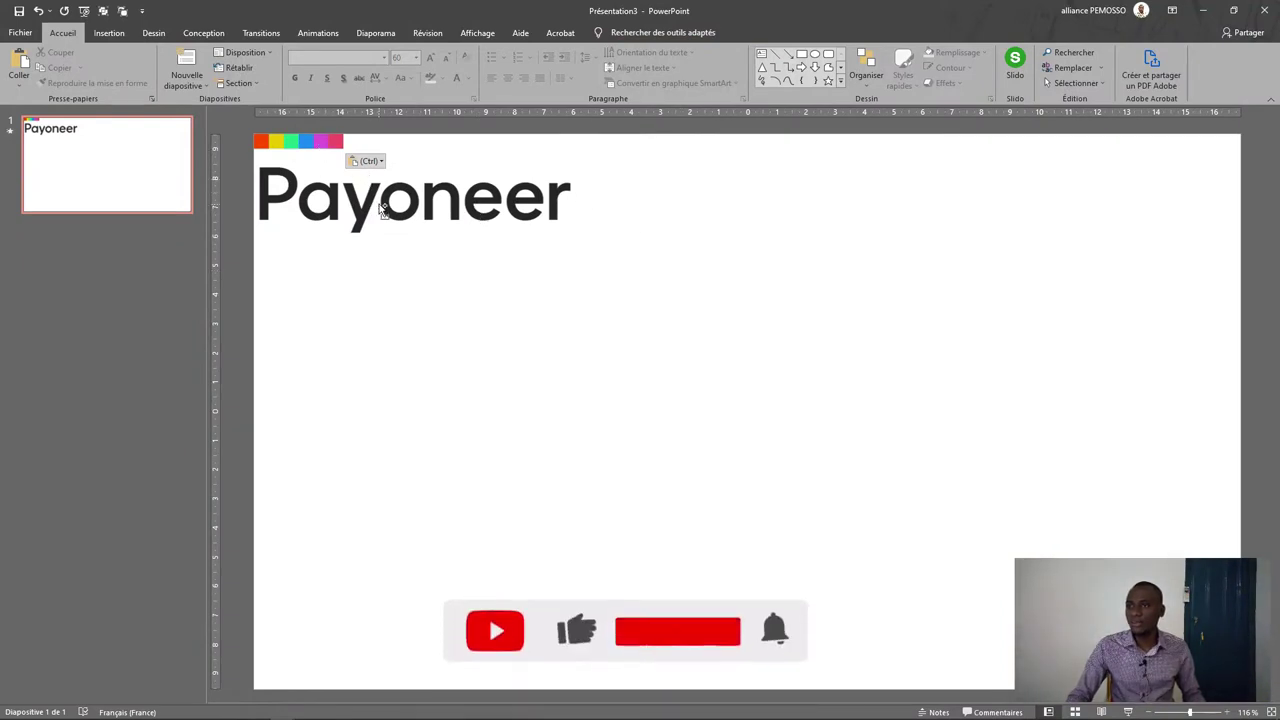
scroll(380, 206, "down", 2)
left_click_drag(535, 245, 534, 157)
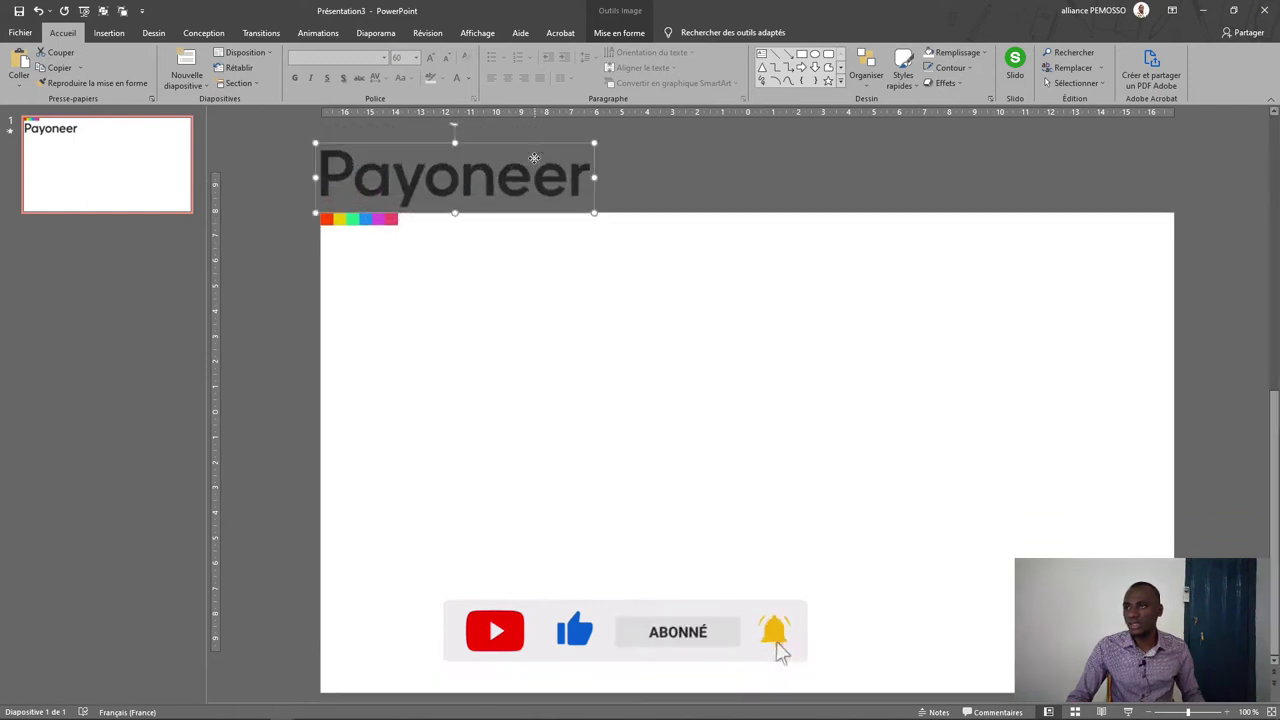
left_click(771, 366)
scroll(768, 363, "up", 2)
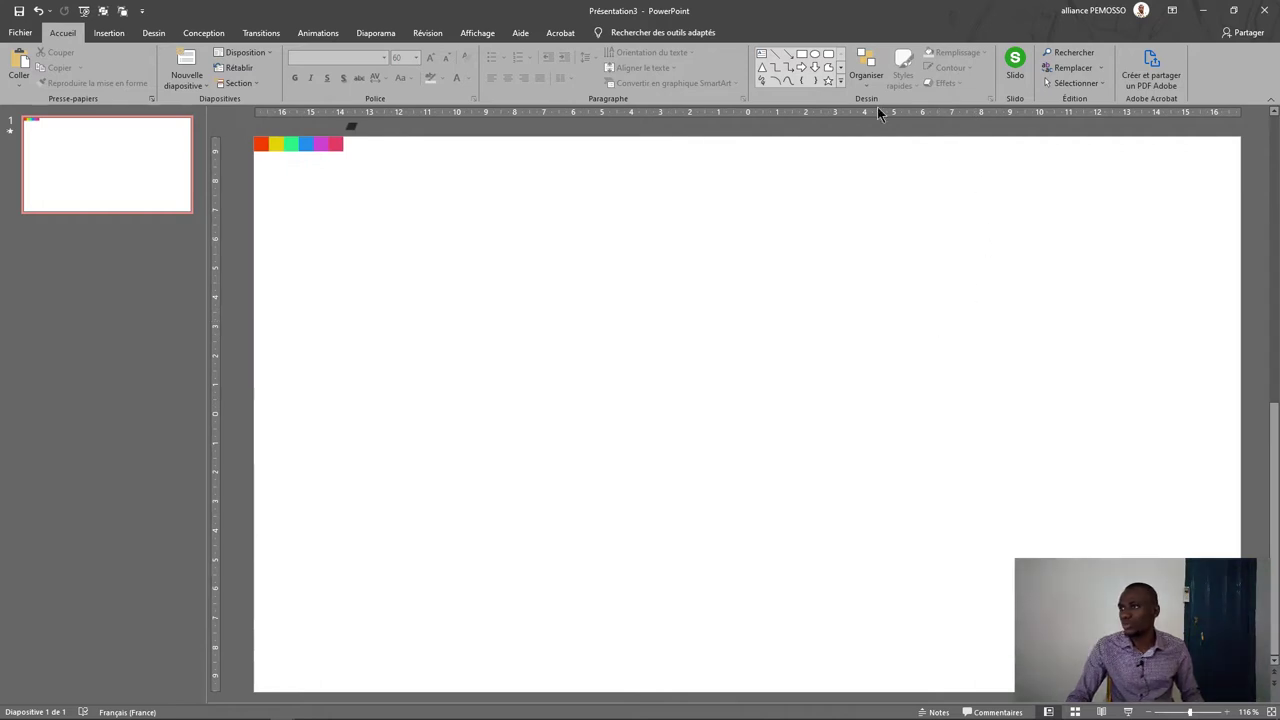
Insert a default-size oval circle on the slide.
left_click(818, 58)
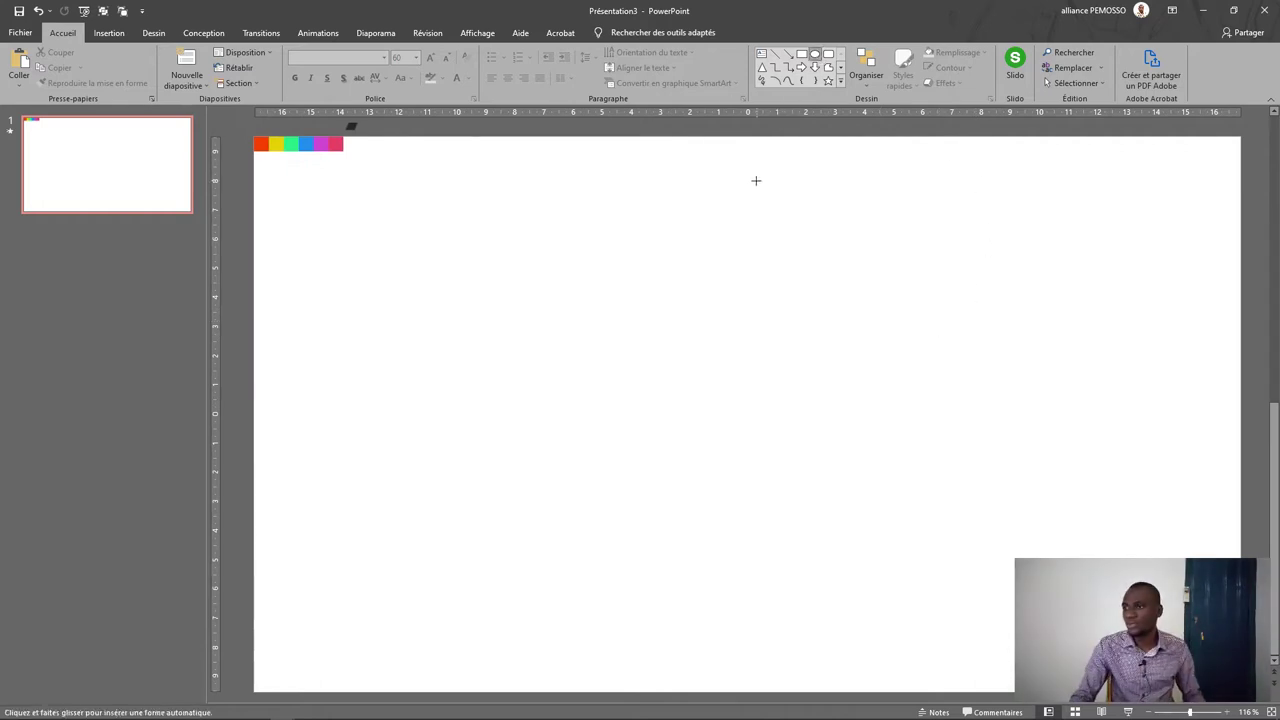
scroll(425, 203, "up", 1)
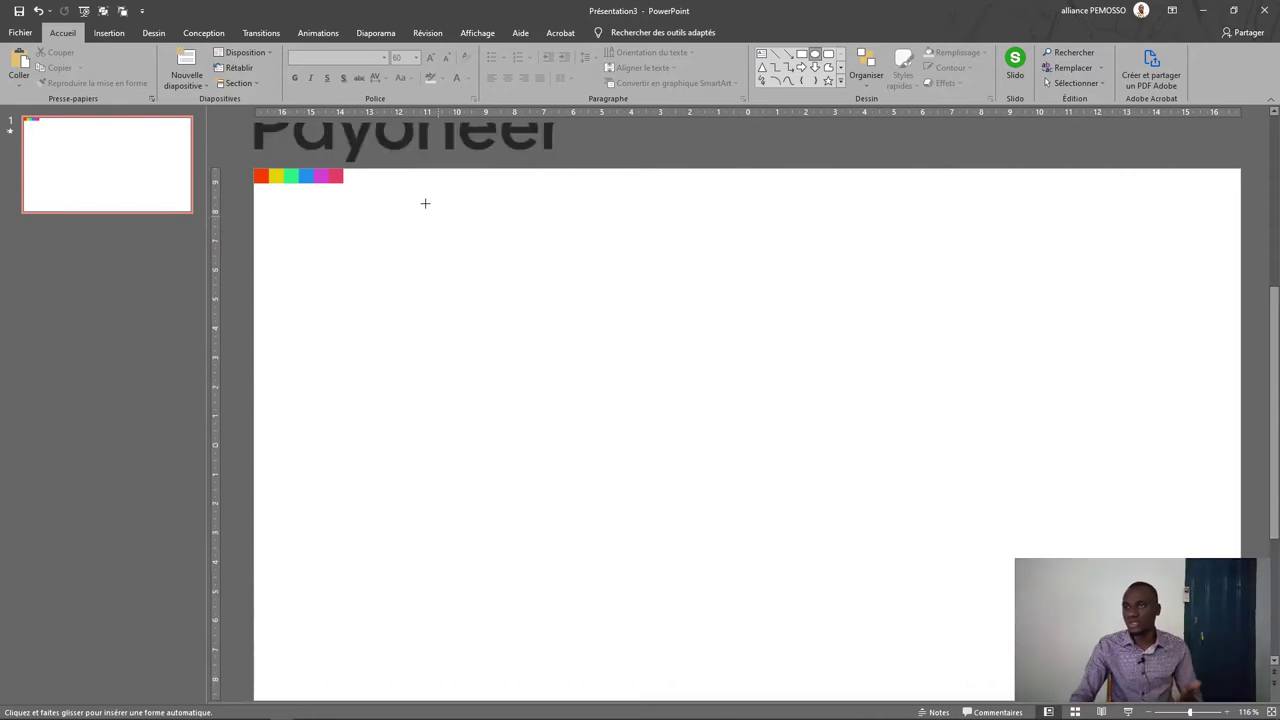
scroll(421, 173, "up", 1)
scroll(429, 360, "down", 1)
scroll(491, 357, "down", 1)
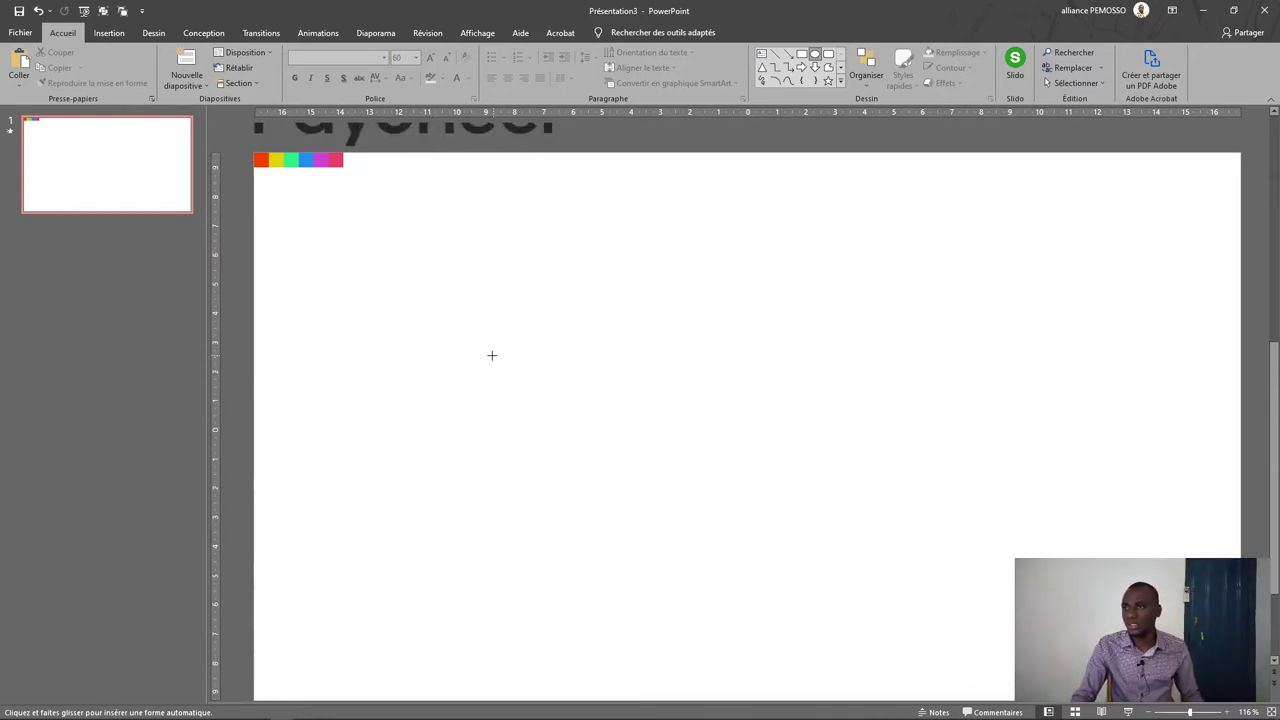
left_click(488, 357)
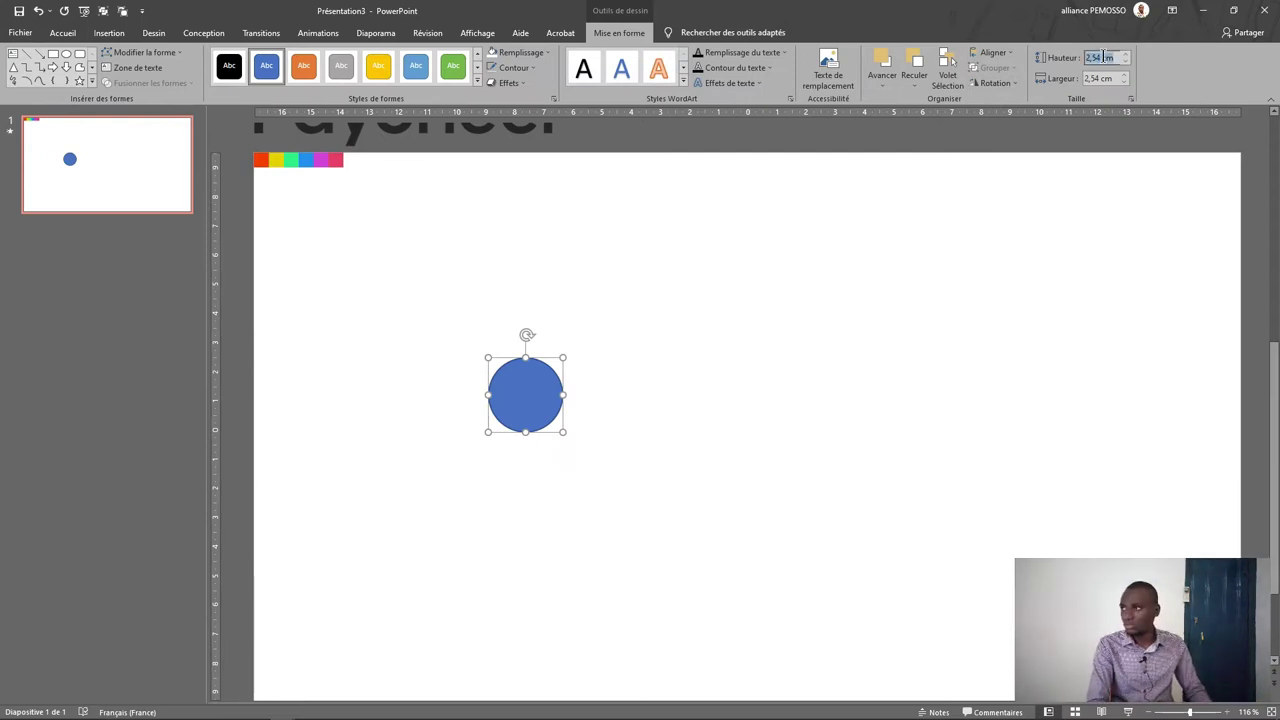
Resize the circle to 5 cm height and 5 cm width.
type("5")
key("Tab")
type("5")
key("Return")
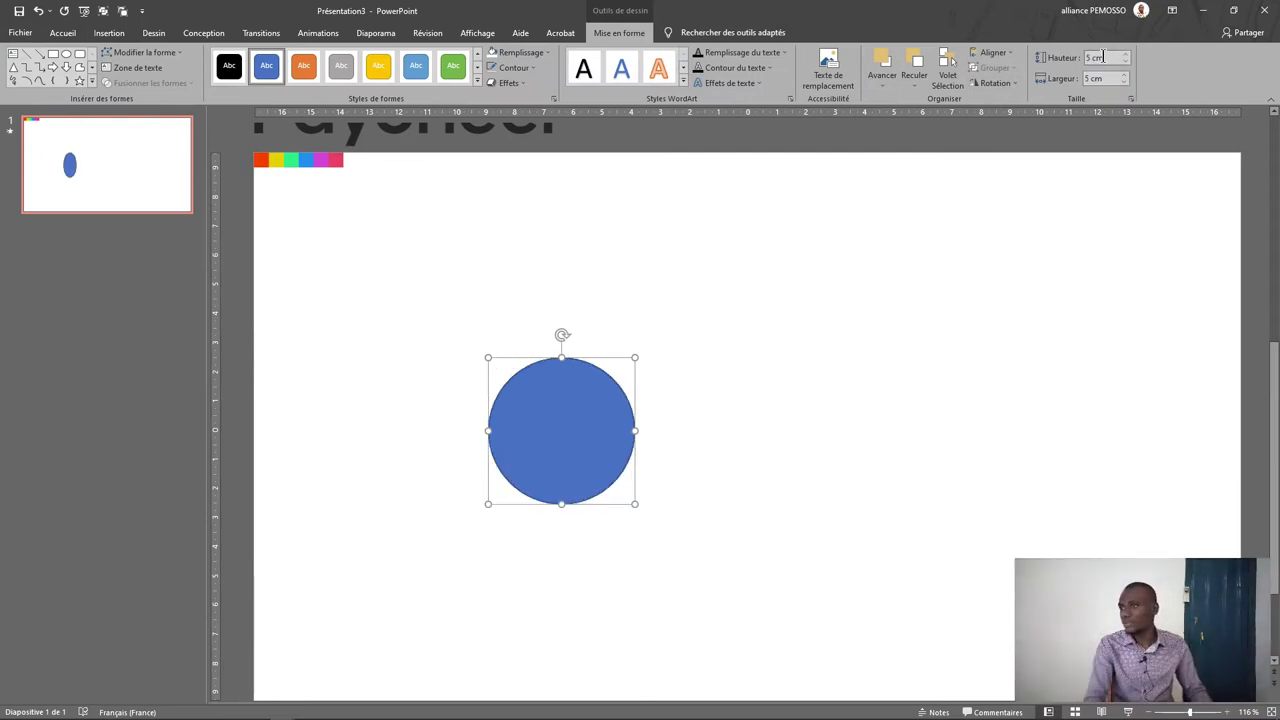
Line the circle up with the slide's left edge and duplicate it with Ctrl+D into a row.
left_click_drag(586, 420, 358, 428)
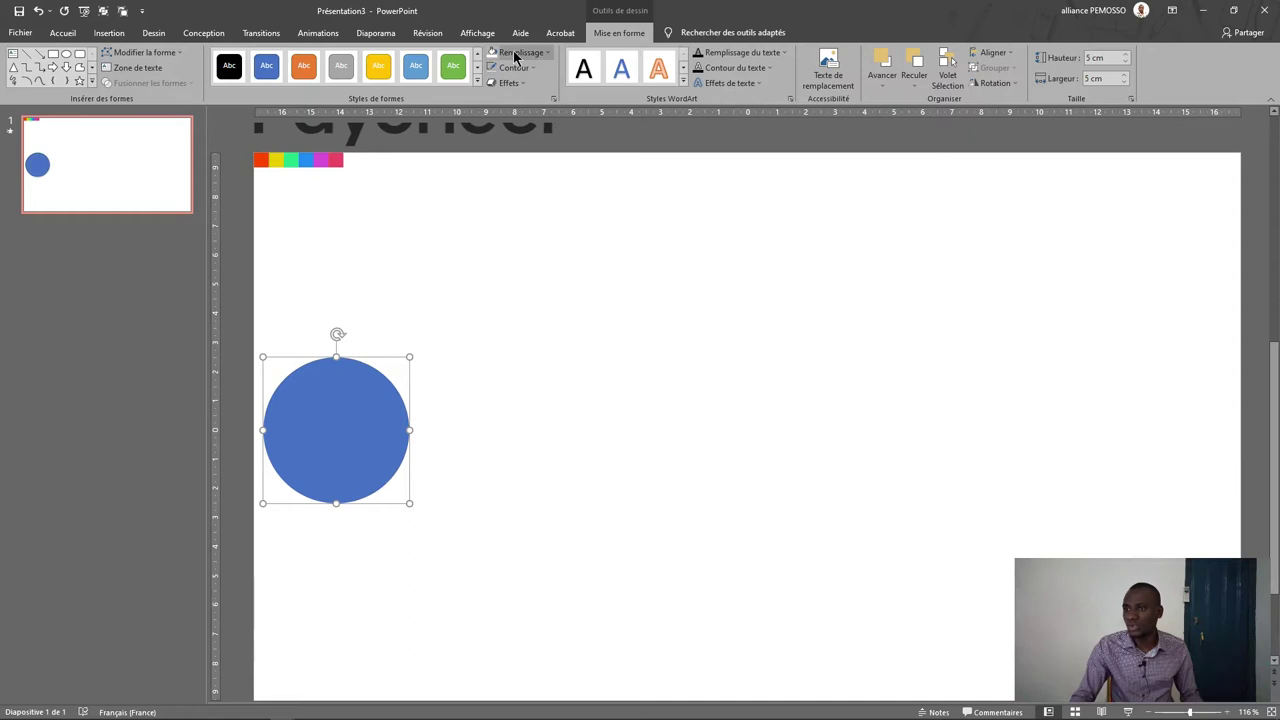
mouse_move(337, 398)
left_mouse_down()
mouse_move(319, 412)
mouse_move(337, 425)
mouse_move(476, 442)
left_mouse_up()
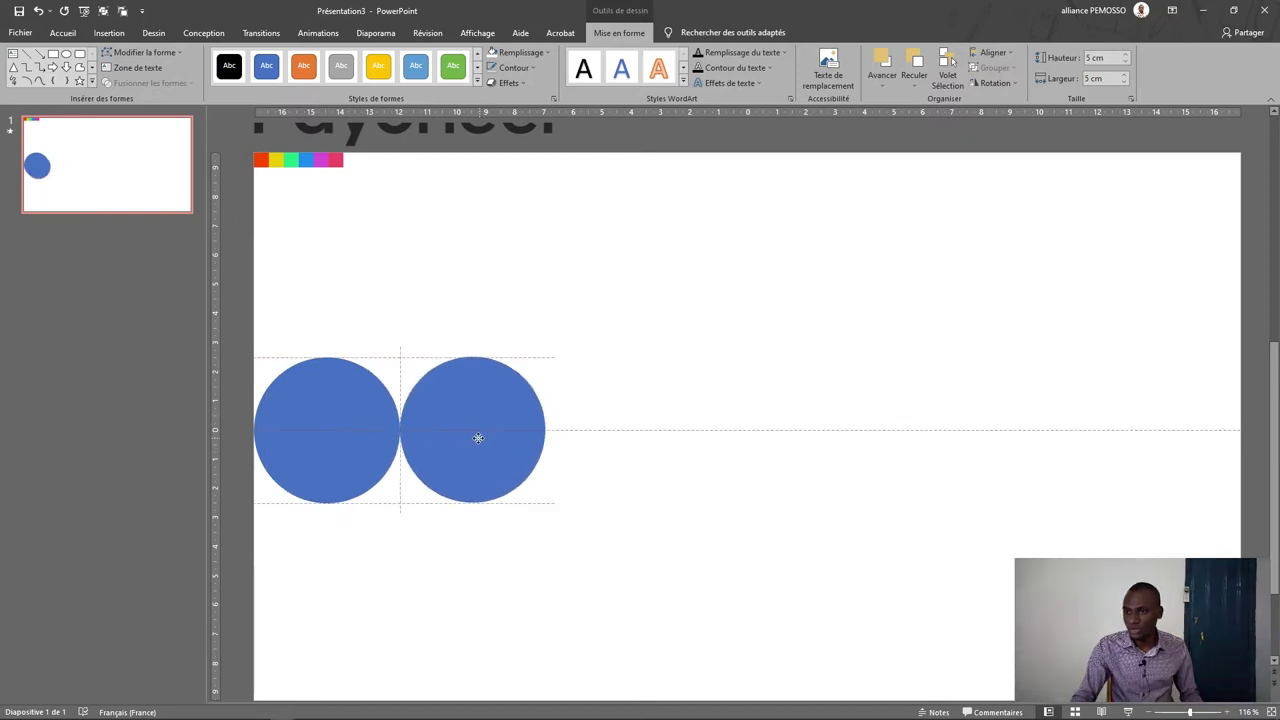
key("ctrl+d")
key("ctrl+d")
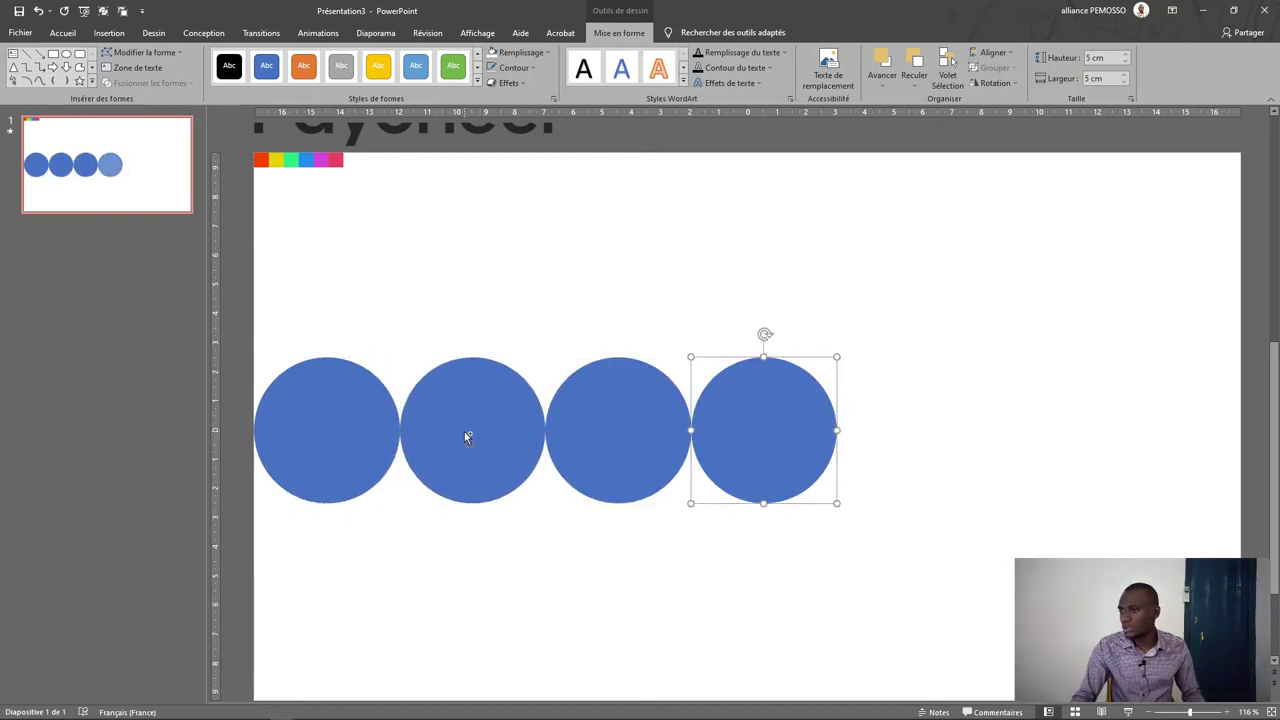
key("ctrl+d")
key("ctrl+d")
left_click(294, 431)
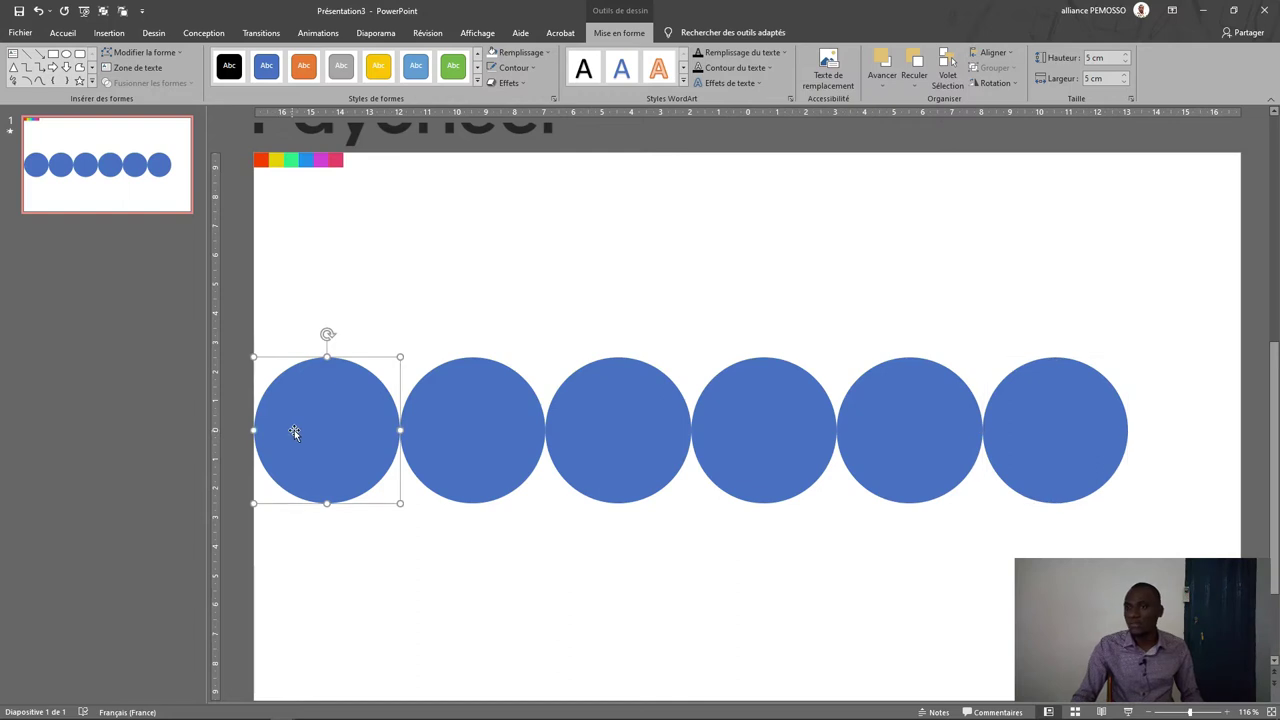
Give the first circle a gradient fill with an opaque stop at the start.
left_click(553, 97)
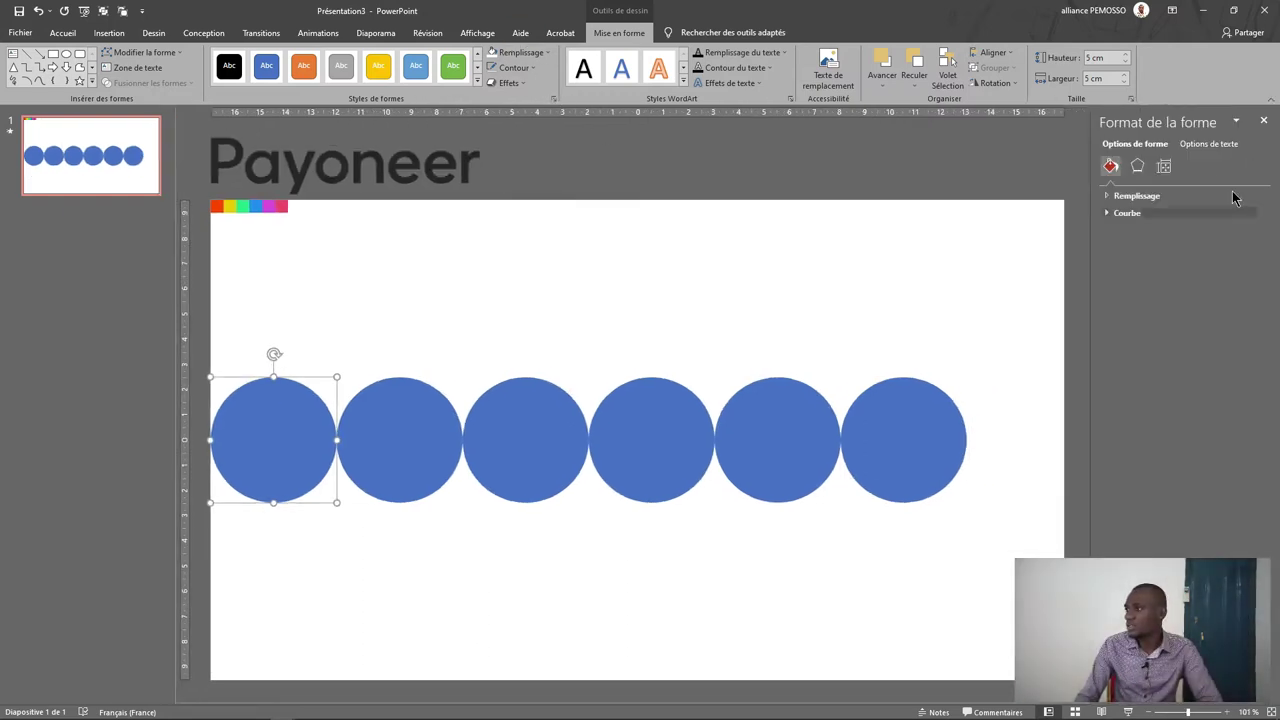
left_click(1126, 197)
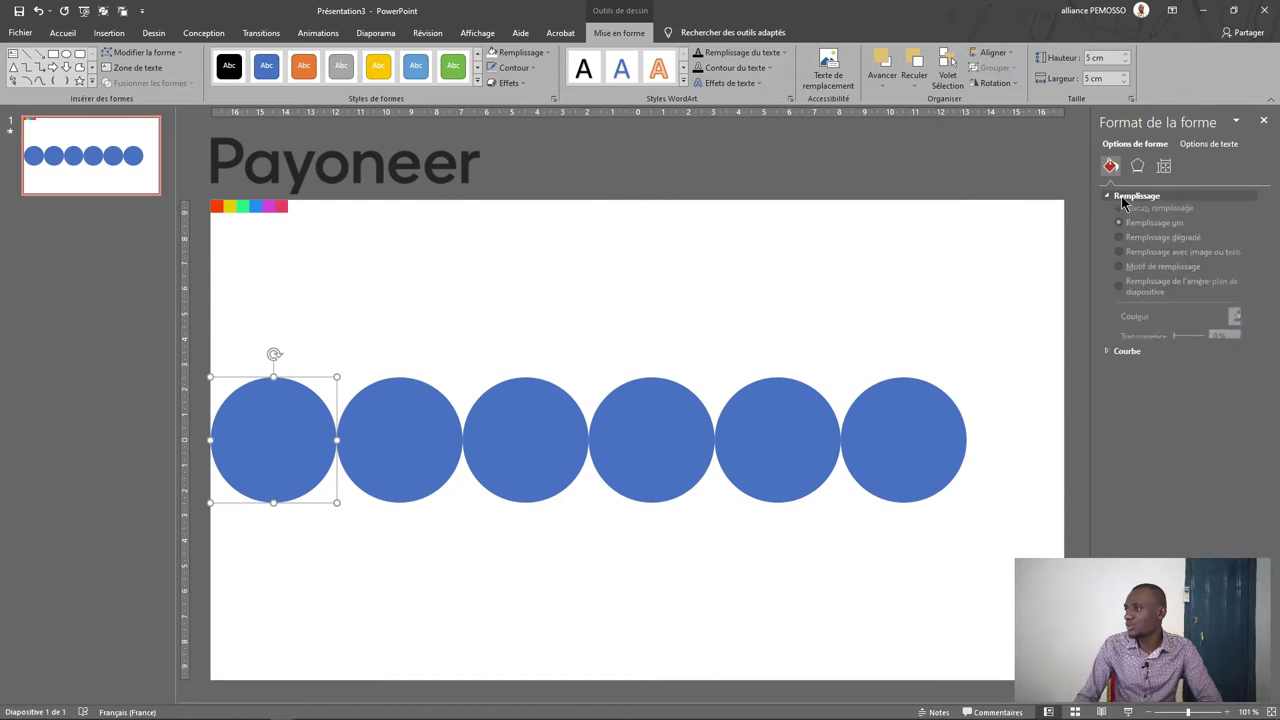
left_click(1162, 250)
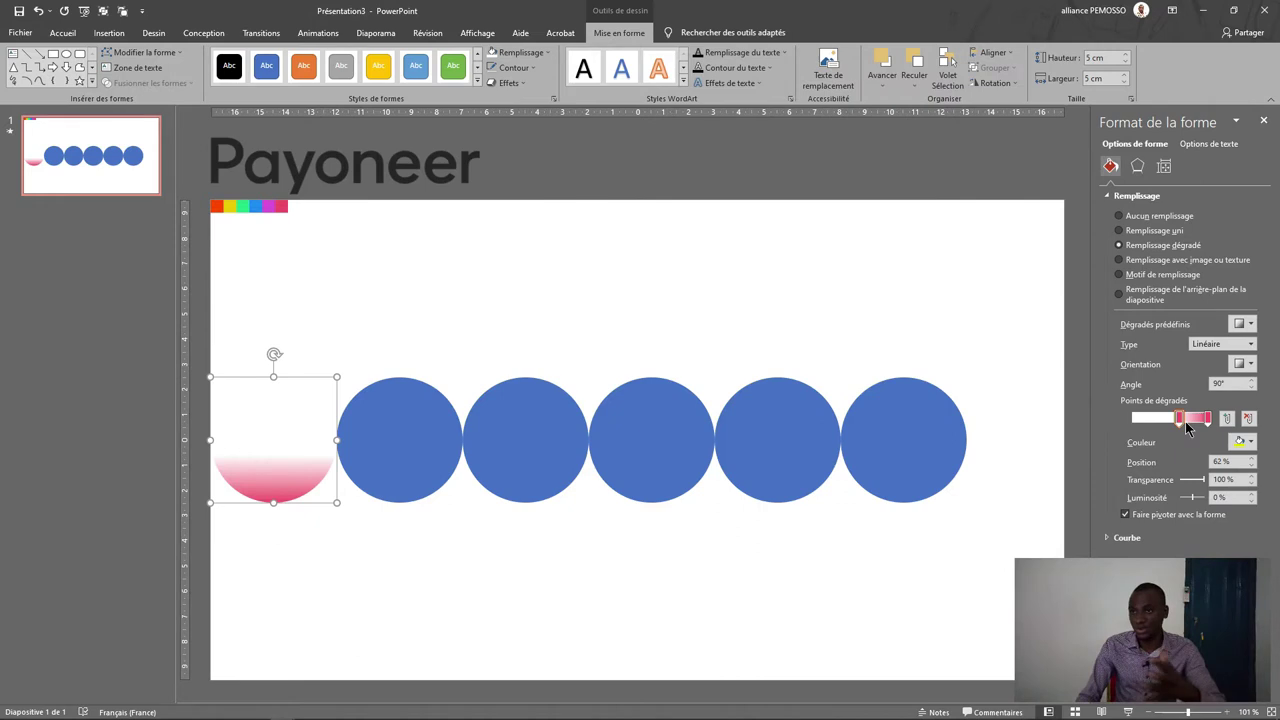
left_click_drag(1183, 419, 970, 418)
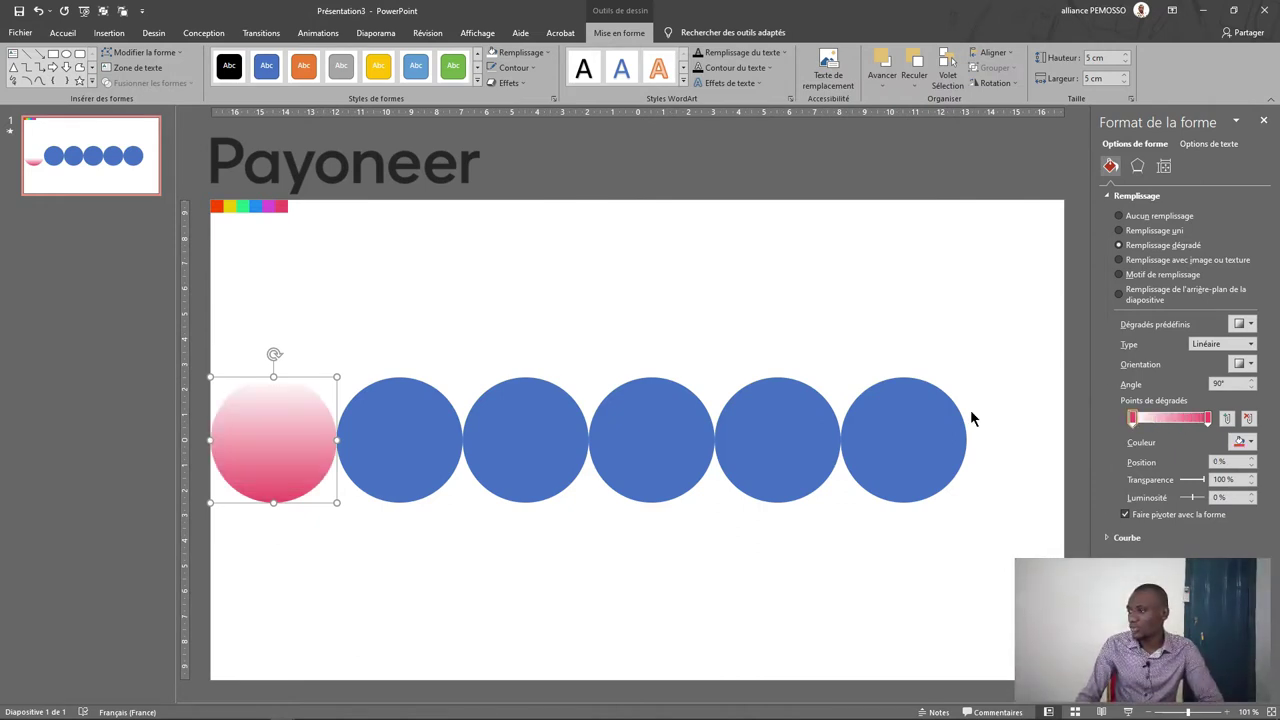
left_click(1225, 463)
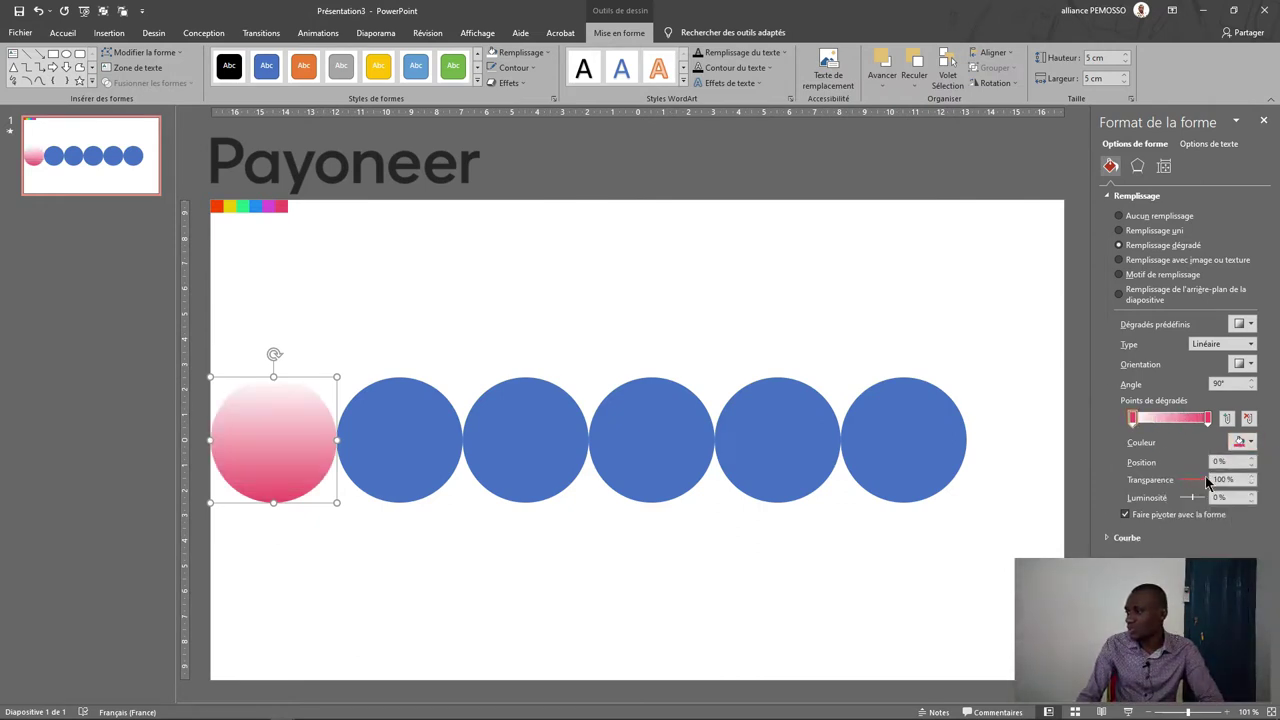
left_click_drag(1192, 487, 1134, 493)
left_click(306, 491)
left_click(274, 414)
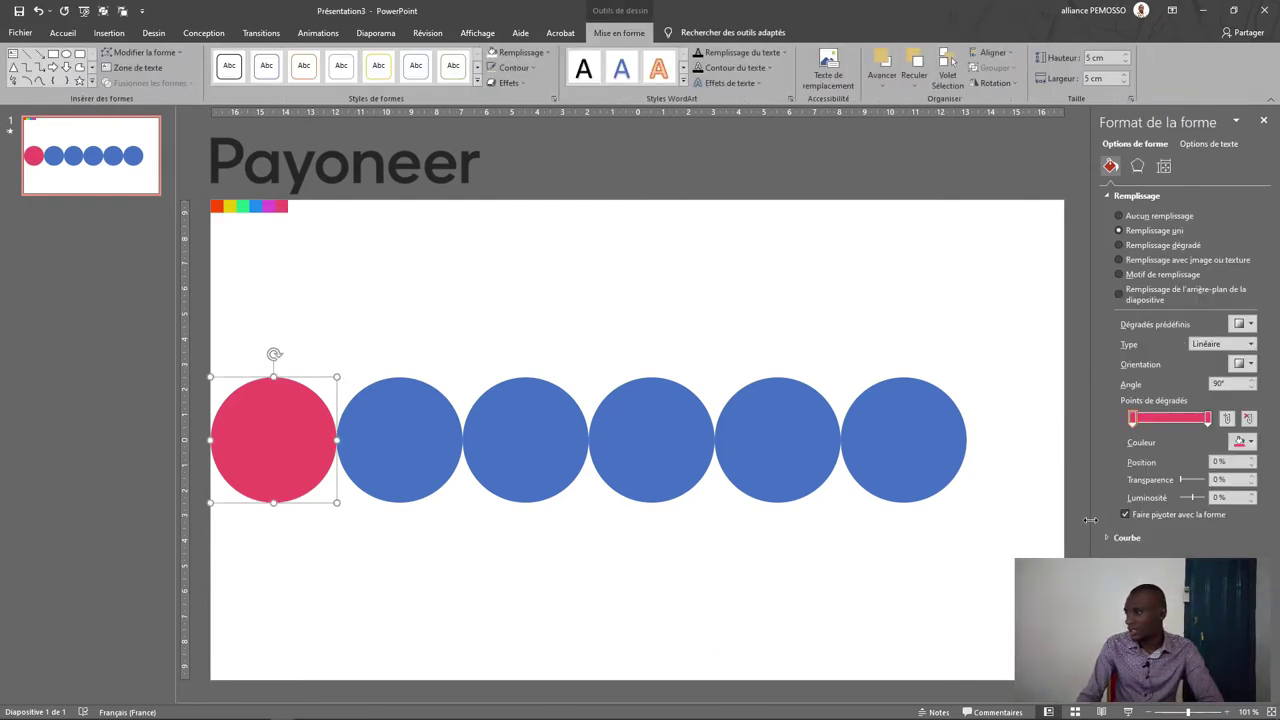
Colour both gradient stops with the orange-red sampled from the colour strip.
left_click(1247, 443)
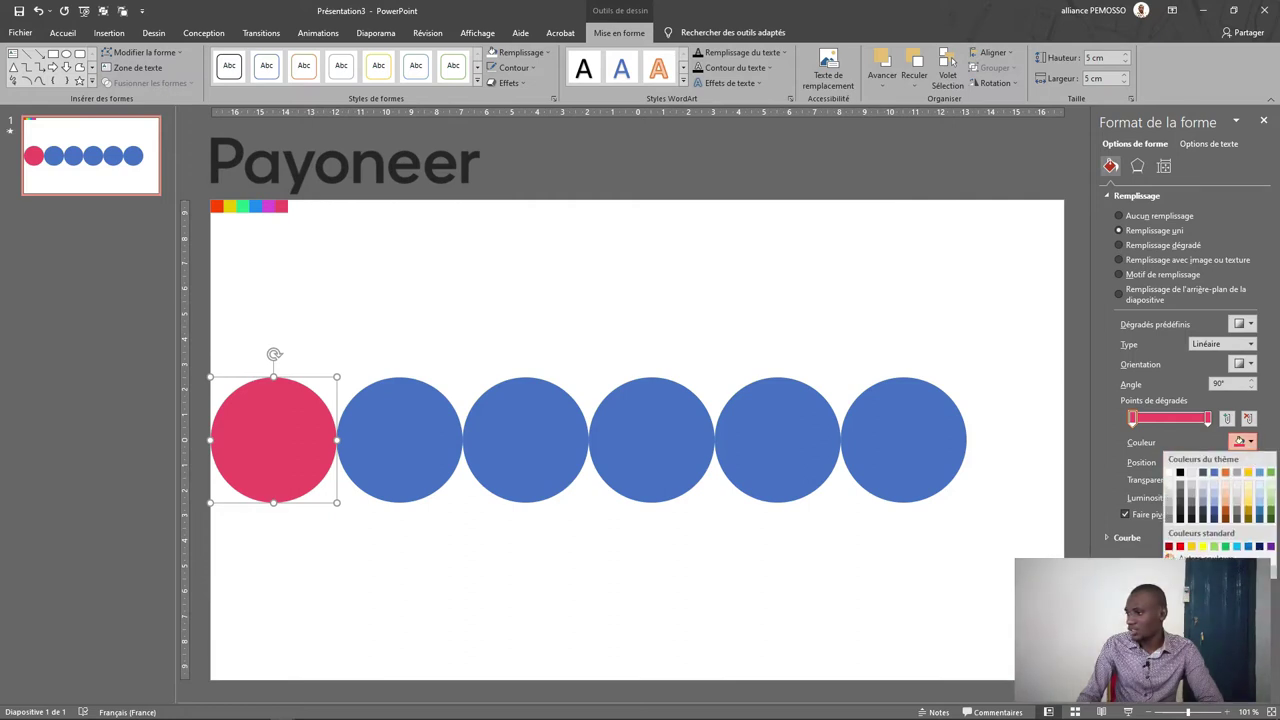
left_click(1195, 573)
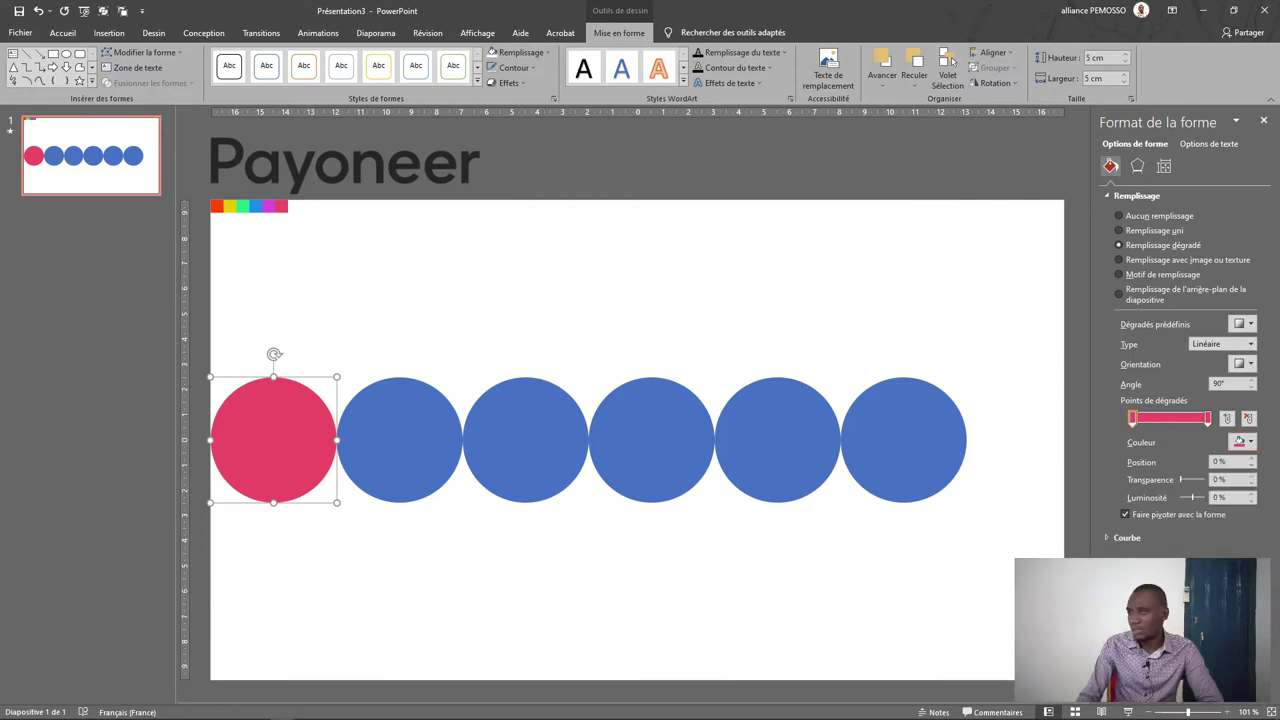
left_click(218, 204)
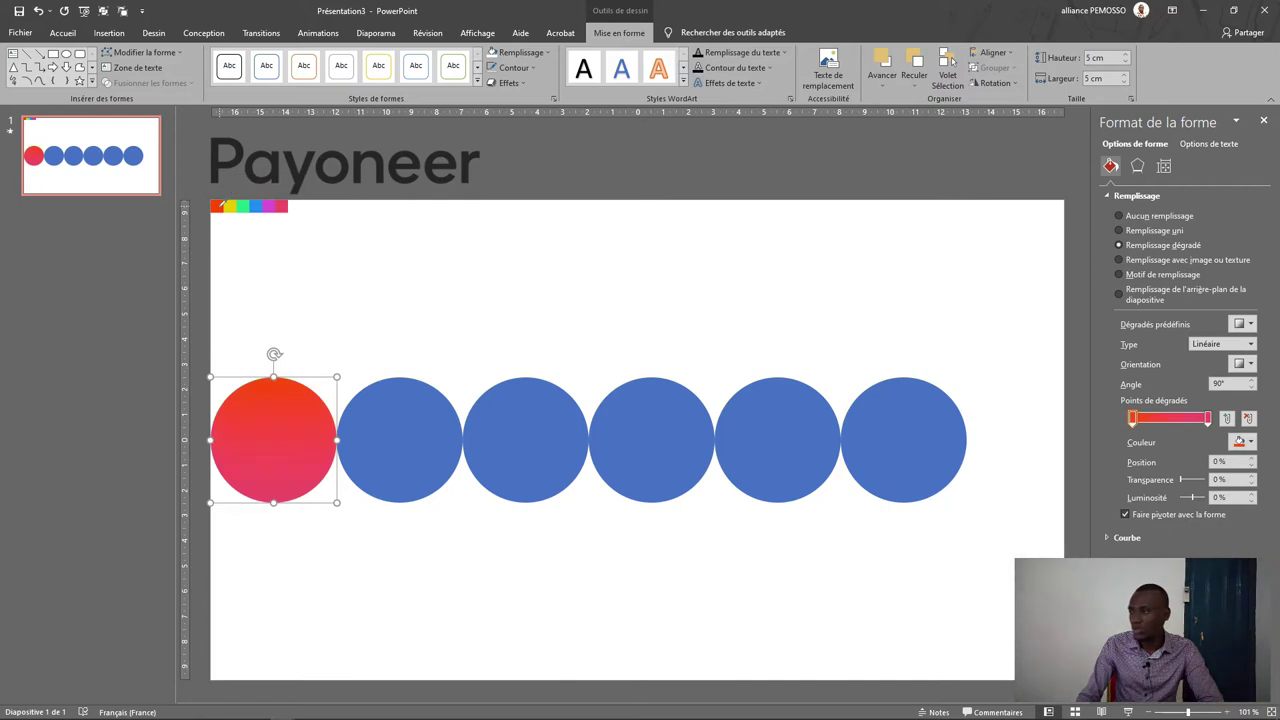
left_click(1245, 441)
left_click(1176, 549)
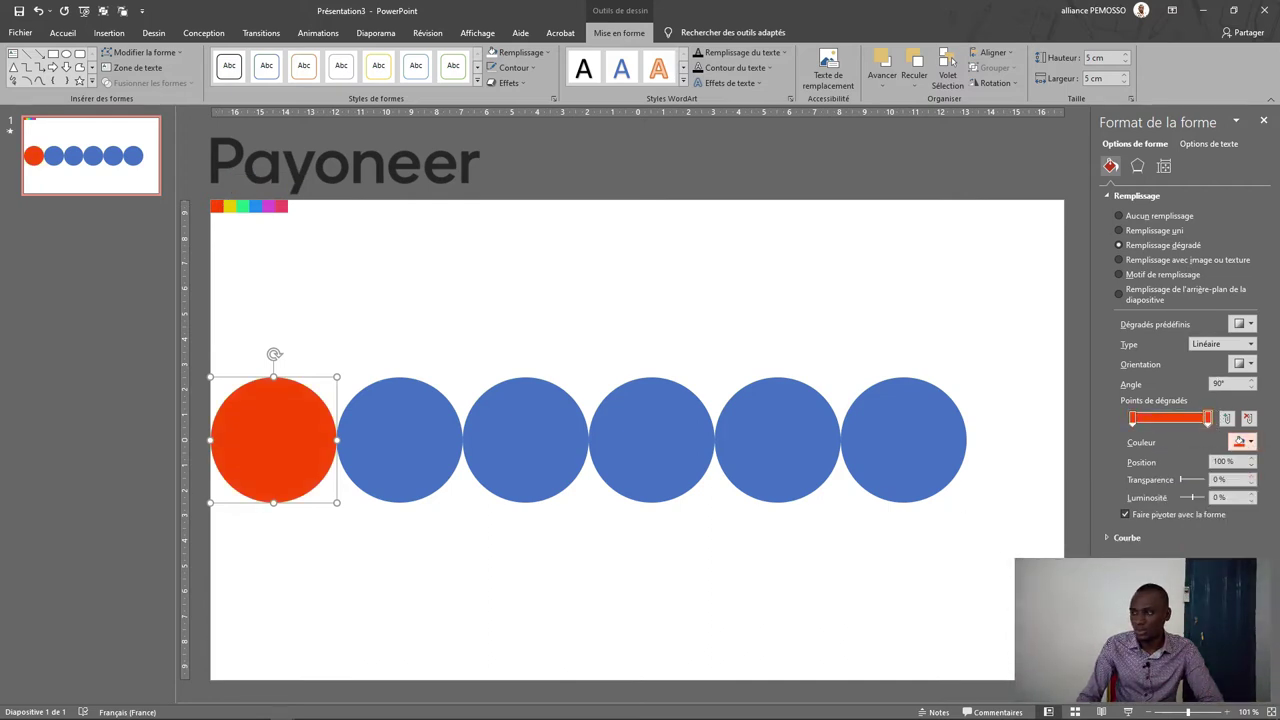
left_click(1131, 420)
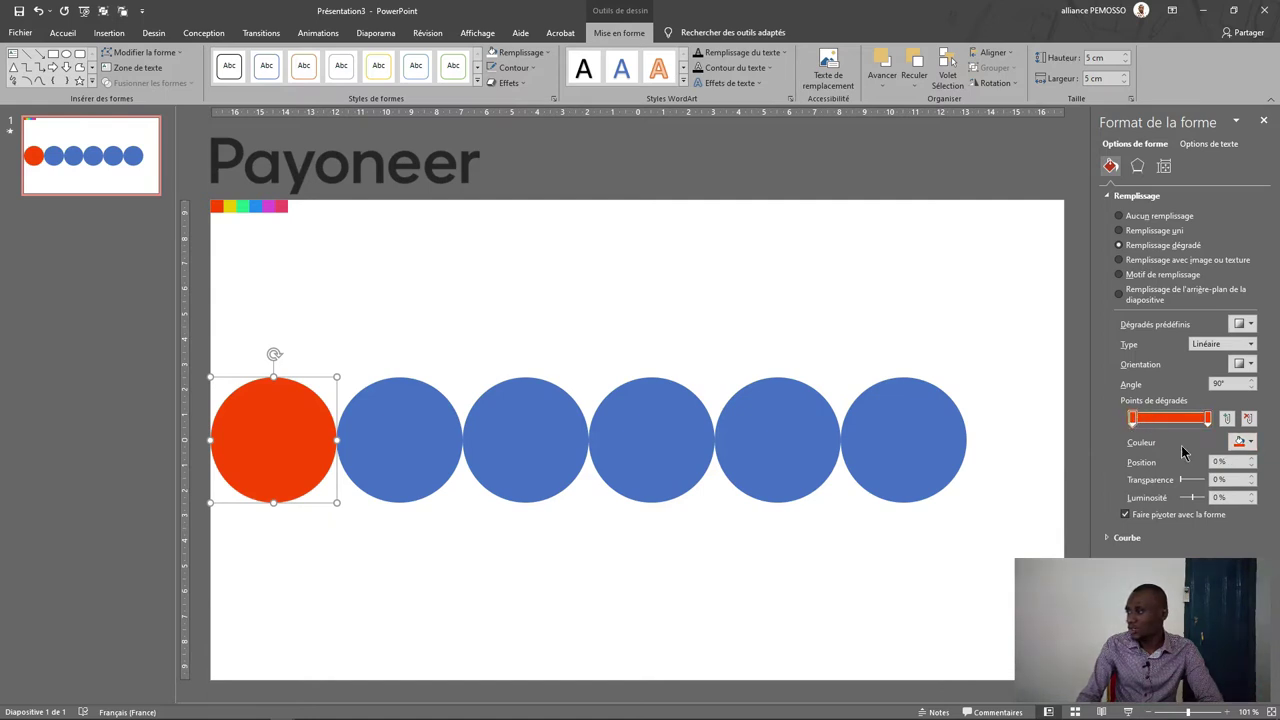
Make the middle (45%) stop 100% transparent and run the gradient horizontally at 180°.
left_click(1250, 344)
left_click(1250, 344)
left_click(1250, 323)
left_click(1250, 323)
left_click(1250, 366)
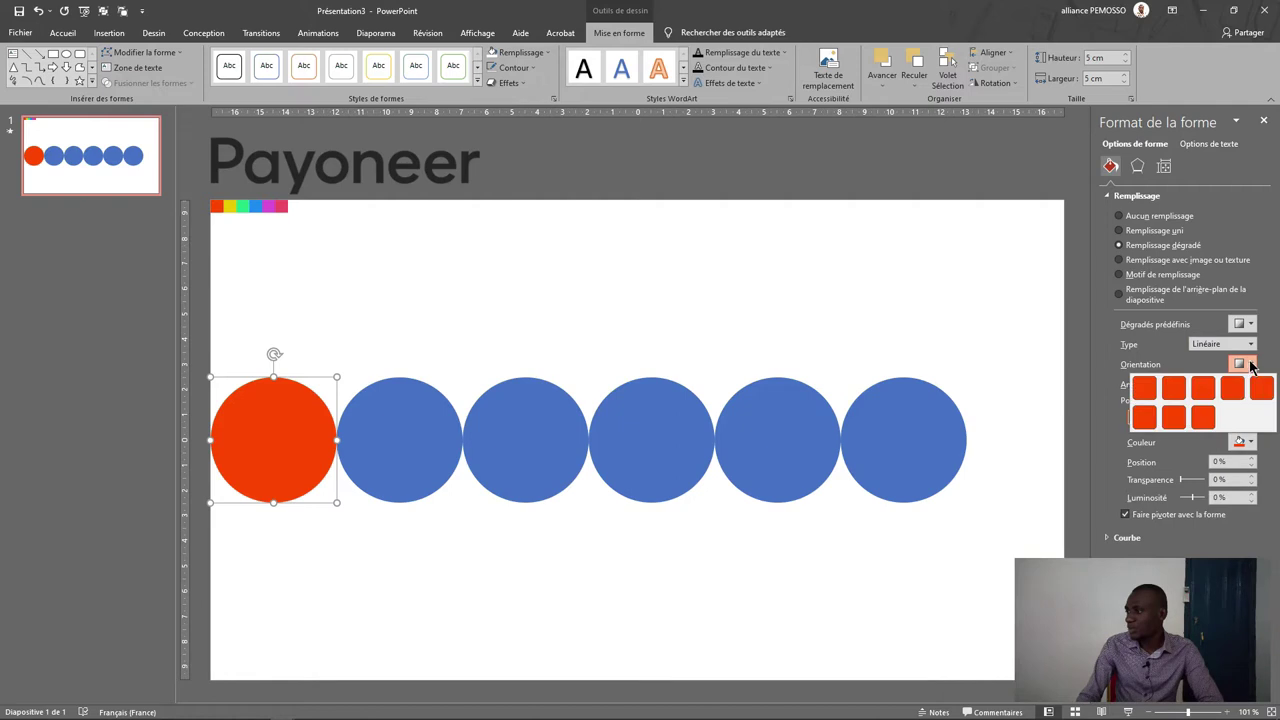
left_click(1250, 366)
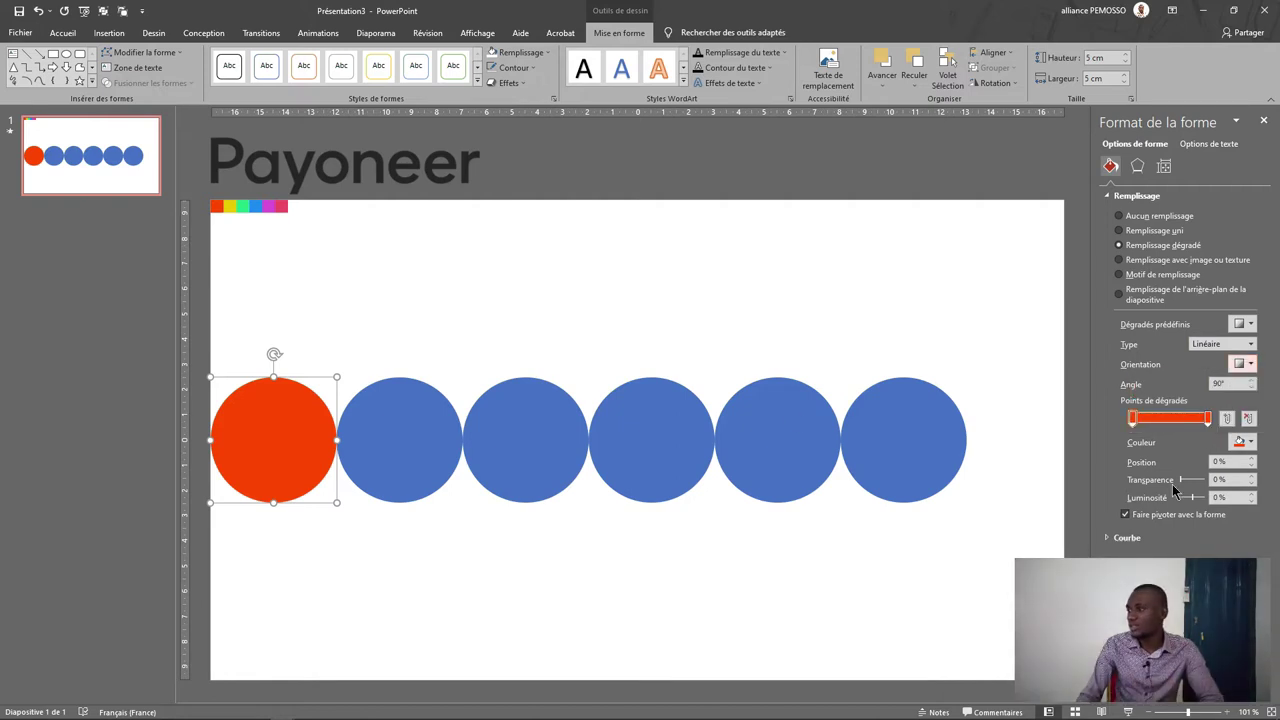
left_click_drag(1182, 482, 1237, 483)
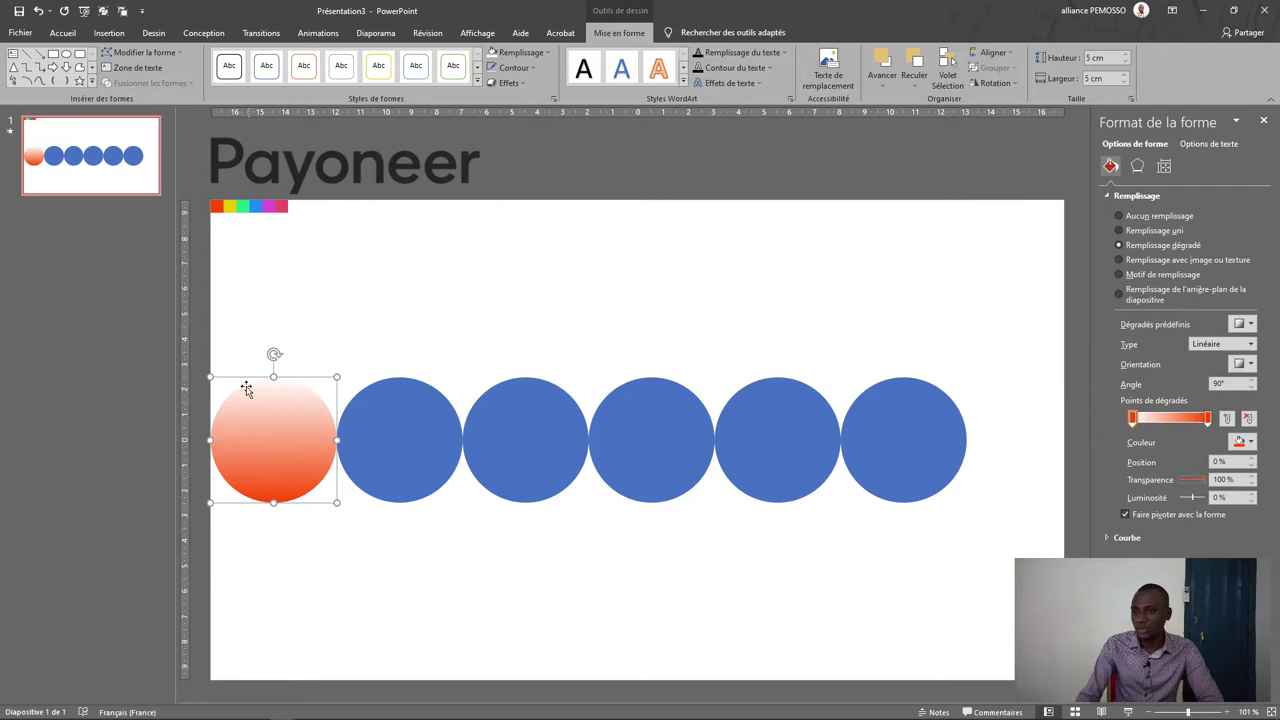
left_click(1247, 368)
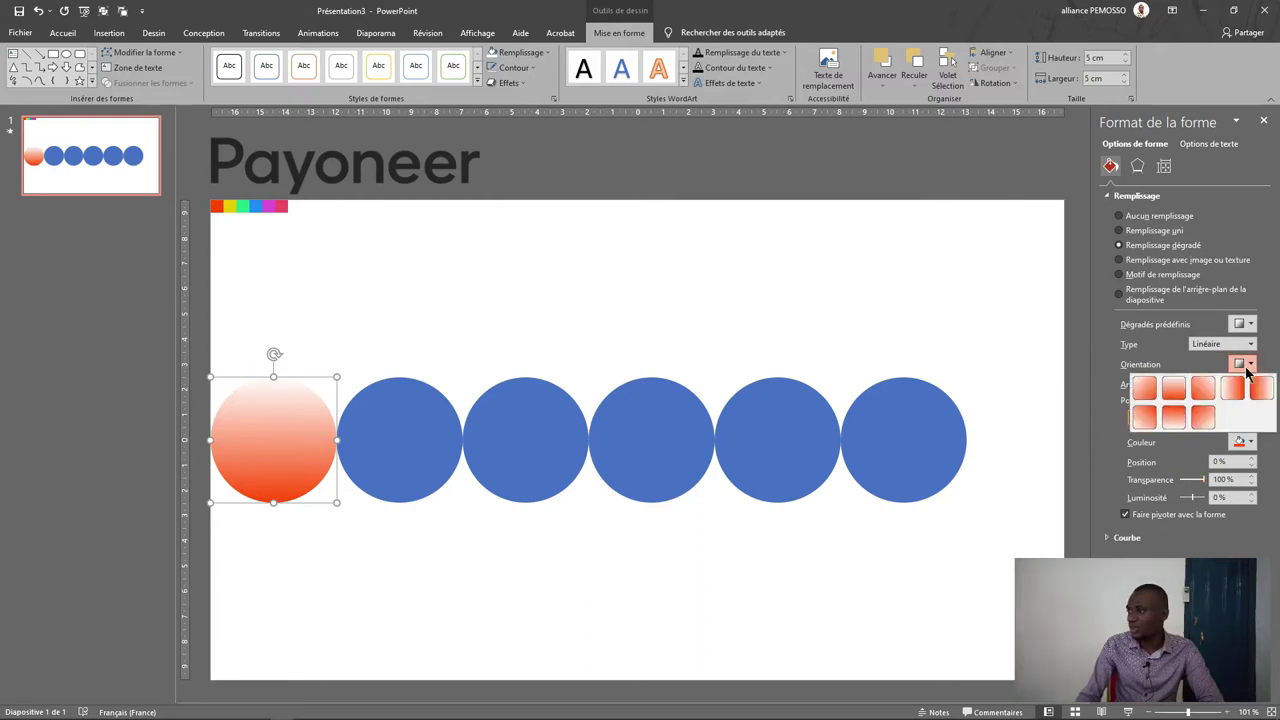
left_click(1247, 368)
left_click_drag(1134, 419, 1165, 419)
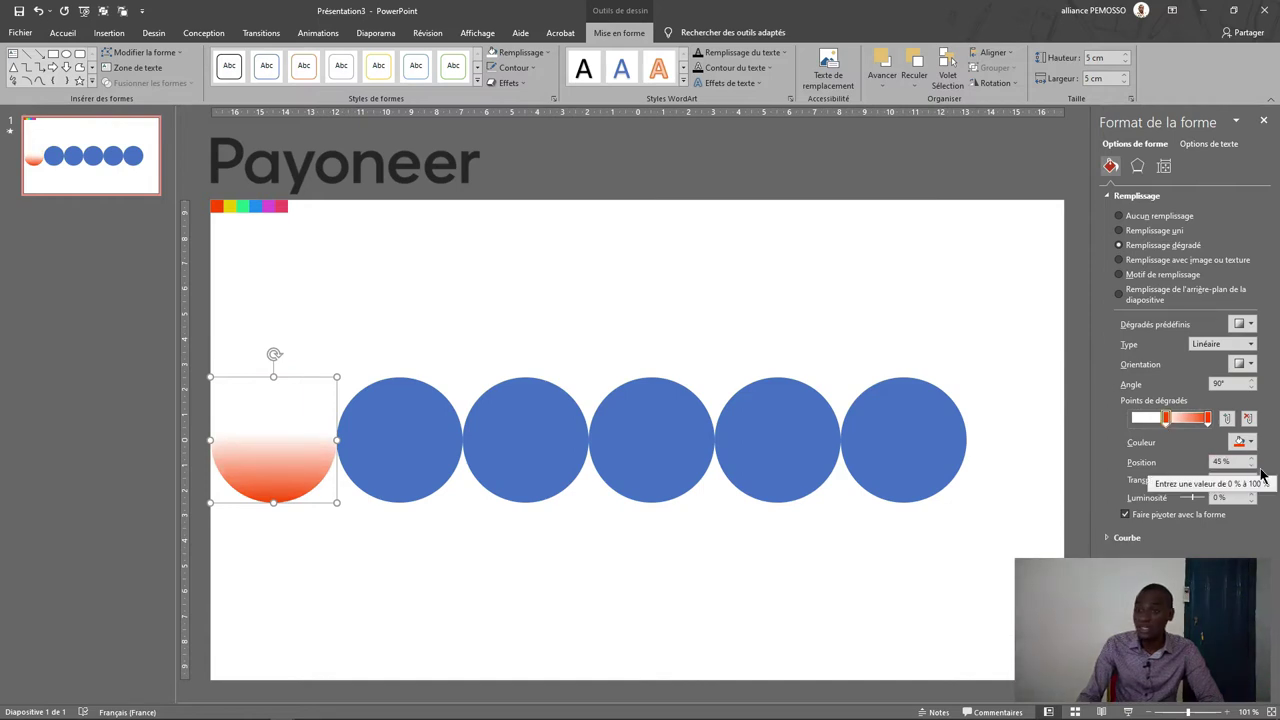
left_click(1252, 365)
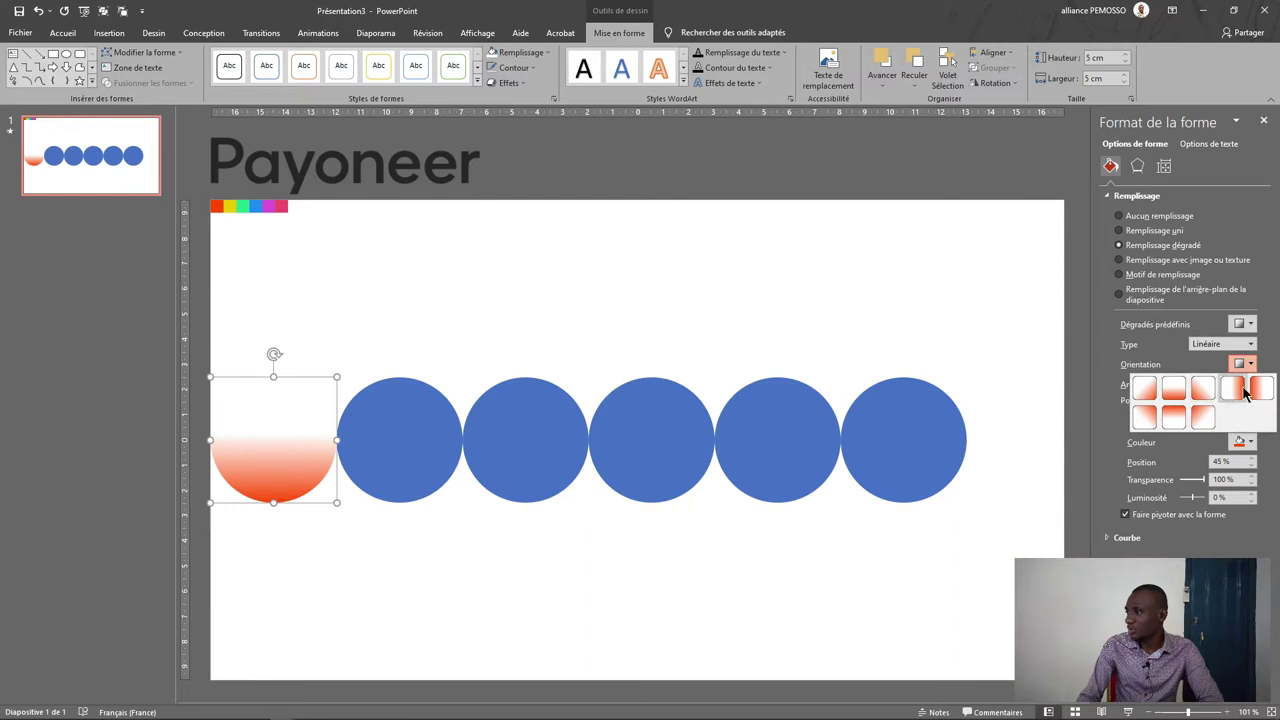
left_click(1263, 388)
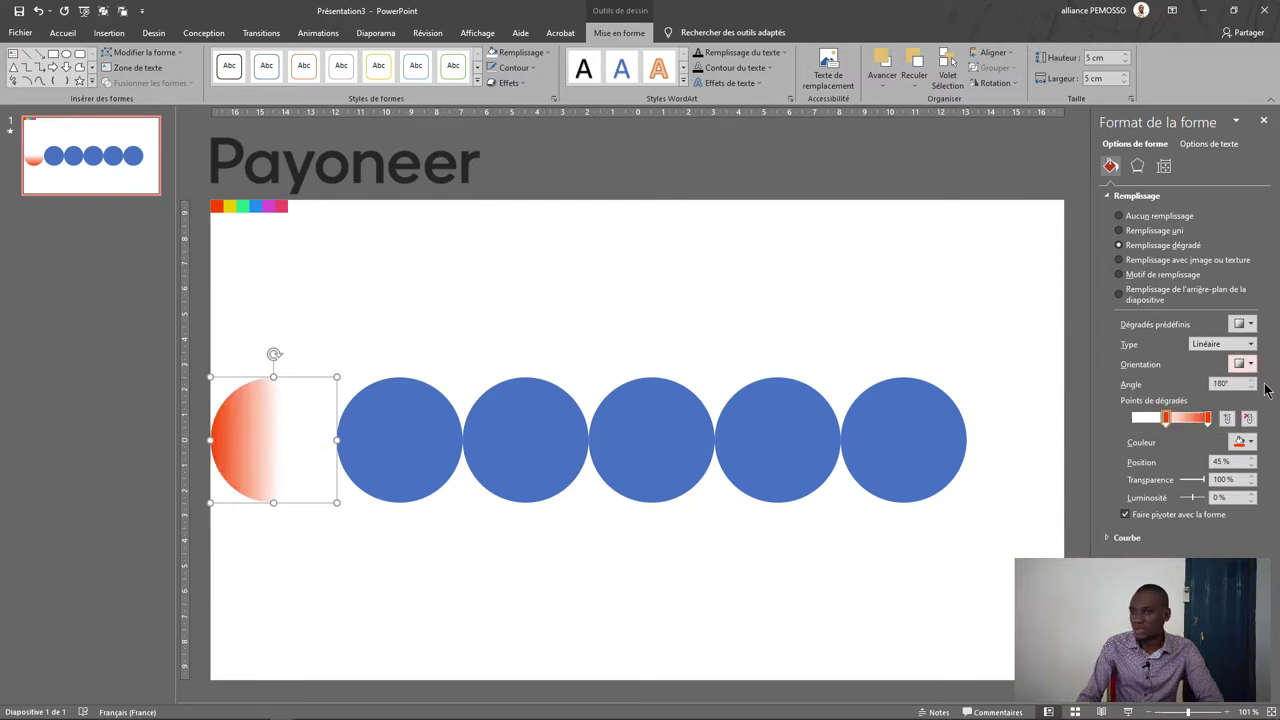
left_click(447, 440)
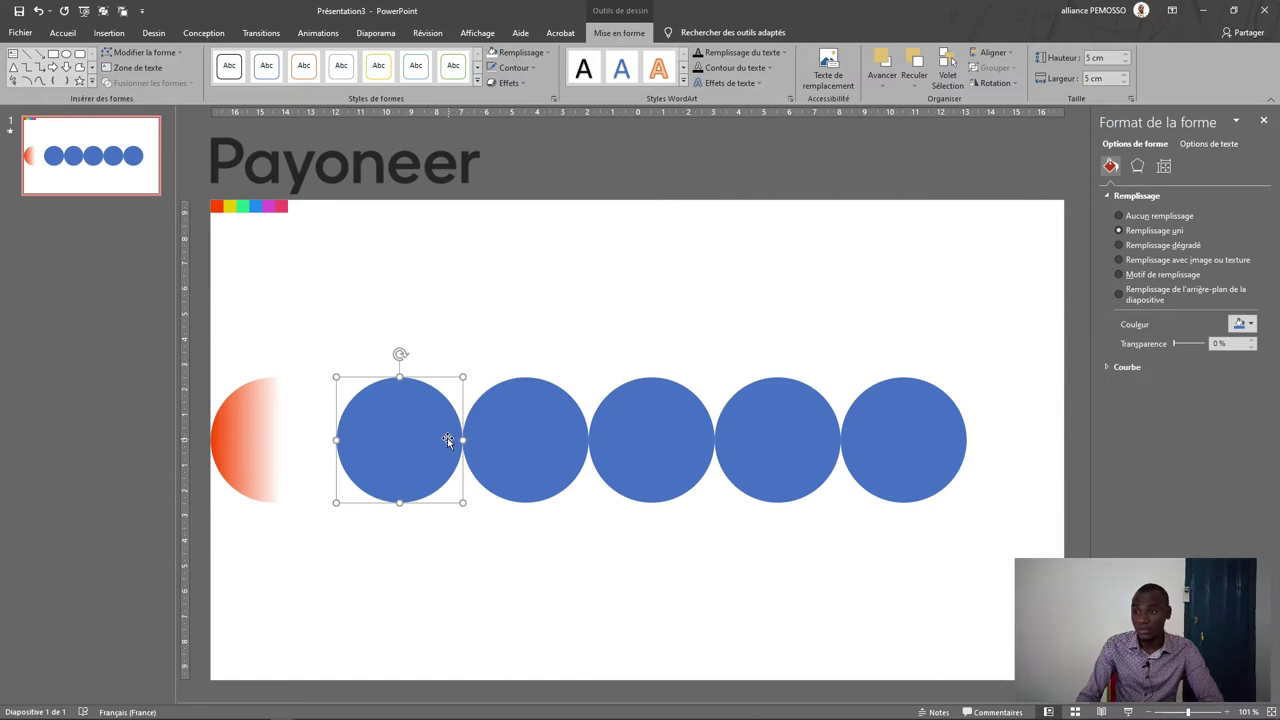
Give the second circle a gradient fill with both stops yellow from the colour strip.
left_click(1180, 245)
left_click(1207, 418)
left_click(1240, 441)
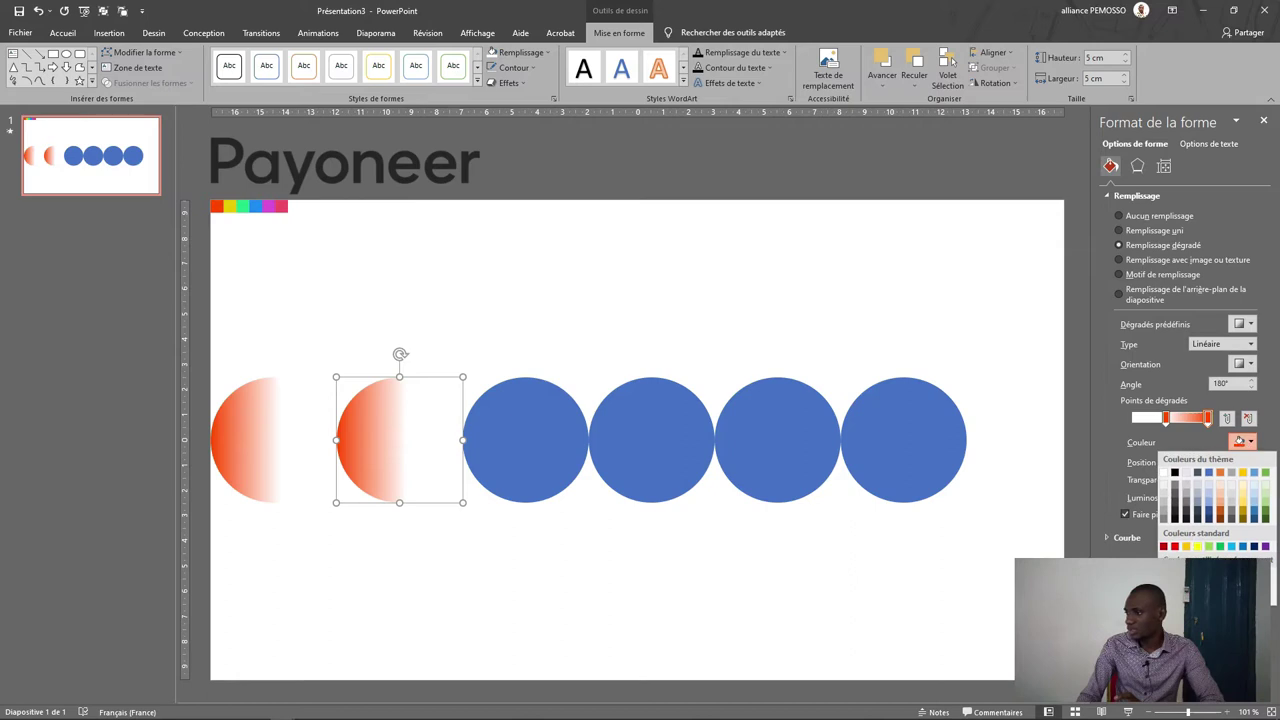
left_click(1195, 592)
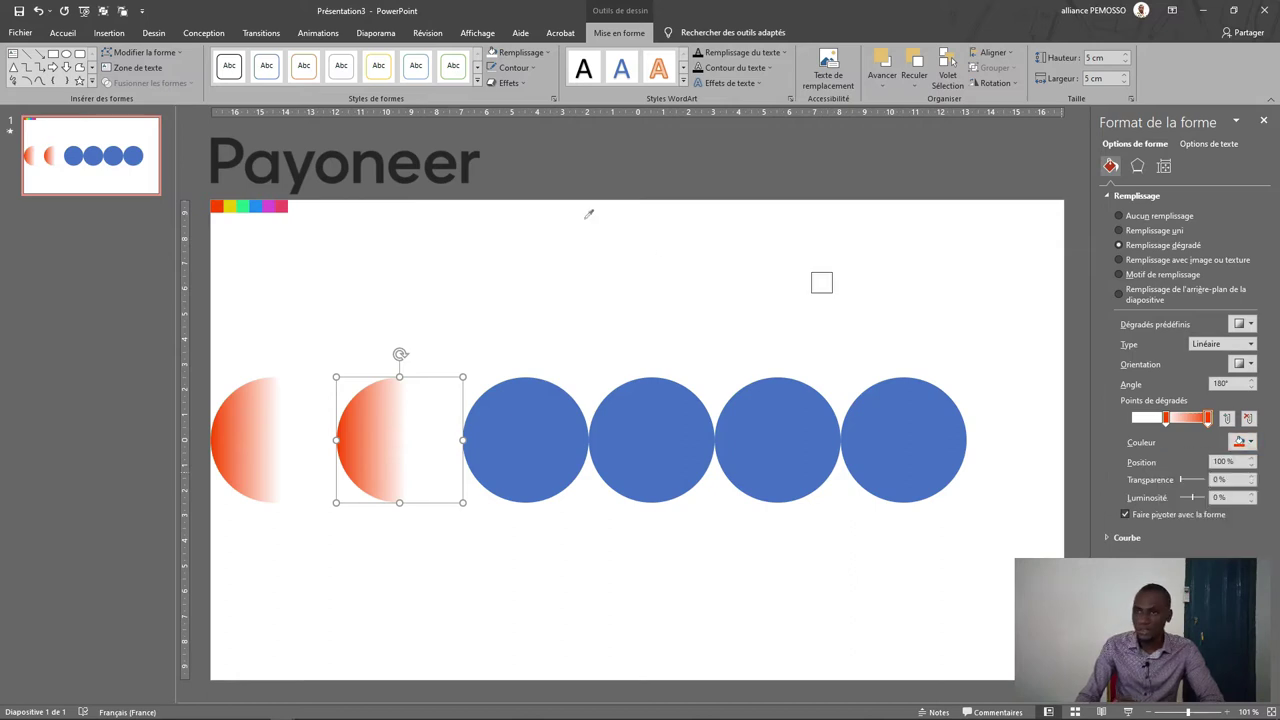
left_click(232, 206)
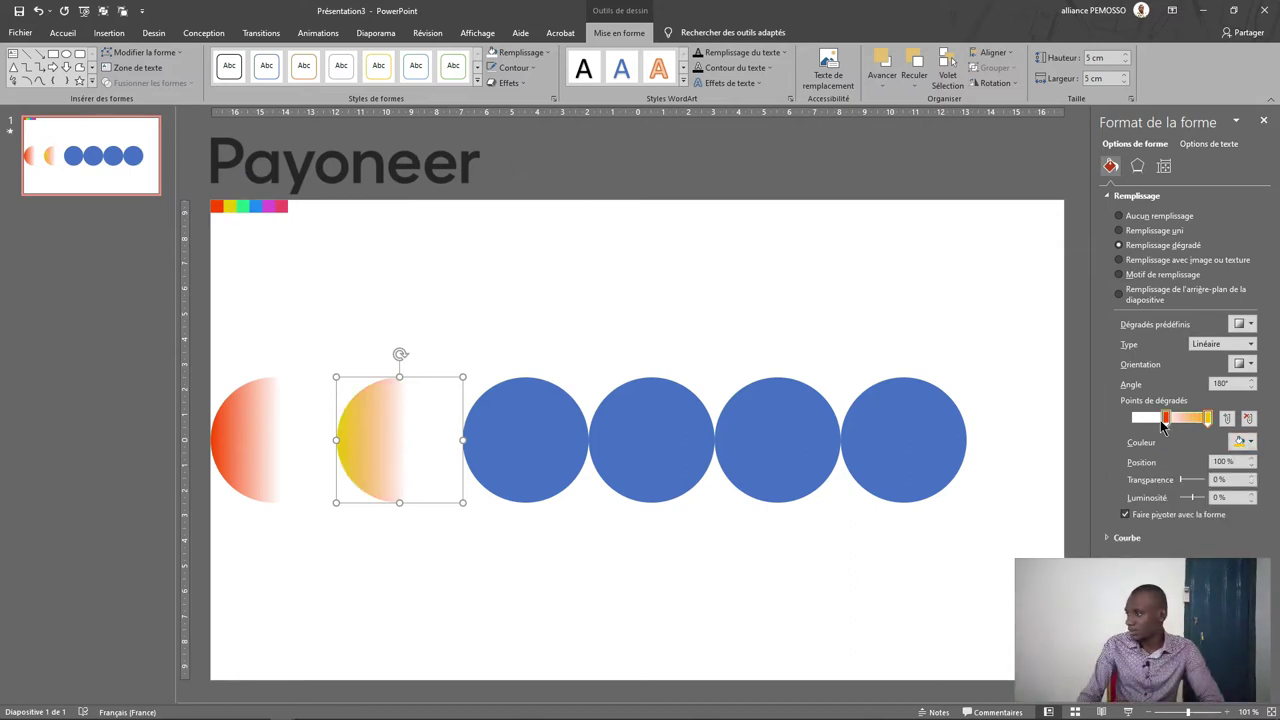
left_click(1240, 447)
left_click(1165, 574)
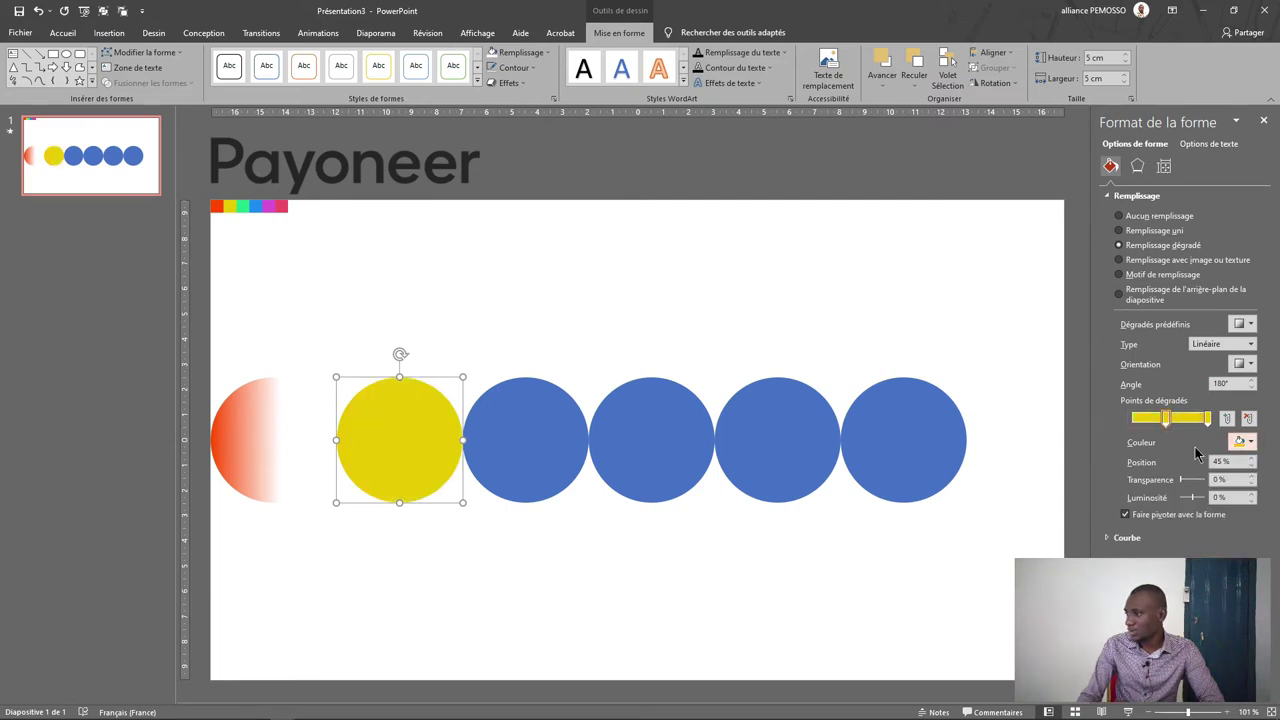
Make the yellow stop fully transparent and set the 225° diagonal direction.
left_click_drag(1183, 484, 1227, 484)
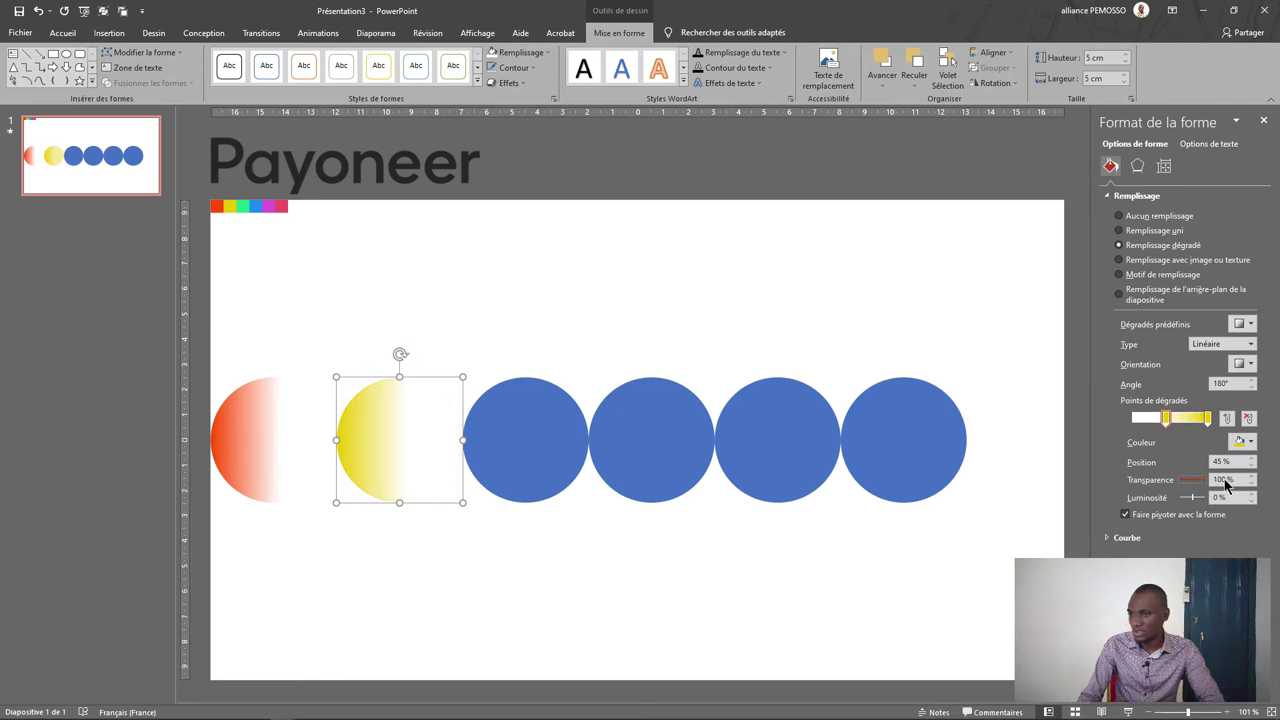
left_click(1243, 364)
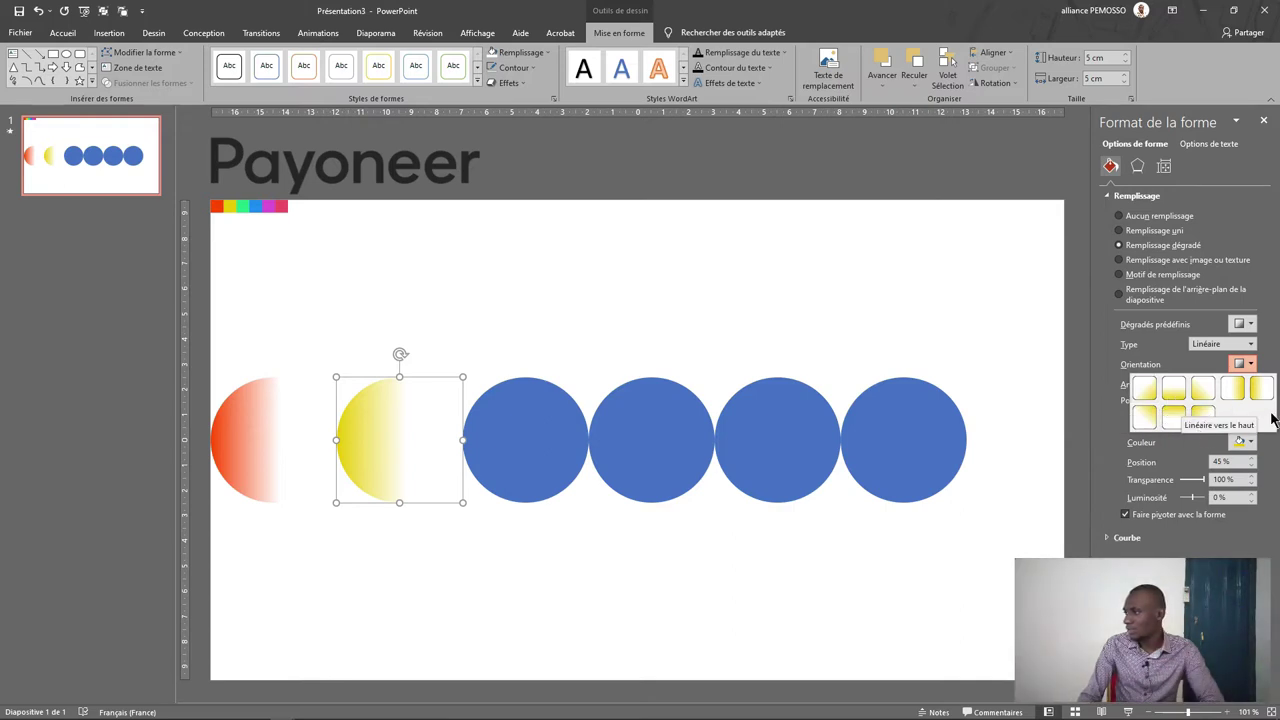
left_click(1203, 413)
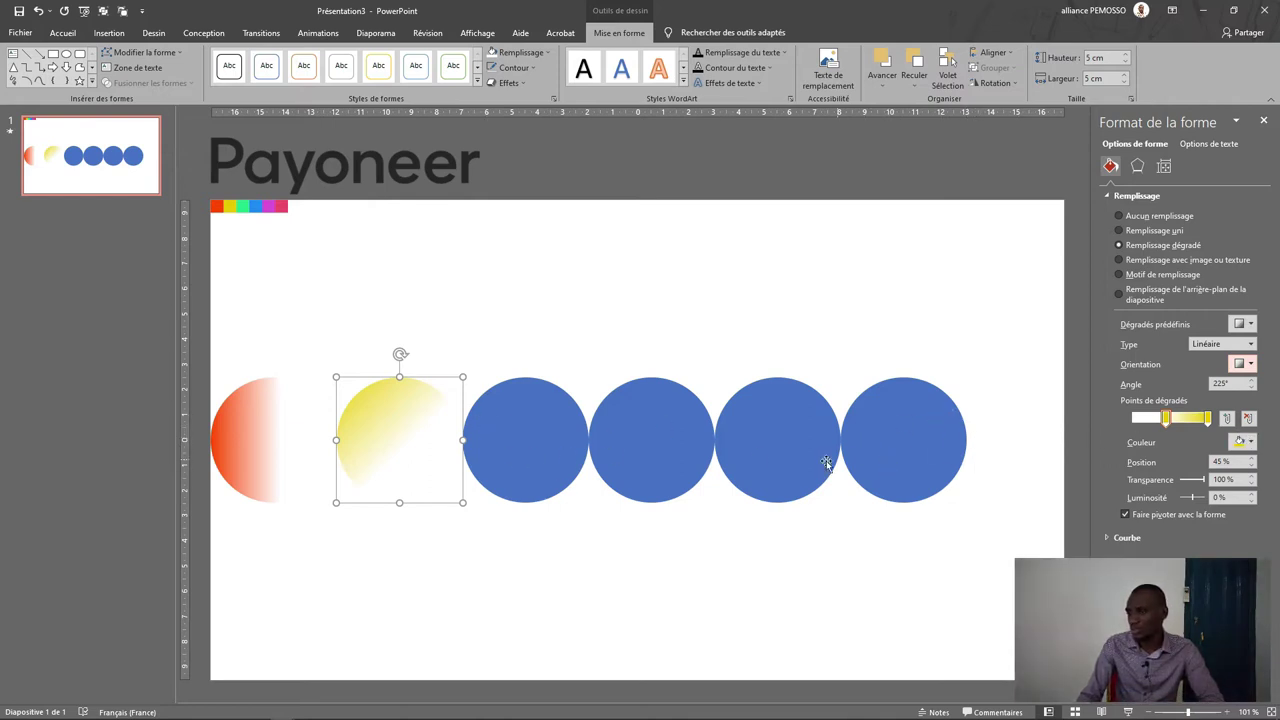
left_click(537, 434)
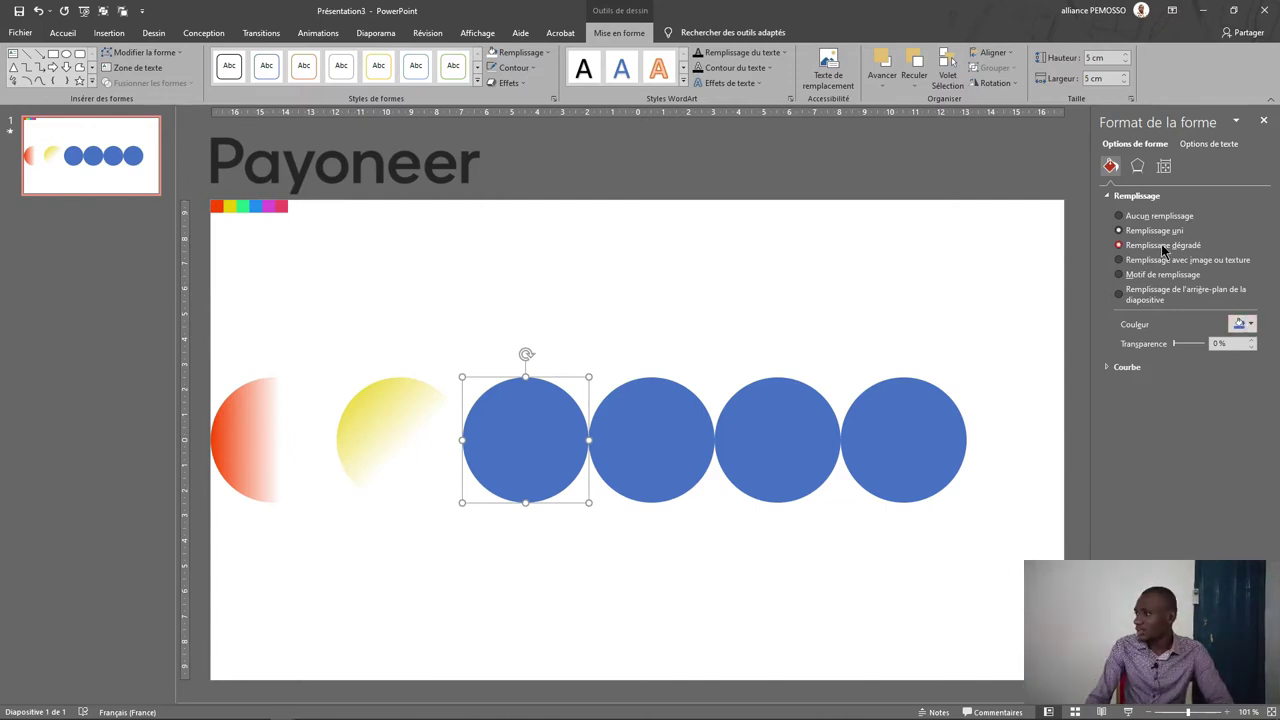
Fill the third circle with a mint green gradient fading downward at 270°.
left_click(1120, 245)
left_click(1207, 418)
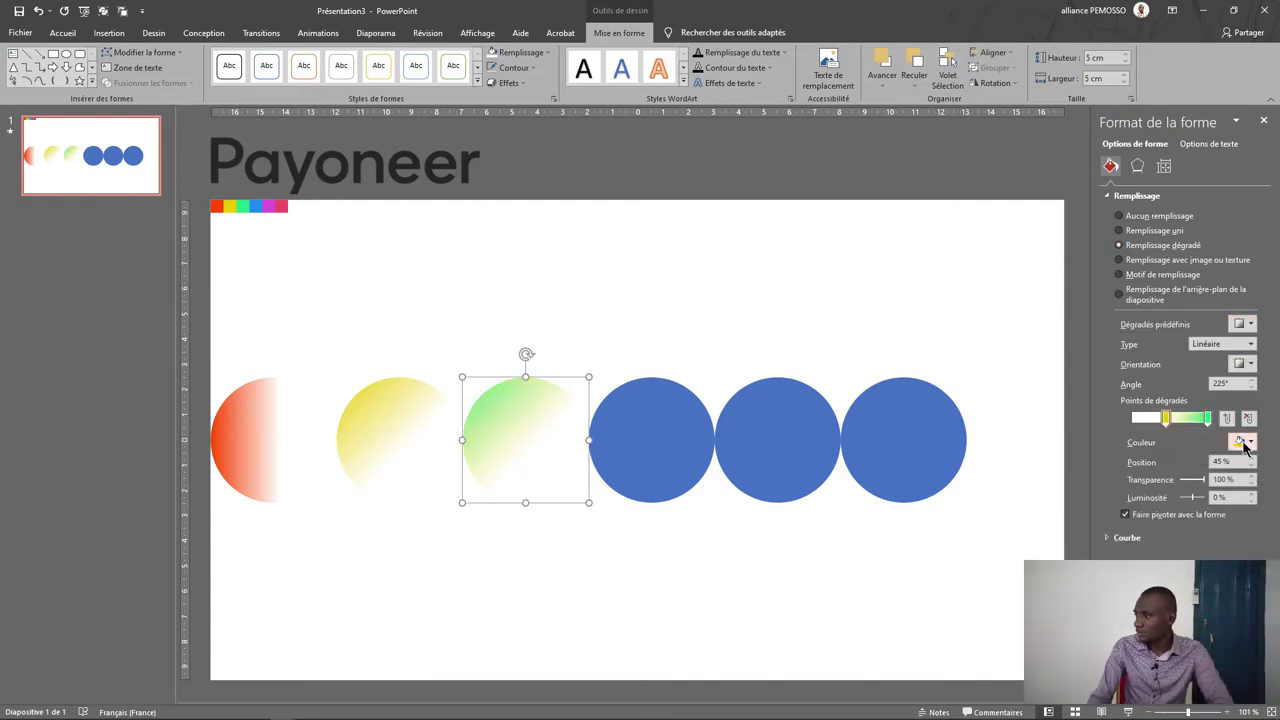
left_click(1240, 441)
left_click(1147, 522)
left_click(1165, 418)
left_click(1250, 364)
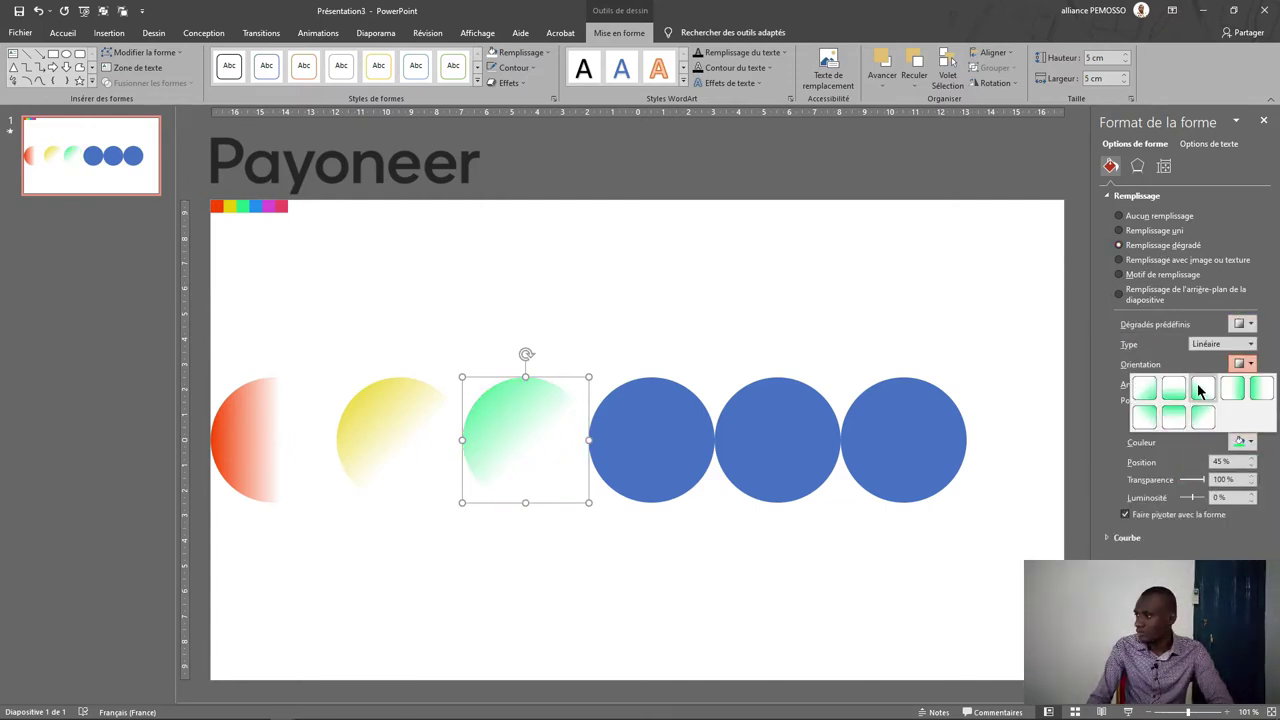
left_click(1190, 414)
Give the fourth circle a blue gradient with a 94% transparent stop, diagonal at 315°.
left_click(650, 440)
left_click(1120, 245)
left_click(1242, 441)
left_click(1185, 605)
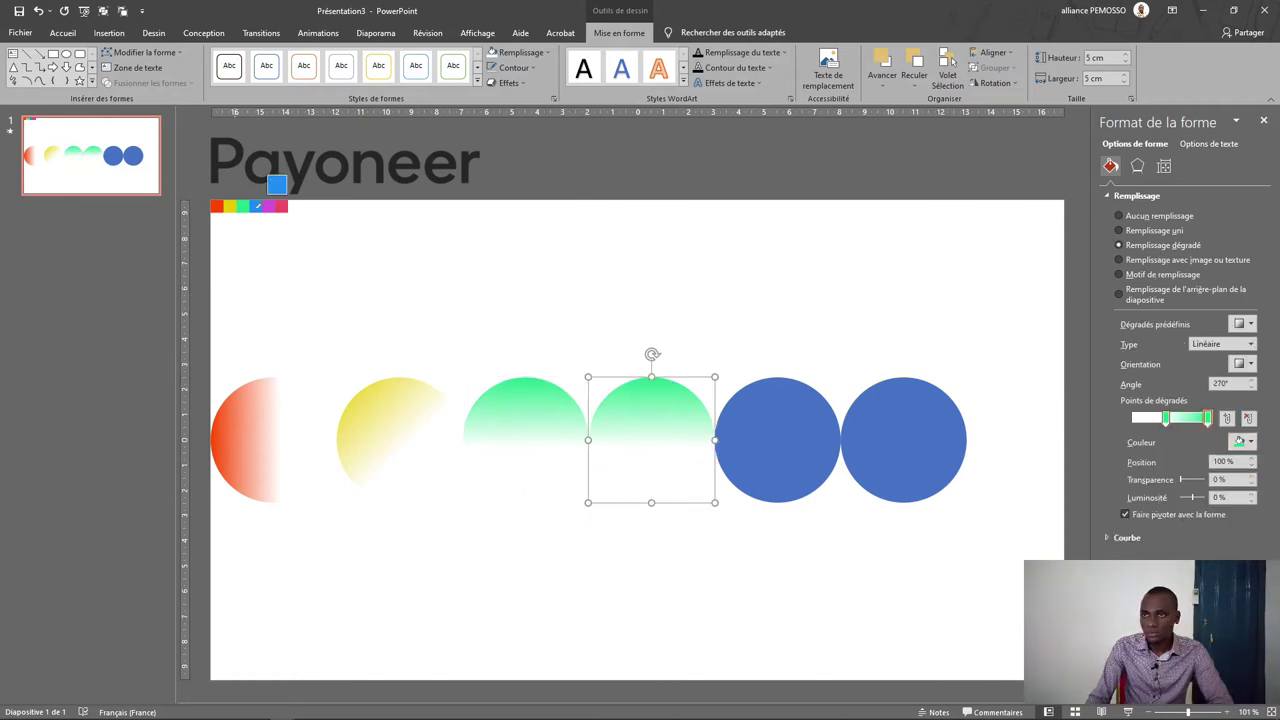
left_click(257, 207)
left_click(1165, 418)
left_click(1242, 441)
left_click(1160, 560)
left_click_drag(1183, 480, 1240, 481)
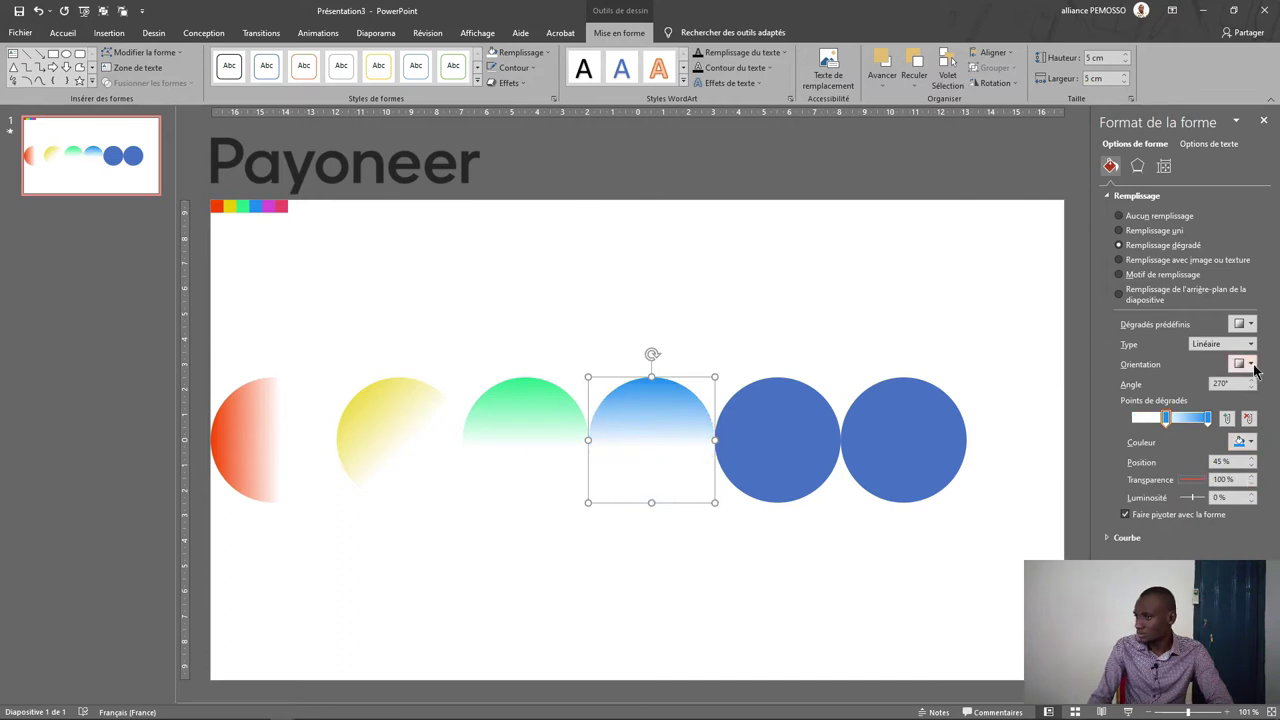
left_click(1250, 364)
left_click(1150, 414)
Give the fifth circle a magenta gradient and change its fade direction.
left_click(832, 452)
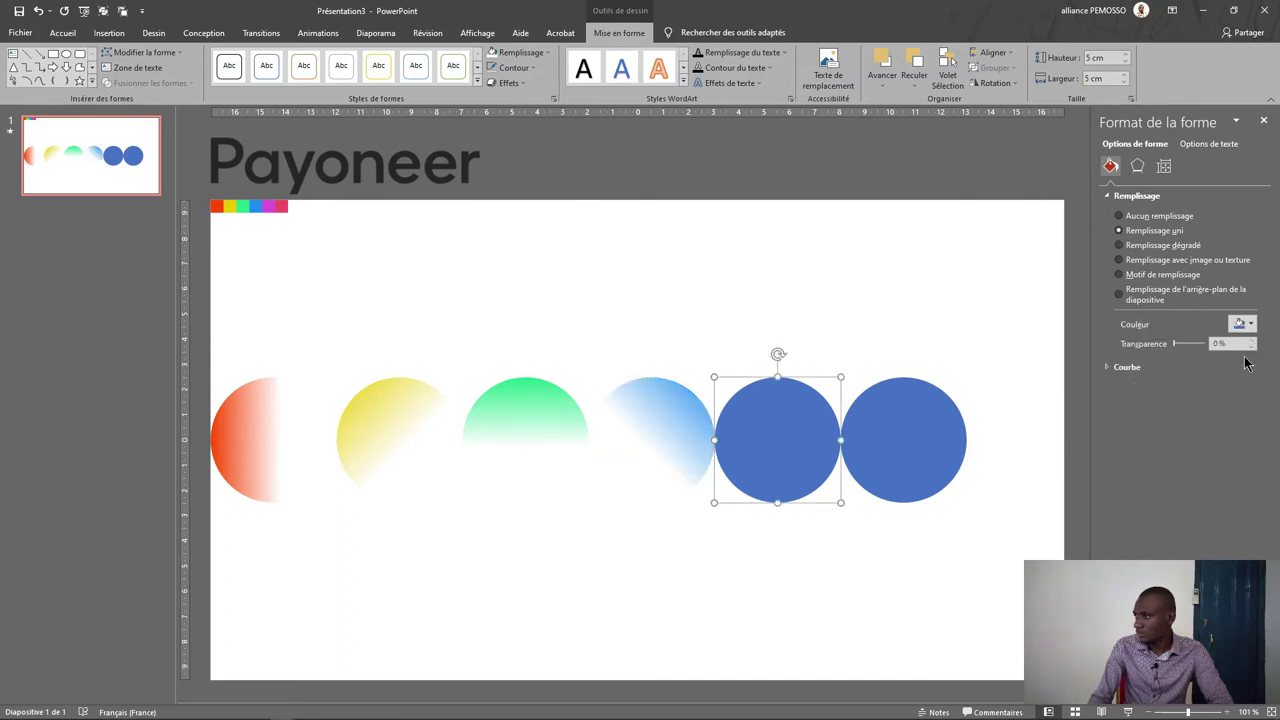
left_click(1119, 245)
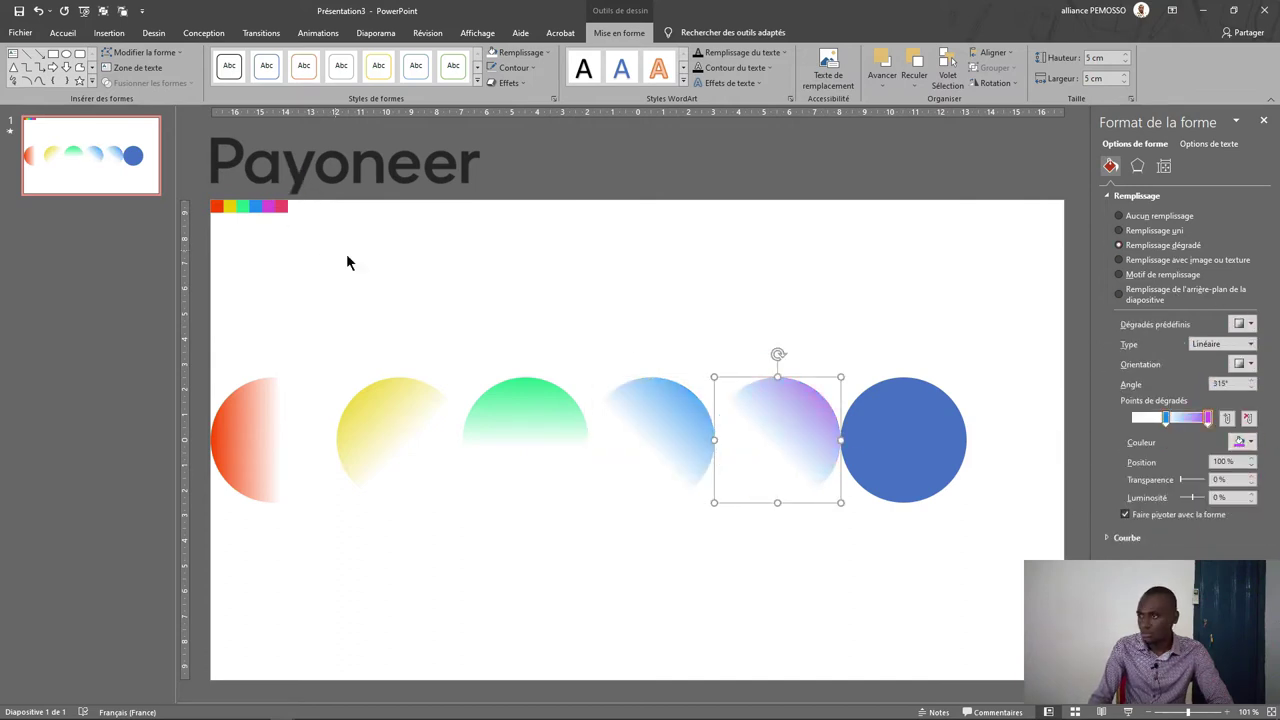
left_click(1167, 419)
left_click(1250, 441)
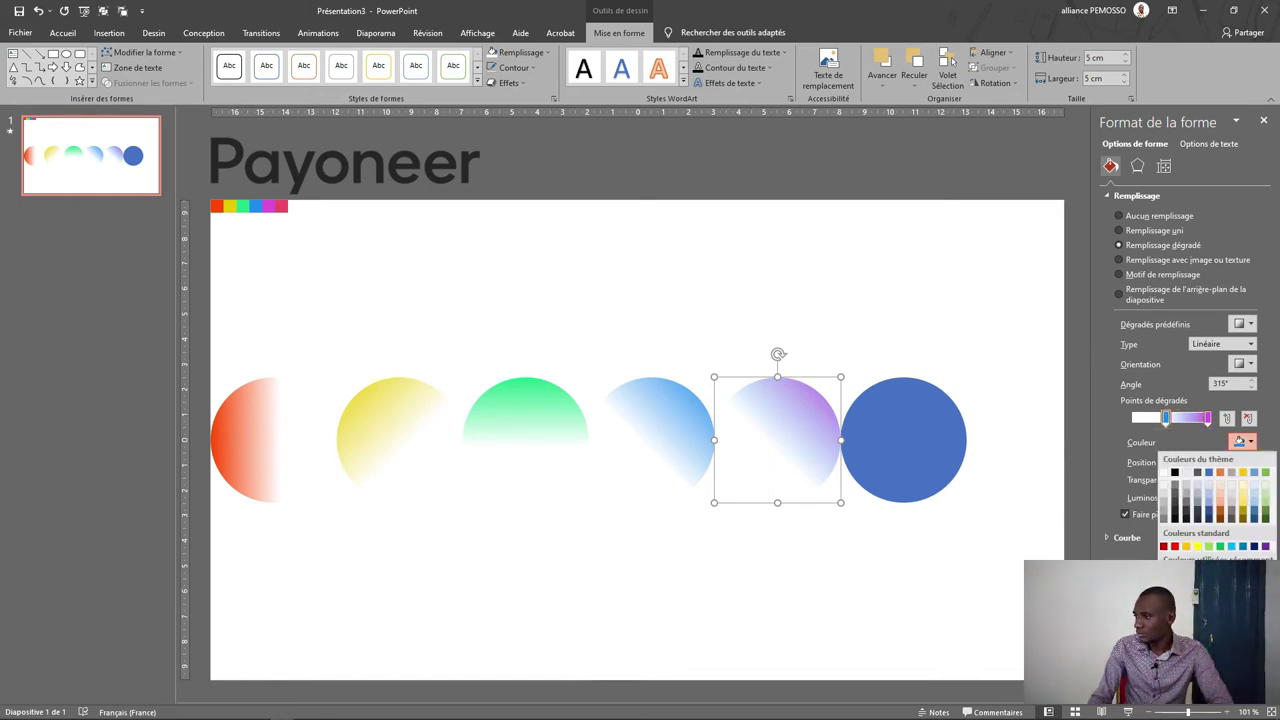
left_click(1140, 520)
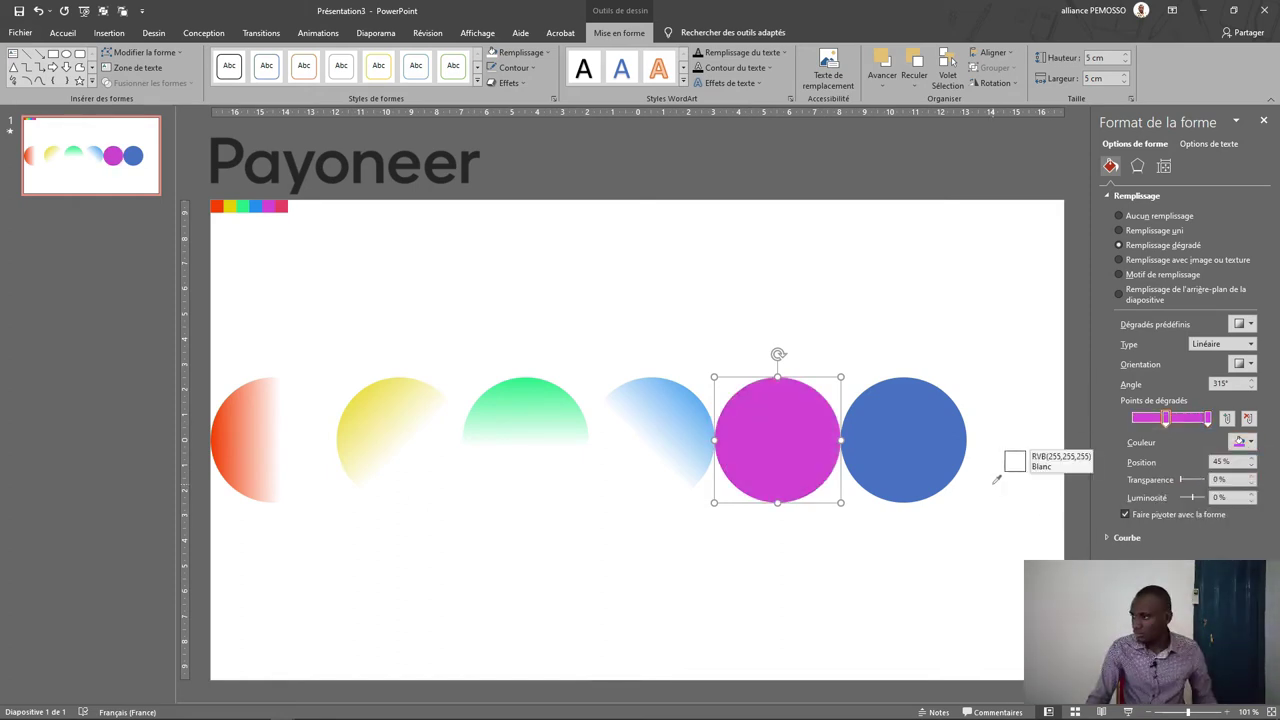
left_click(996, 470)
left_click(1243, 443)
left_click(1165, 572)
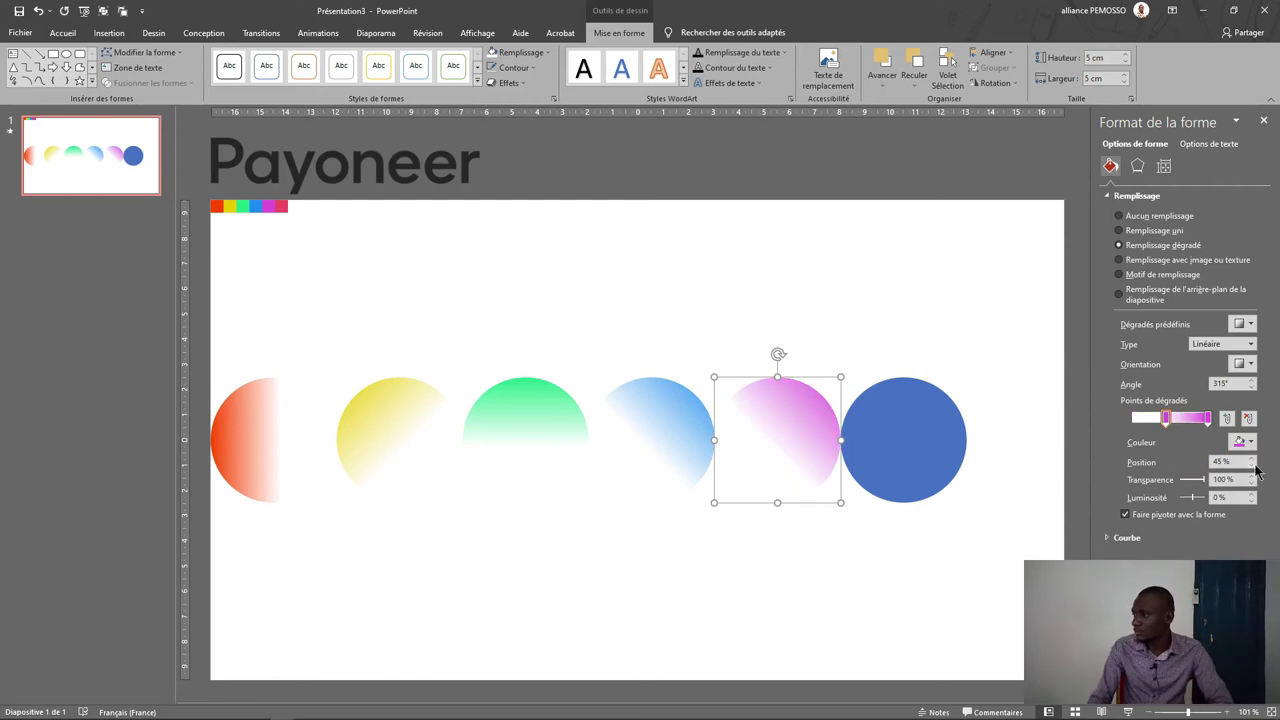
left_click(1243, 364)
left_click(1173, 420)
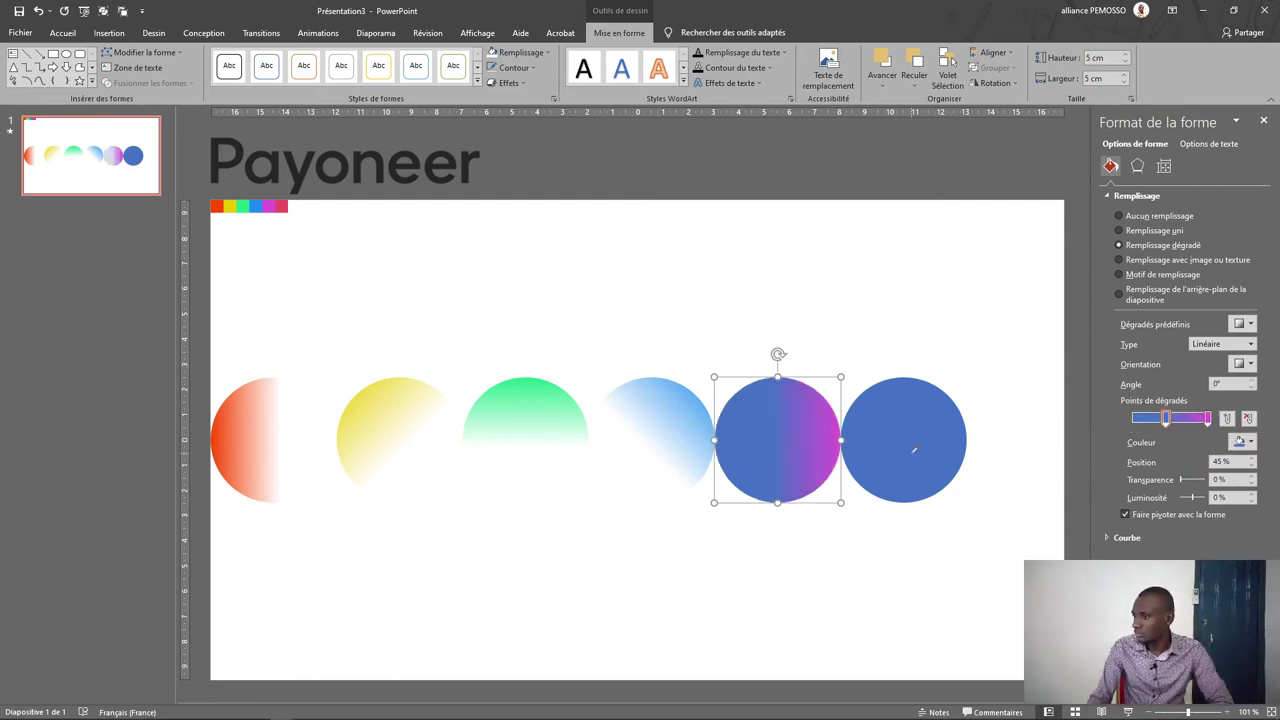
Give the last circle a gradient fading from pink-red to transparent.
left_click(910, 450)
left_click(1190, 249)
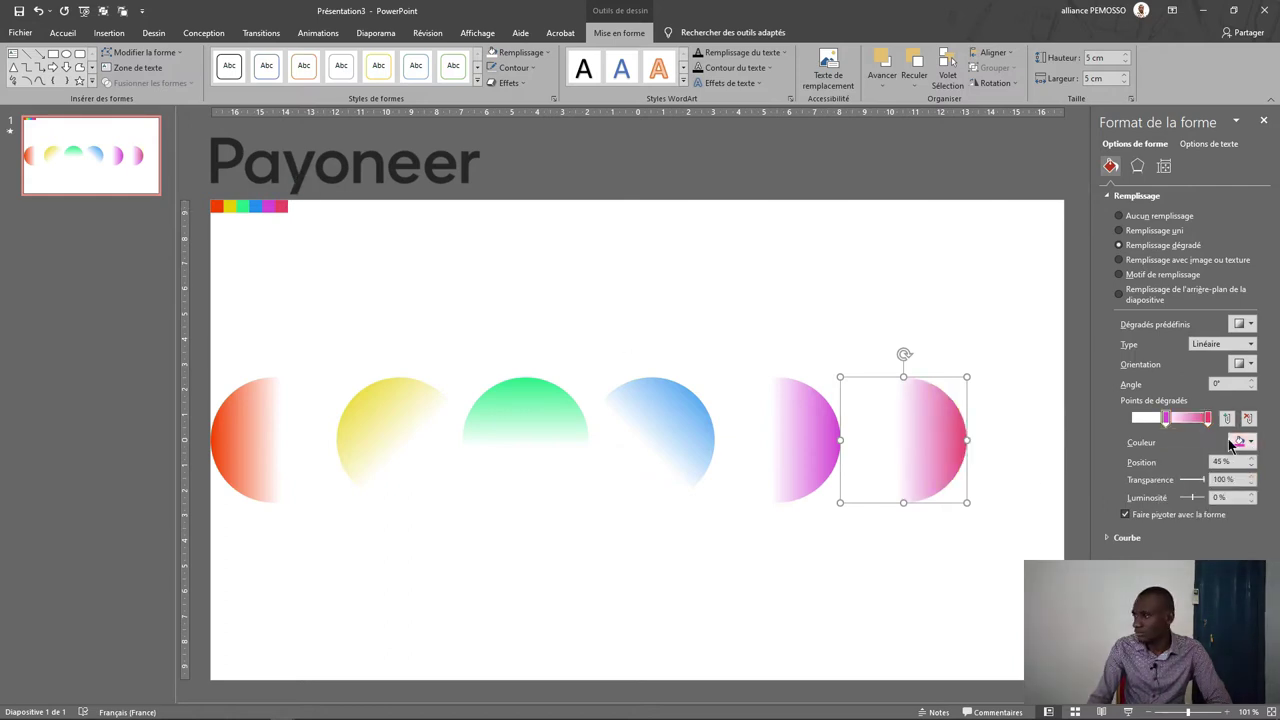
left_click_drag(1180, 480, 1207, 488)
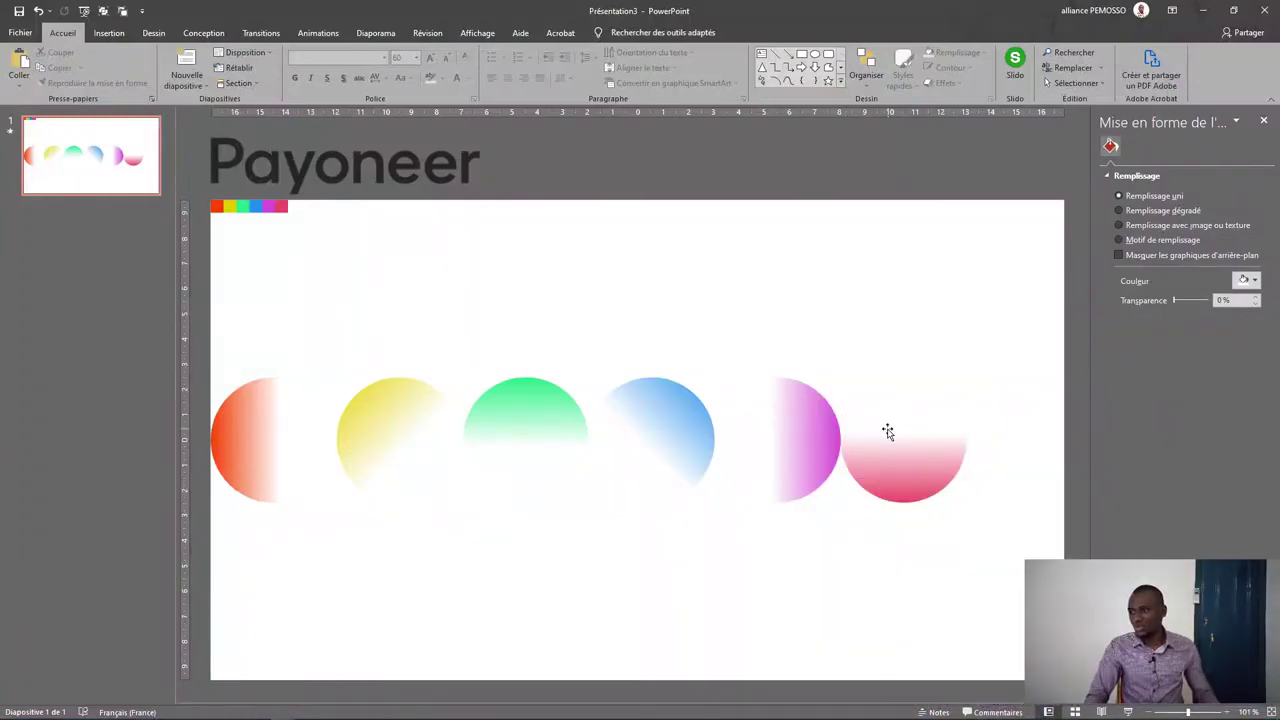
Add a seventh circle copy at the row's end with an opaque red-to-yellow gradient.
mouse_move(891, 449)
left_mouse_down()
mouse_move(1017, 447)
mouse_move(1004, 442)
left_mouse_up()
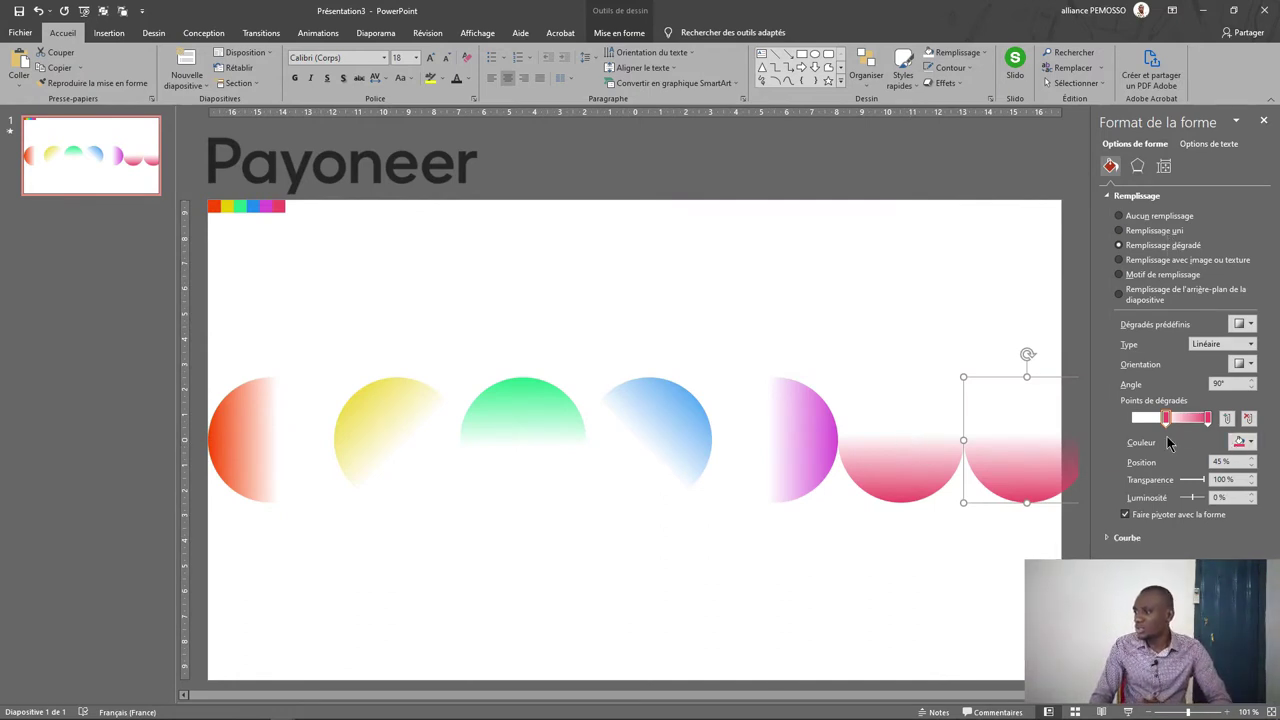
left_click_drag(1168, 420, 1128, 420)
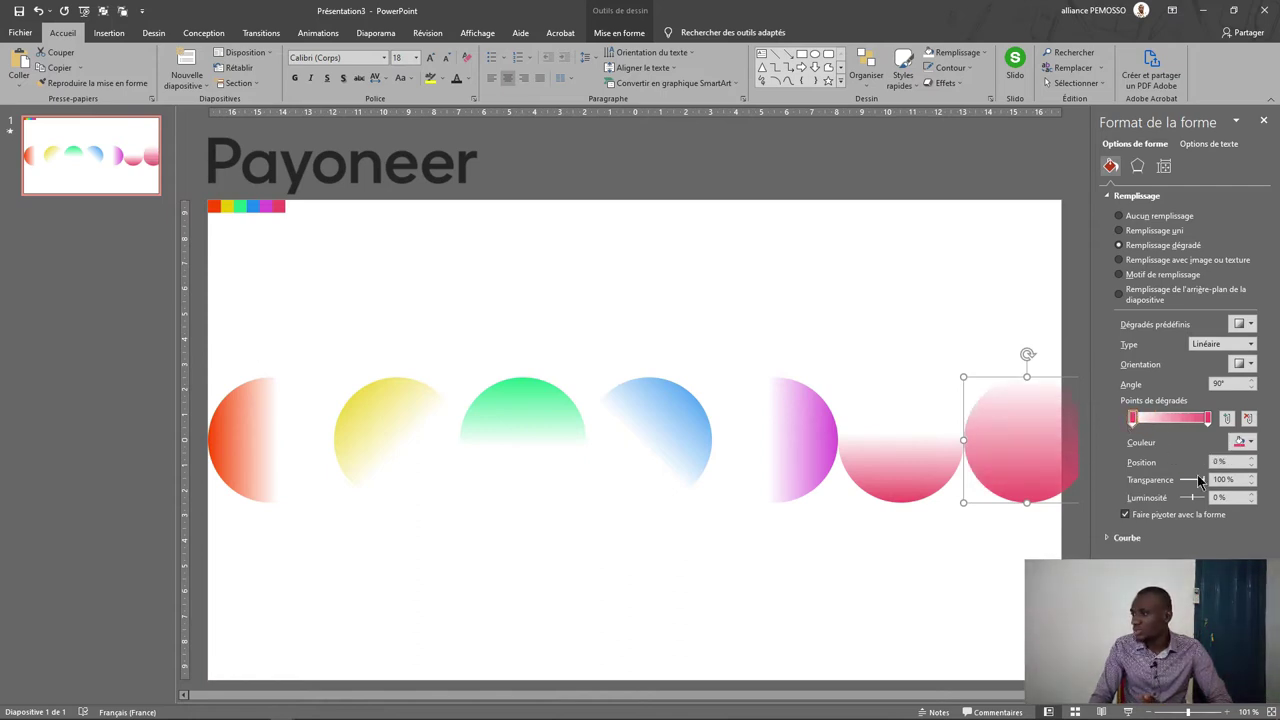
left_click_drag(1204, 480, 1171, 478)
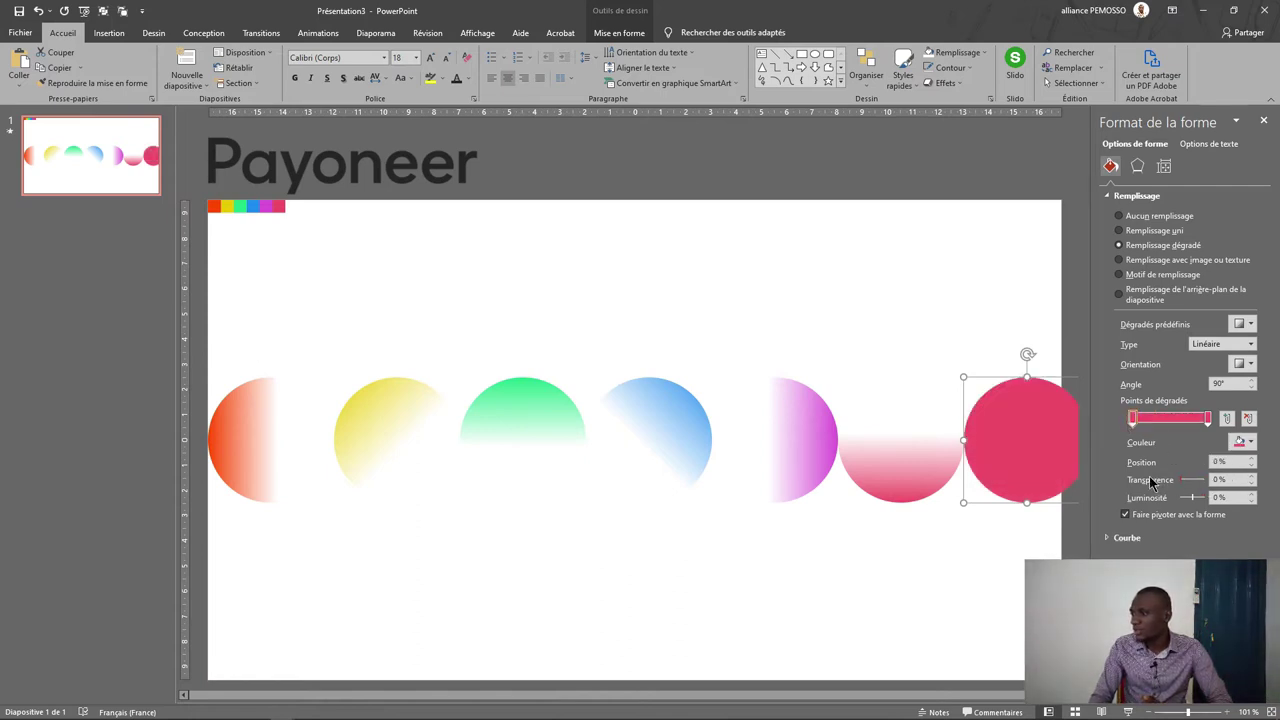
left_click(1250, 445)
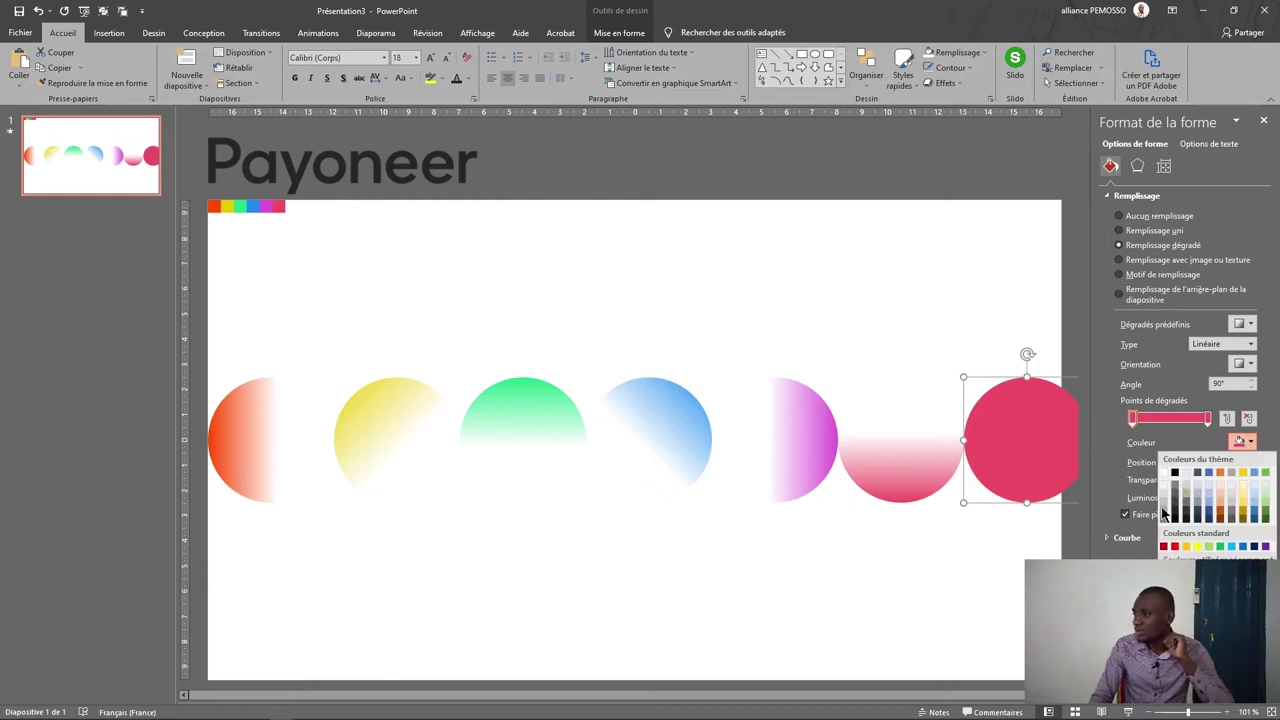
left_click(1175, 547)
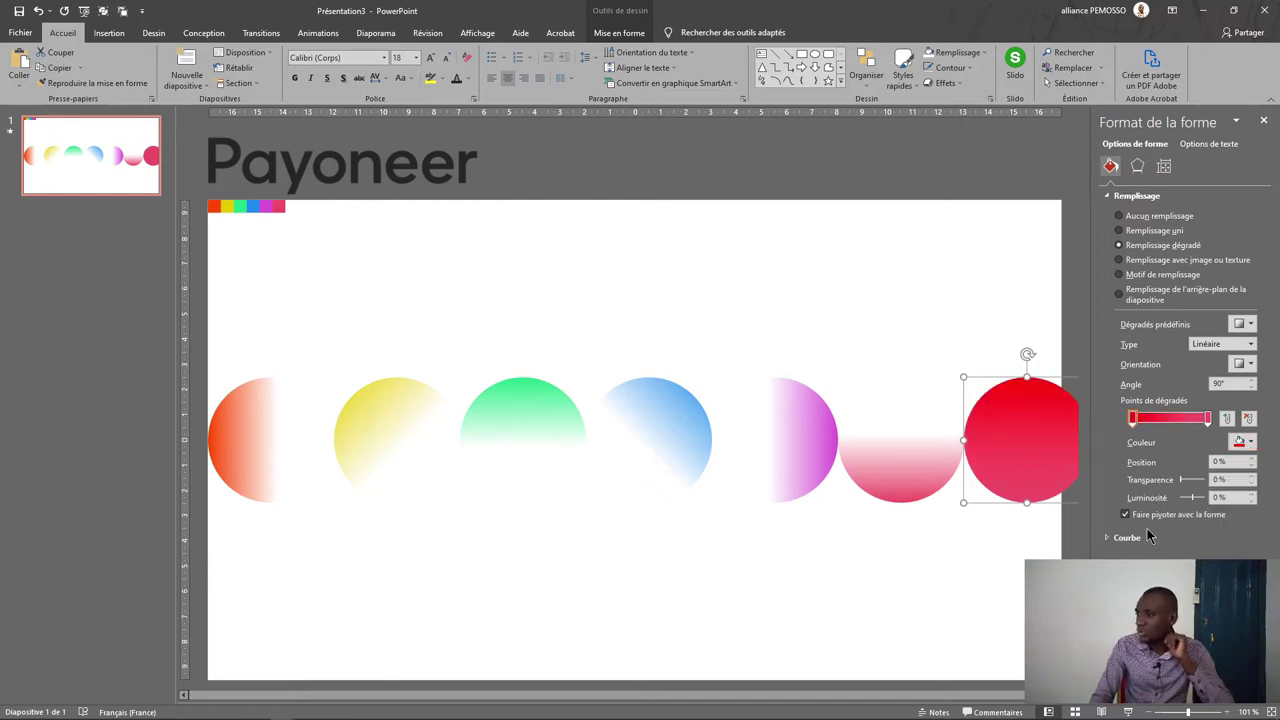
left_click(1250, 445)
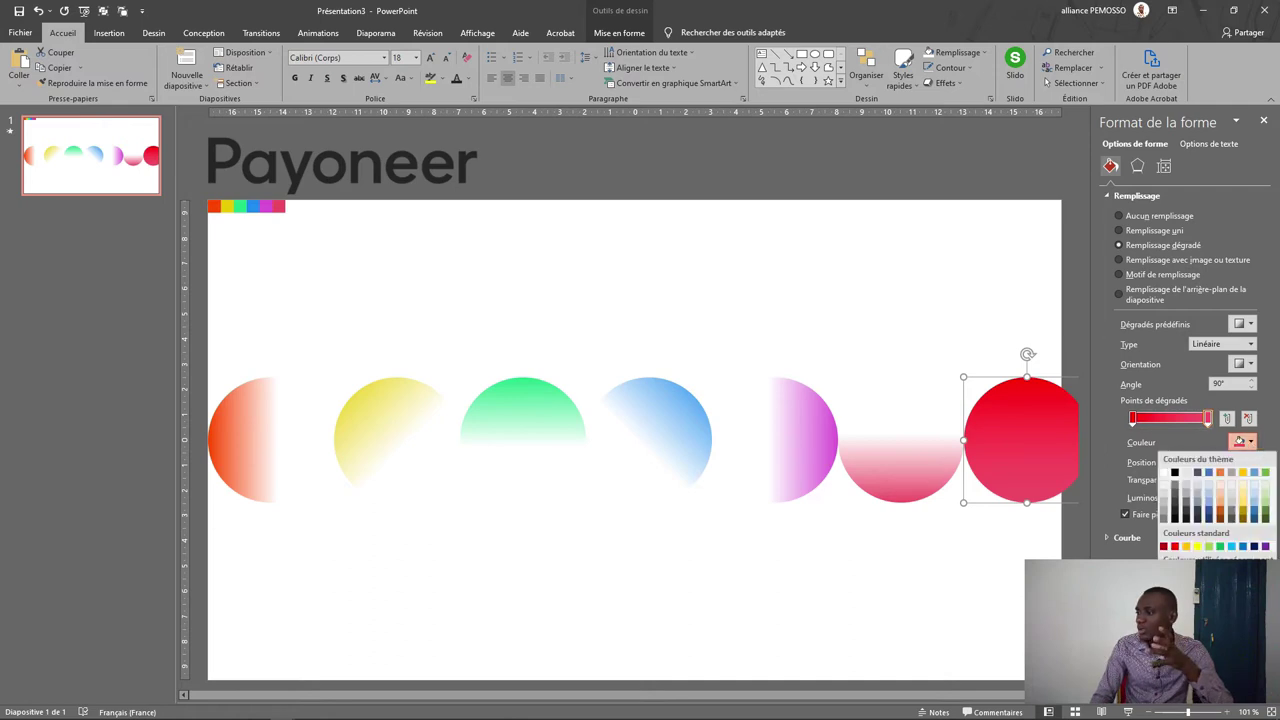
left_click(1197, 547)
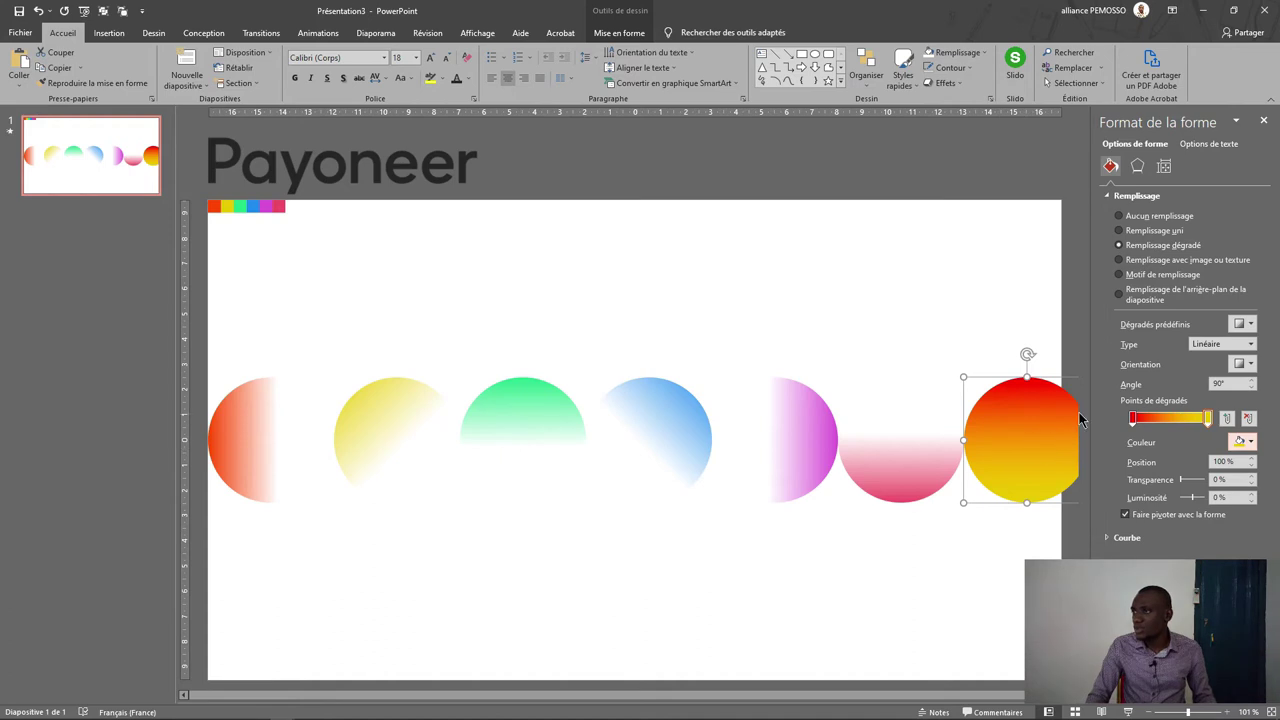
Select all seven gradient circles together with a selection box.
left_click(853, 84)
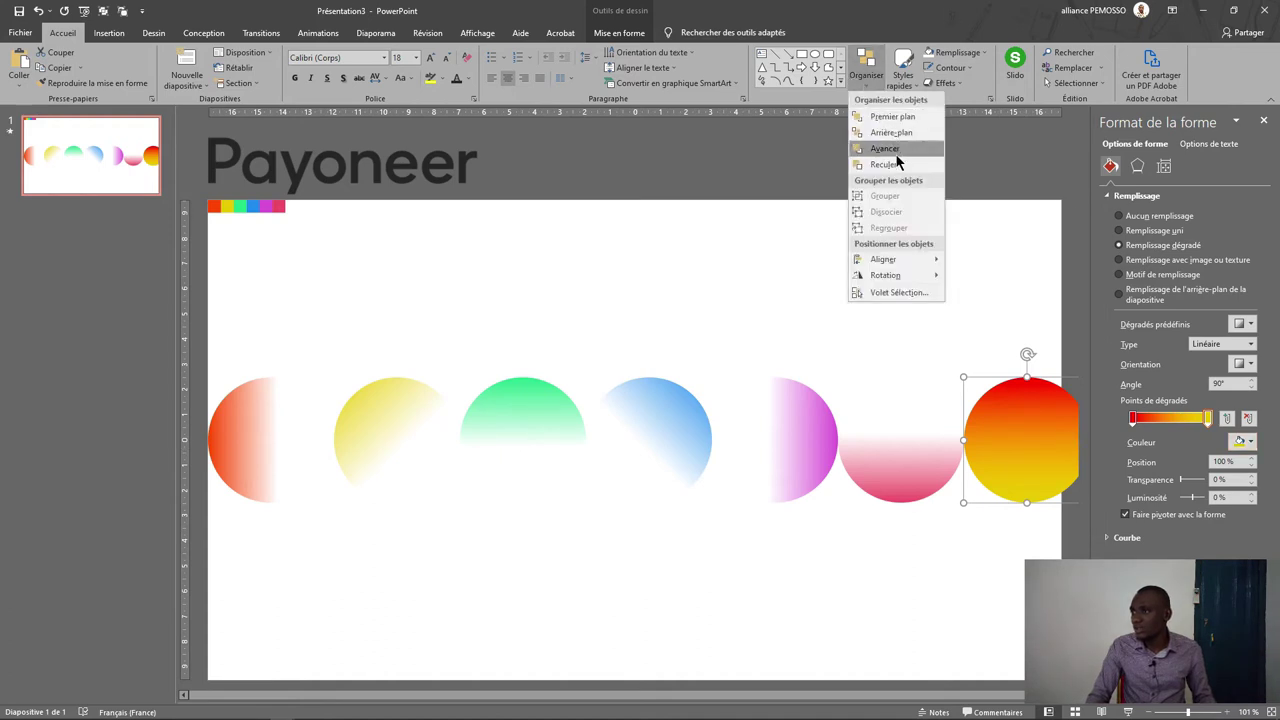
left_click(890, 133)
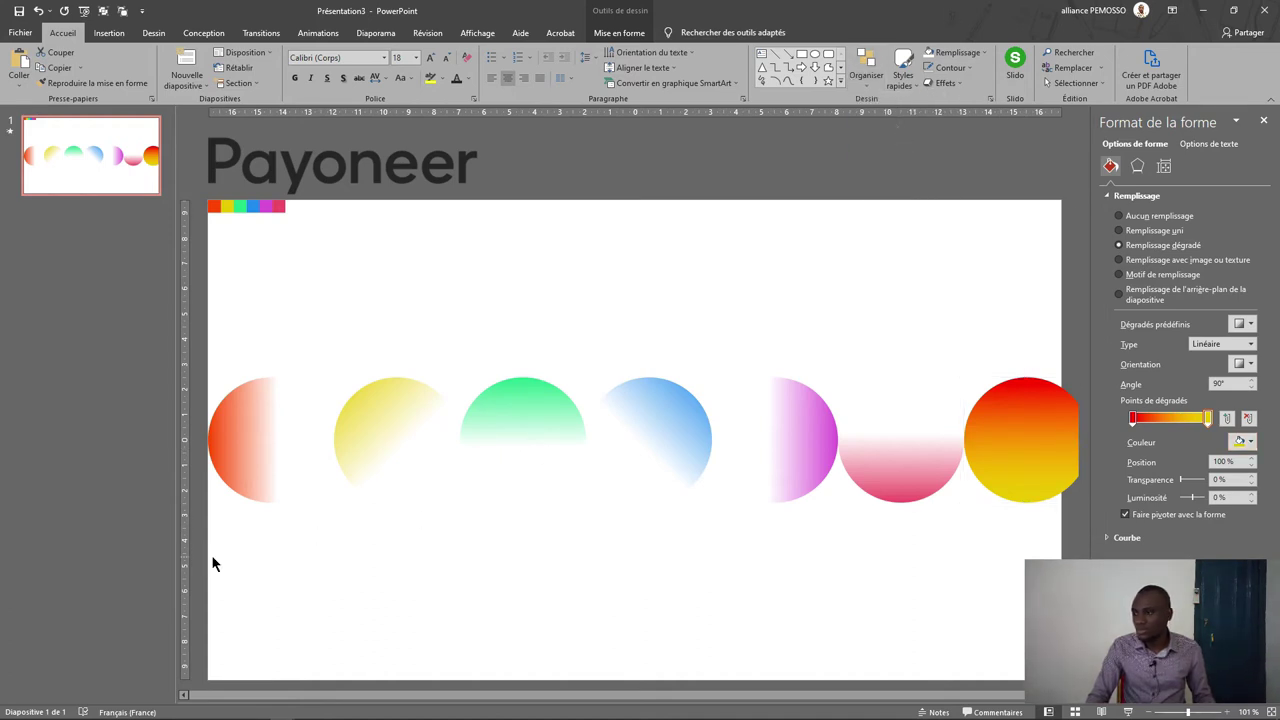
left_click_drag(213, 558, 1144, 348)
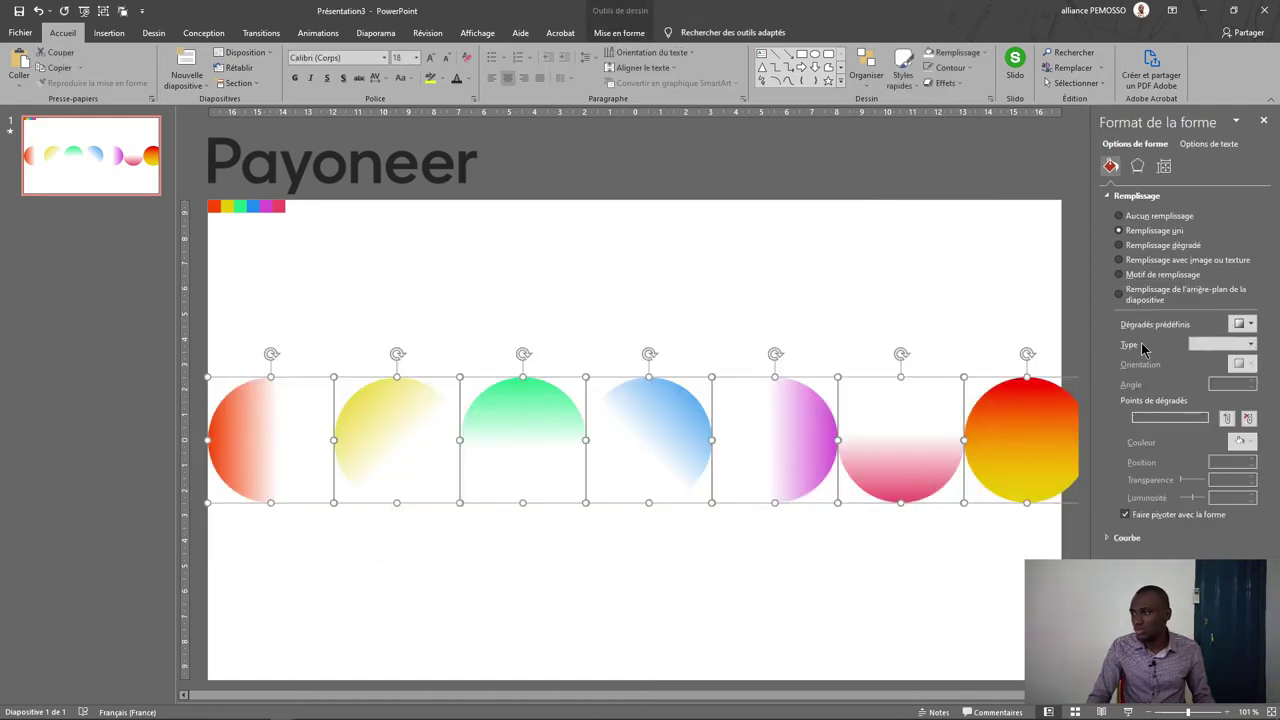
Centre and middle-align the seven circles on each other, then group them.
left_click(620, 33)
left_click(990, 52)
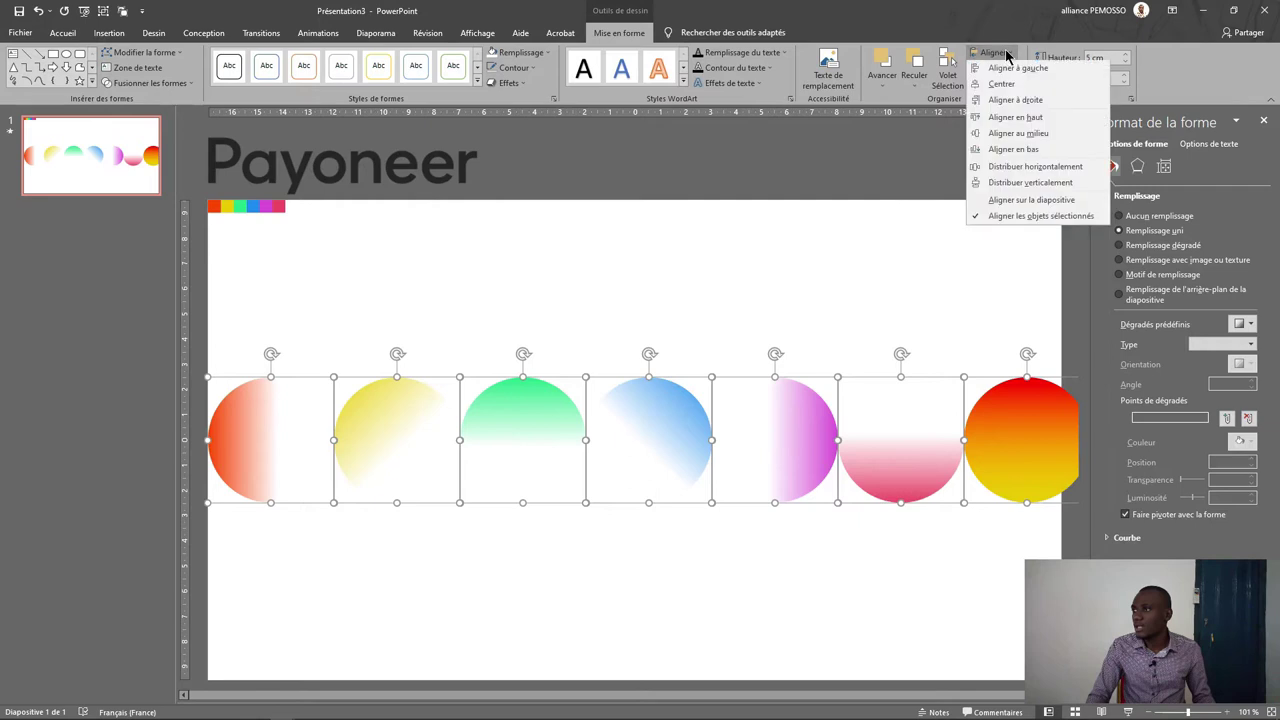
left_click(990, 52)
left_click(990, 52)
left_click(1015, 130)
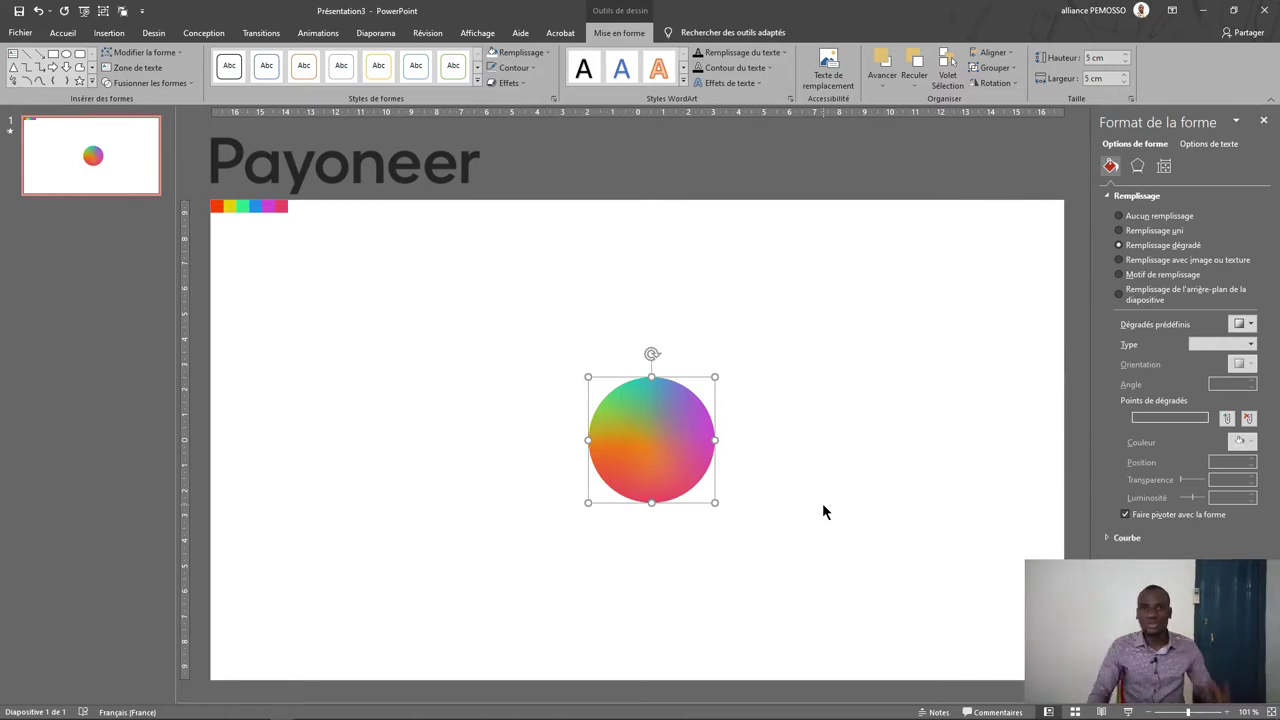
left_click(992, 67)
left_click(990, 90)
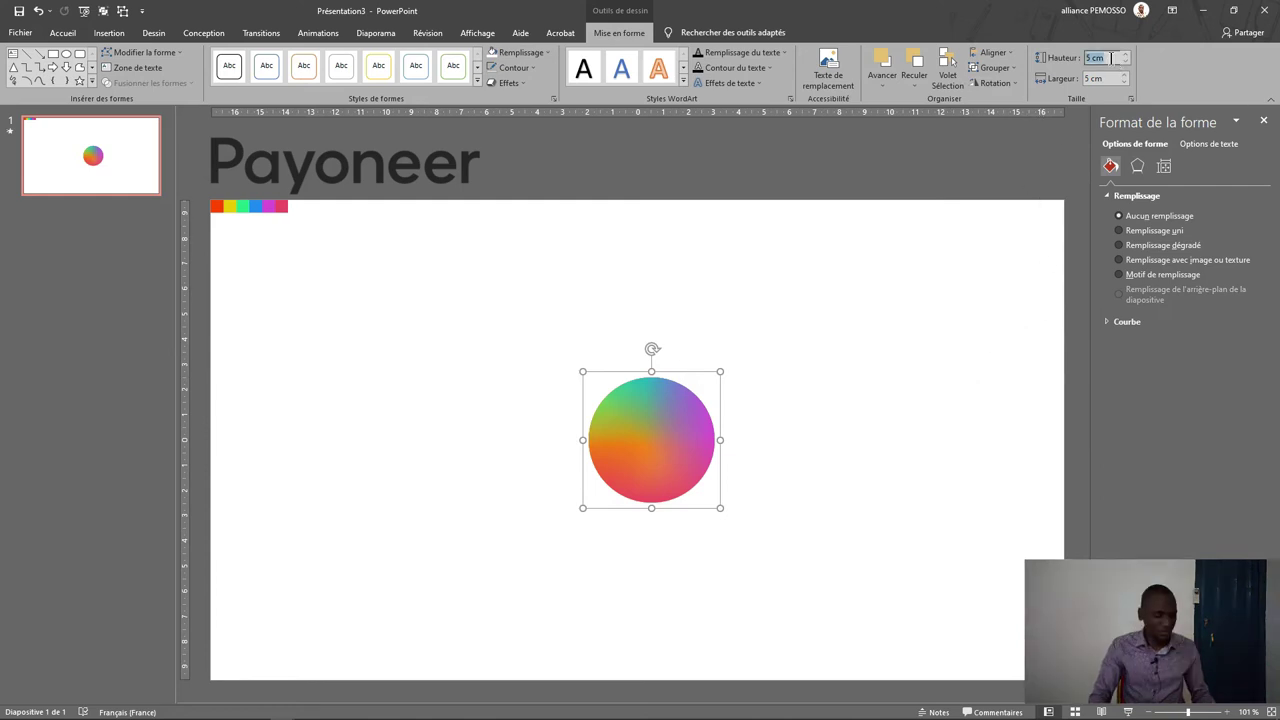
Resize the grouped rainbow circle to 10 cm and move it to the slide centre.
type("10")
key("Tab")
type("10")
key("Return")
left_click_drag(782, 550, 697, 470)
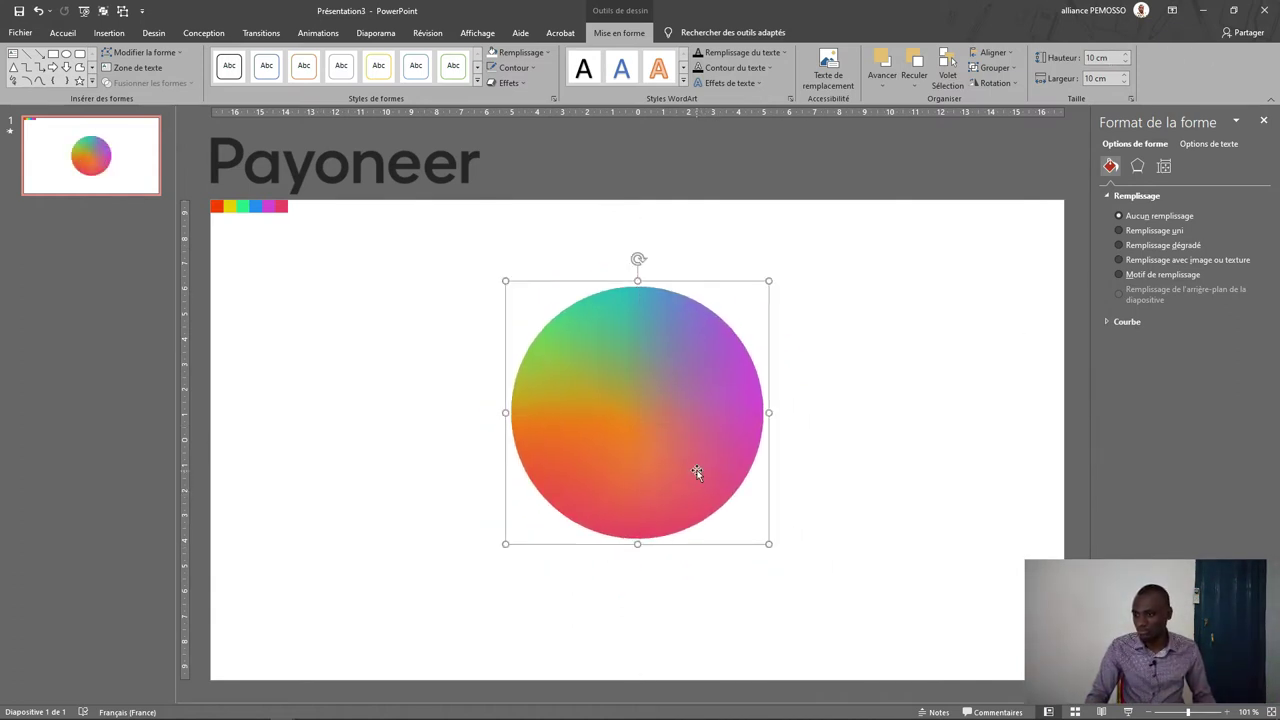
left_click(891, 451)
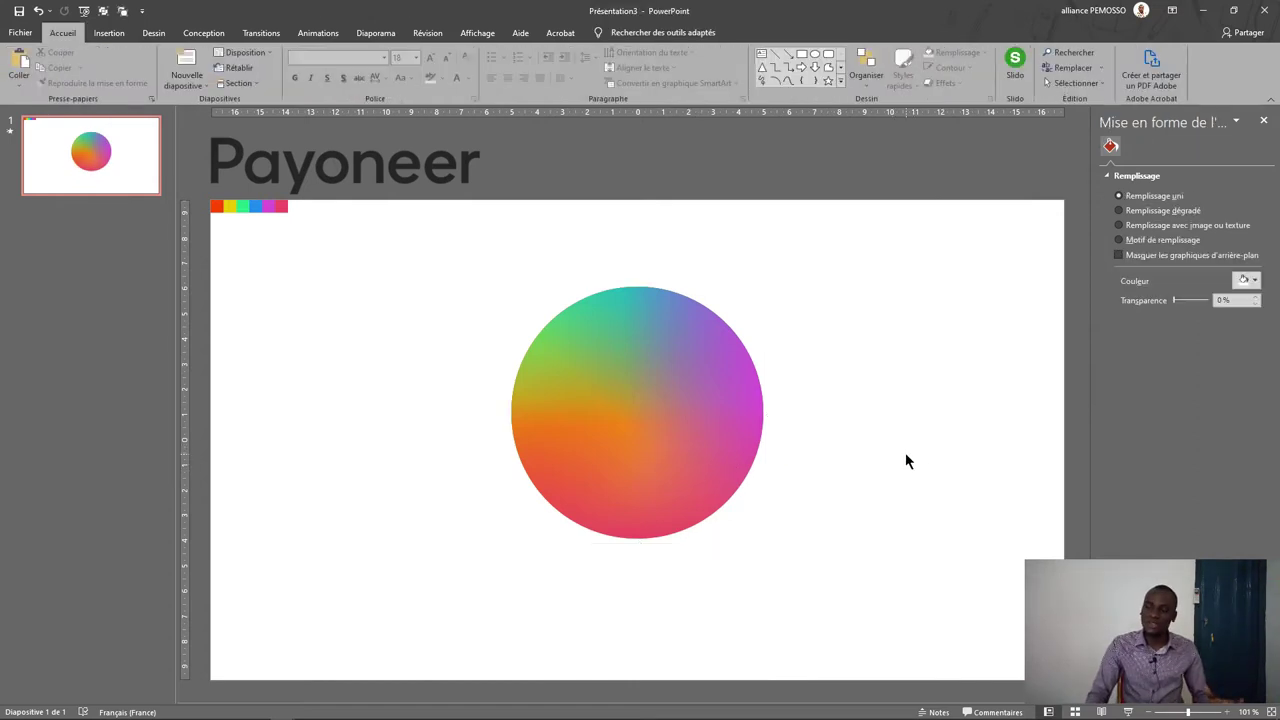
Add a 9 cm white-filled circle centred over the rainbow circle to leave a ring.
left_click(815, 53)
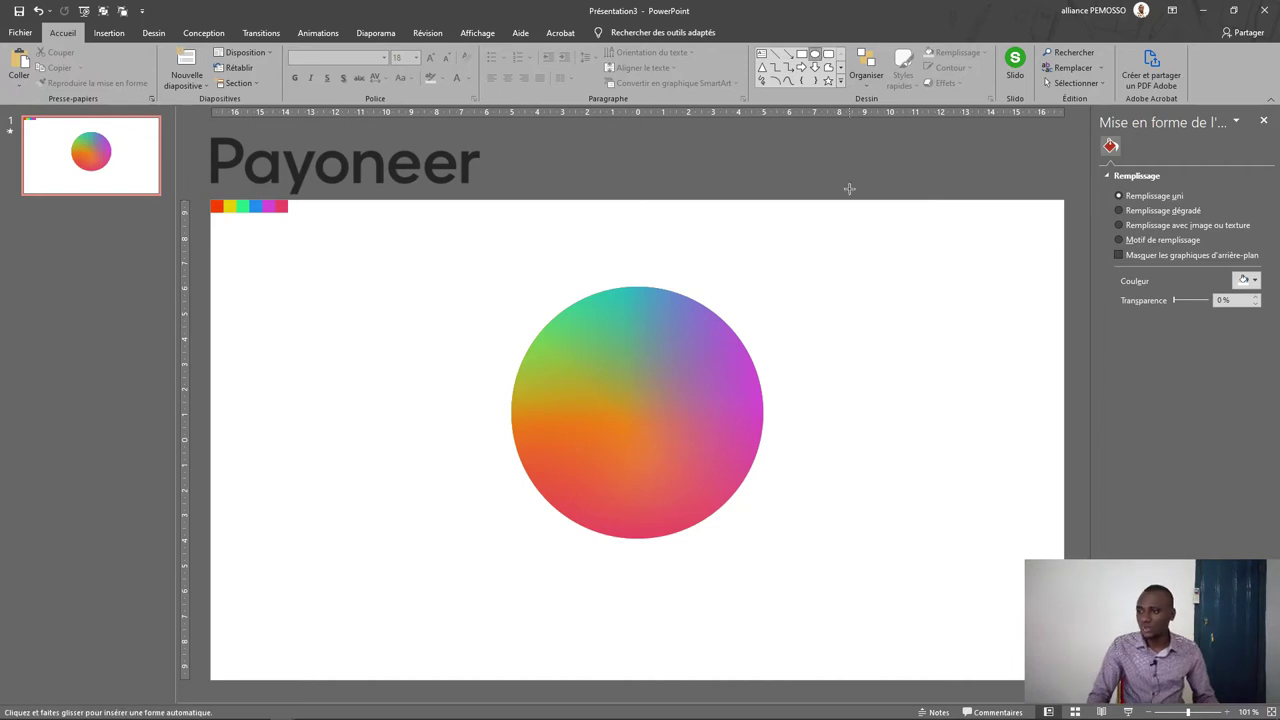
left_click(612, 455)
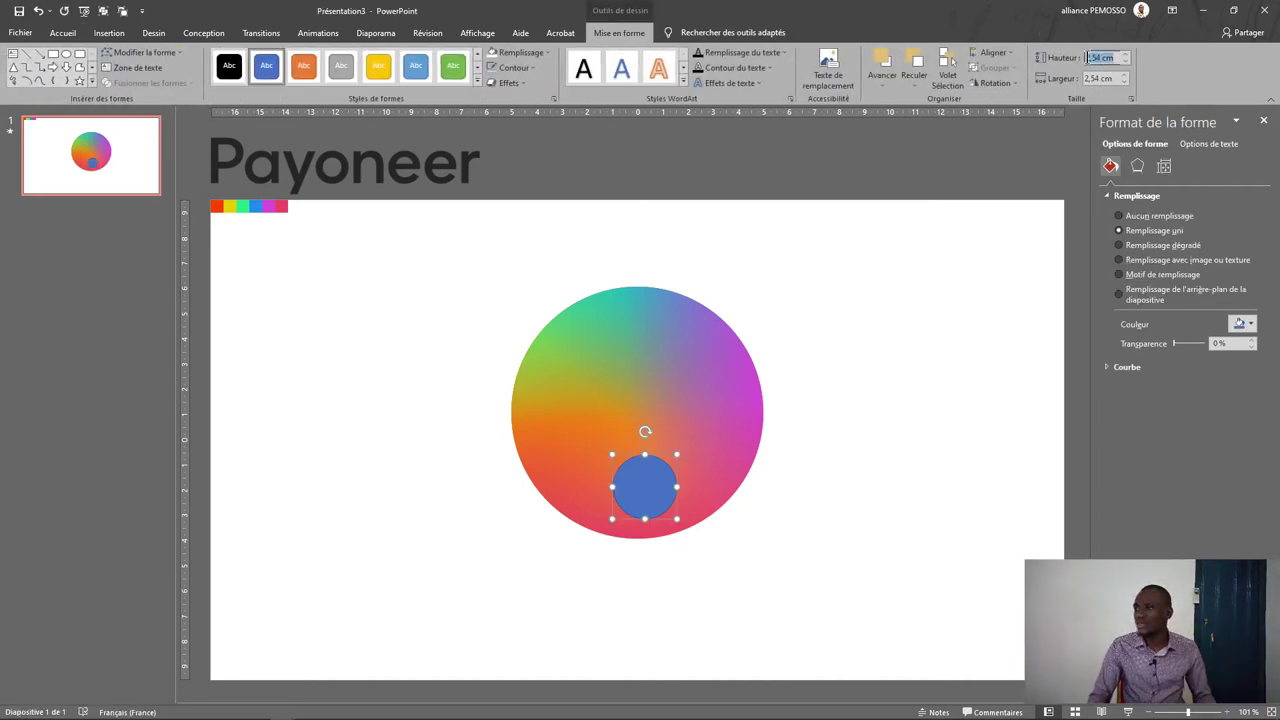
type("9")
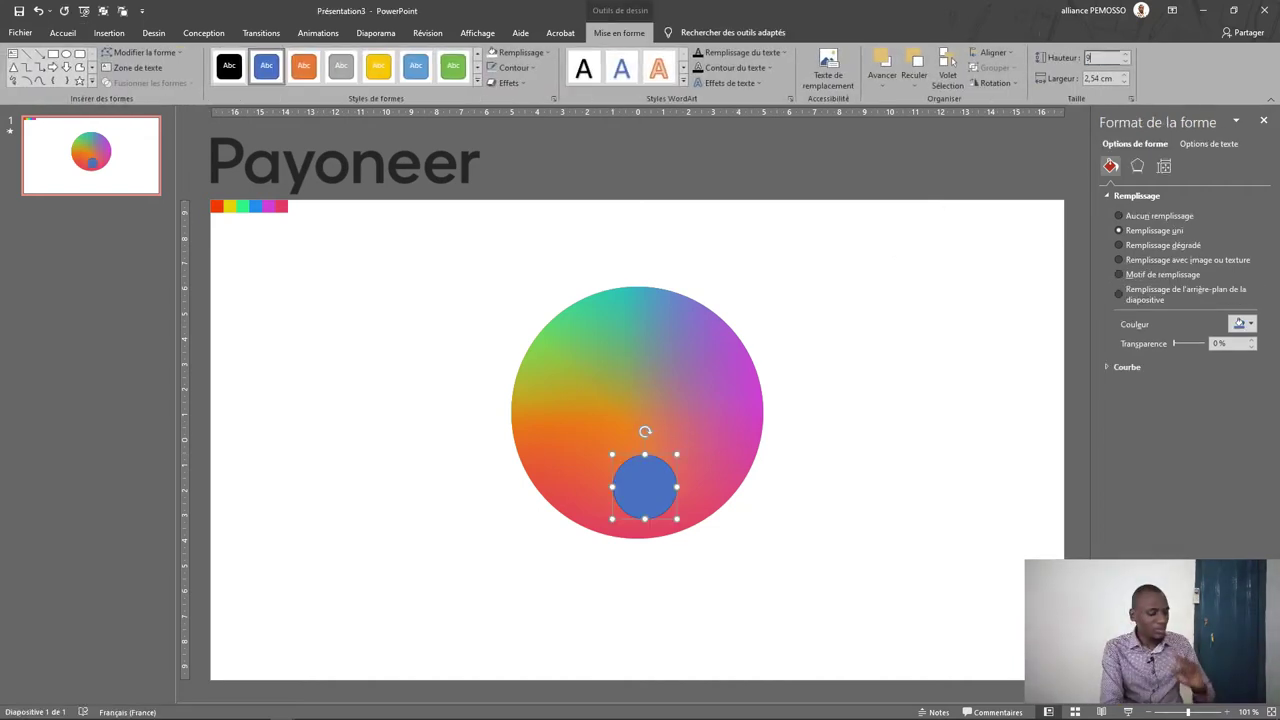
key("Tab")
type("9")
key("Return")
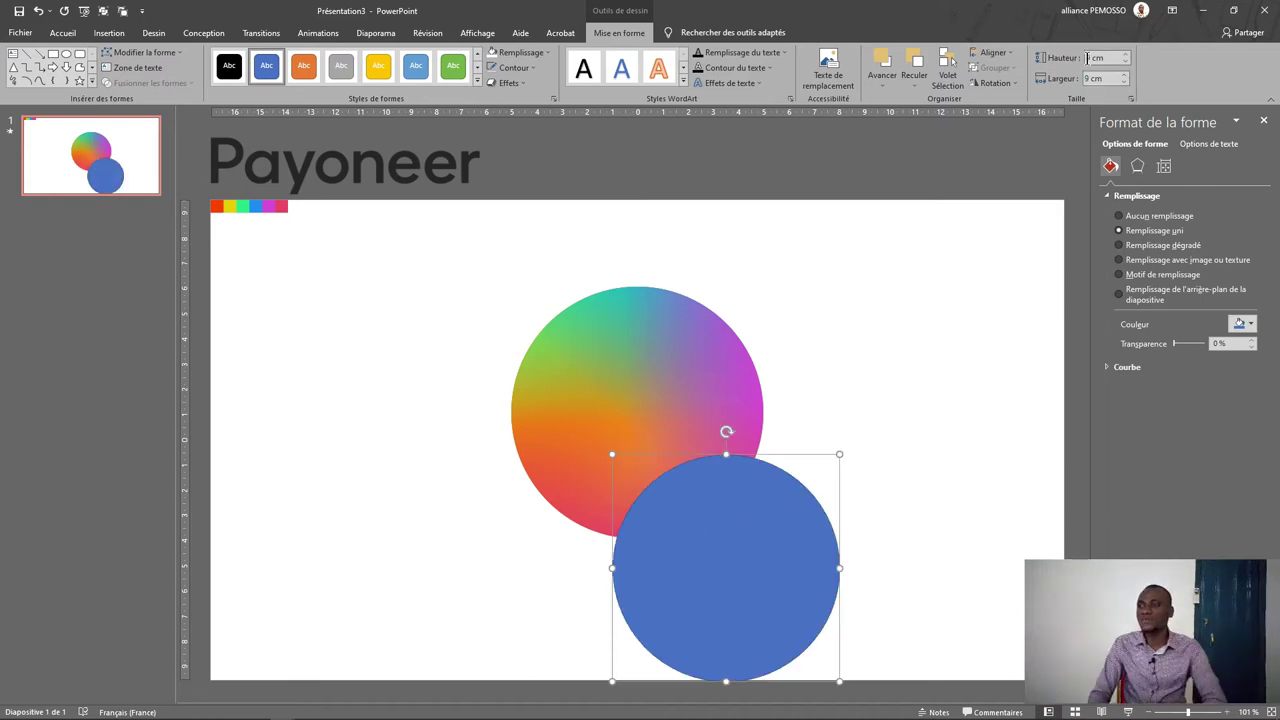
left_click(492, 52)
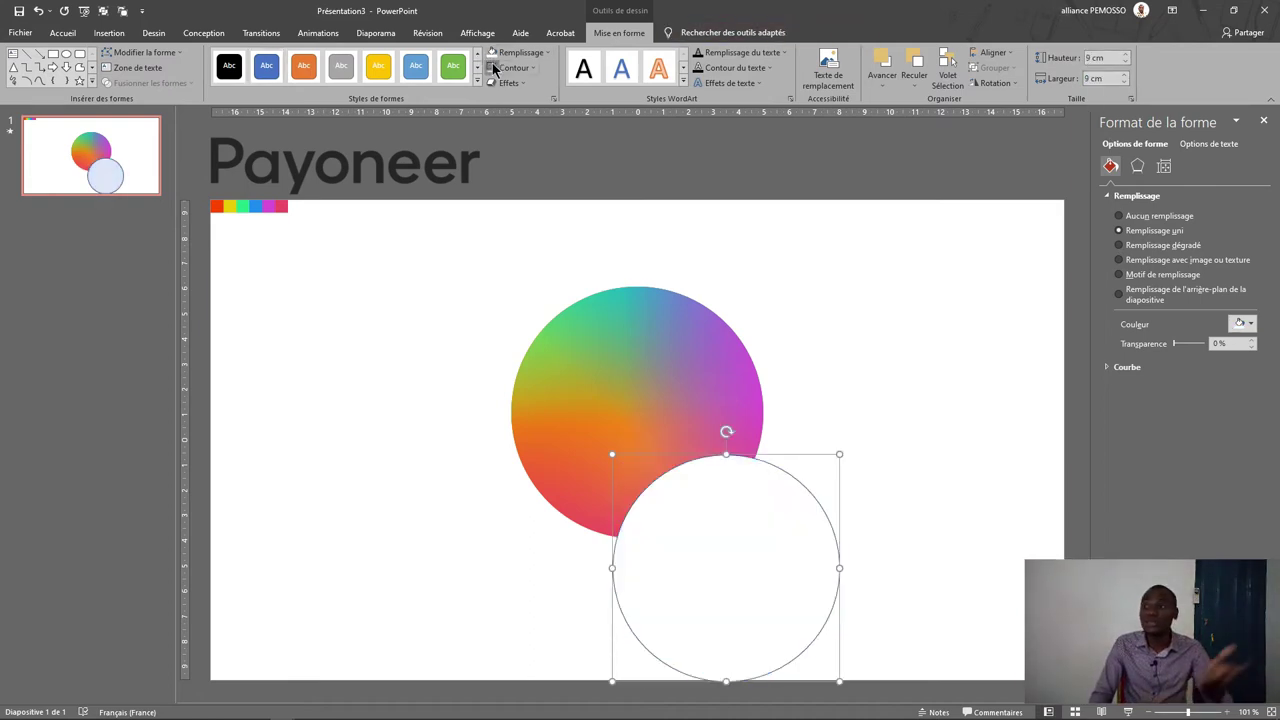
left_click_drag(652, 456, 622, 401)
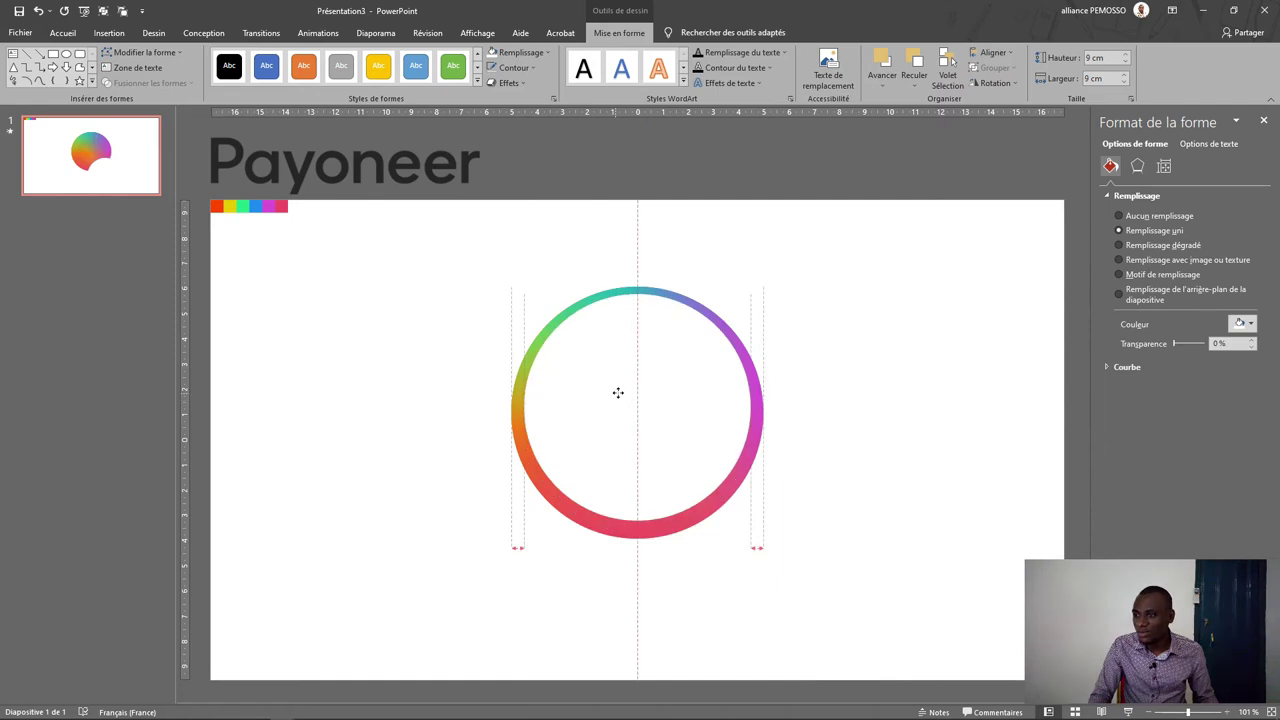
left_click(798, 390)
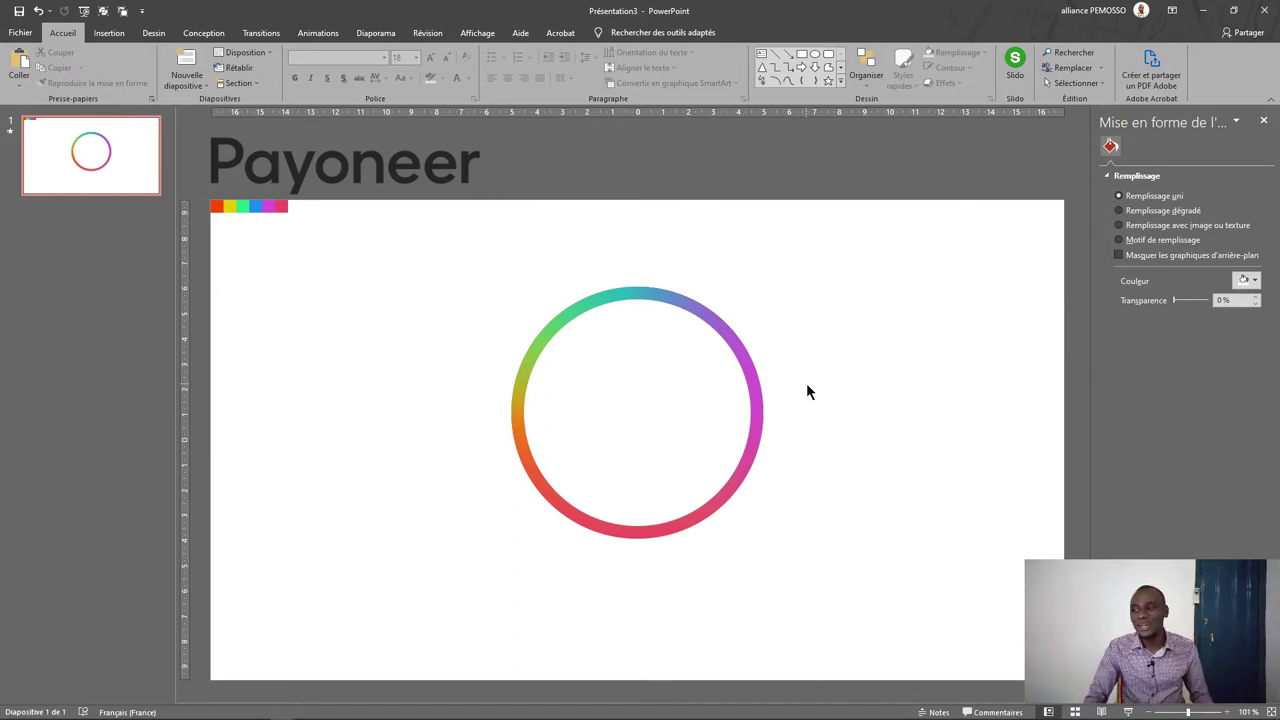
Move the Payoneer wordmark beneath the ring, enlarge it, then select the ring.
mouse_move(416, 179)
left_mouse_down()
mouse_move(733, 567)
mouse_move(722, 608)
mouse_move(705, 609)
left_mouse_up()
scroll(717, 611, "down", 1)
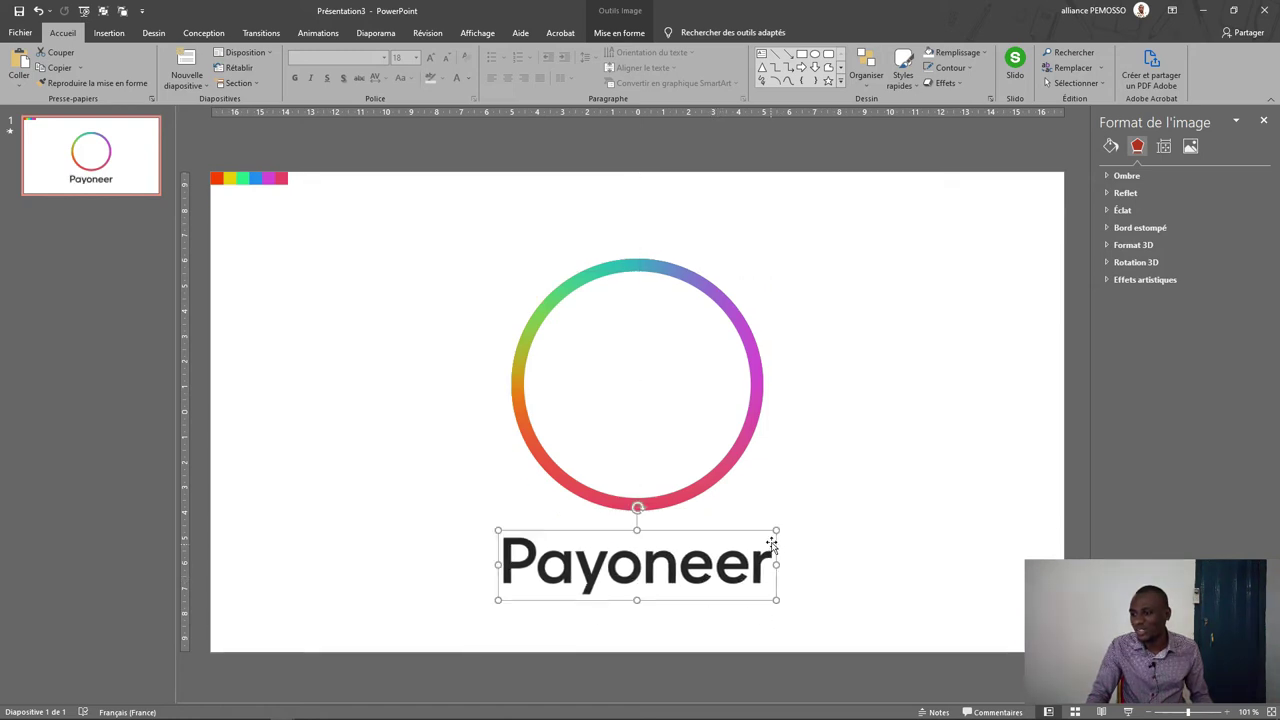
left_click_drag(778, 529, 797, 533)
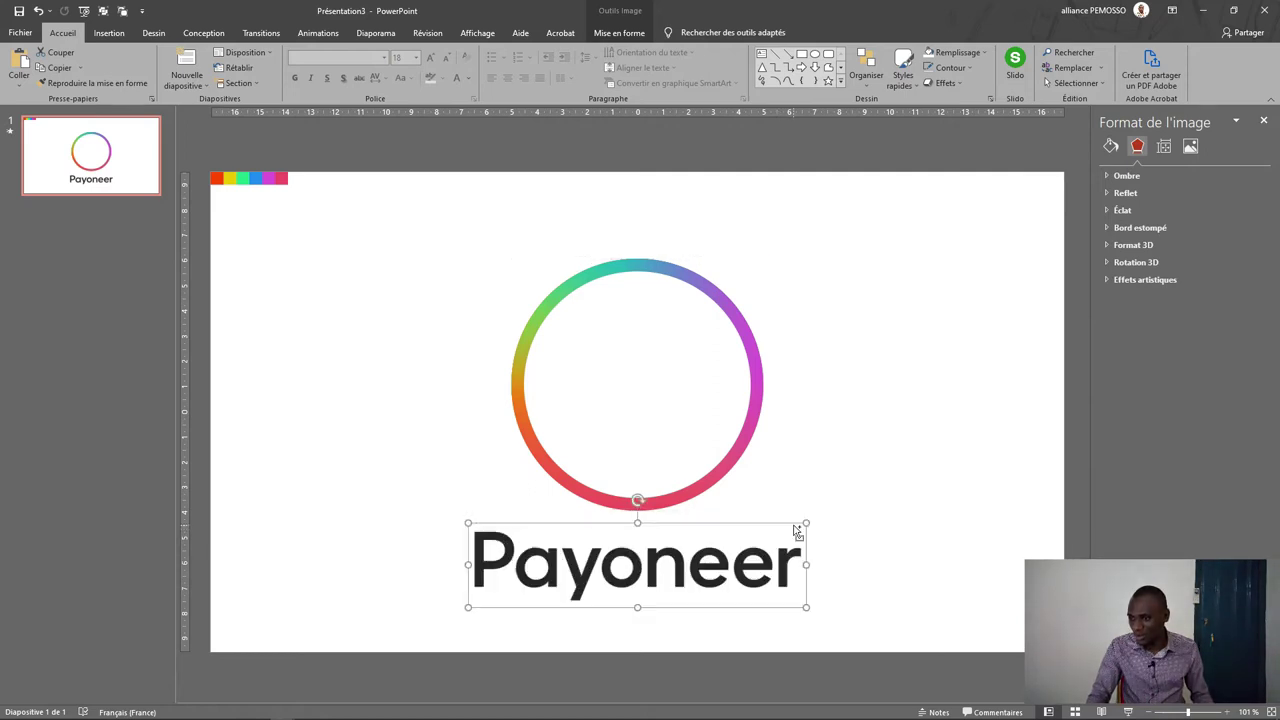
left_click(957, 497)
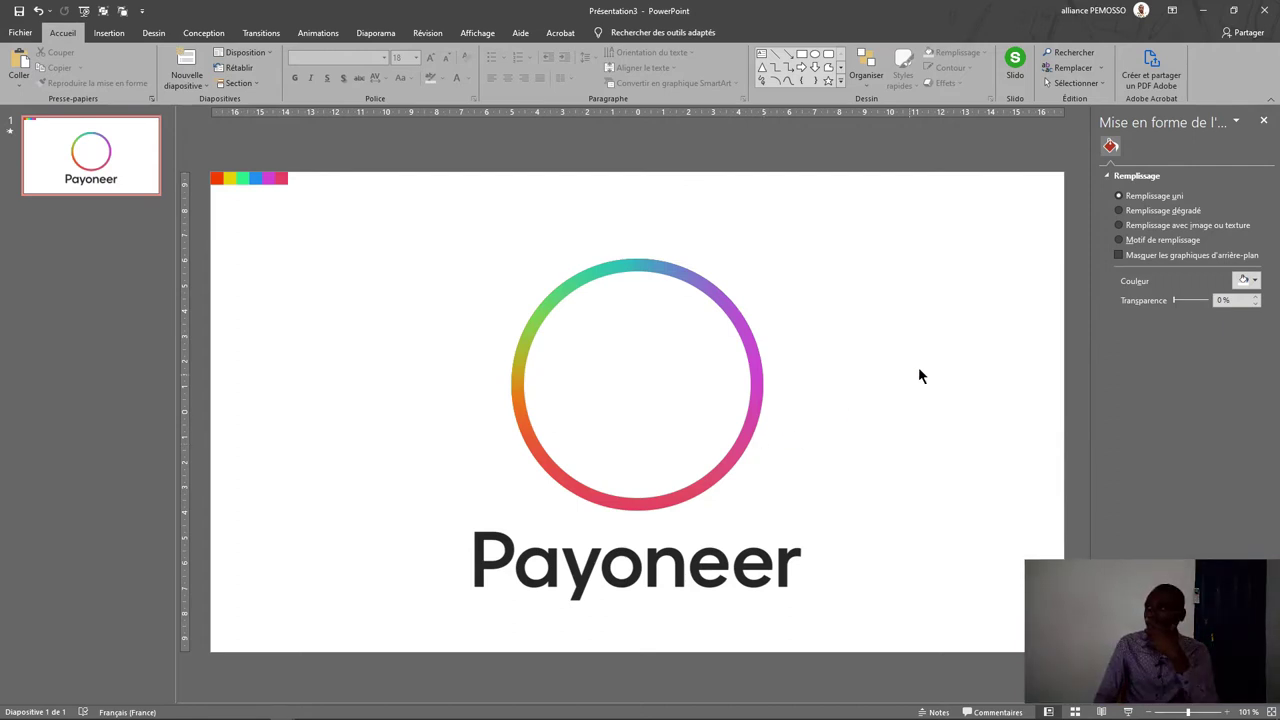
left_click(1263, 120)
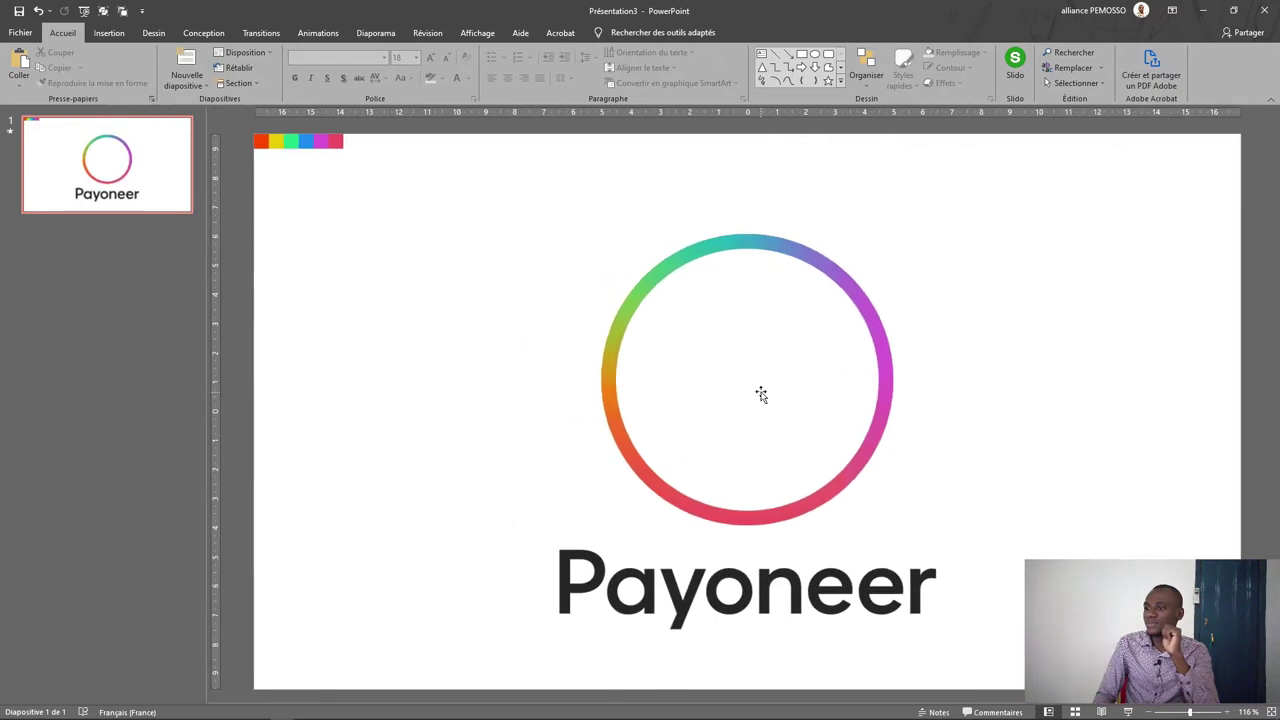
left_click(827, 260)
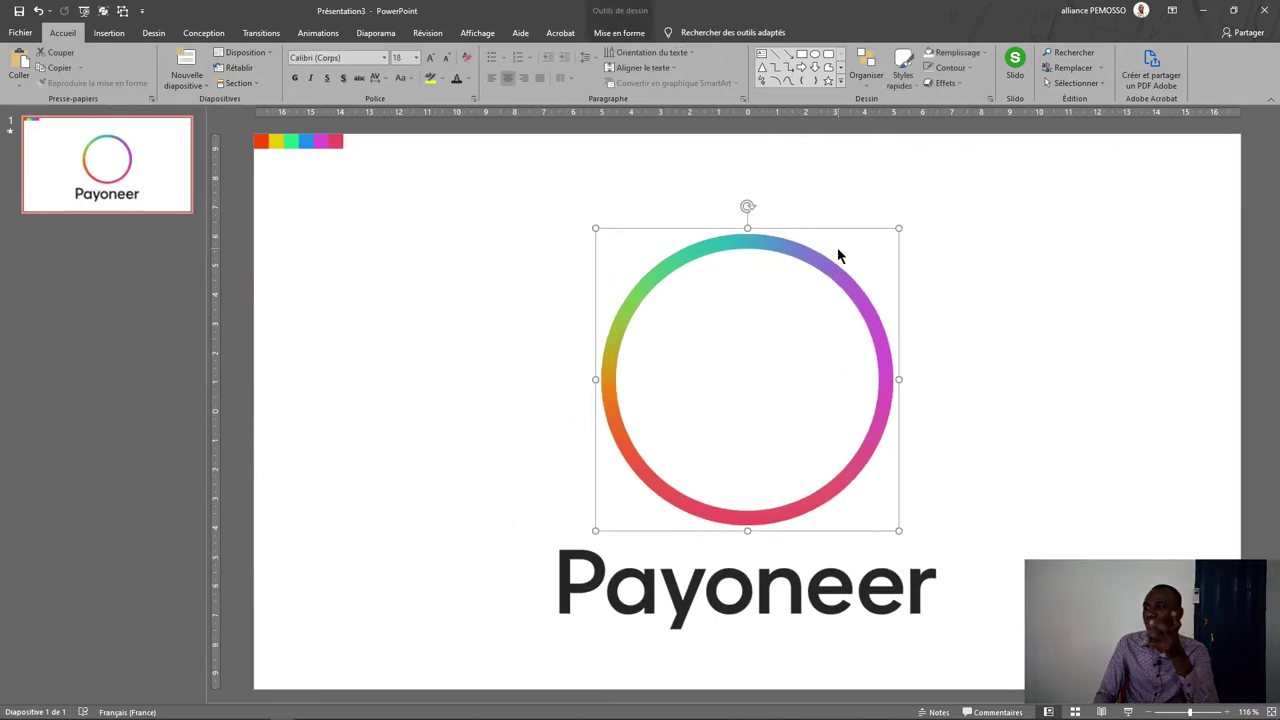
left_click(619, 32)
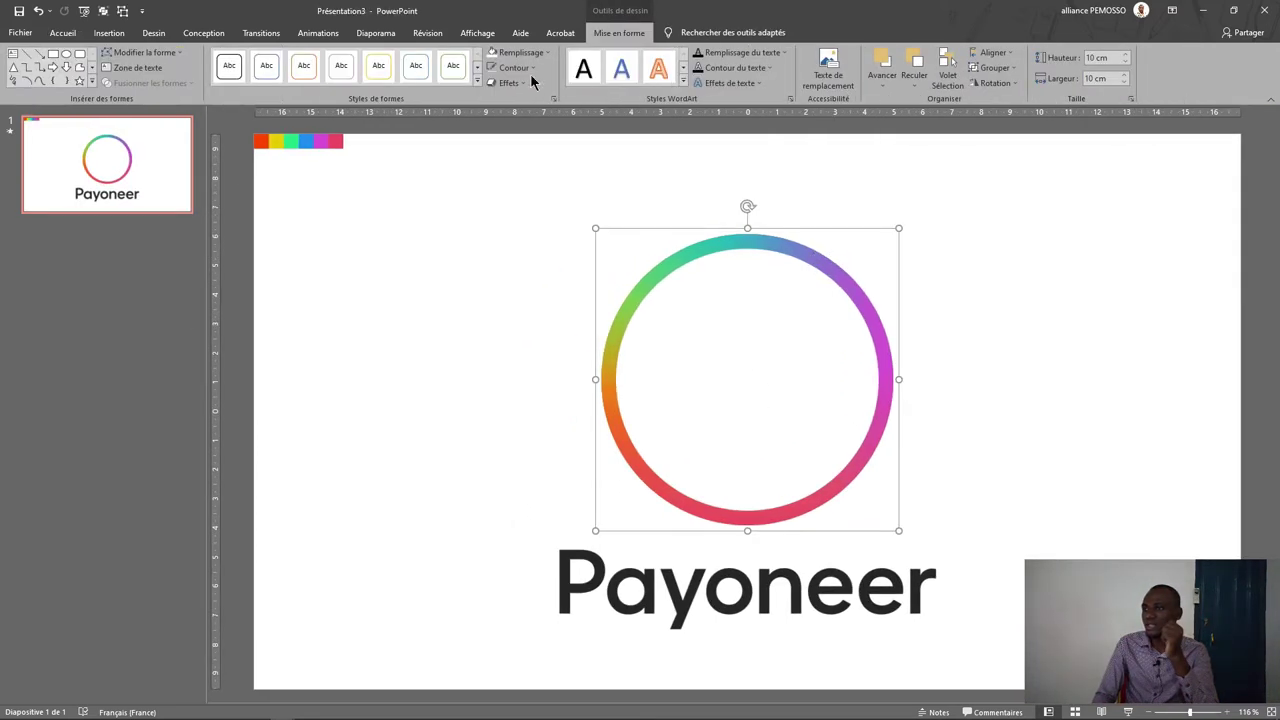
Rename the ring group Groupe 12 to Arc-en-ciel in the Selection pane.
left_click(955, 76)
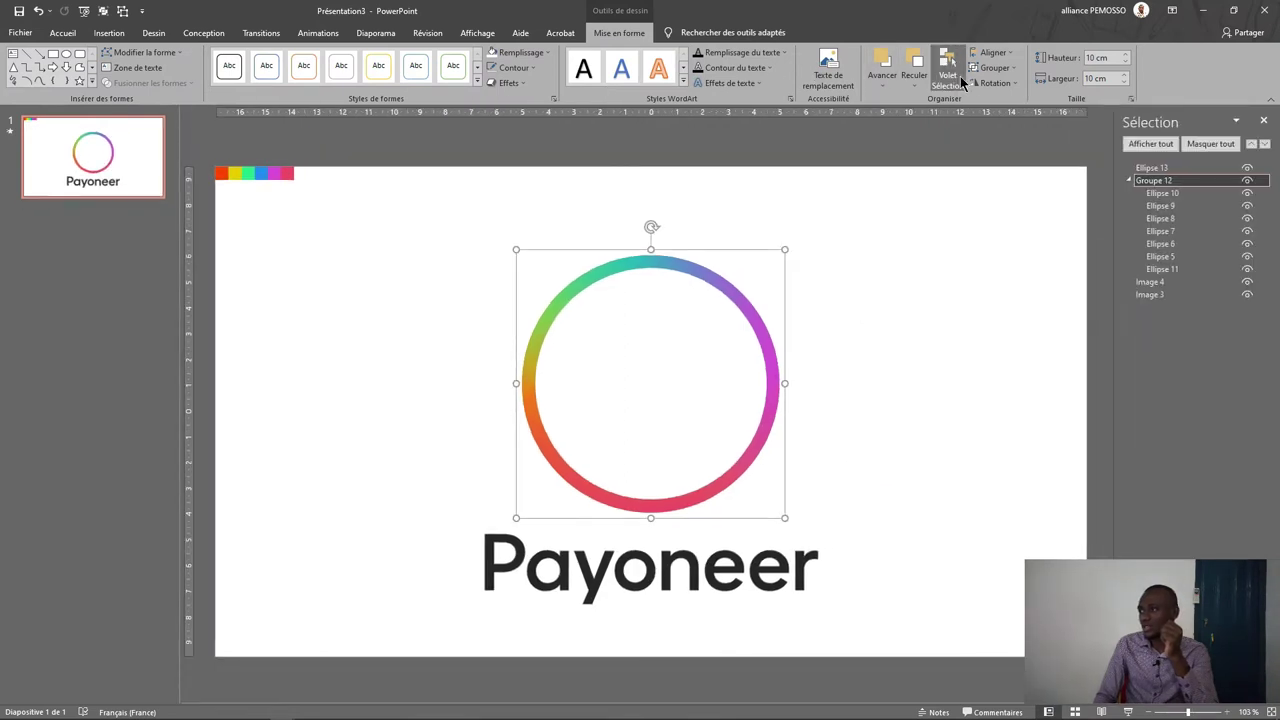
left_click(1129, 180)
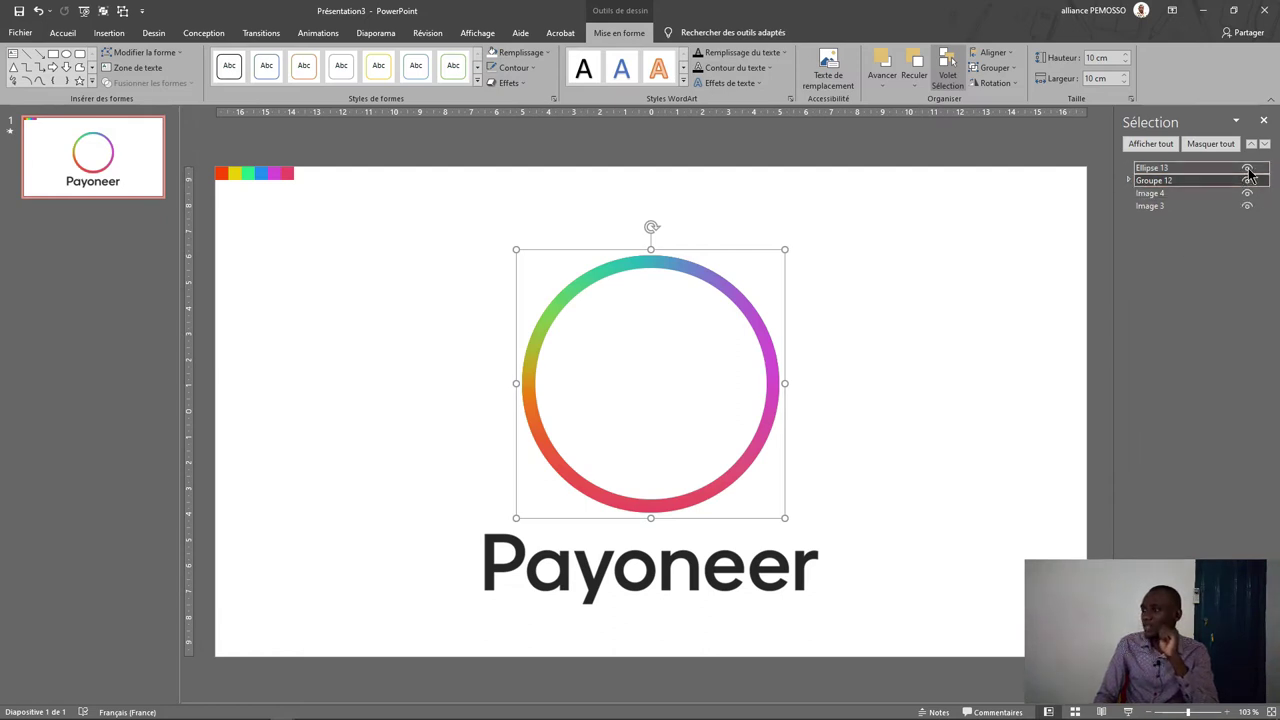
double_click(1176, 180)
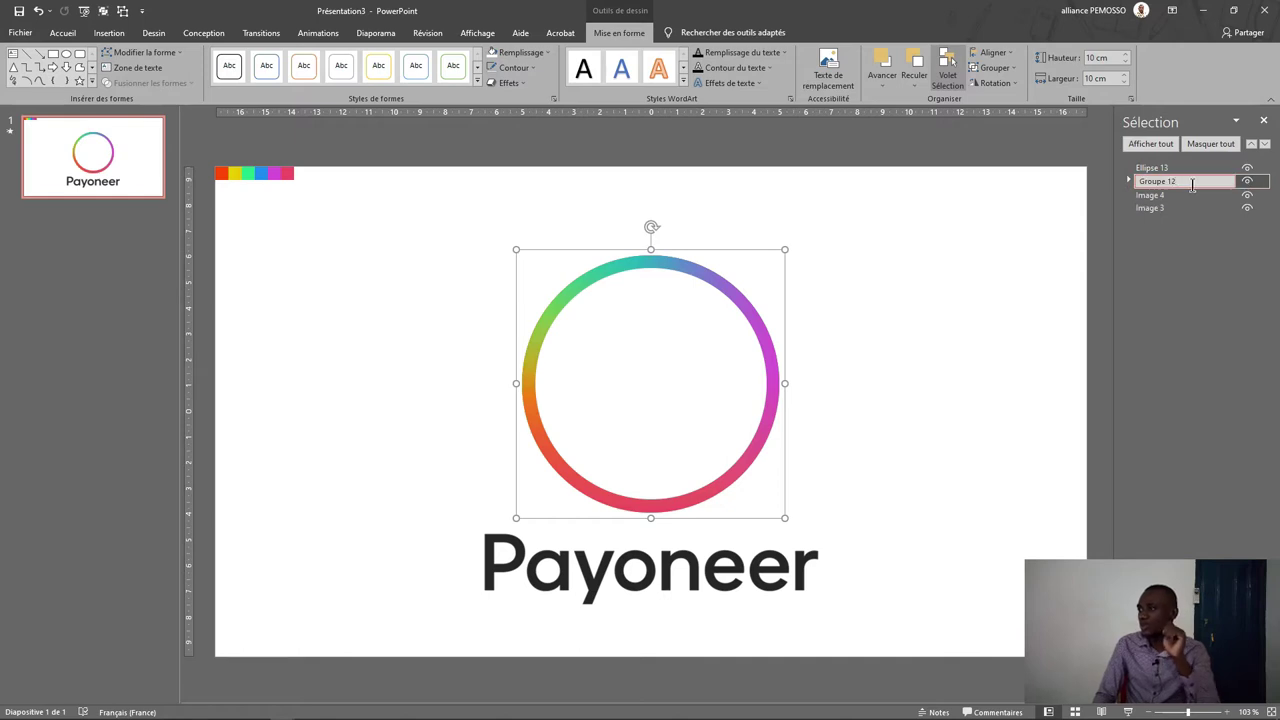
type("aRC EN")
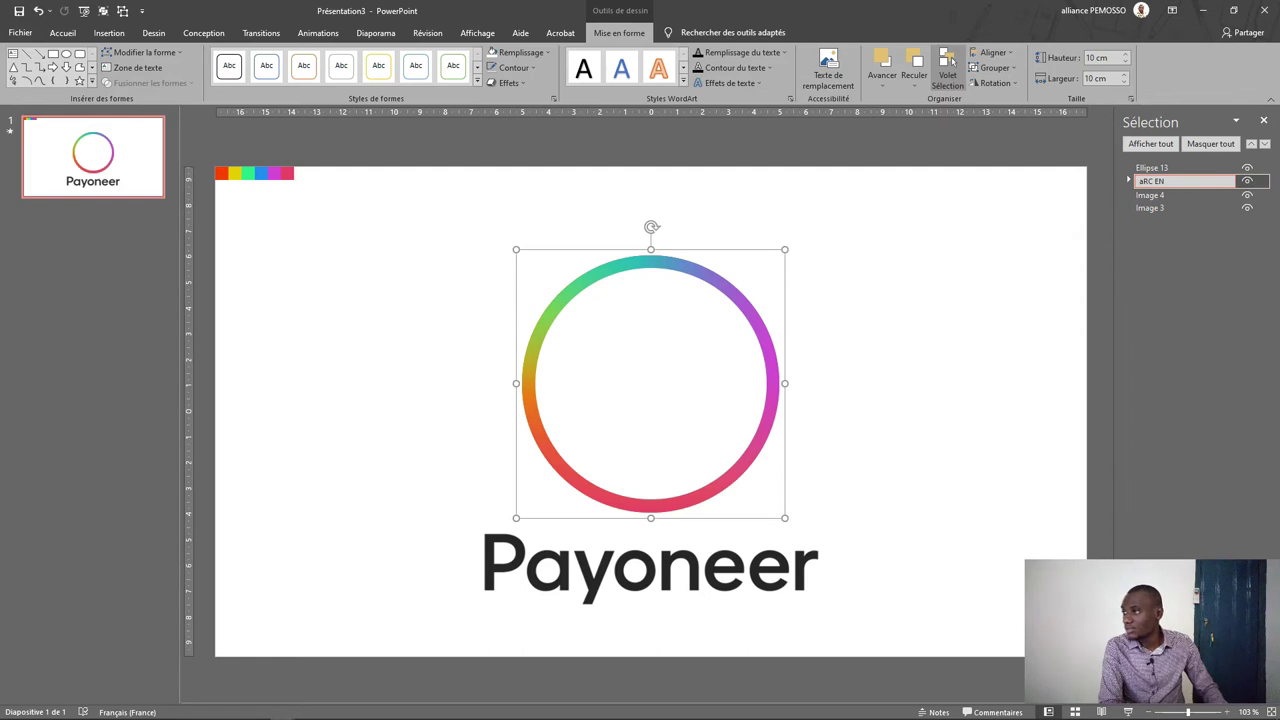
key("shift+End")
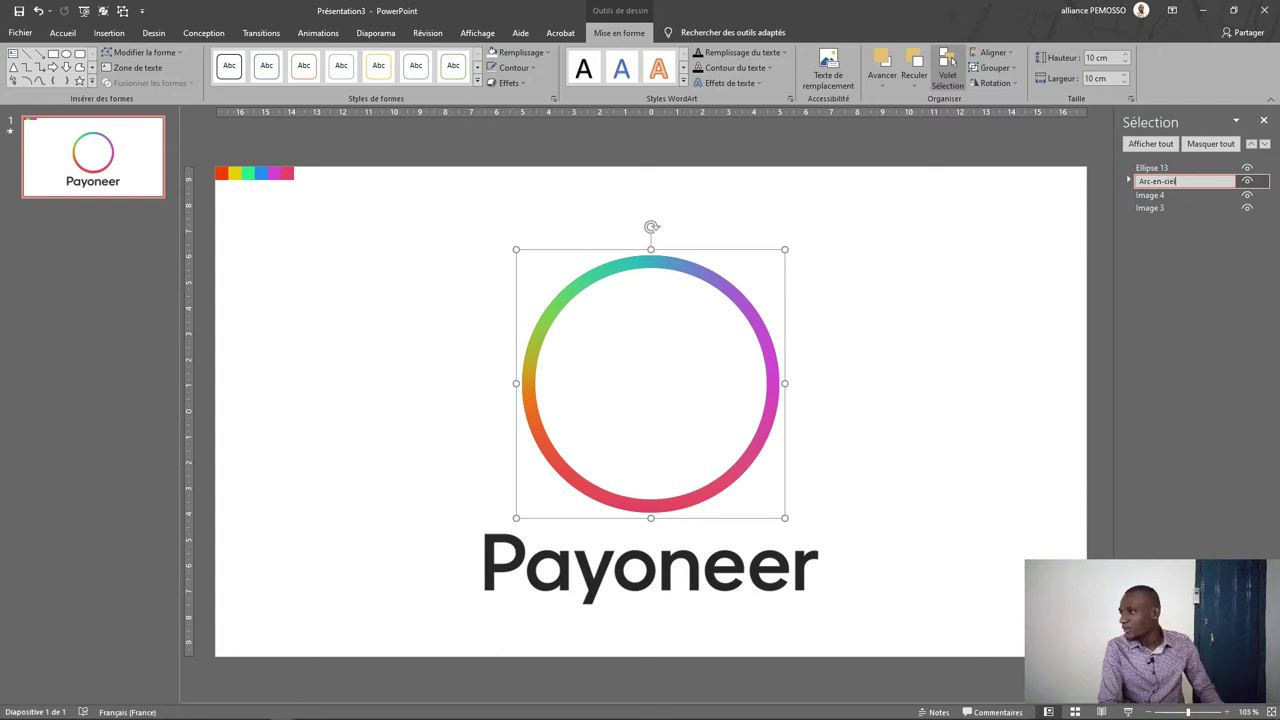
key("Return")
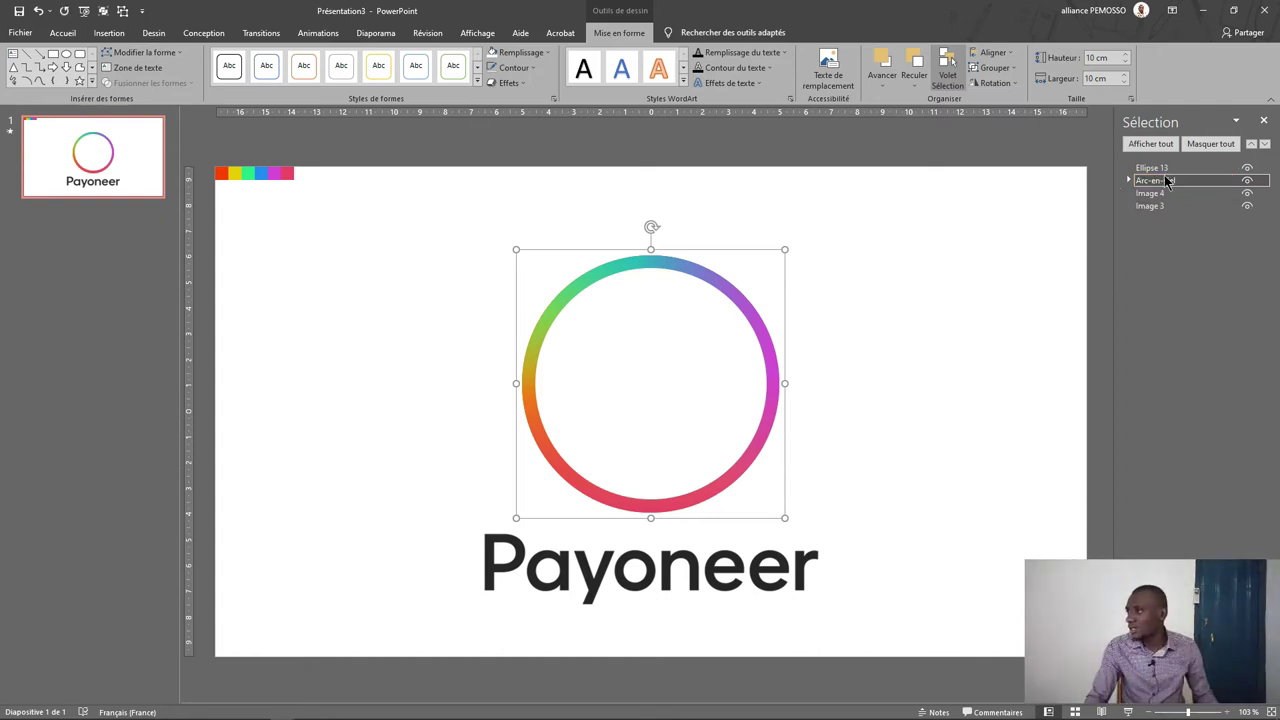
Nudge the small colour bar image slightly upward.
left_click(1150, 193, "ctrl")
left_click(1160, 195)
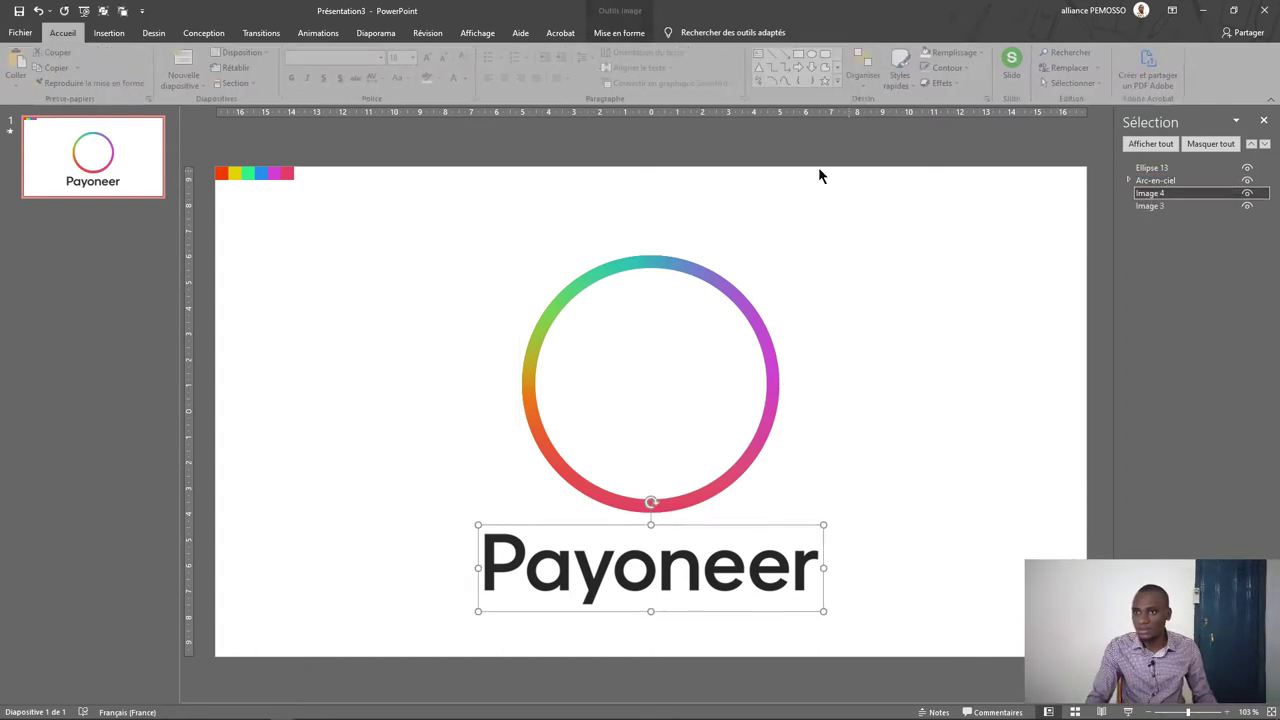
left_click_drag(272, 174, 272, 152)
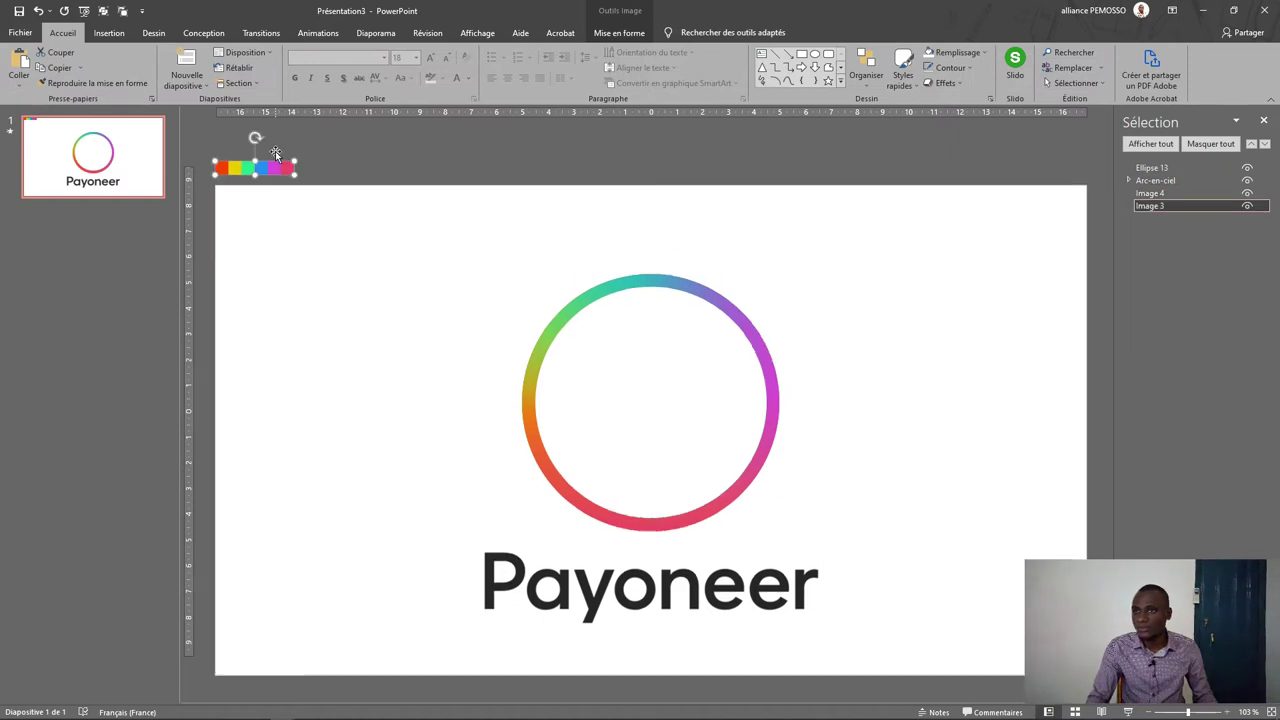
left_click(805, 580)
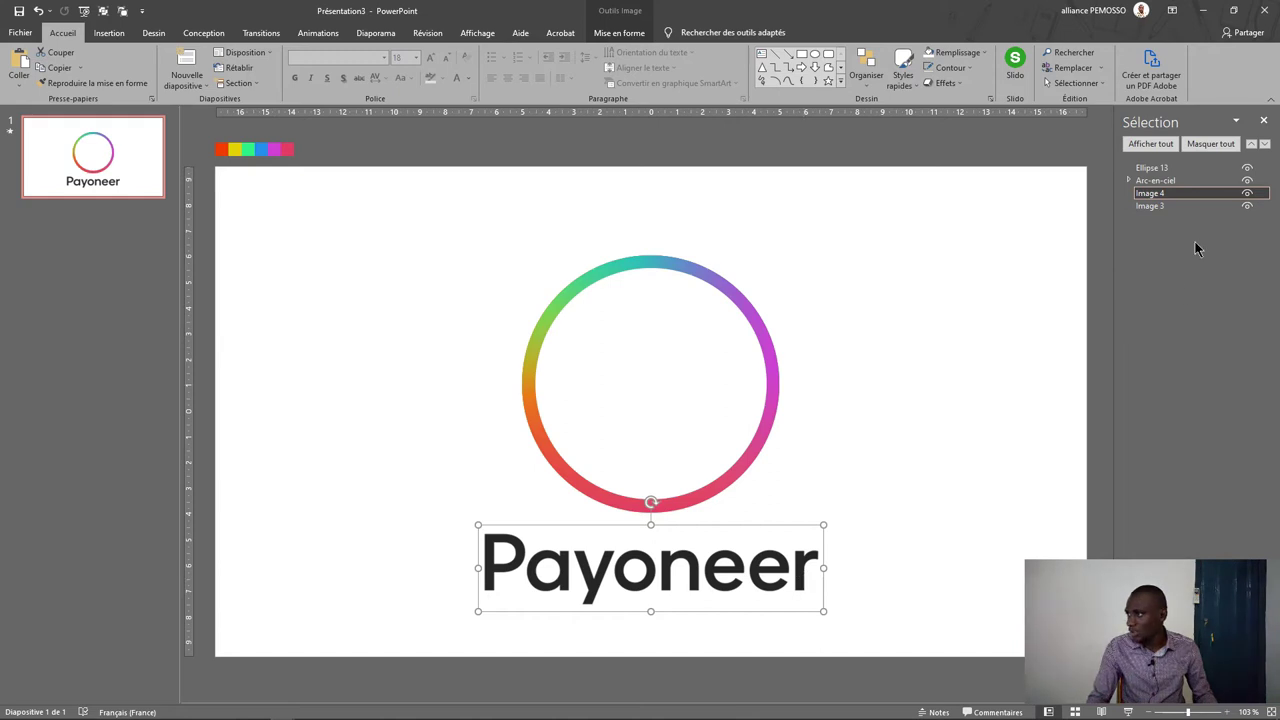
Rename the wordmark image Image 4 to Texte payoneer.
double_click(1145, 194)
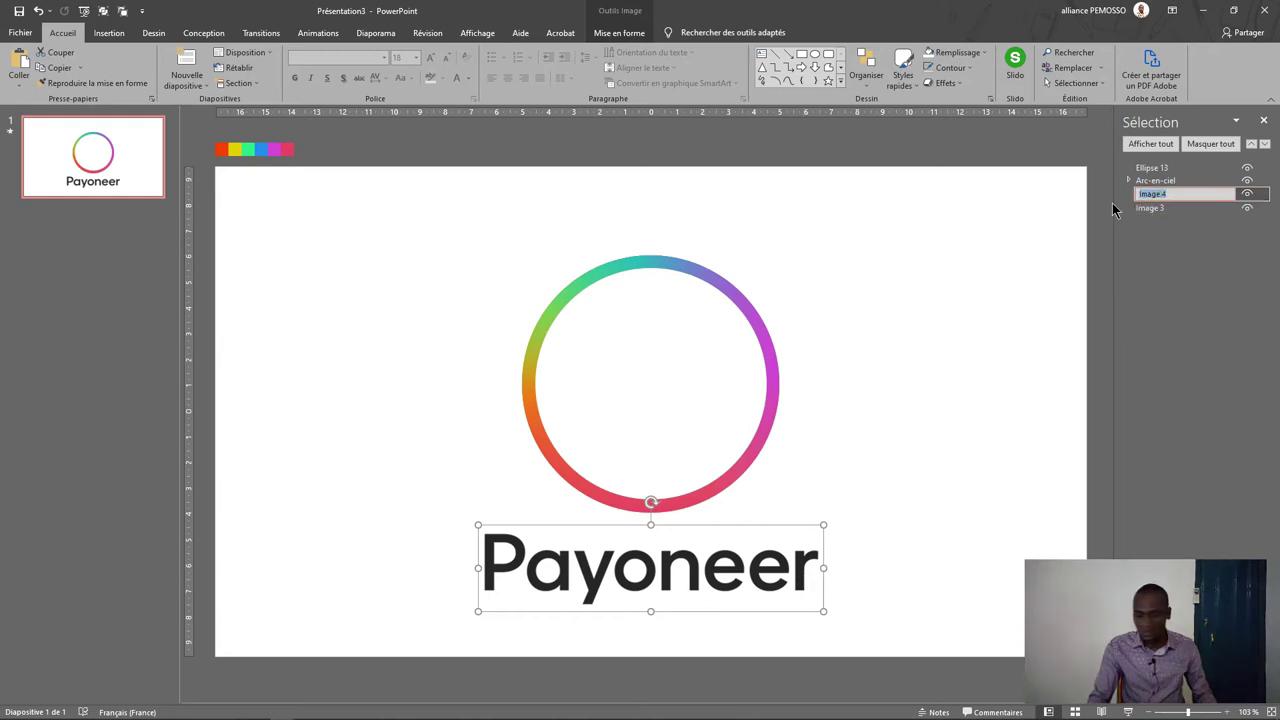
type("Texte payoneer")
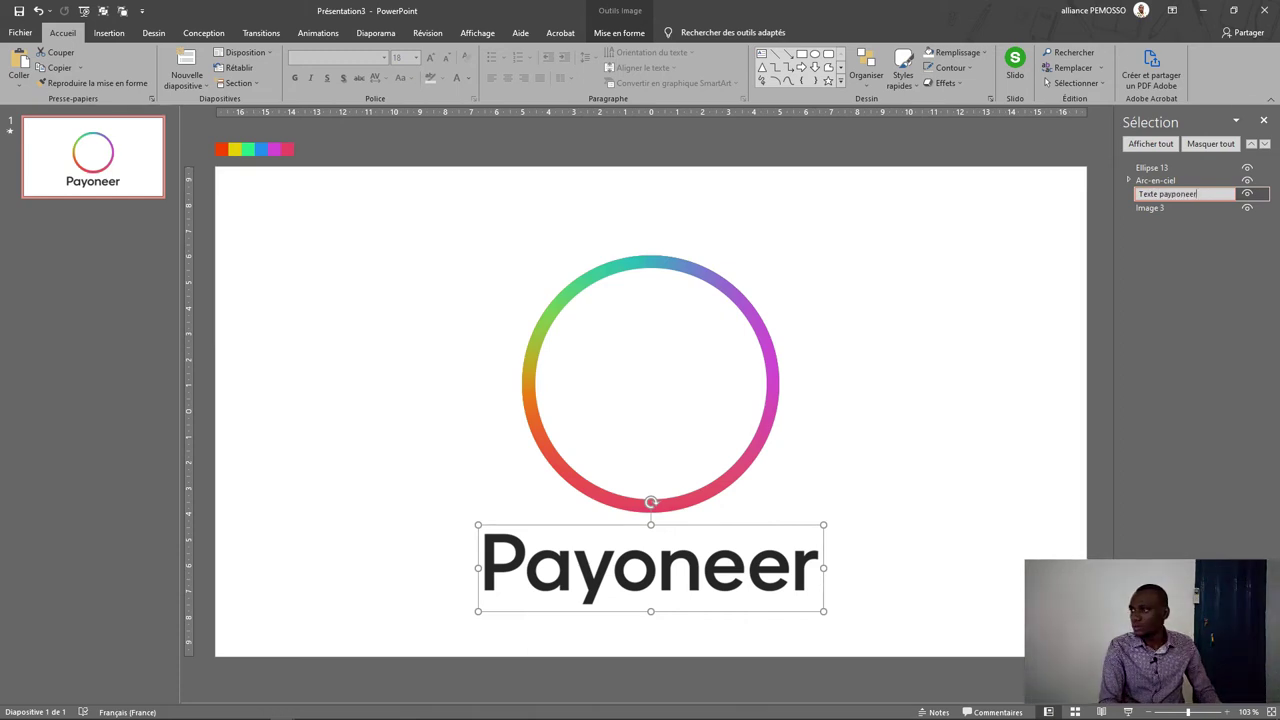
key("Return")
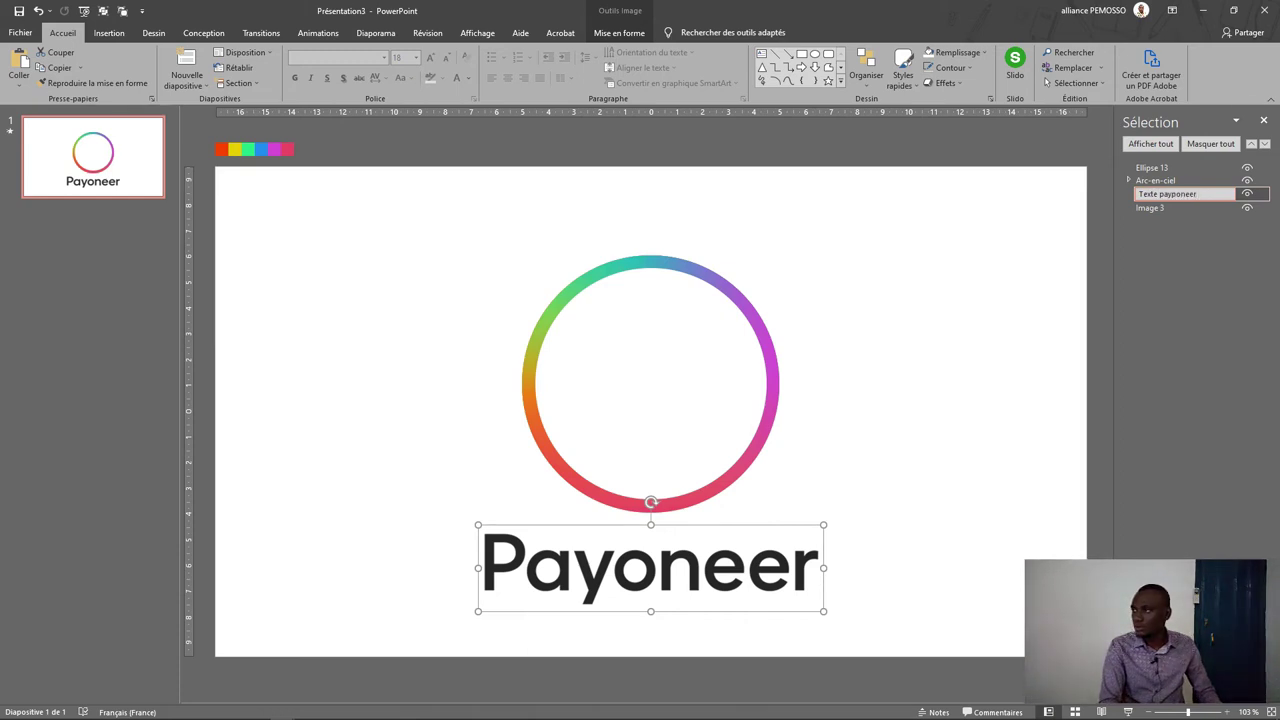
key("Return")
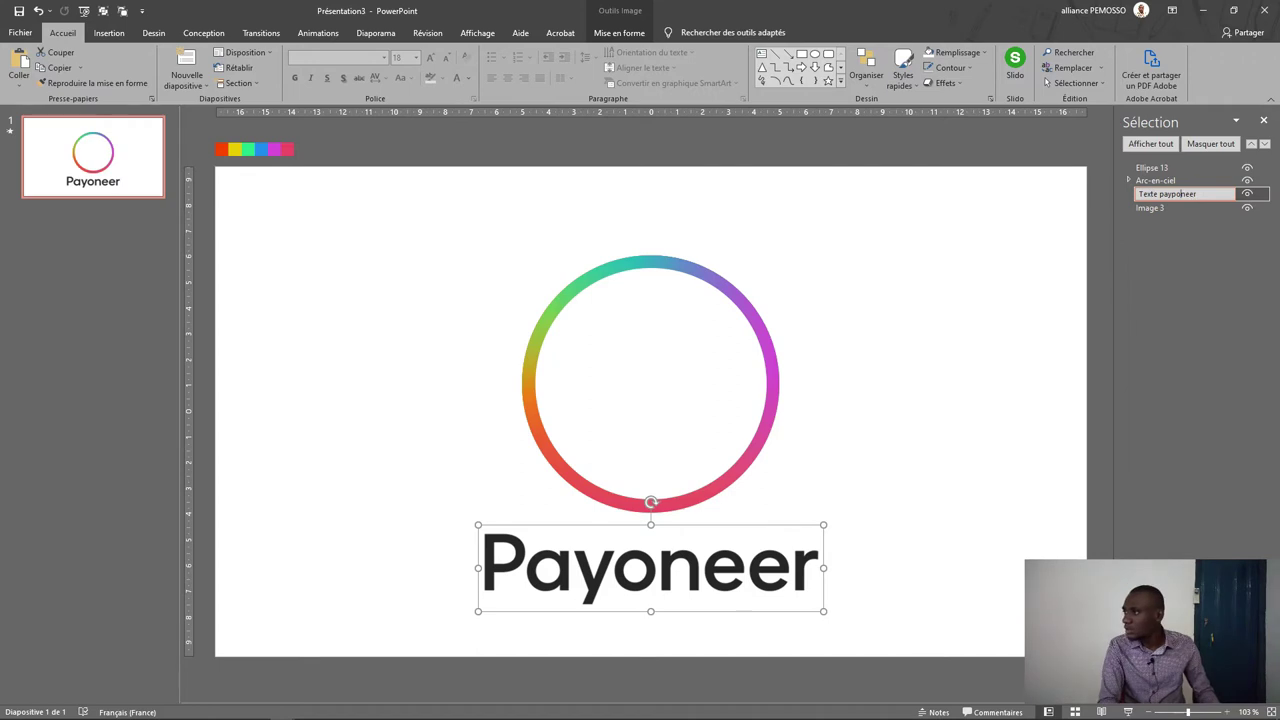
left_click(1115, 208)
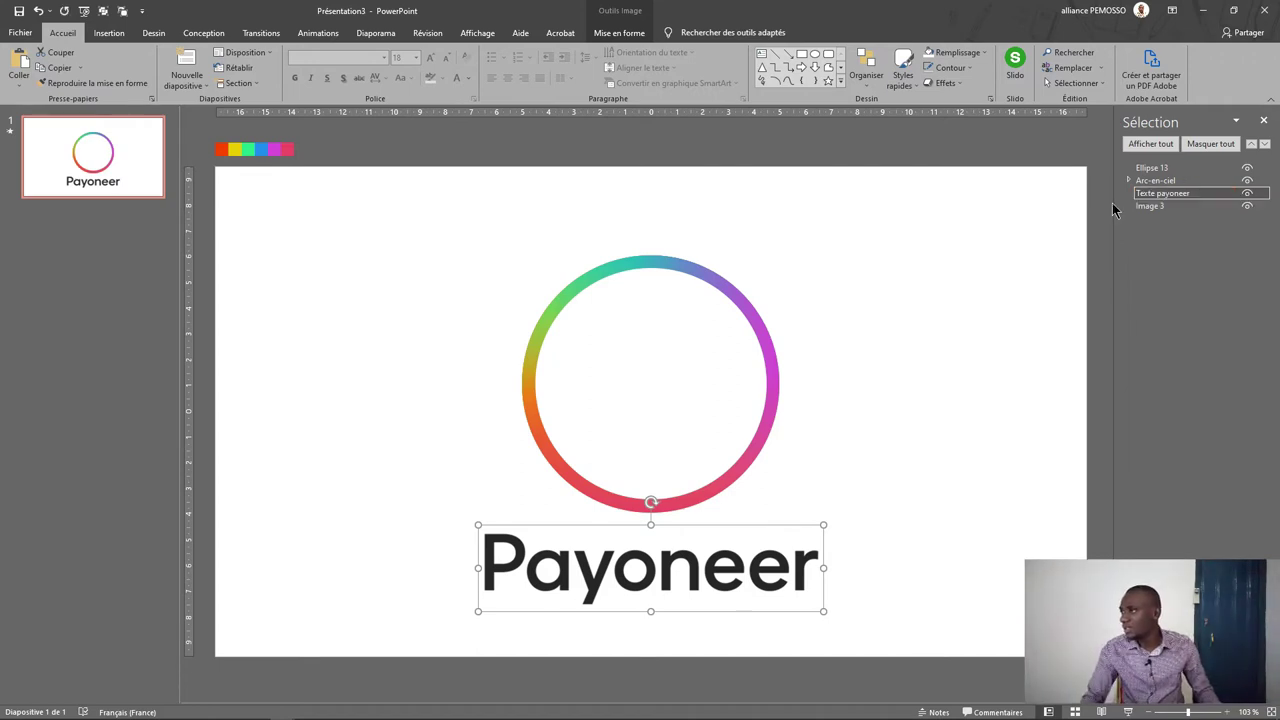
Rename the colour strip image to Palette de couleur.
left_click(1188, 207)
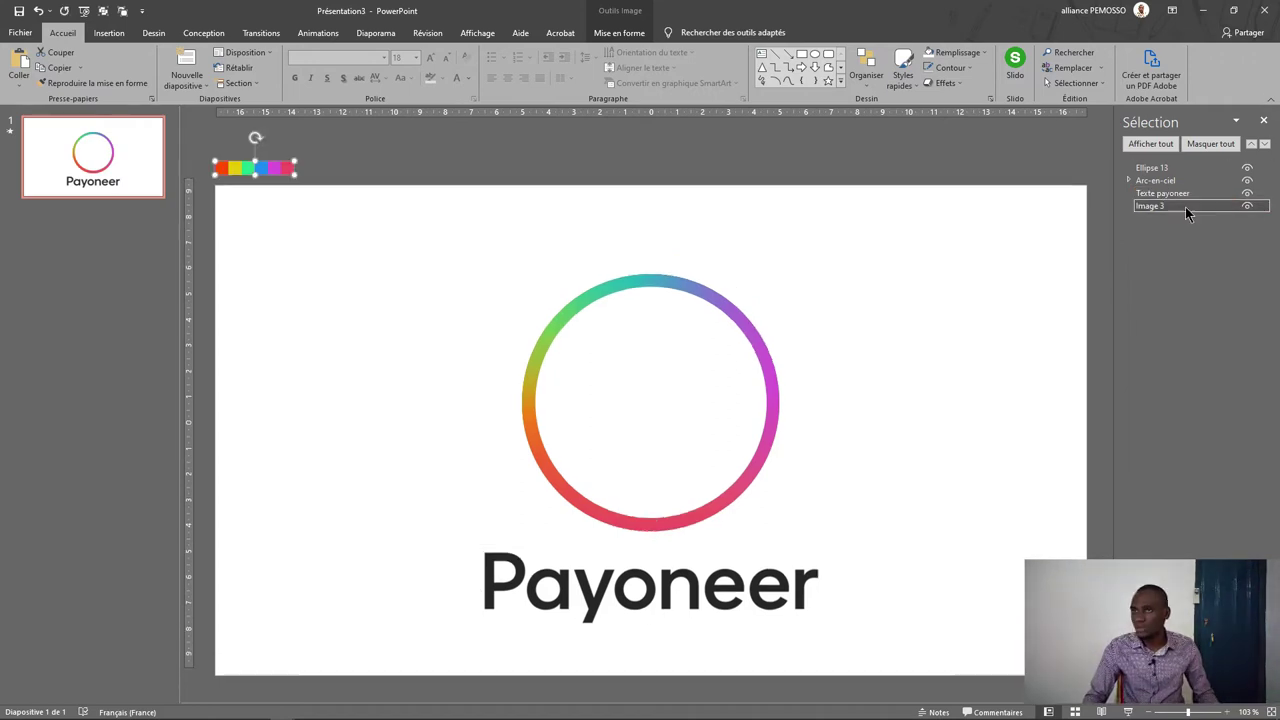
left_click(1155, 205)
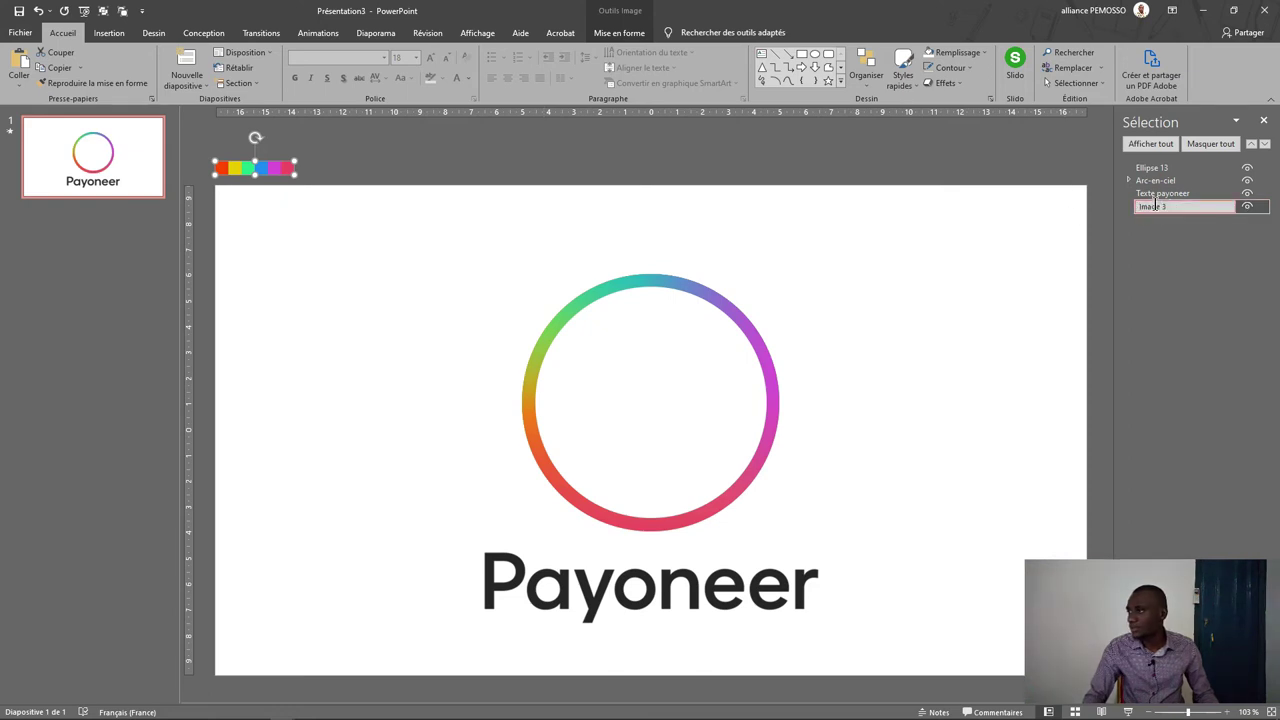
type("Pa")
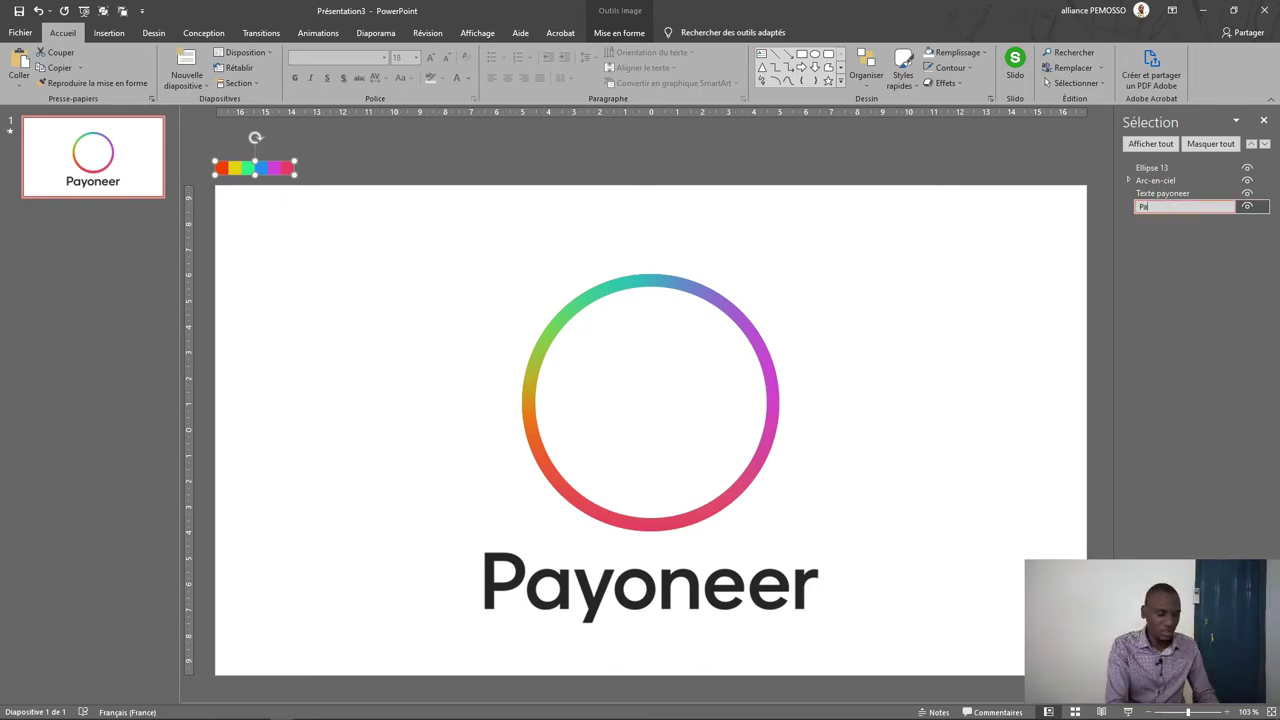
type("lette de couleur")
key("Return")
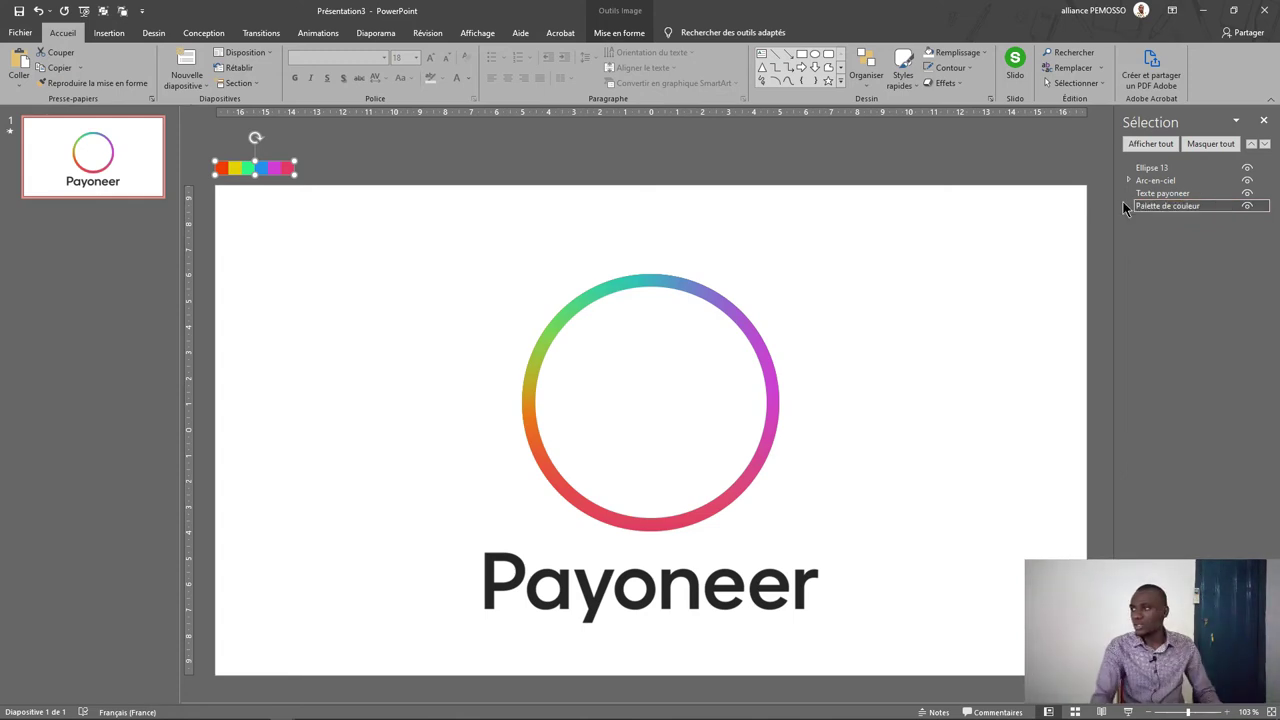
Rename the inner white circle to cercle blanc and hide it.
double_click(1175, 168)
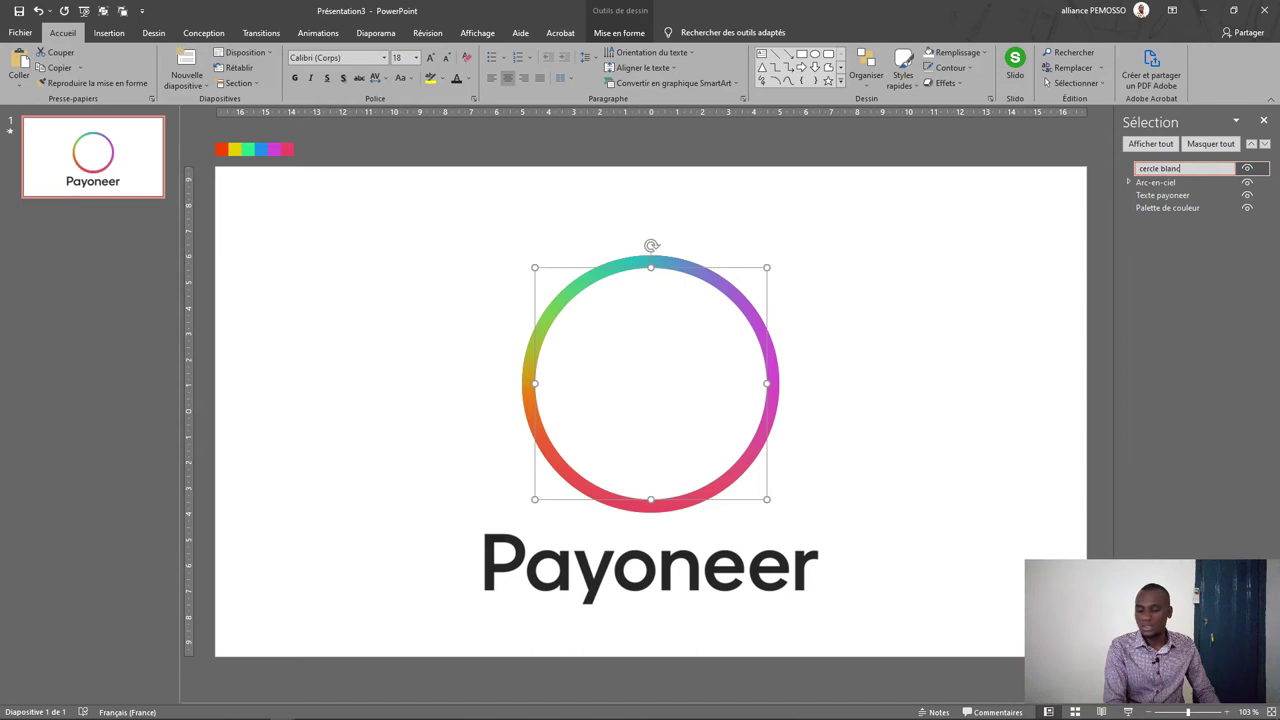
key("Return")
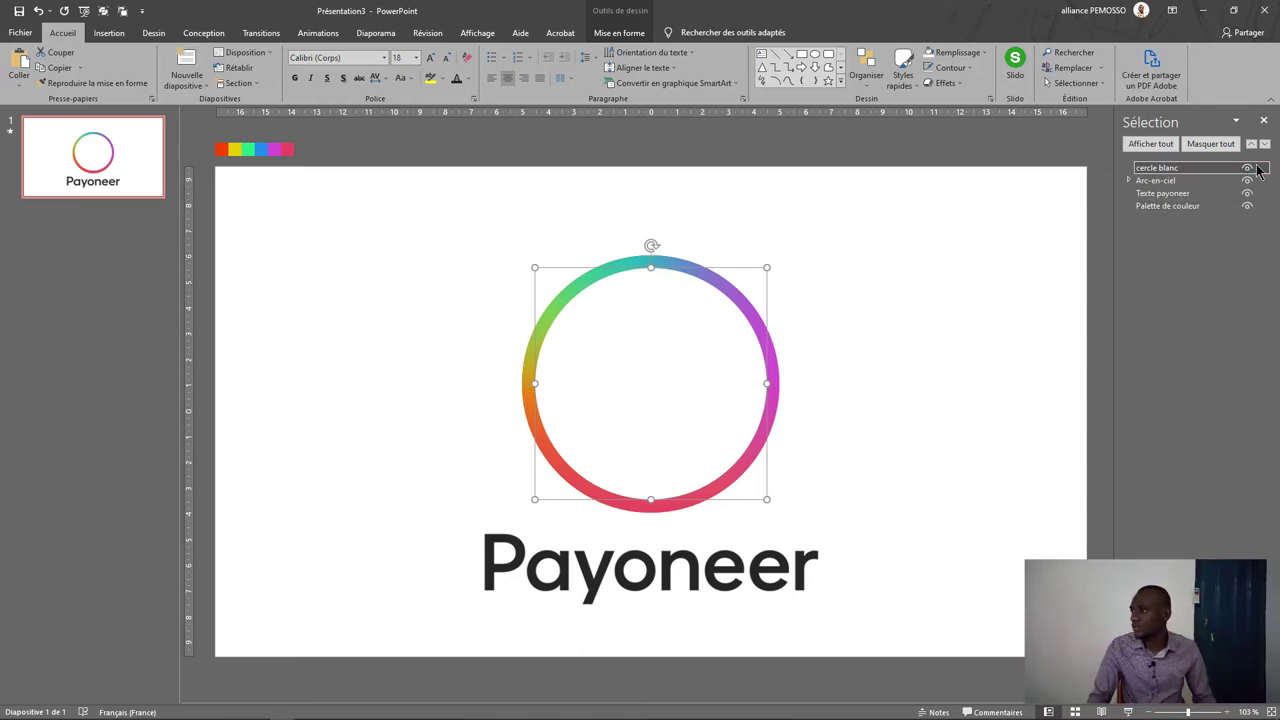
left_click(1247, 168)
Hide the Palette de couleur strip and the Texte payoneer wordmark.
left_click(1248, 206)
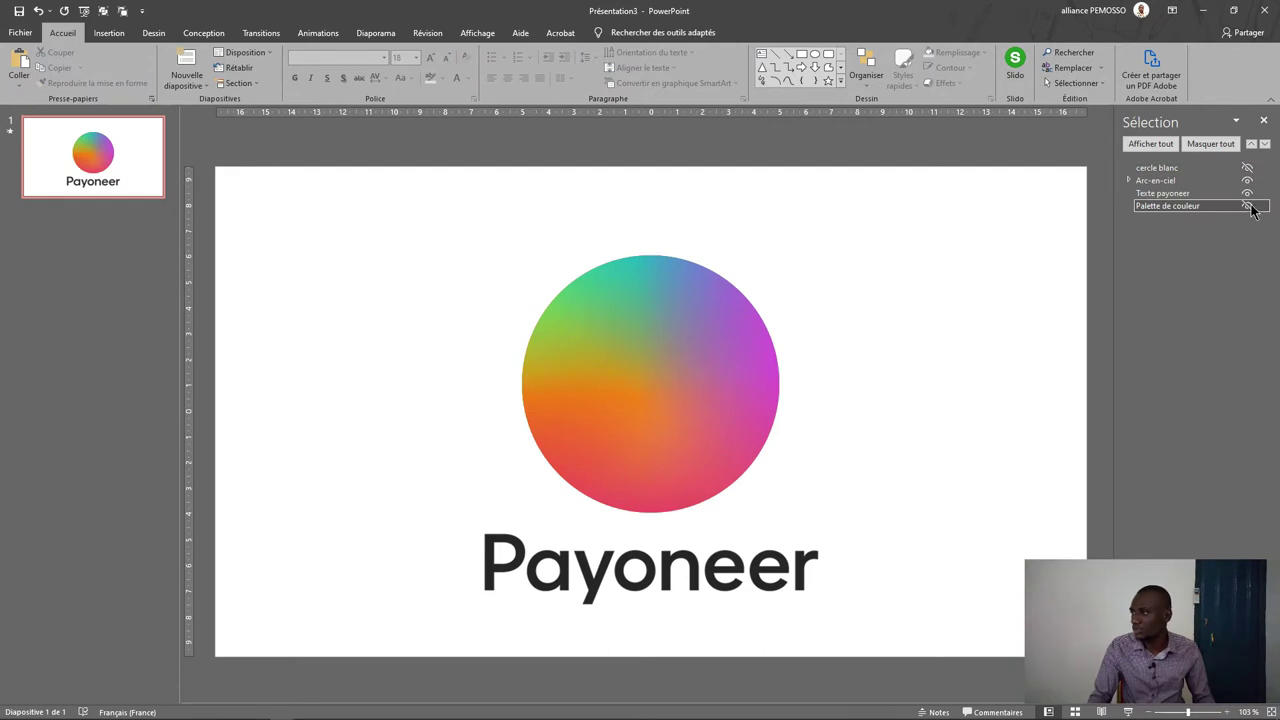
left_click(1248, 206)
left_click(1248, 206)
left_click(1248, 193)
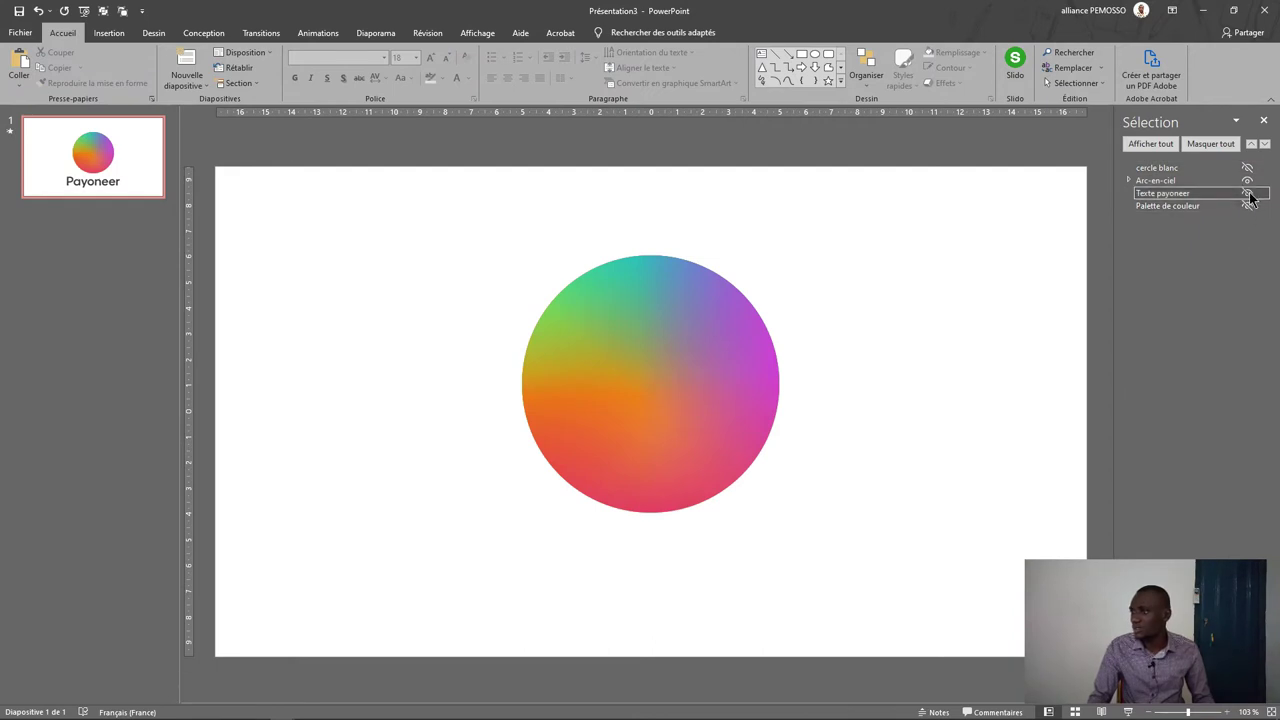
Apply the Agrandir/rétrécir emphasis animation to the Arc-en-ciel disc.
left_click(667, 359)
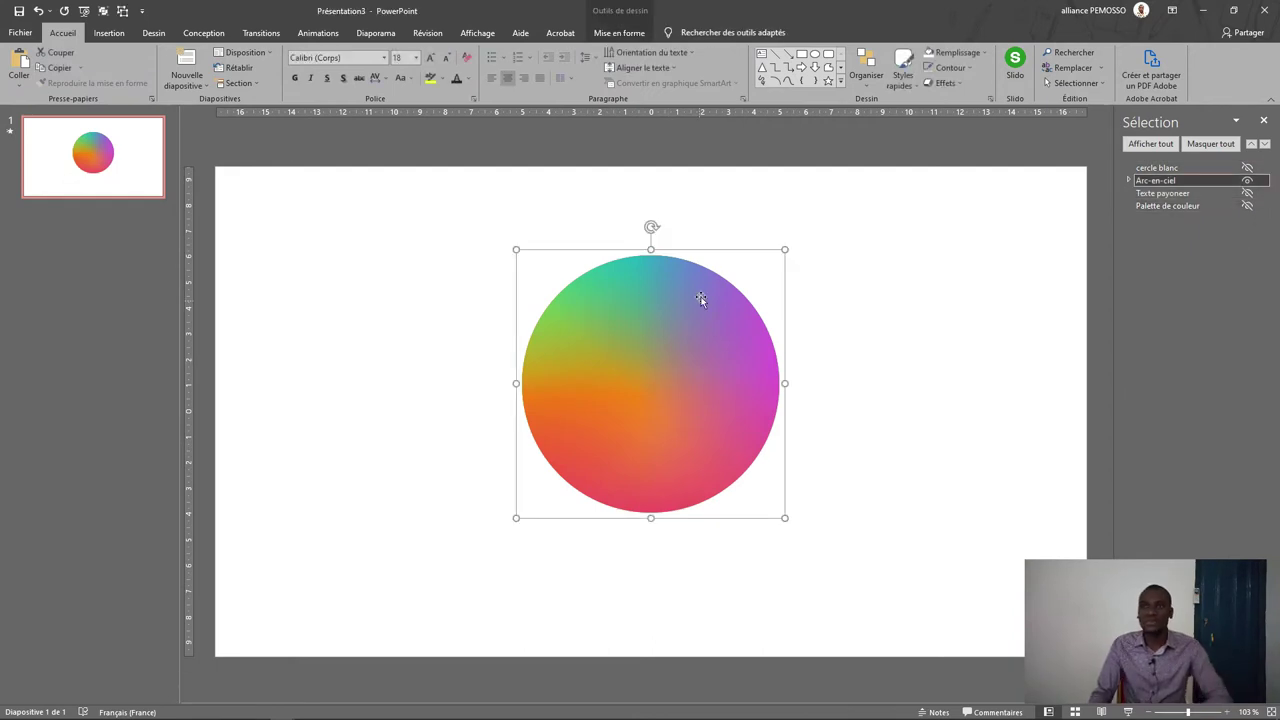
left_click(318, 34)
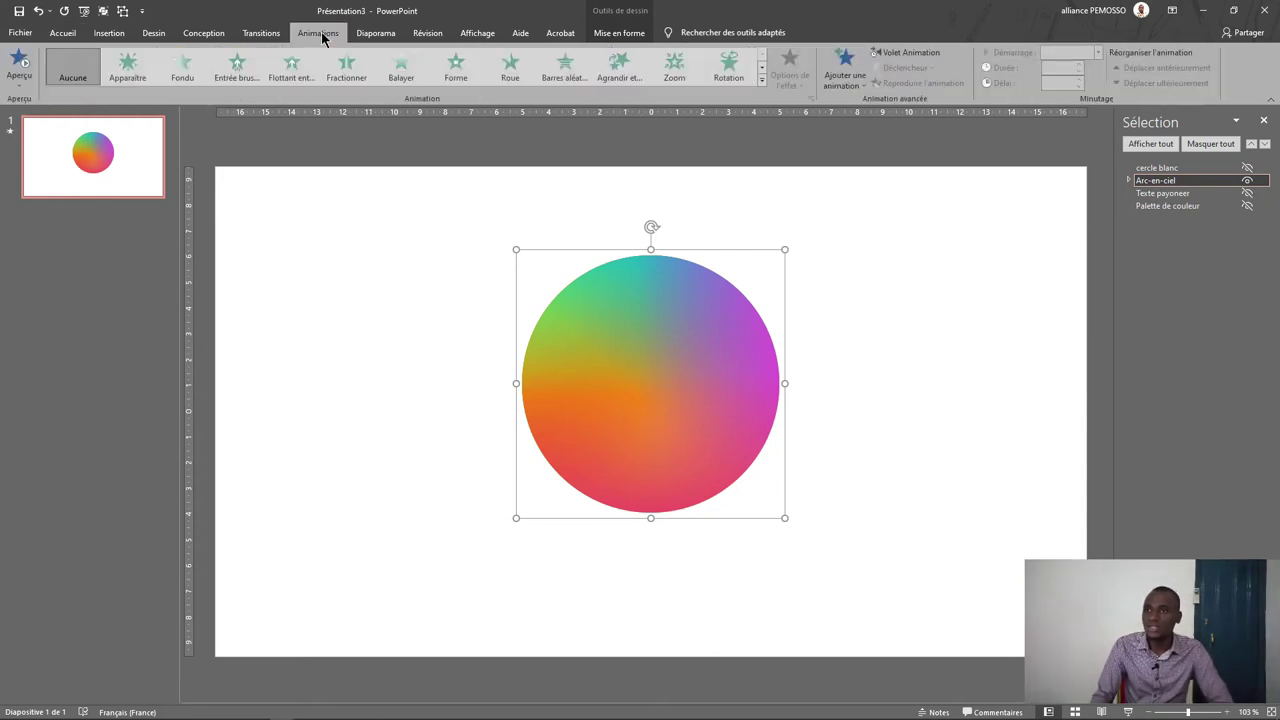
left_click(762, 80)
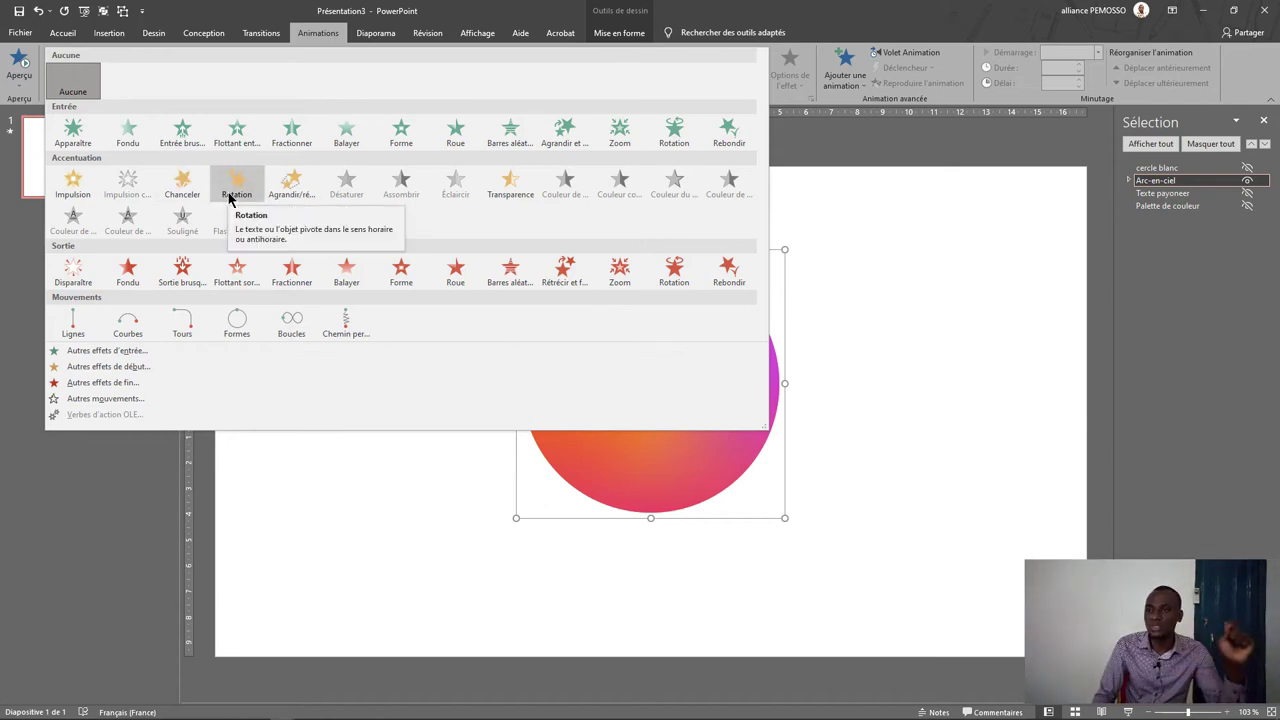
left_click(280, 185)
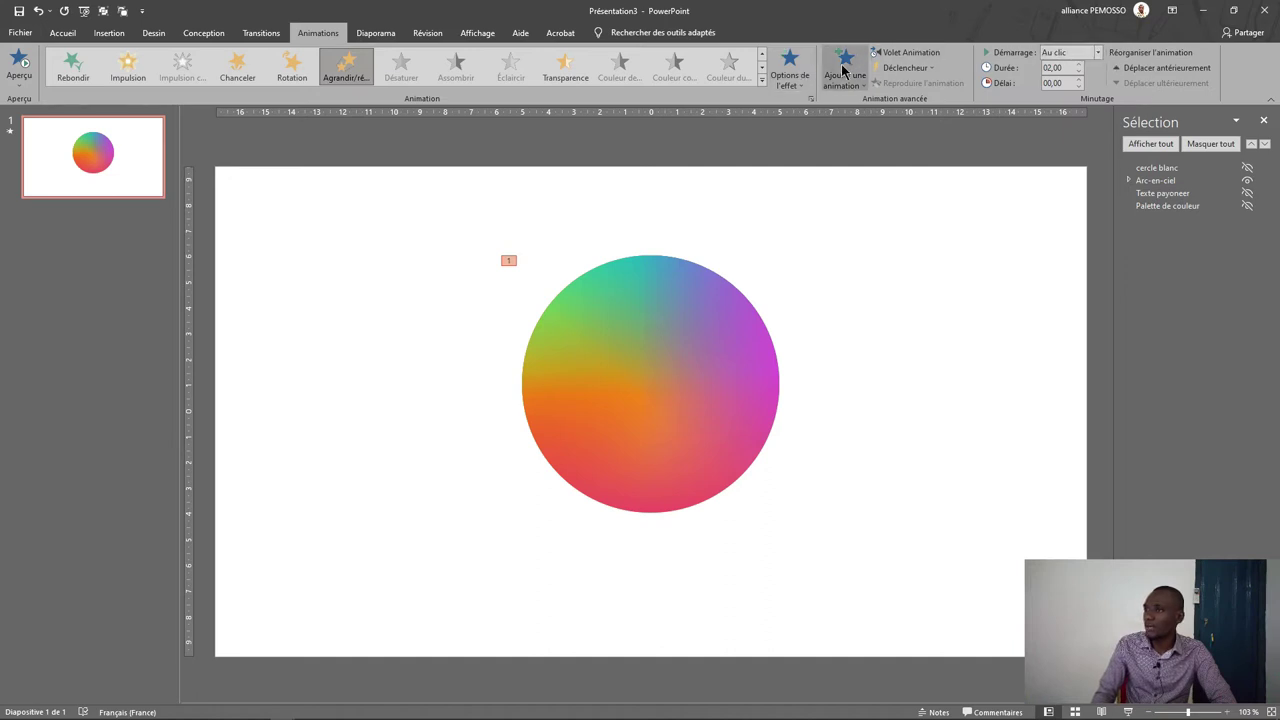
Set the disc's Agrandir/rétrécir to custom 90 %, 0,1 s smooth start, 0,4 s bounce end, auto-reverse.
left_click(905, 52)
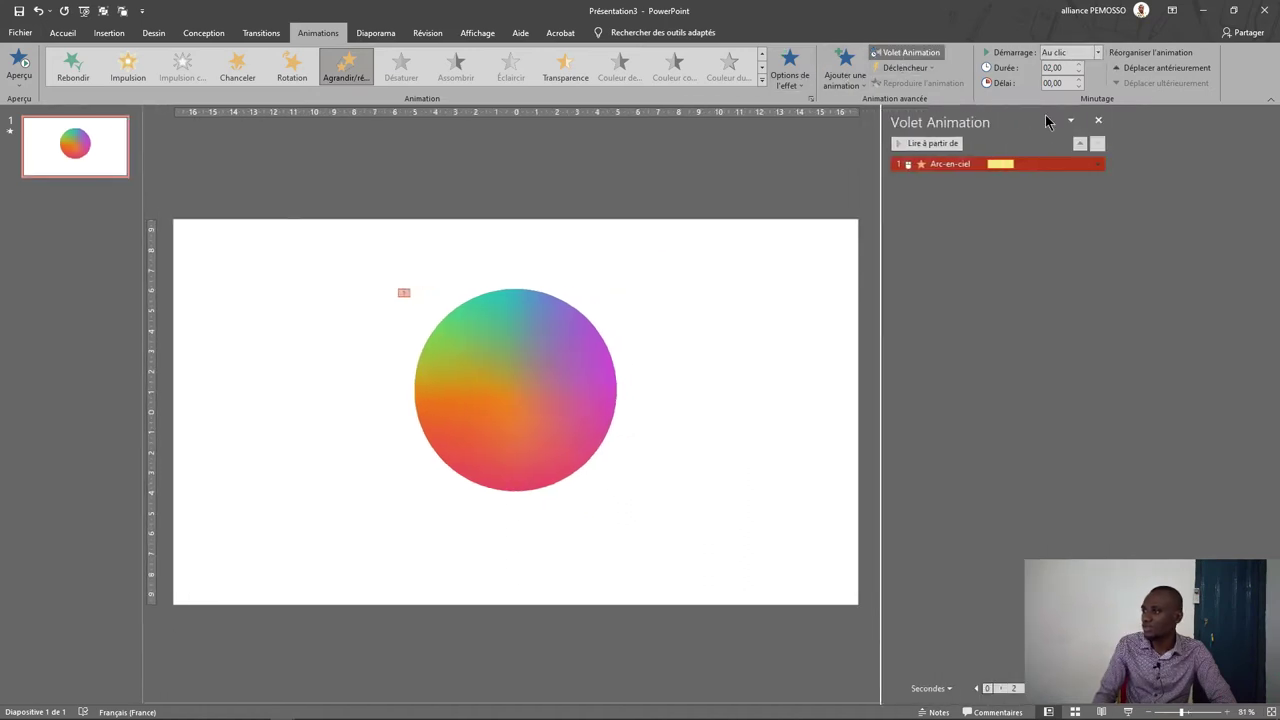
double_click(1056, 164)
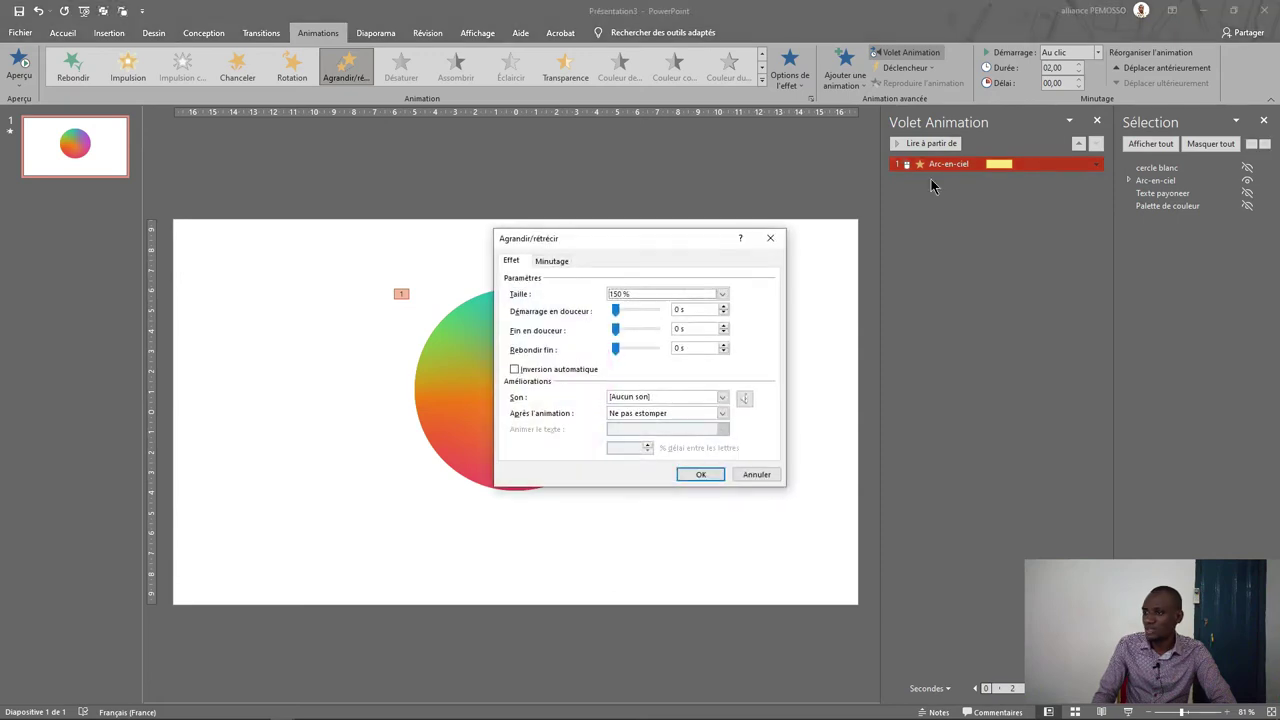
left_click_drag(670, 240, 957, 205)
left_click(1013, 255)
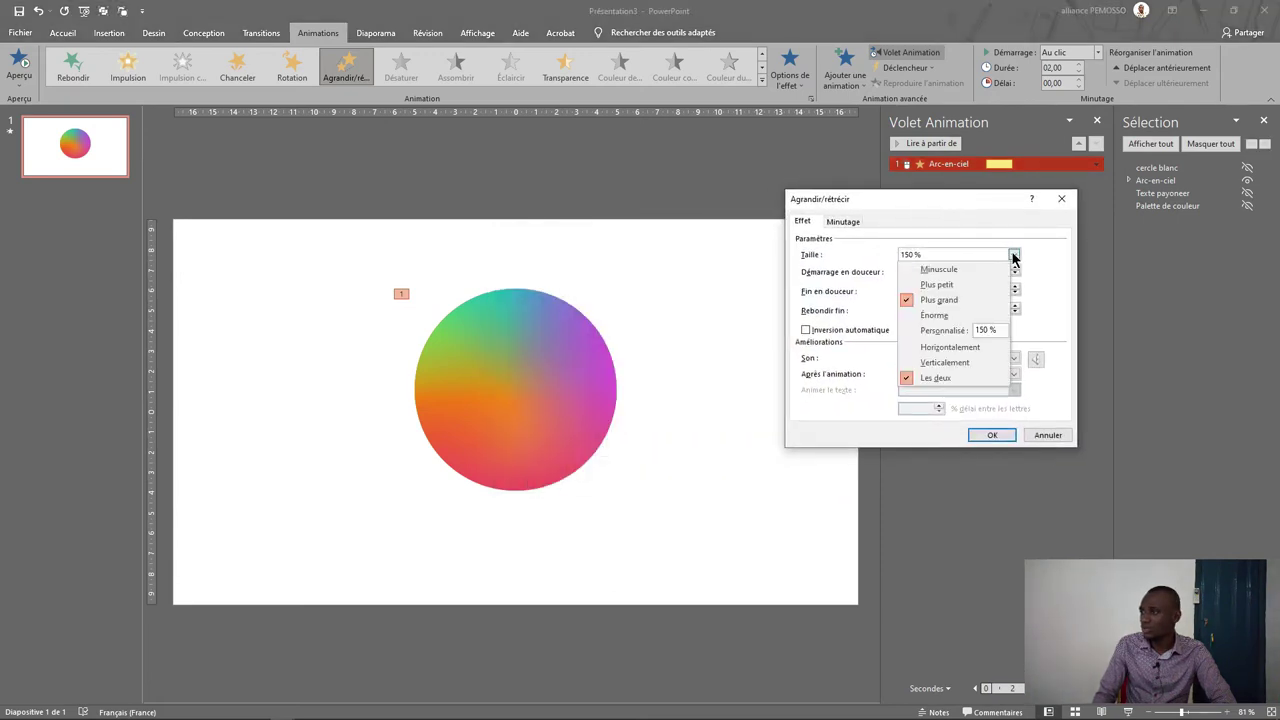
left_click(940, 285)
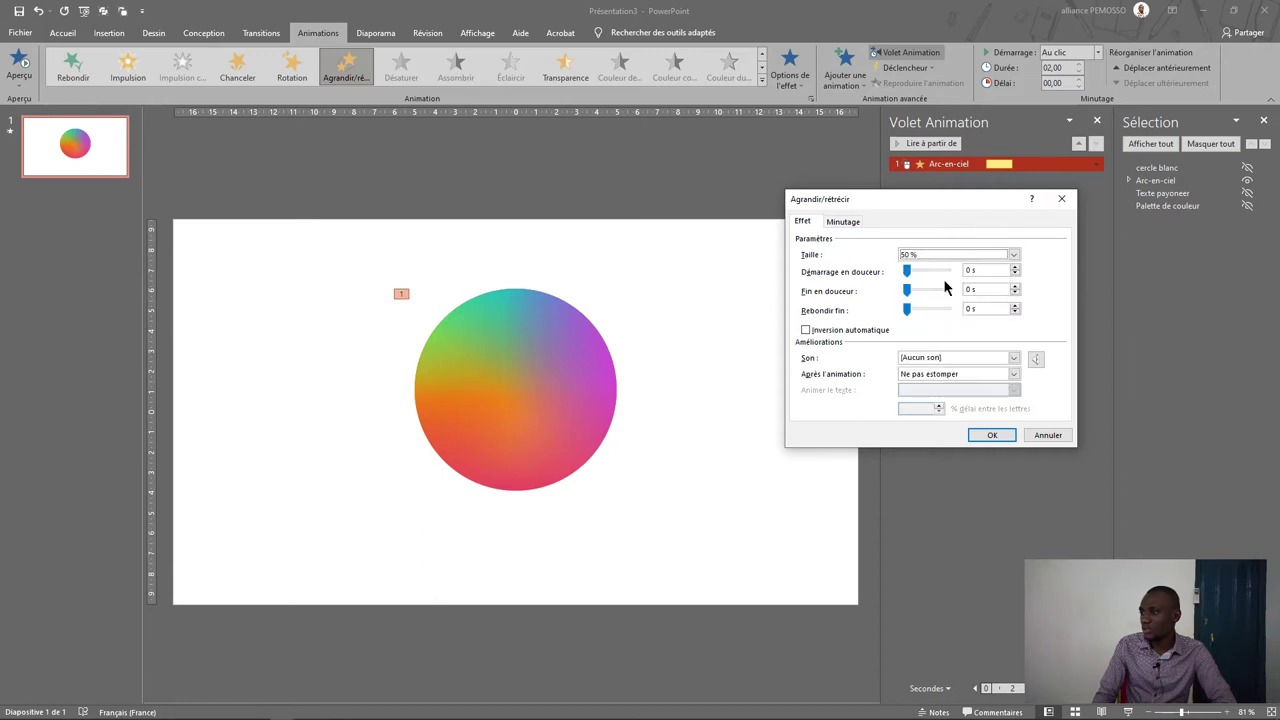
left_click(1013, 255)
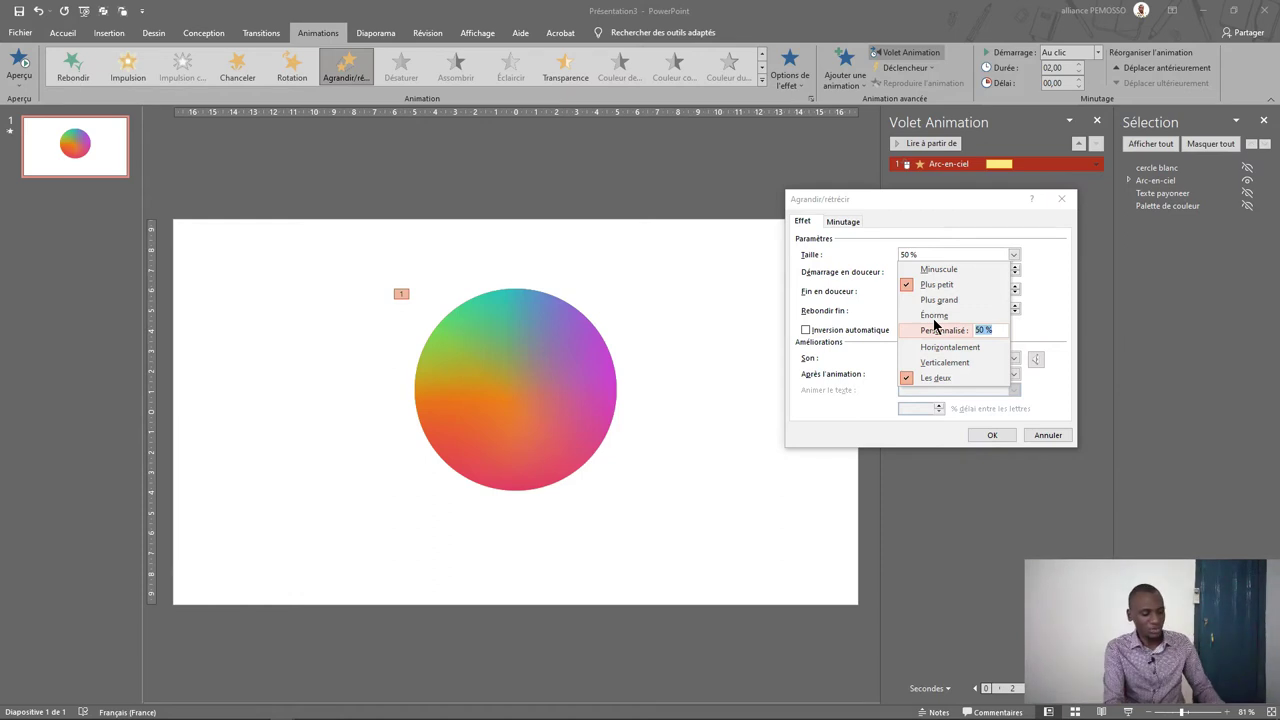
type("90")
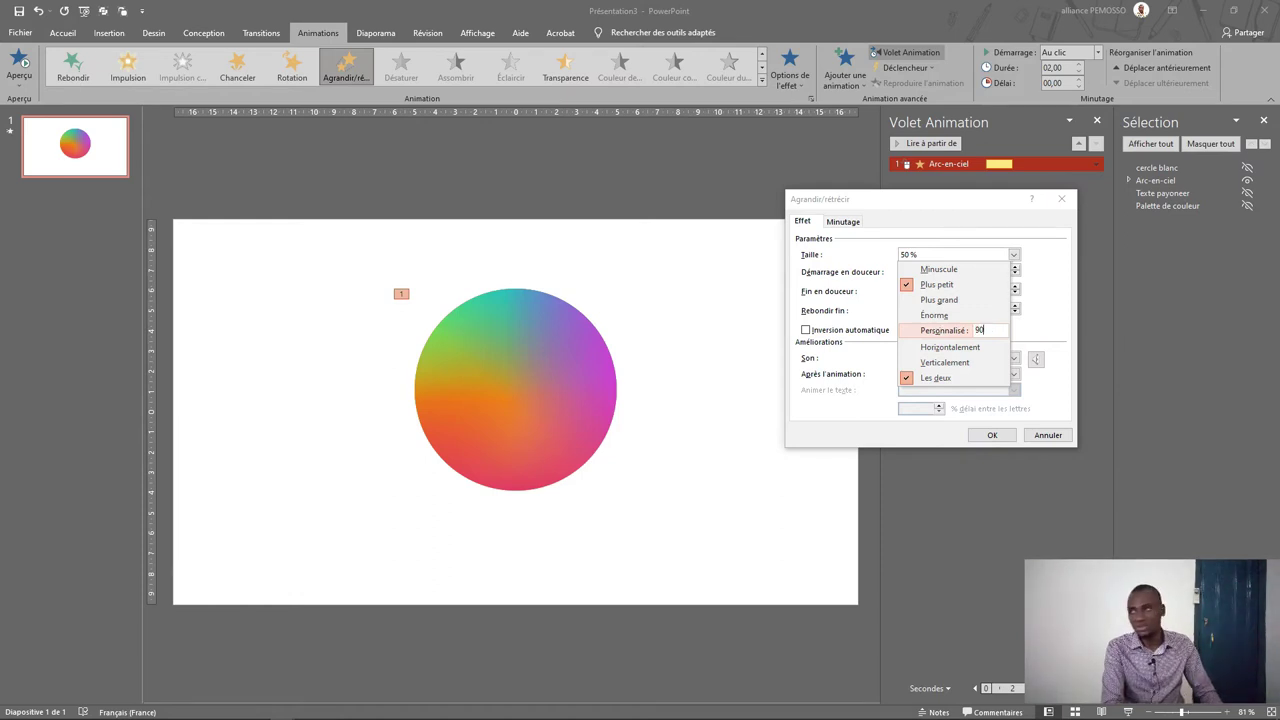
key("Return")
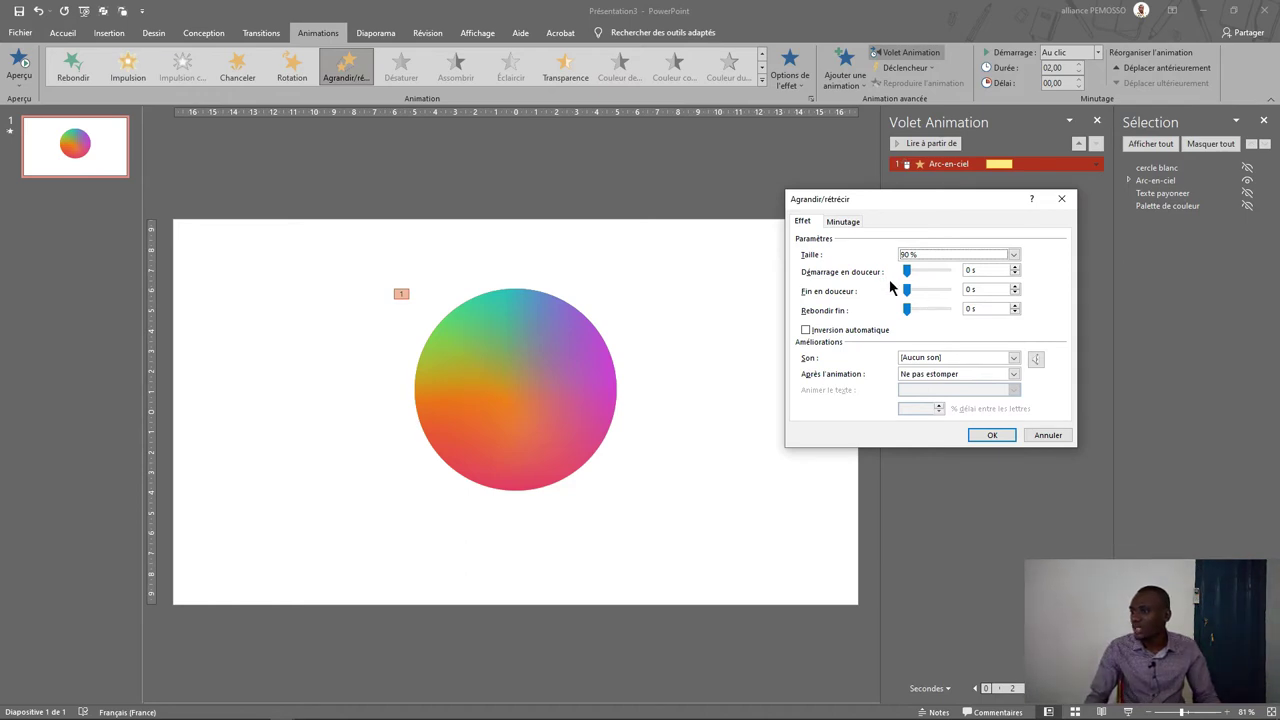
left_click_drag(907, 311, 911, 313)
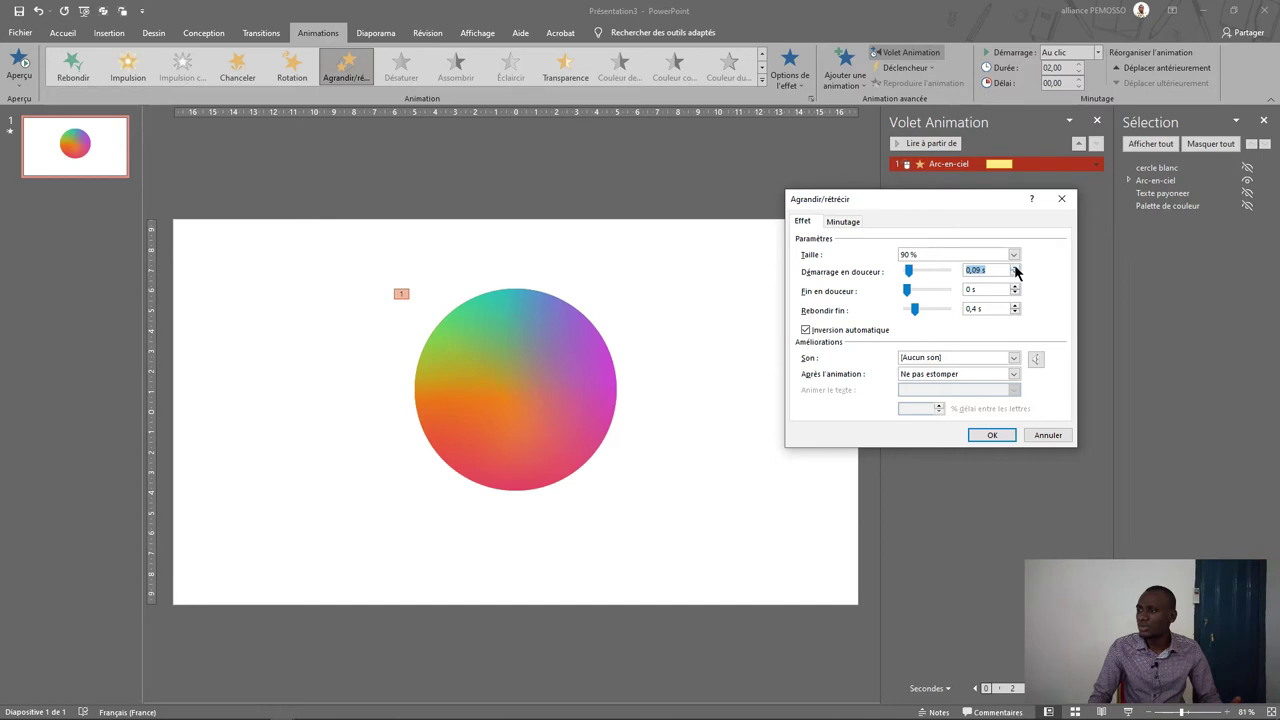
left_click(993, 435)
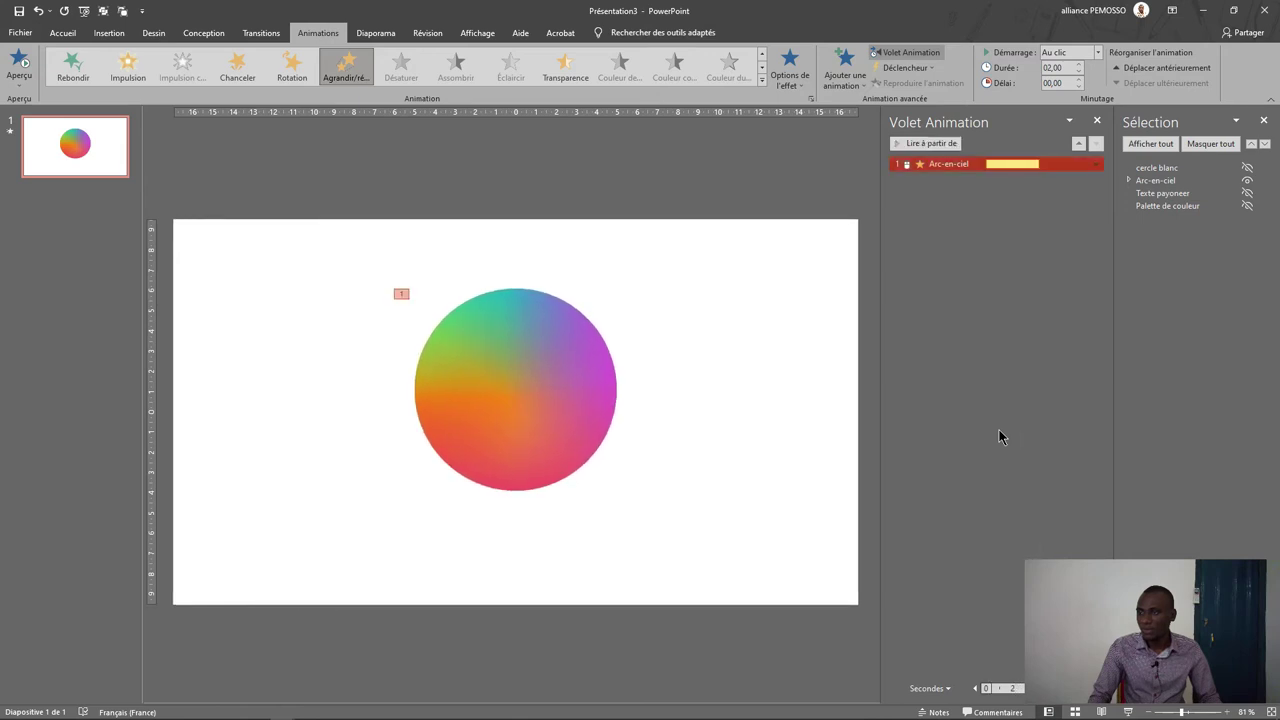
Raise the Arc-en-ciel pulse's Rebondir fin to 0,09 s and apply it.
double_click(1046, 163)
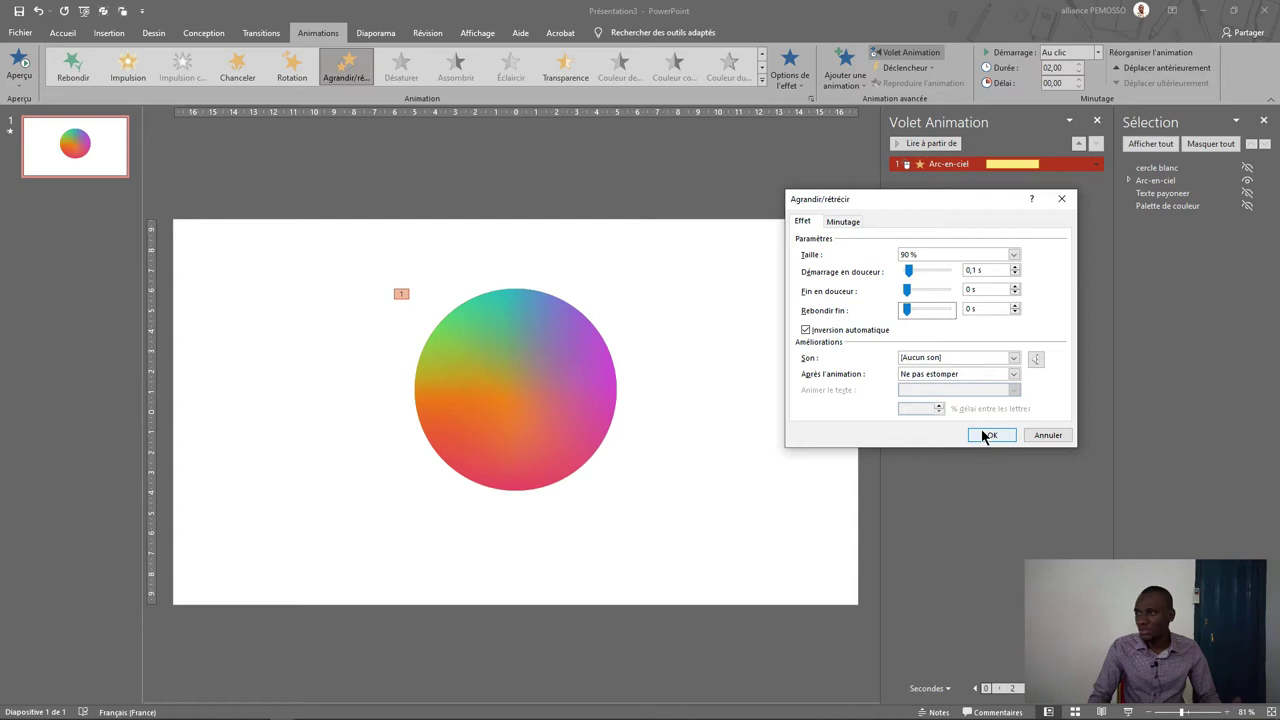
left_click(1014, 306)
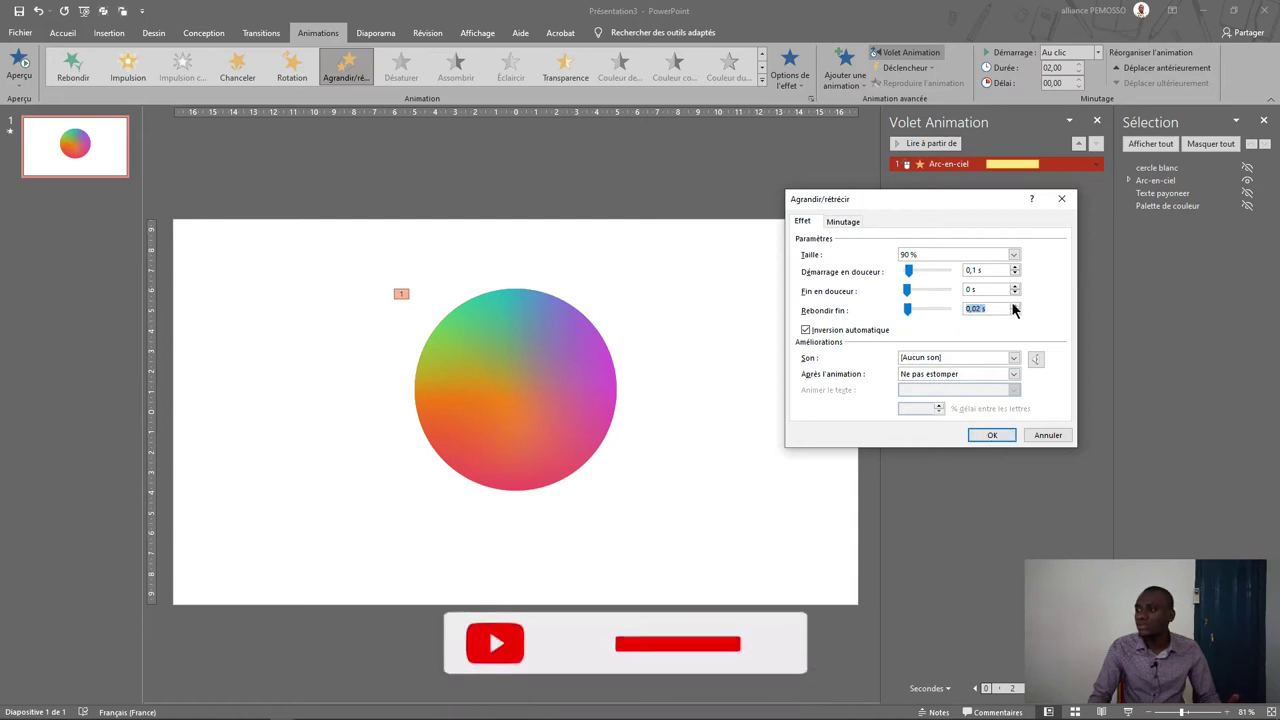
left_click(1014, 306)
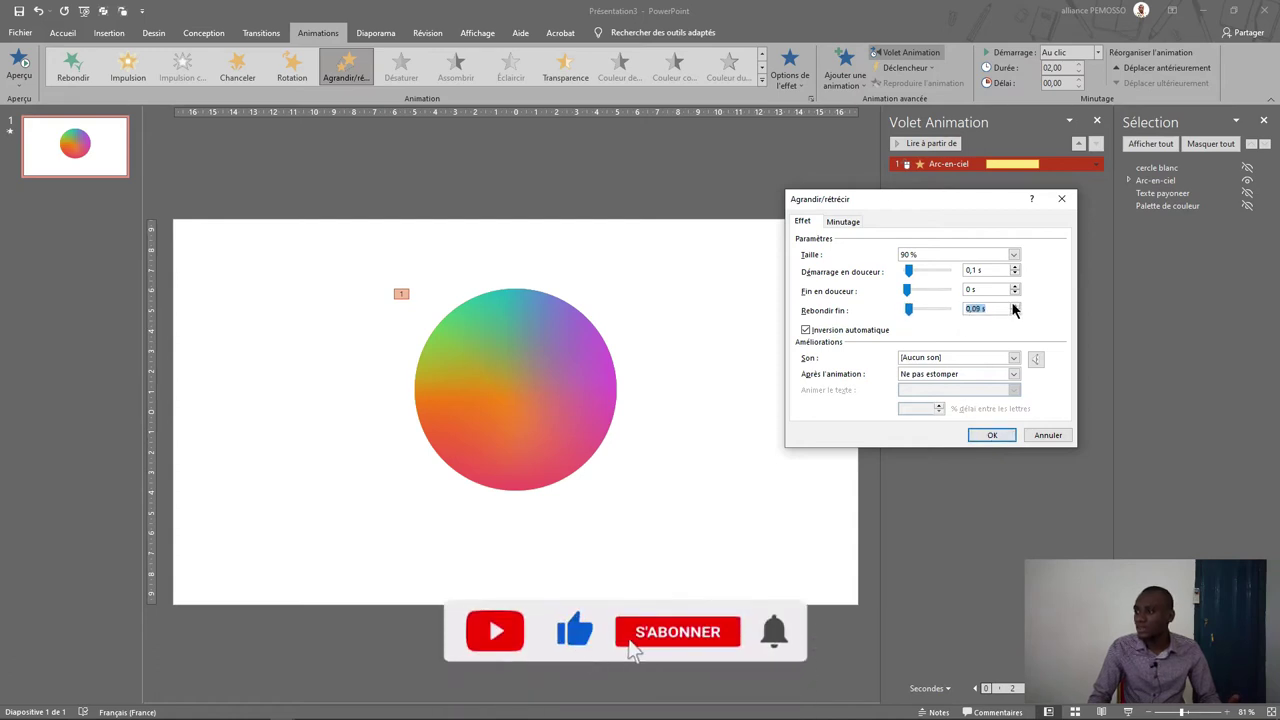
left_click(988, 435)
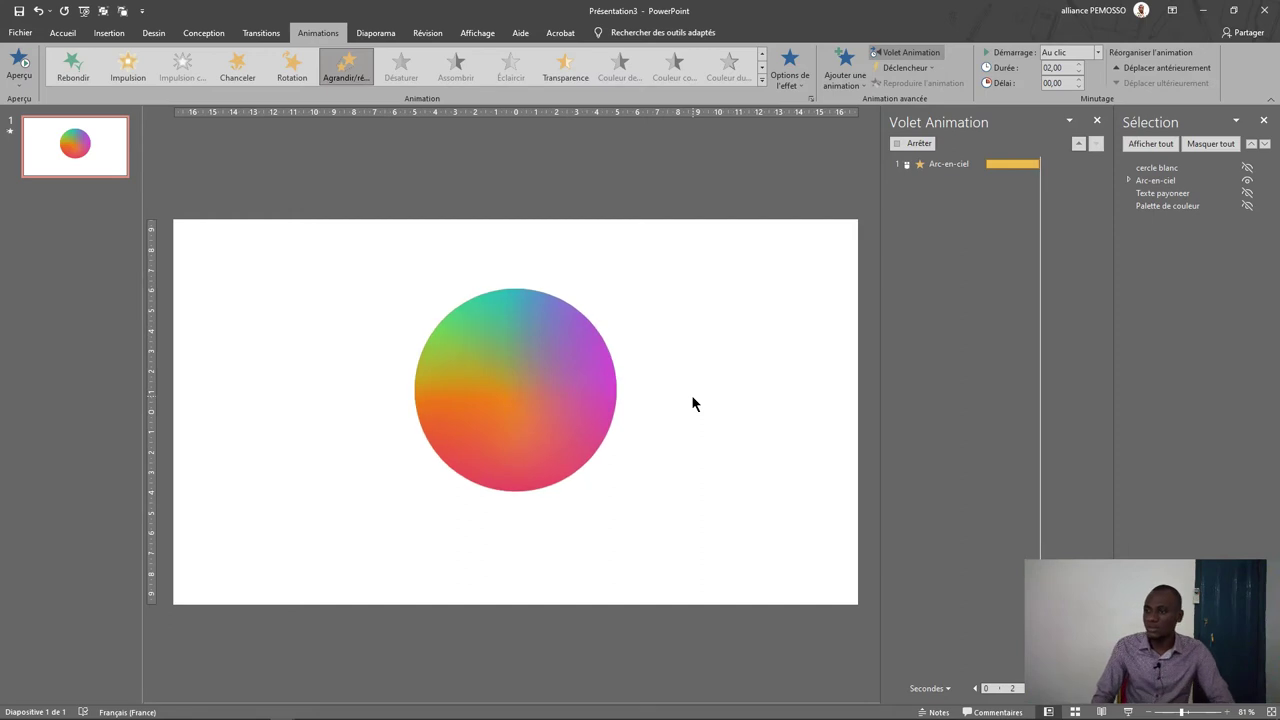
Start the Arc-en-ciel pulse with the previous animation at 0 s, lasting 01,50 s, and preview.
left_click(1095, 53)
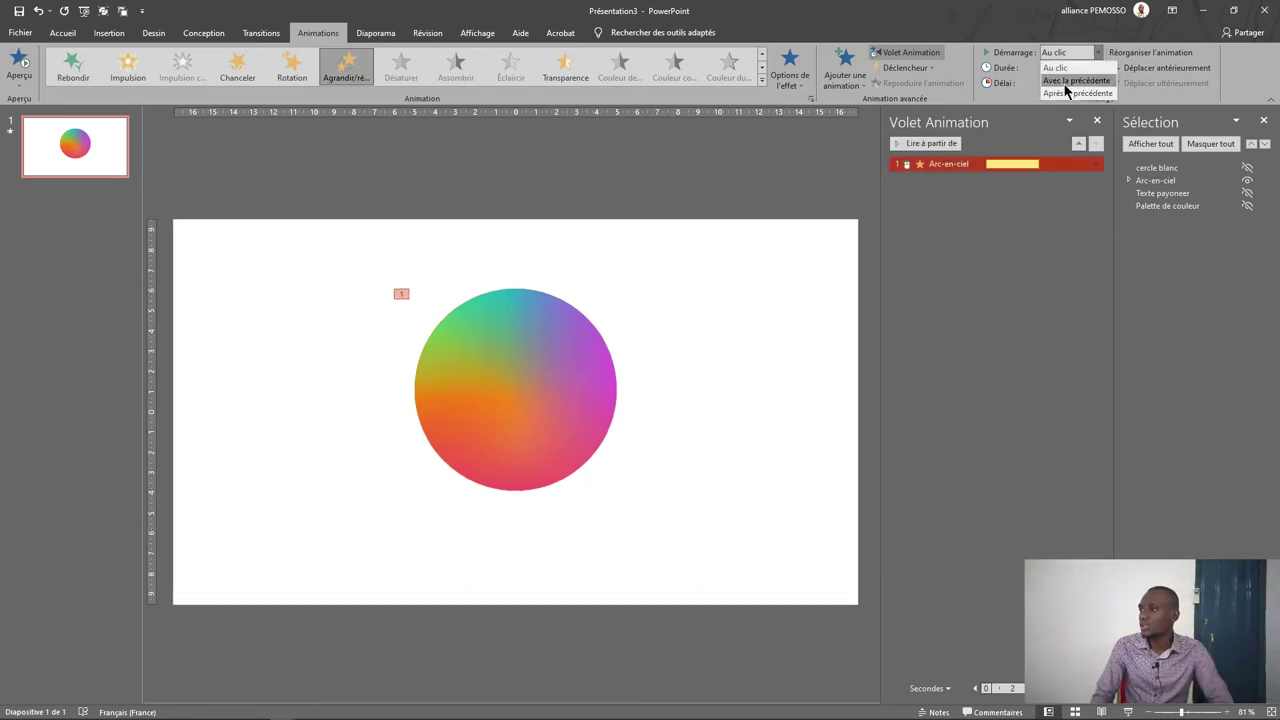
left_click(1066, 84)
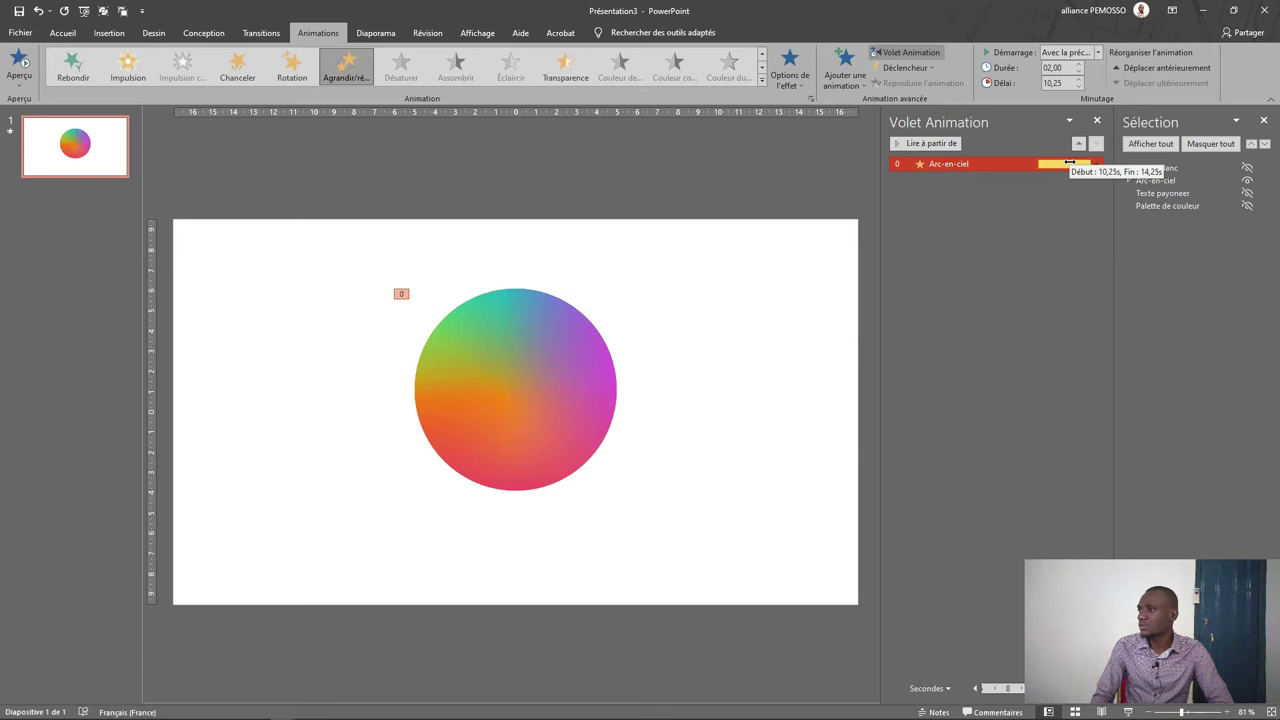
left_click_drag(1061, 165, 936, 167)
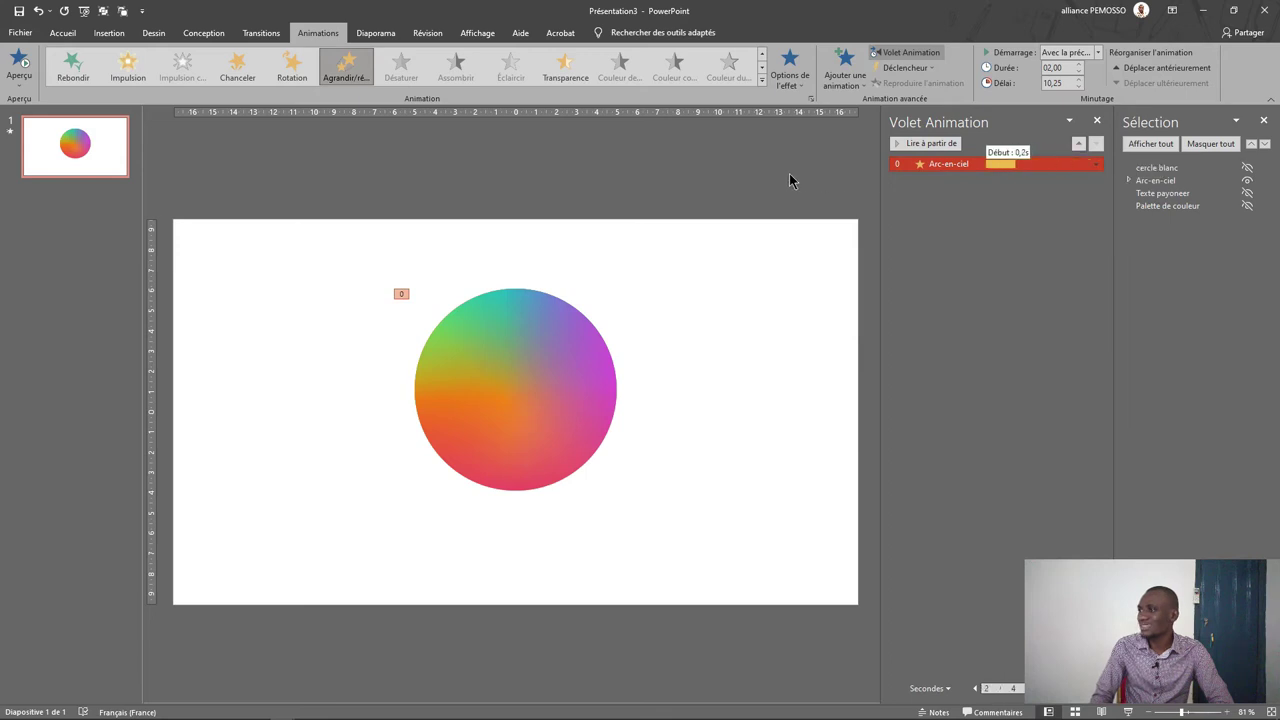
left_click_drag(667, 182, 635, 180)
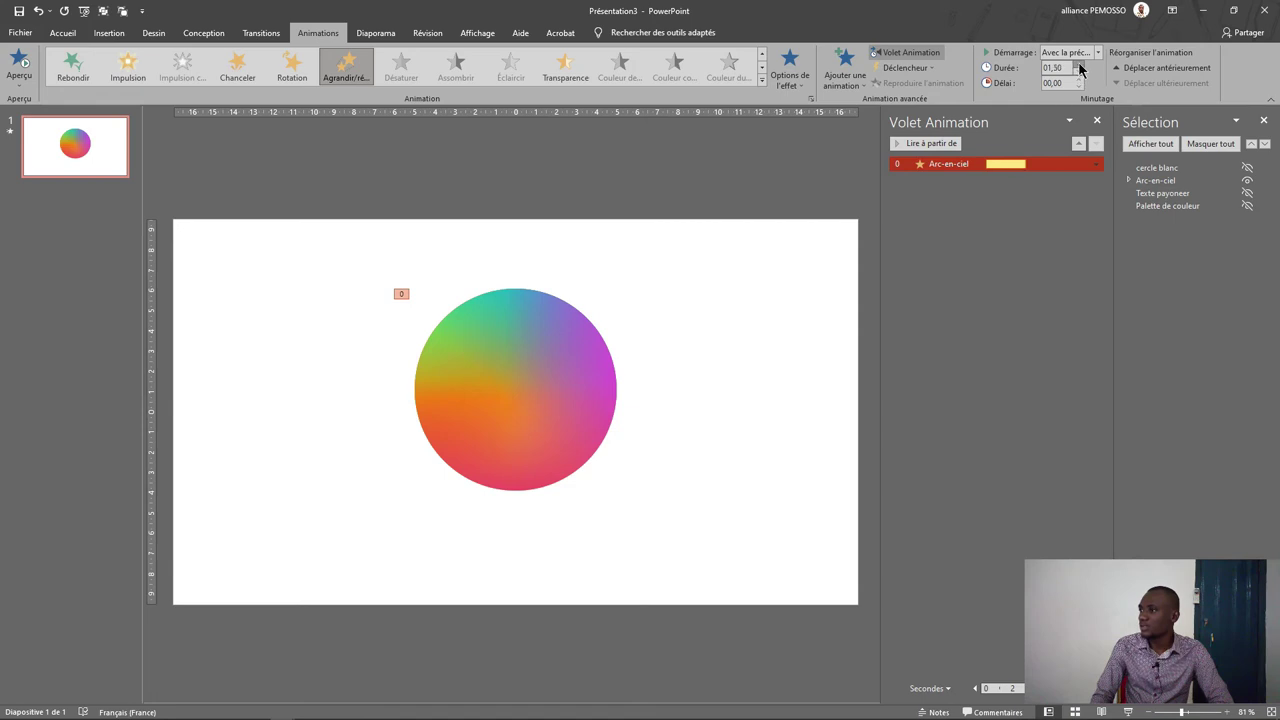
left_click(12, 66)
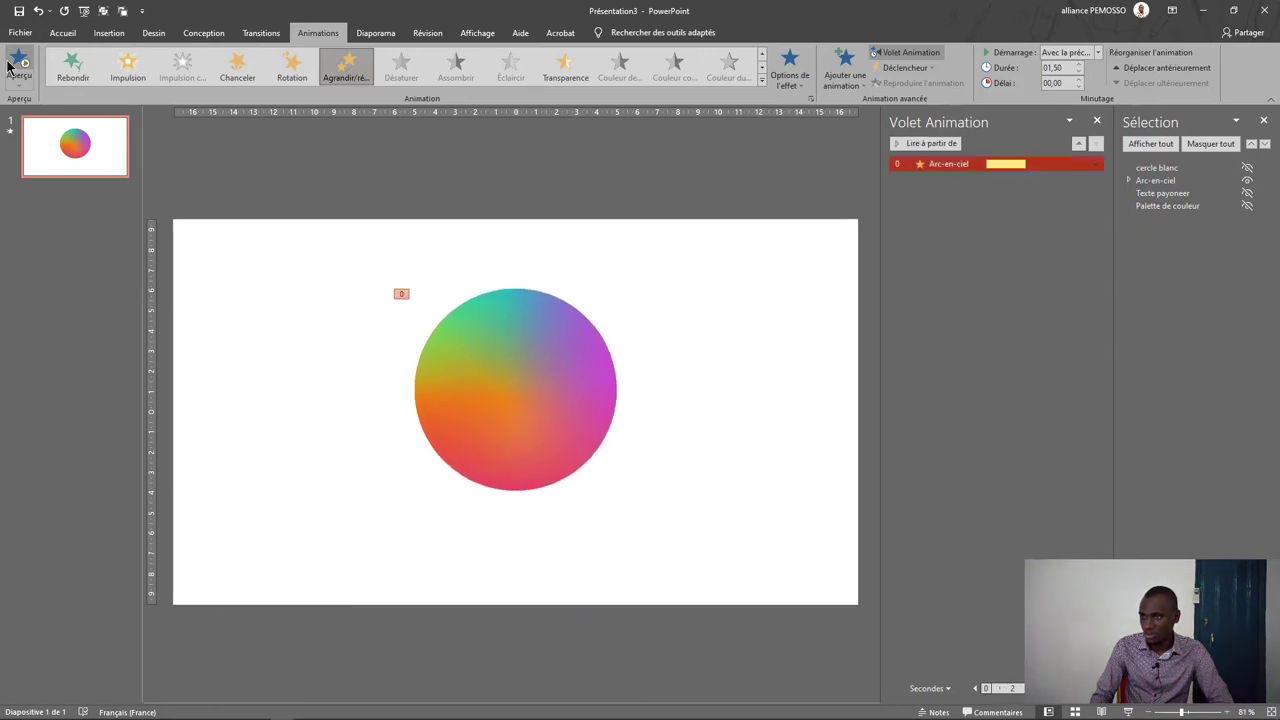
Set Répéter to 5 in the Arc-en-ciel pulse's Minutage settings and preview.
double_click(1056, 166)
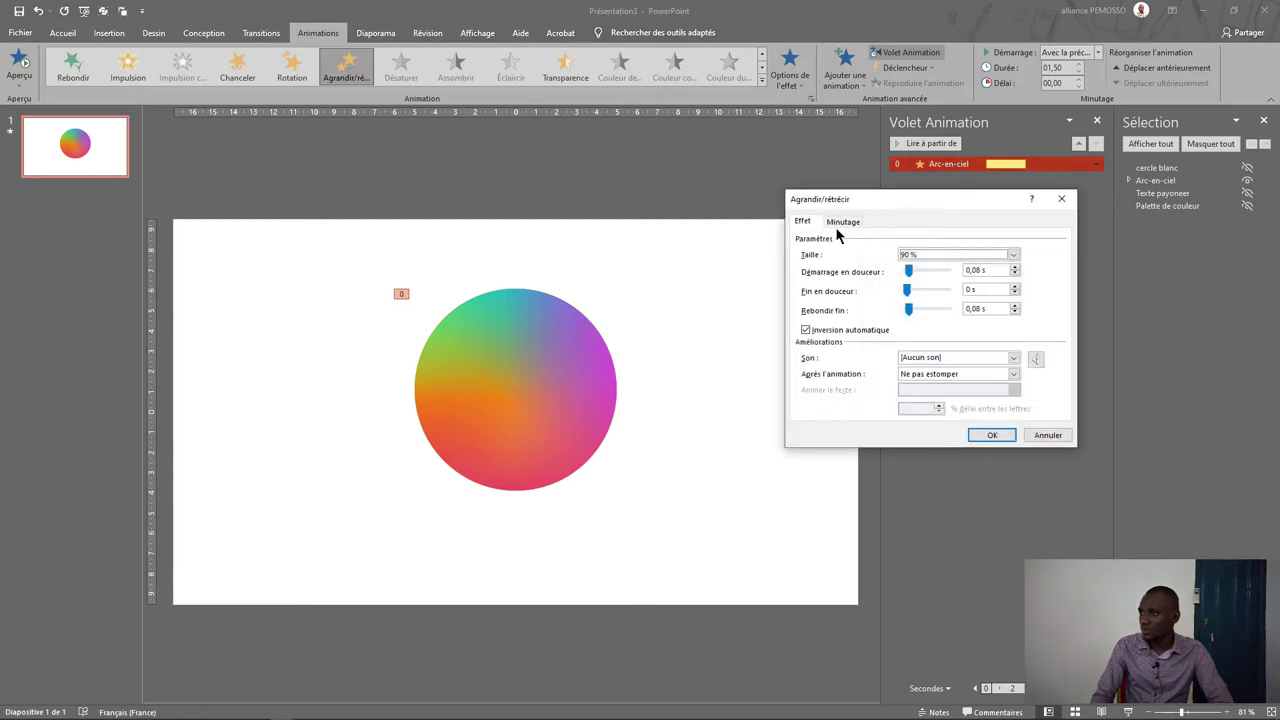
left_click(842, 222)
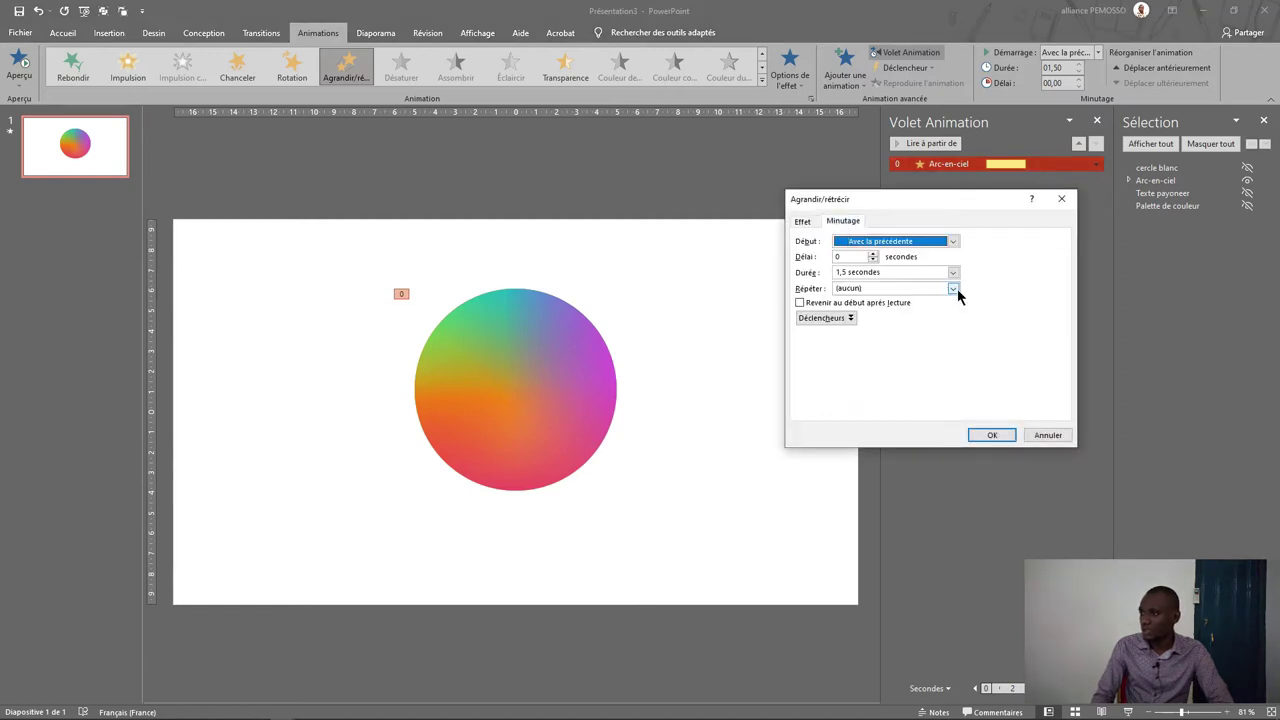
left_click(954, 289)
left_click(870, 357)
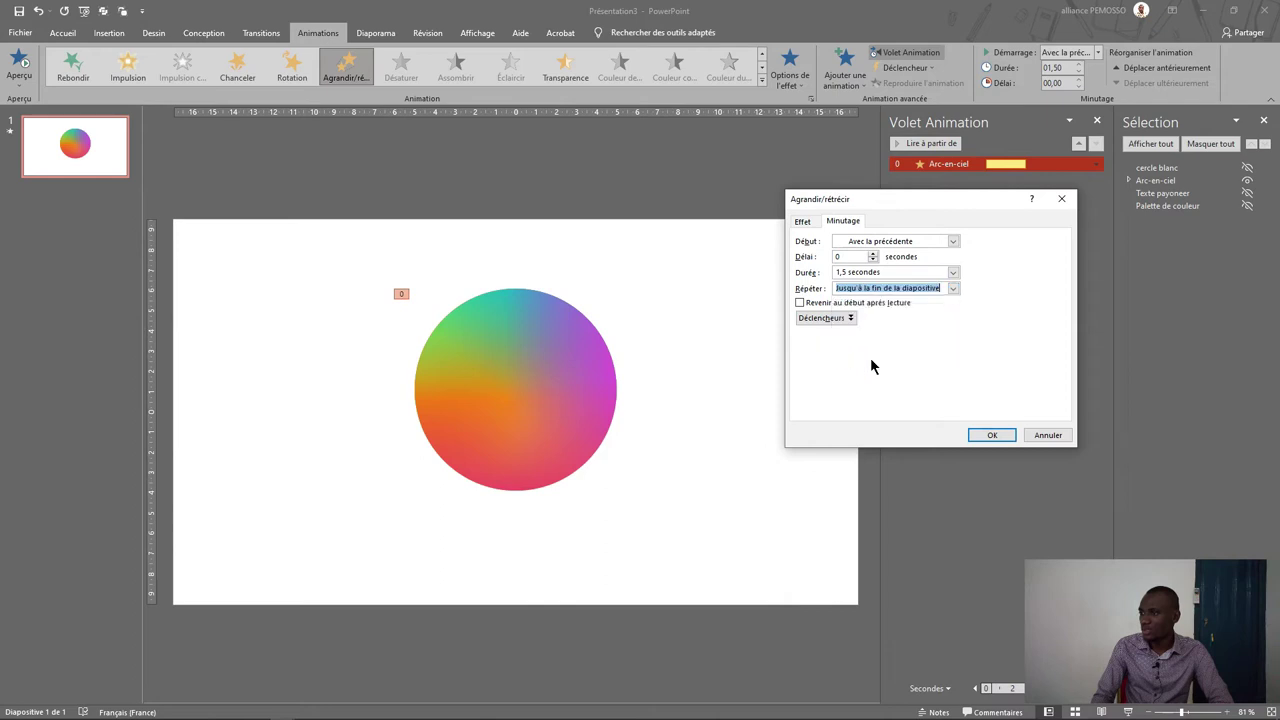
left_click(951, 290)
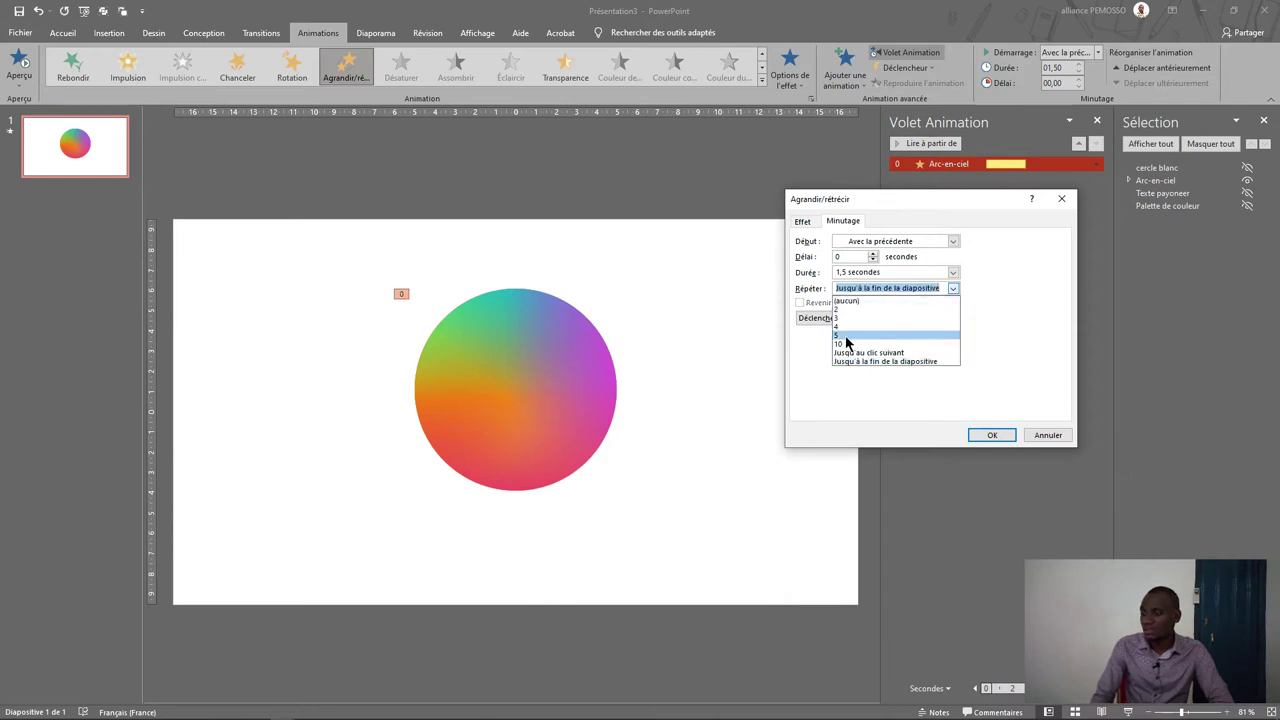
left_click(853, 336)
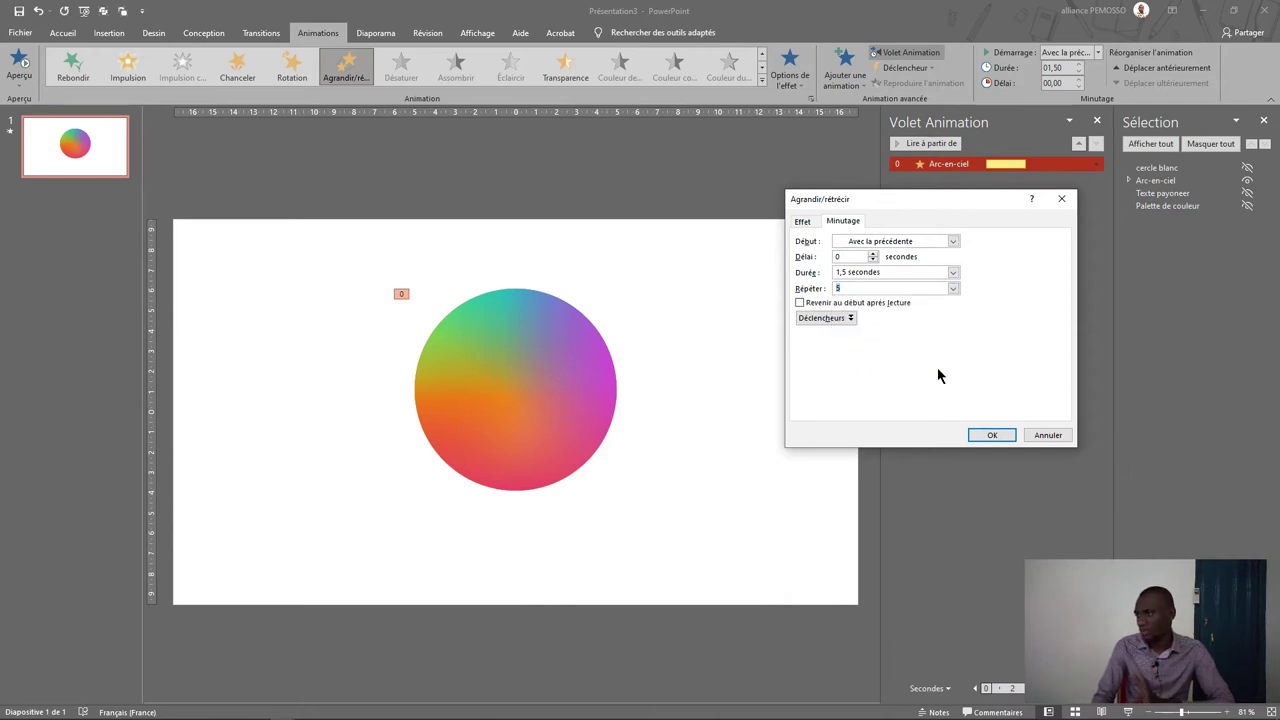
left_click(992, 436)
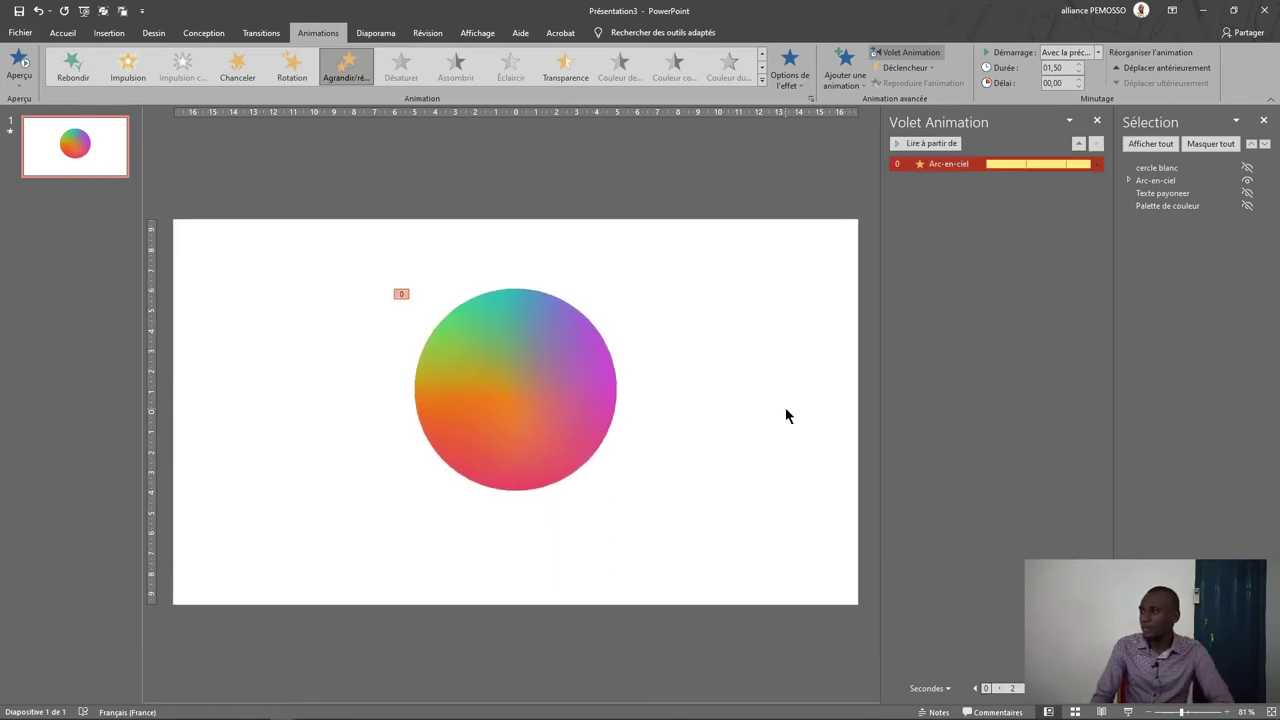
Unhide cercle blanc and copy the Arc-en-ciel pulse onto it with Reproduire l'animation.
left_click(1249, 169)
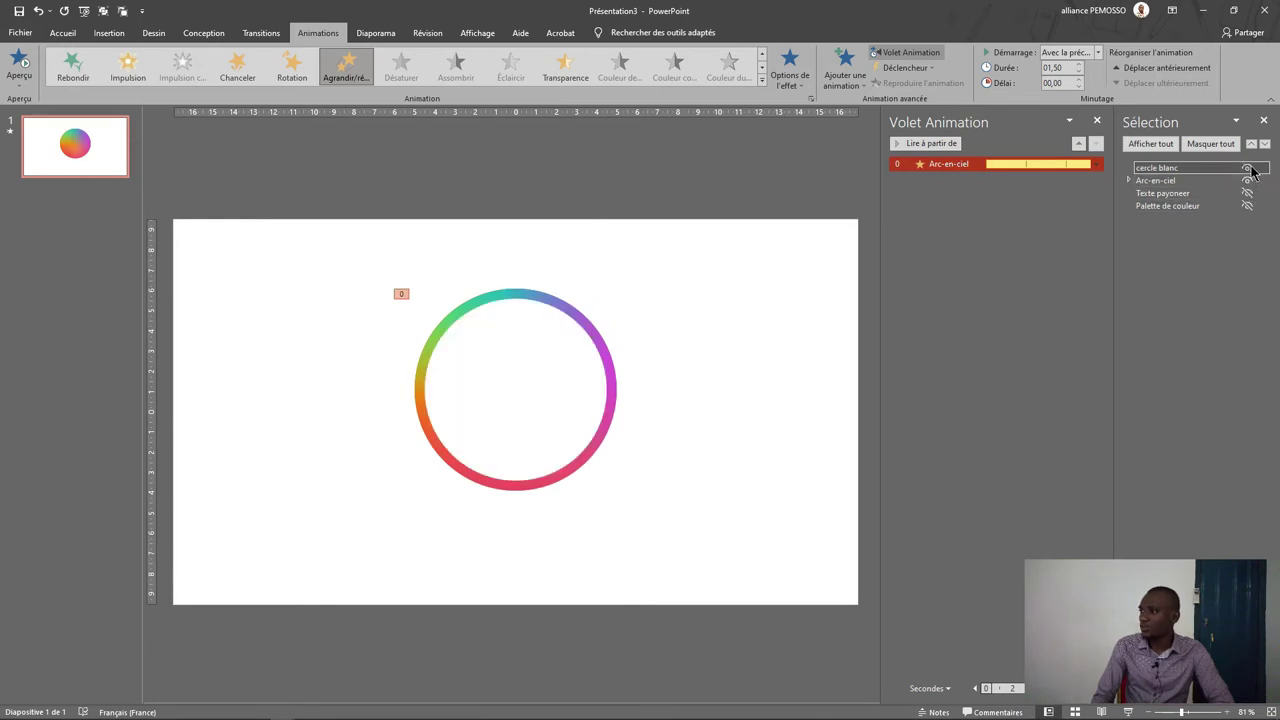
left_click(595, 331)
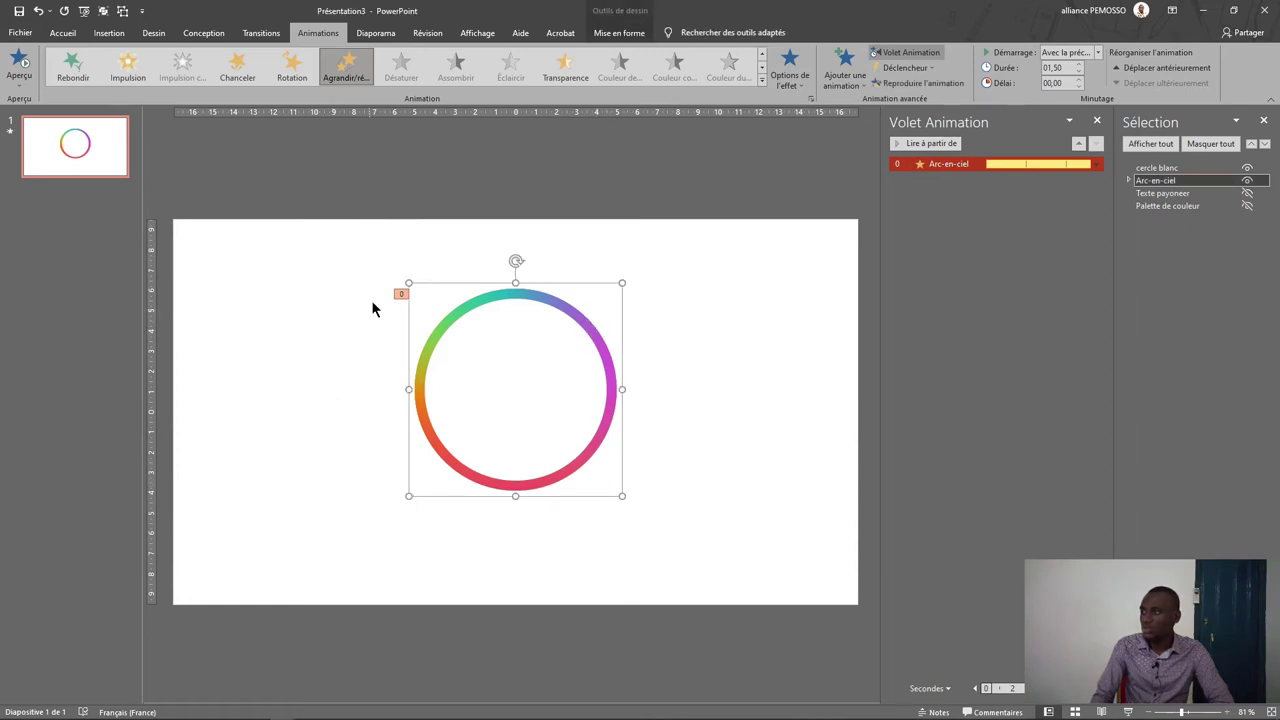
left_click(918, 83)
left_click(535, 387)
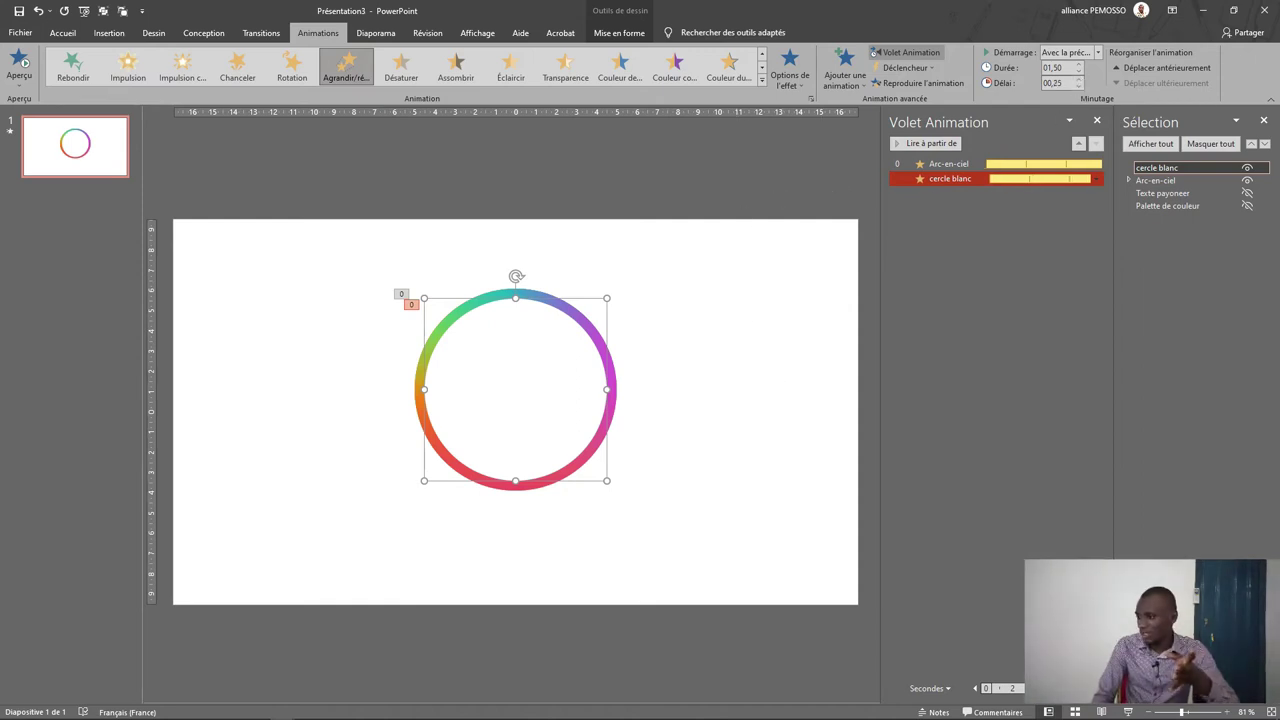
mouse_move(1127, 710)
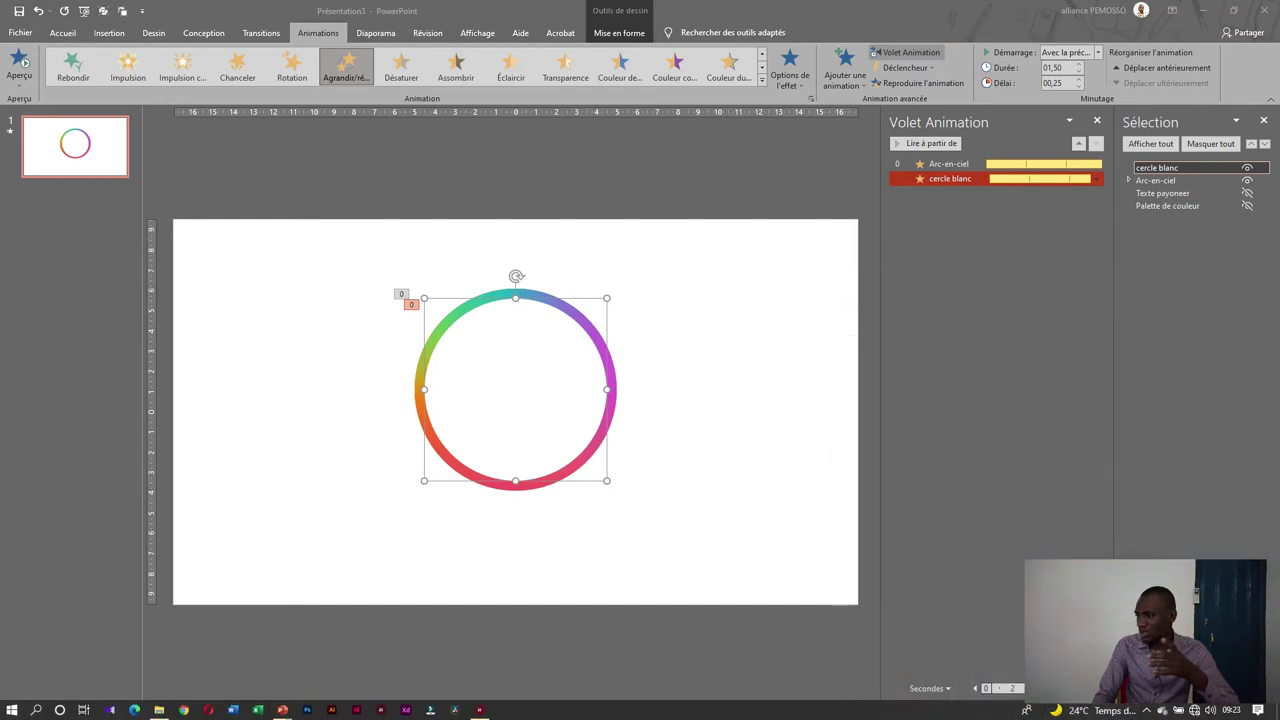
left_click(1128, 710)
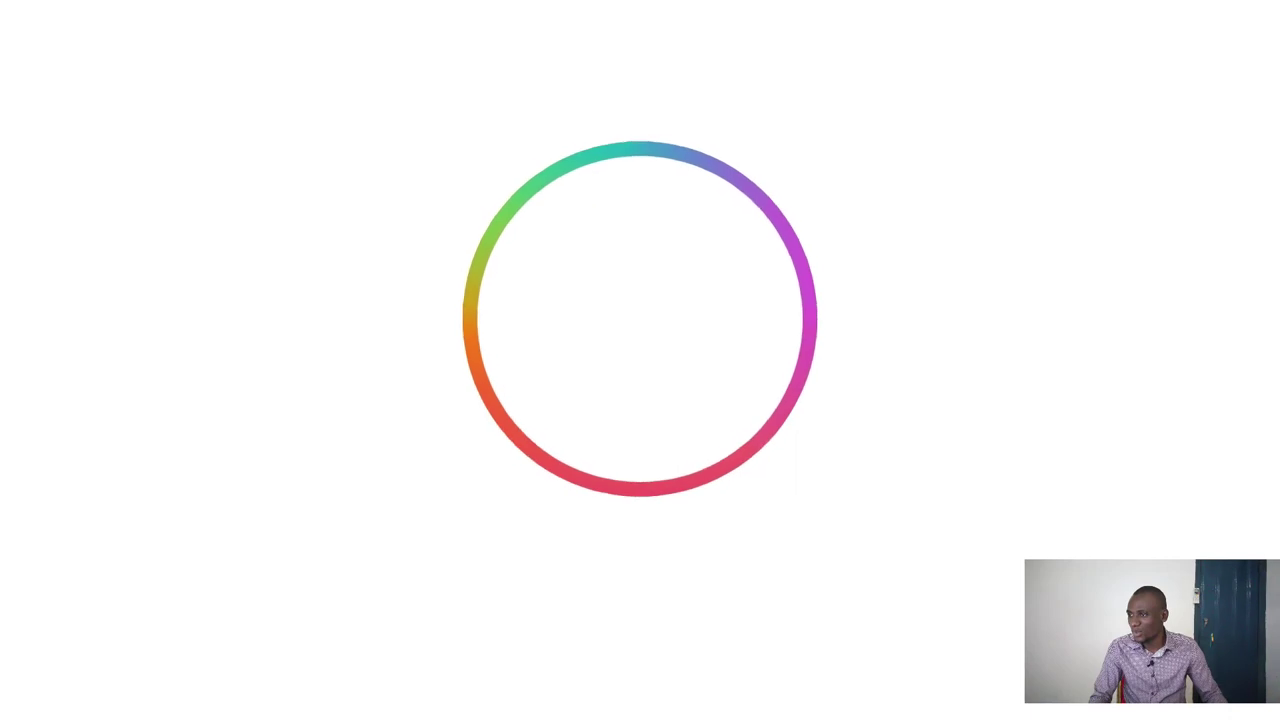
key("Escape")
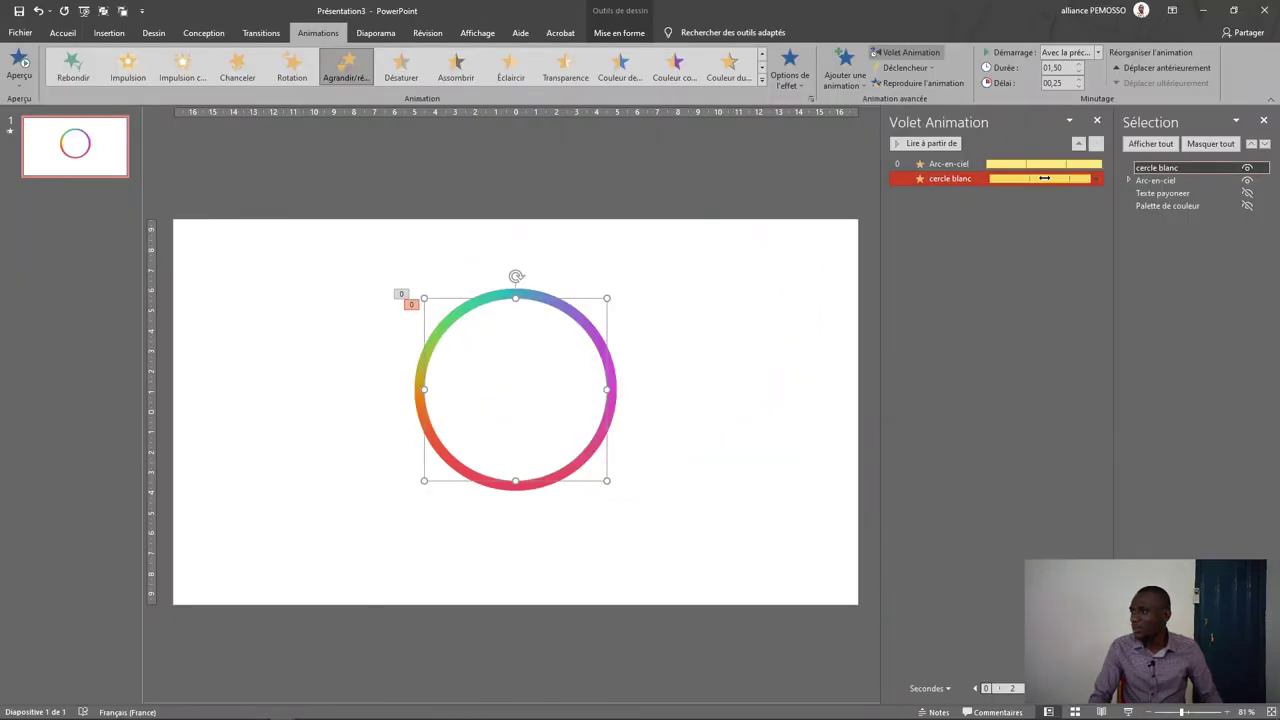
Delay the cercle blanc pulse to 0.4 s, lengthen it to 02,00 s, and run the slide show.
left_click_drag(1044, 178, 1045, 180)
left_click(1080, 63)
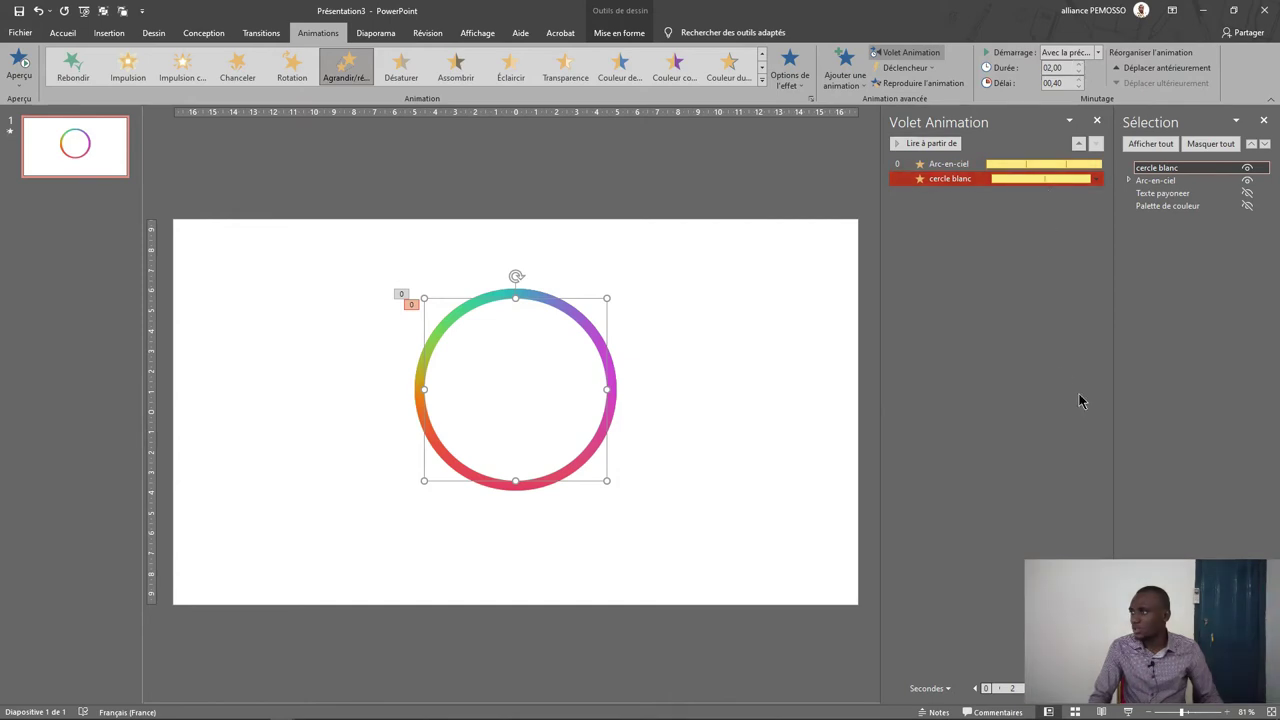
left_click(1129, 711)
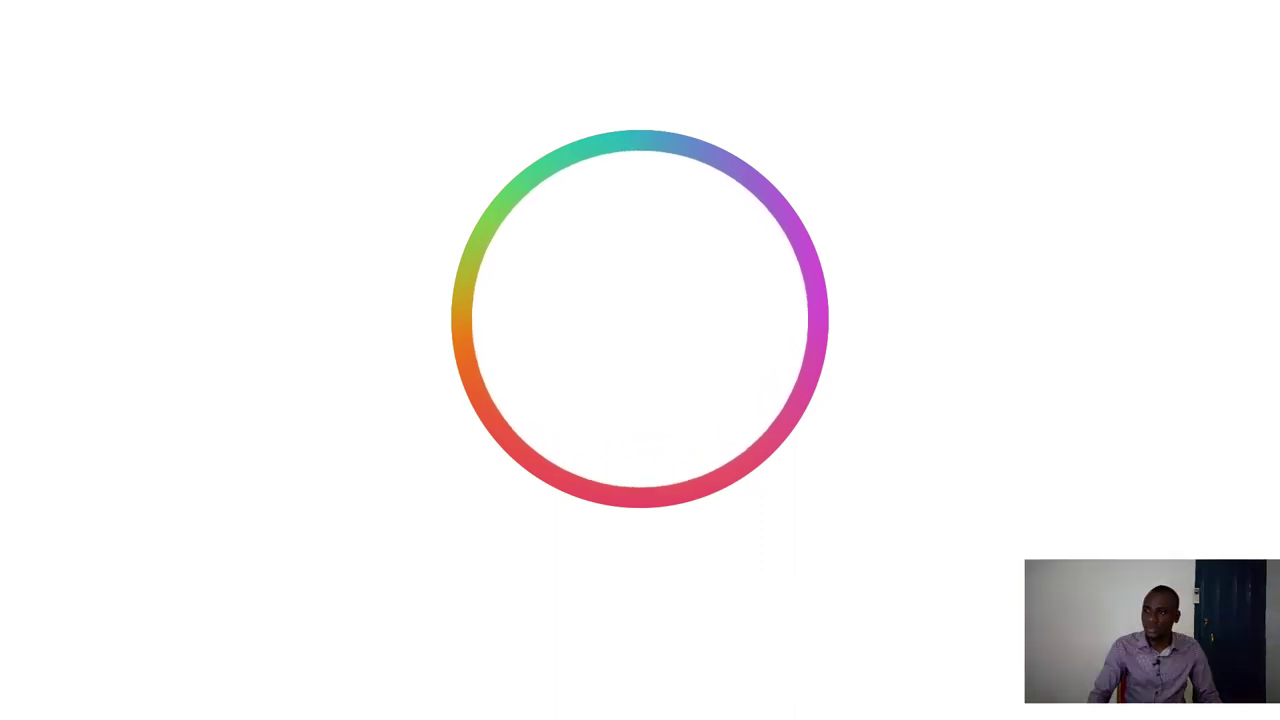
Retime the cercle blanc pulse to 01,50 s with a 00,25 s delay and replay the show.
key("Escape")
left_click(1045, 163, "shift")
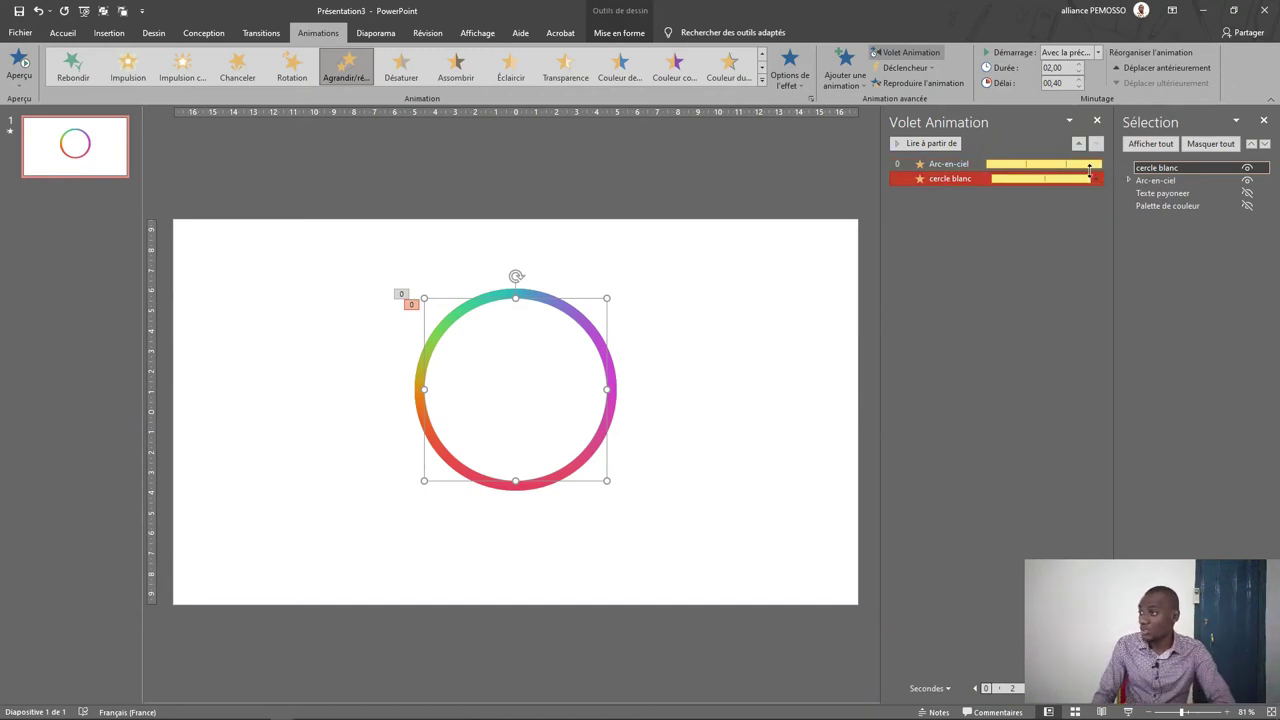
left_click(1033, 165)
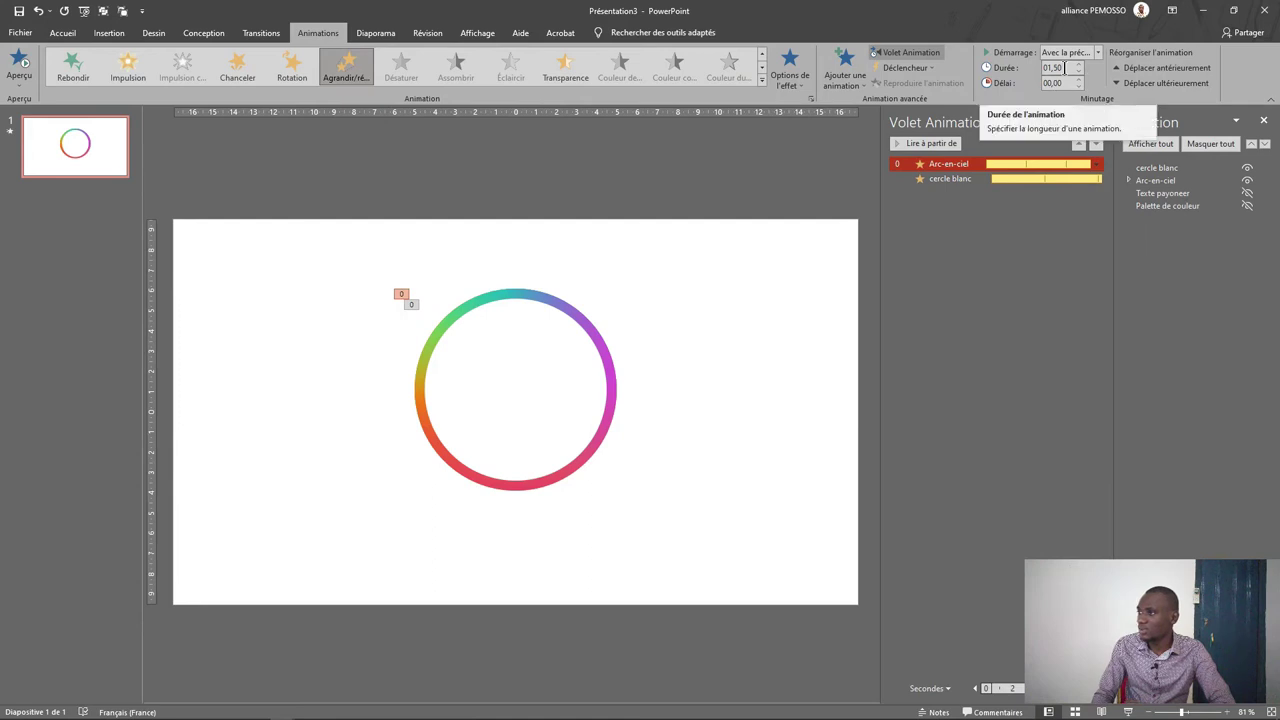
left_click(1040, 179)
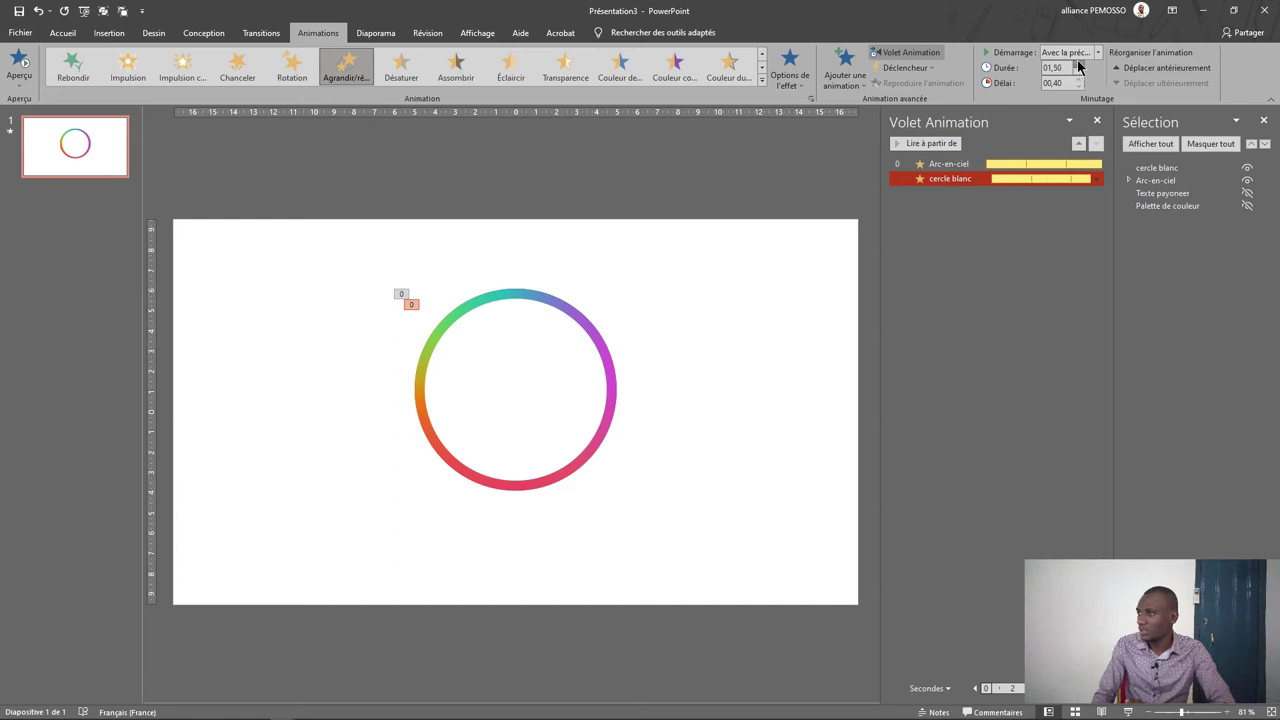
left_click(1015, 172)
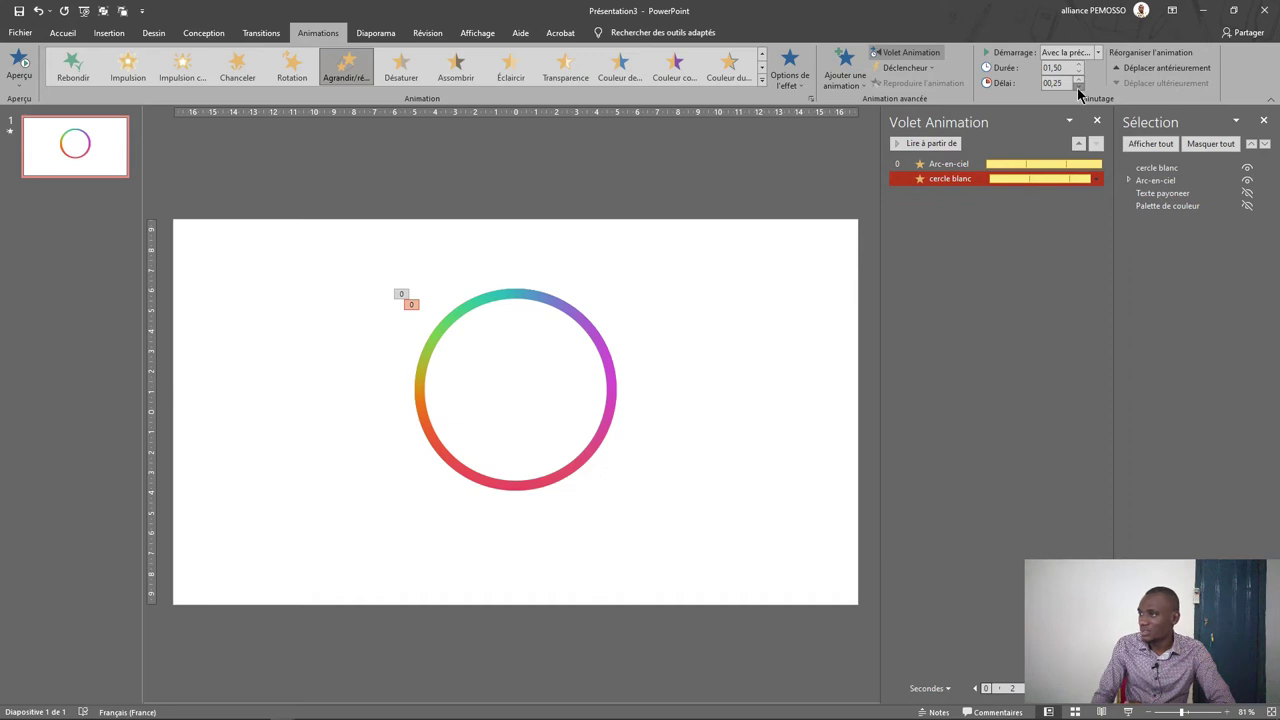
left_click(1128, 712)
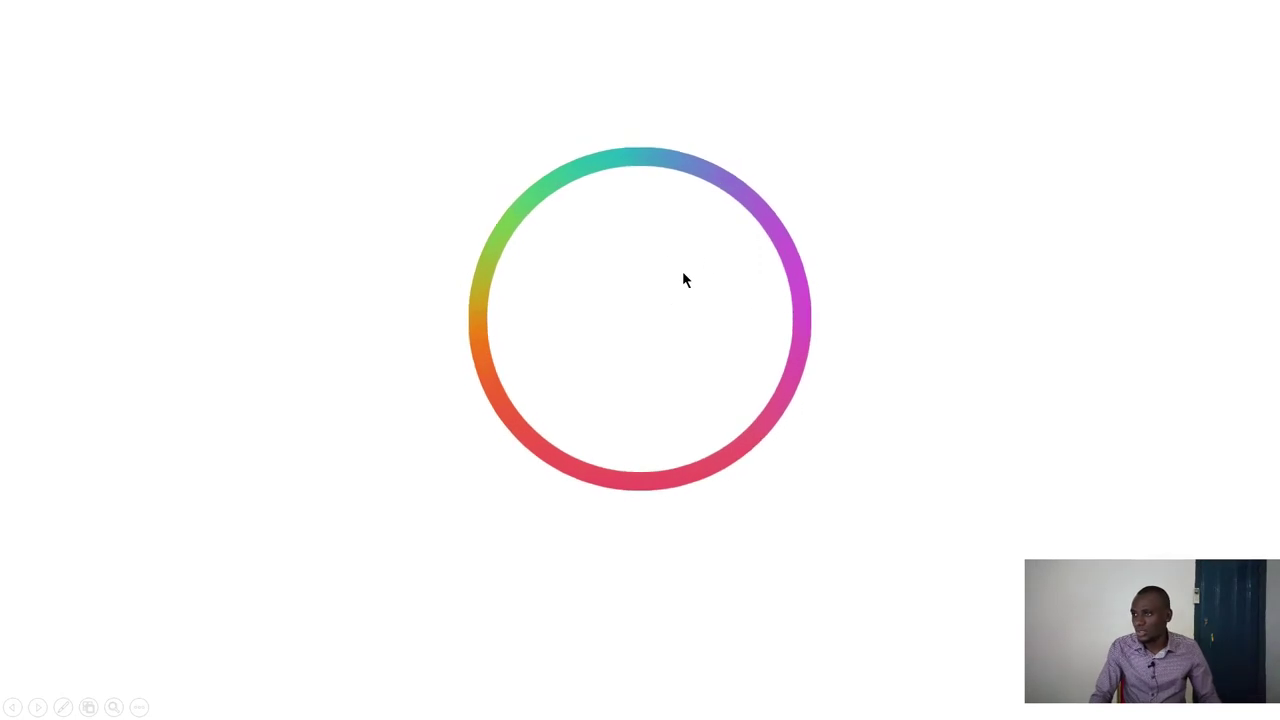
key("Escape")
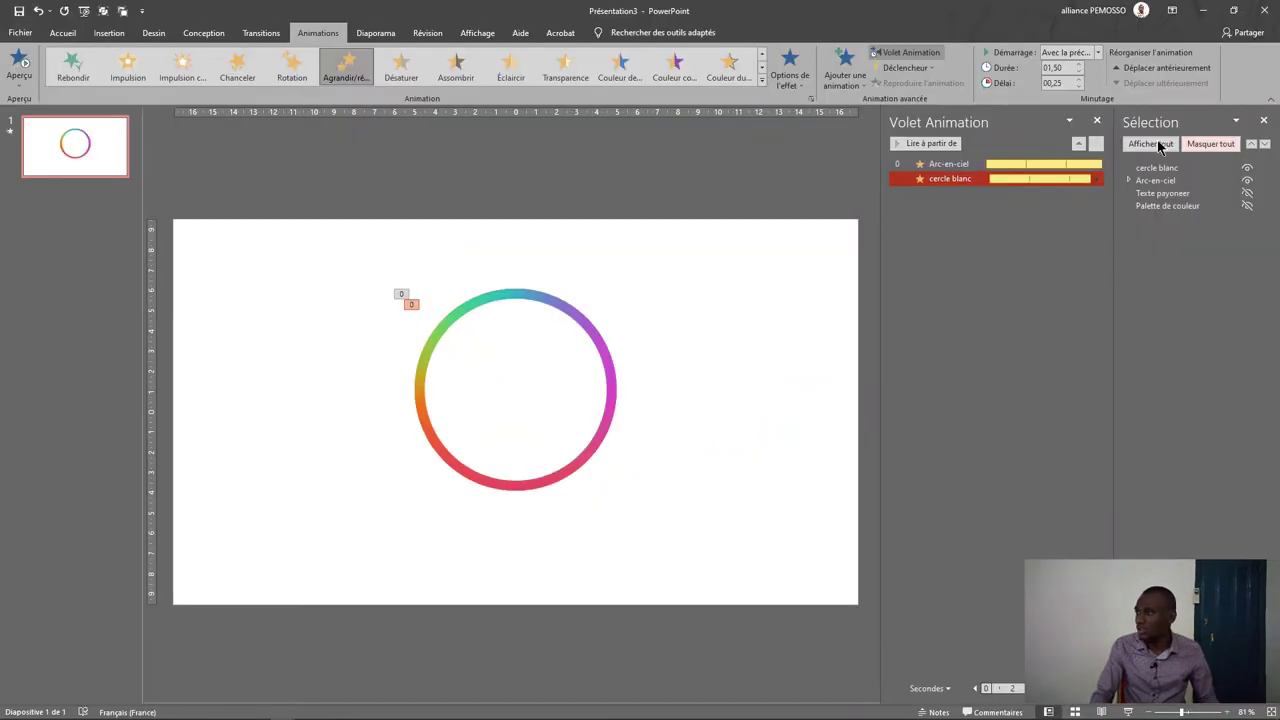
Give the cercle blanc Agrandir/rétrécir pulse a custom size of 95 %.
double_click(1056, 178)
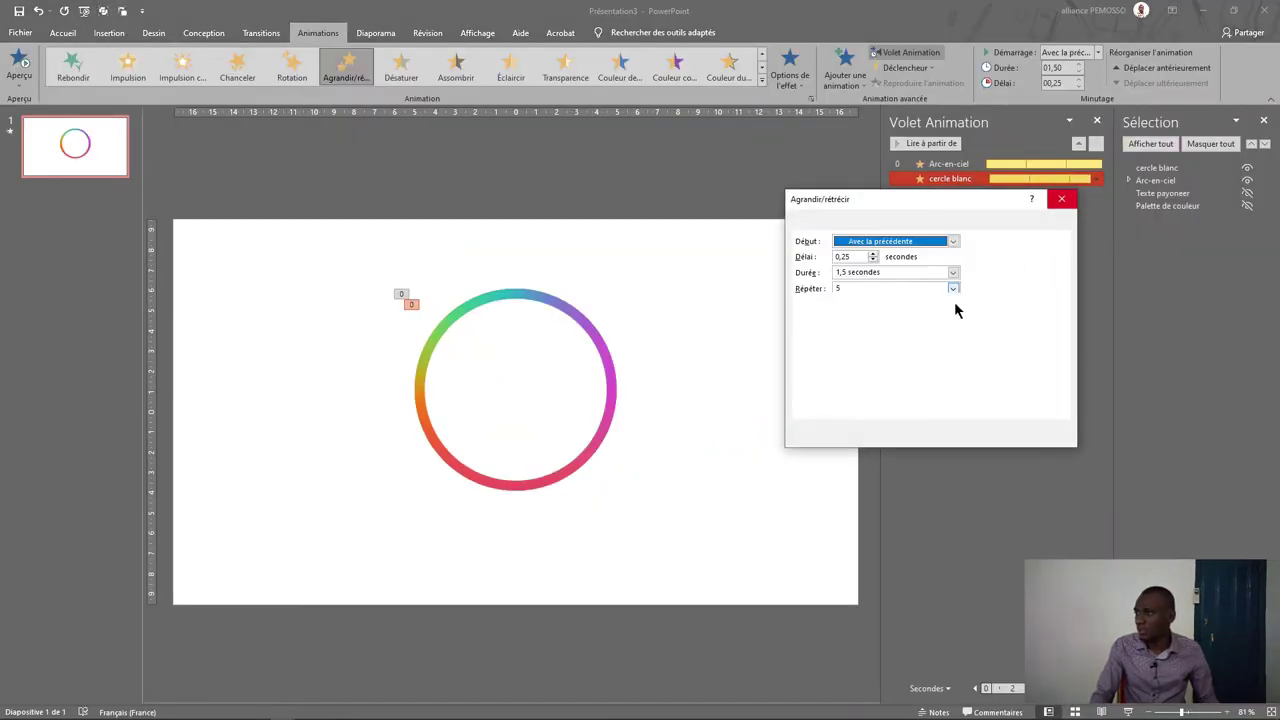
left_click(803, 224)
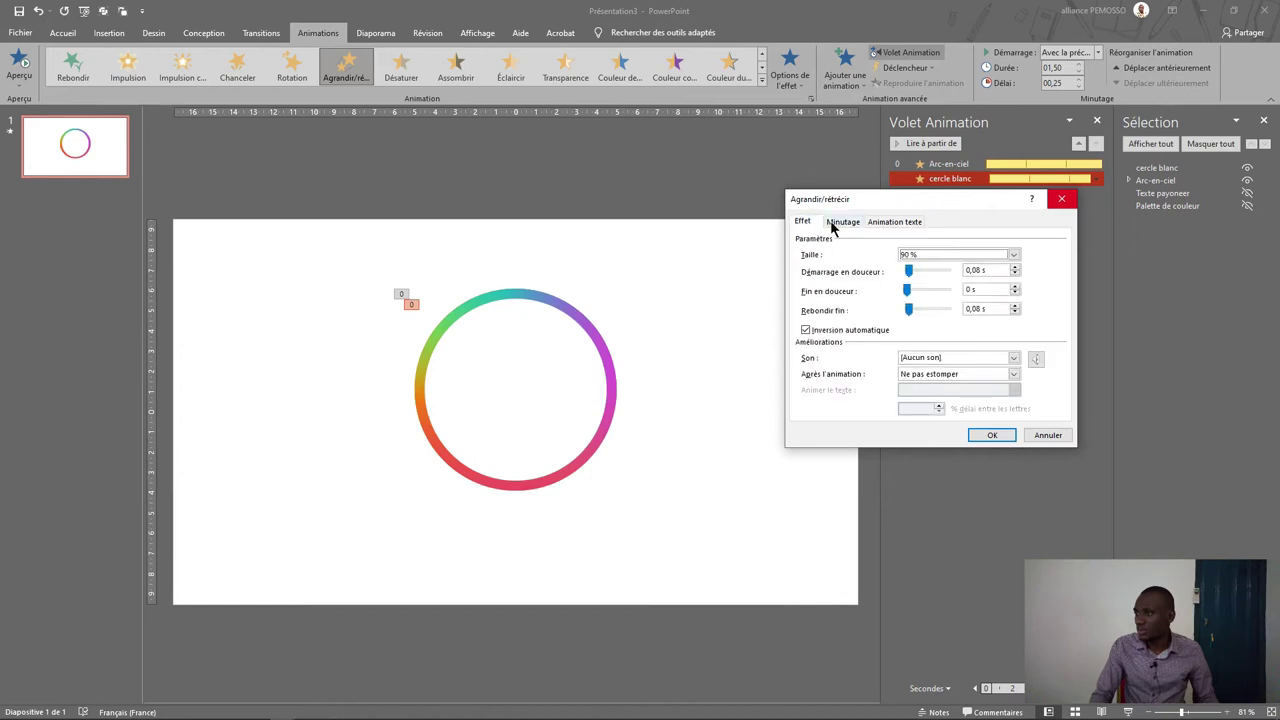
left_click(950, 256)
left_click(950, 333)
type("95")
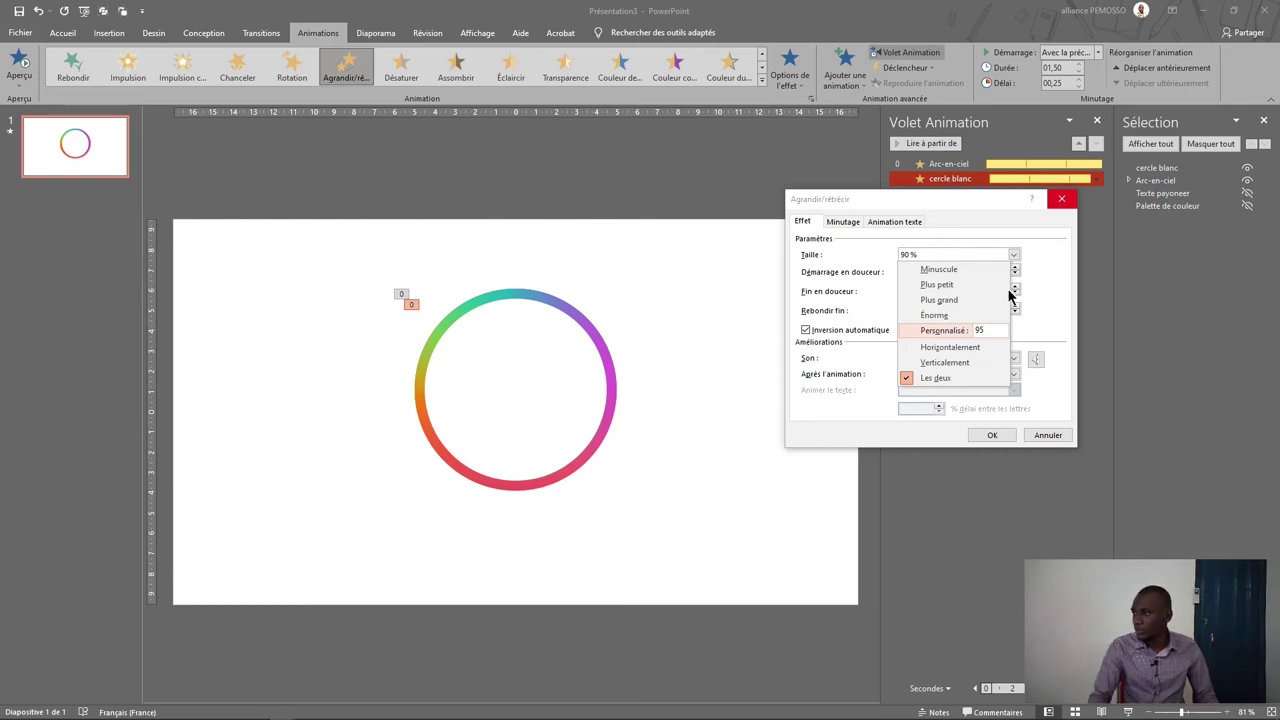
left_click(941, 285)
left_click(956, 255)
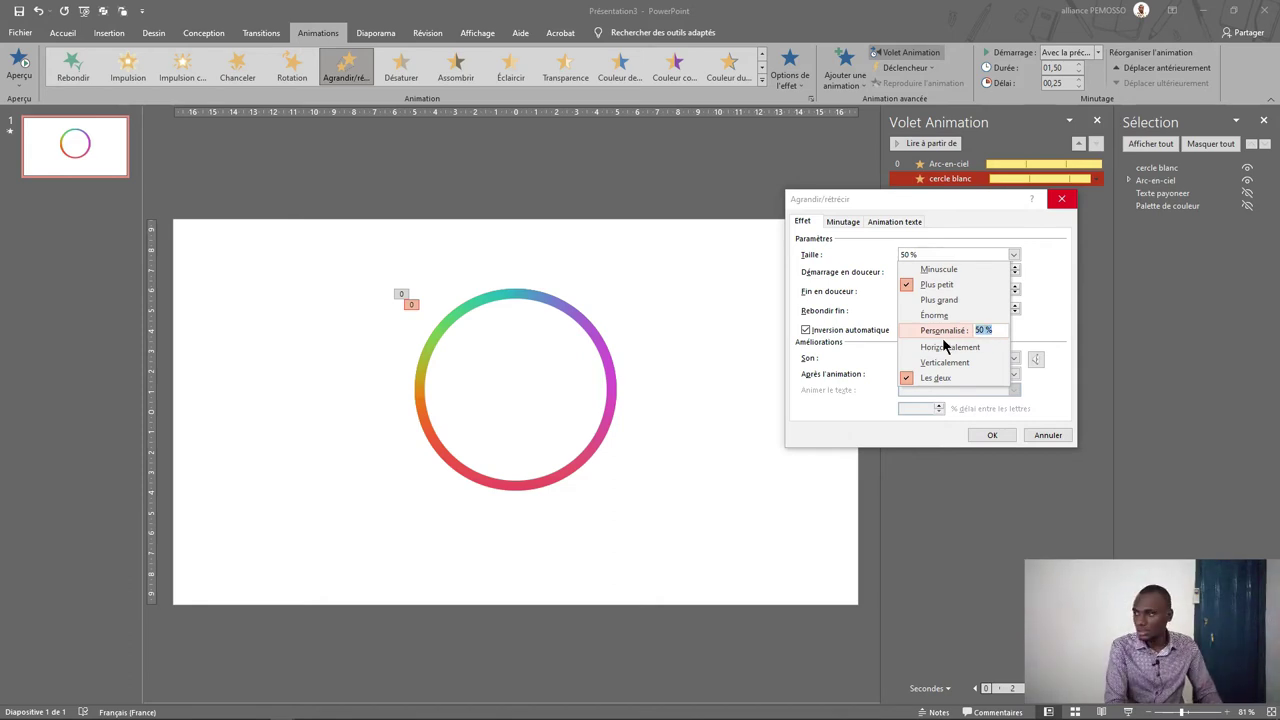
type("95")
key("Return")
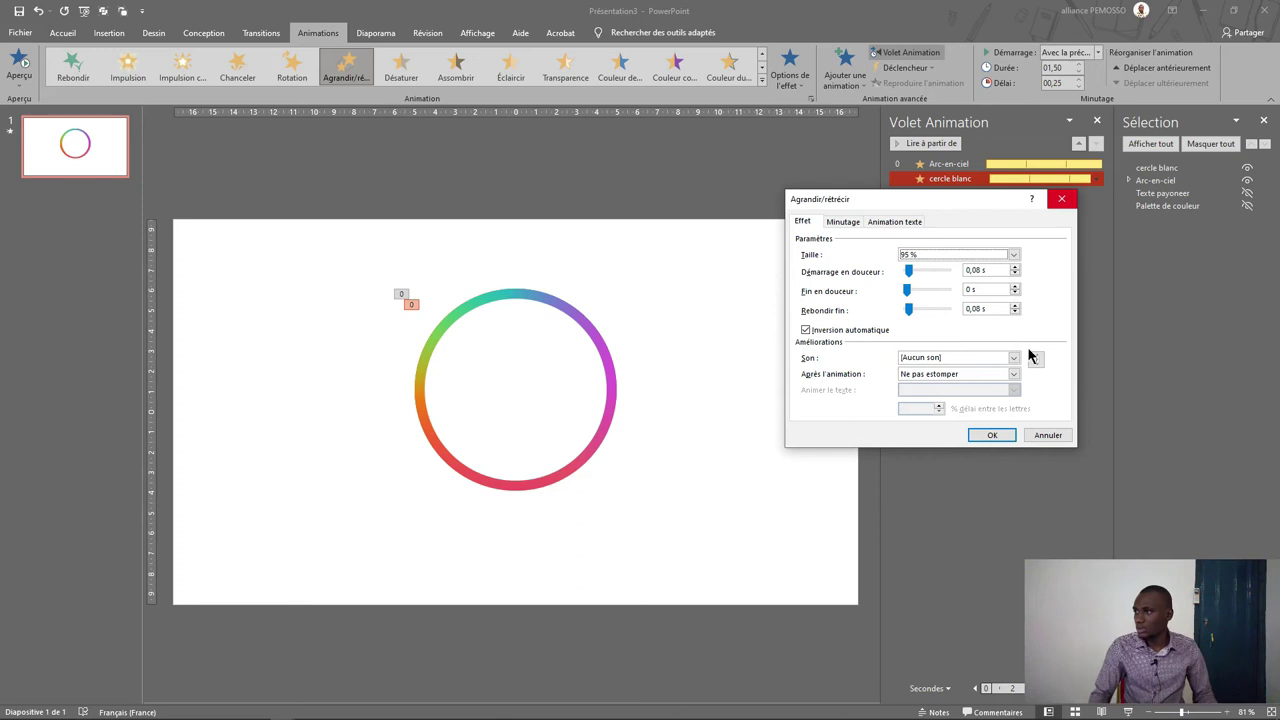
left_click(991, 436)
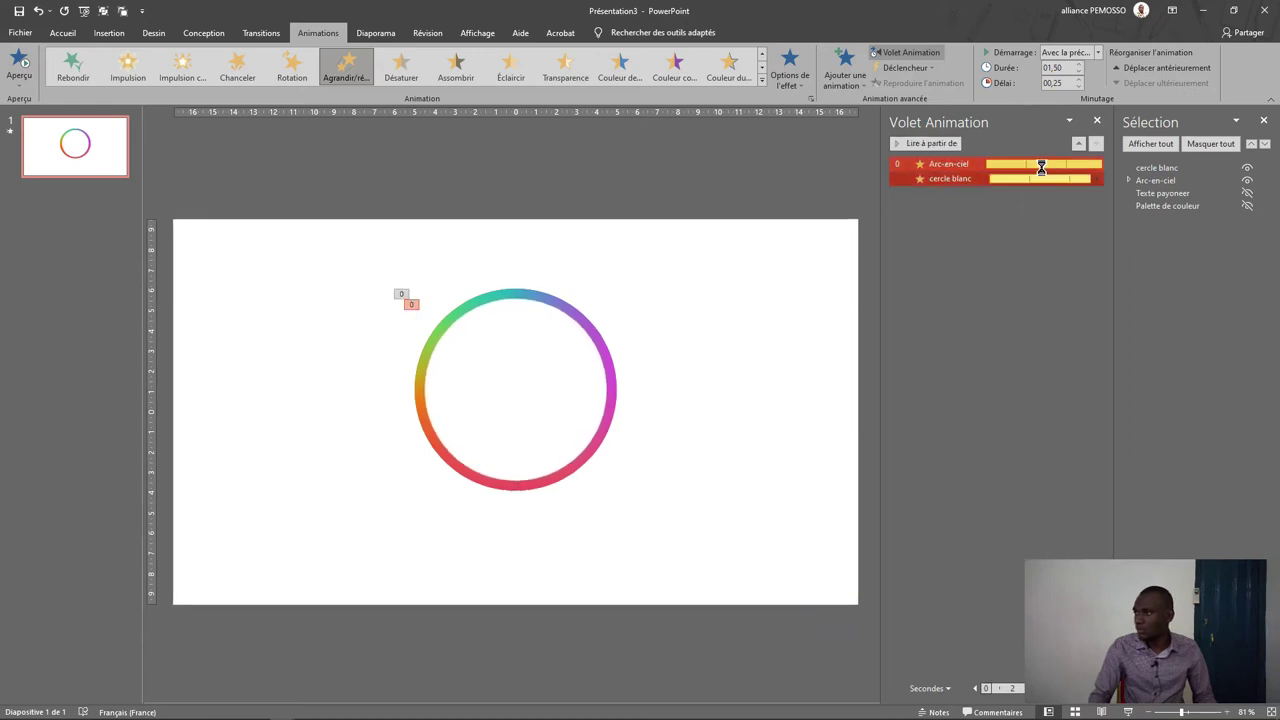
Set the cercle blanc pulse's smooth start and bounce end to 0,1 s and preview.
double_click(1036, 178)
left_click(801, 222)
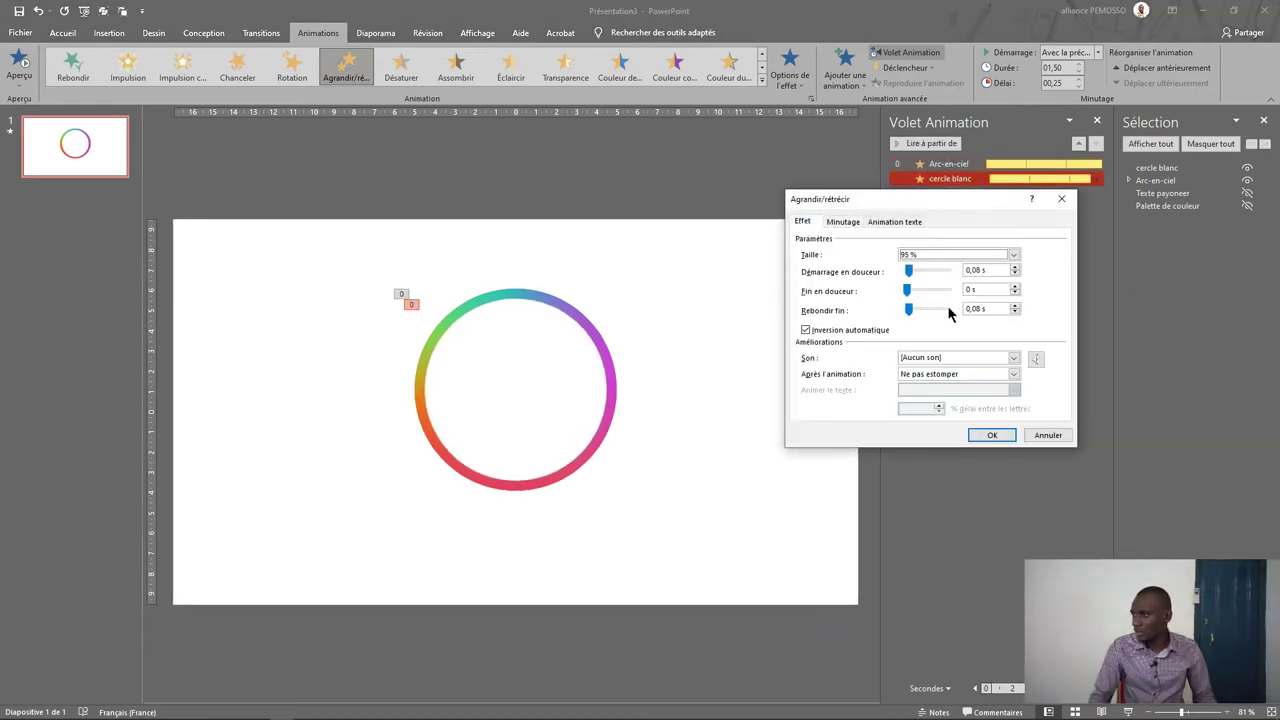
left_click(1016, 268)
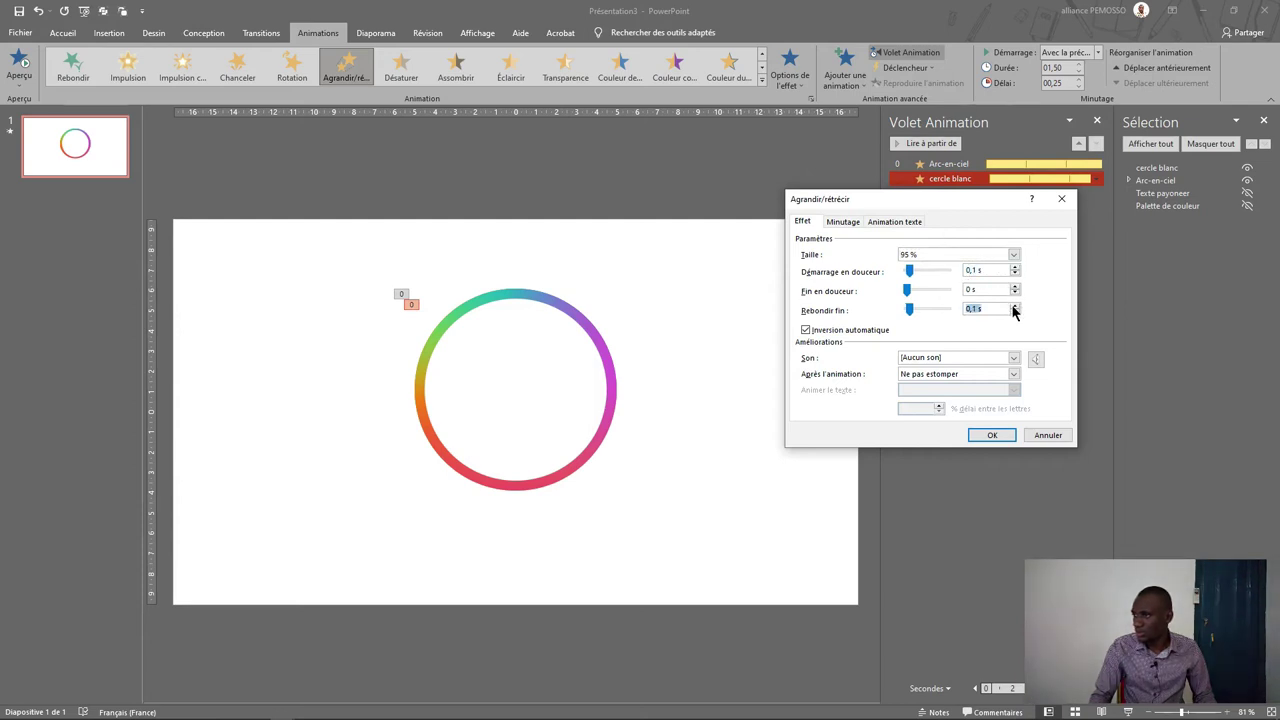
left_click(988, 434)
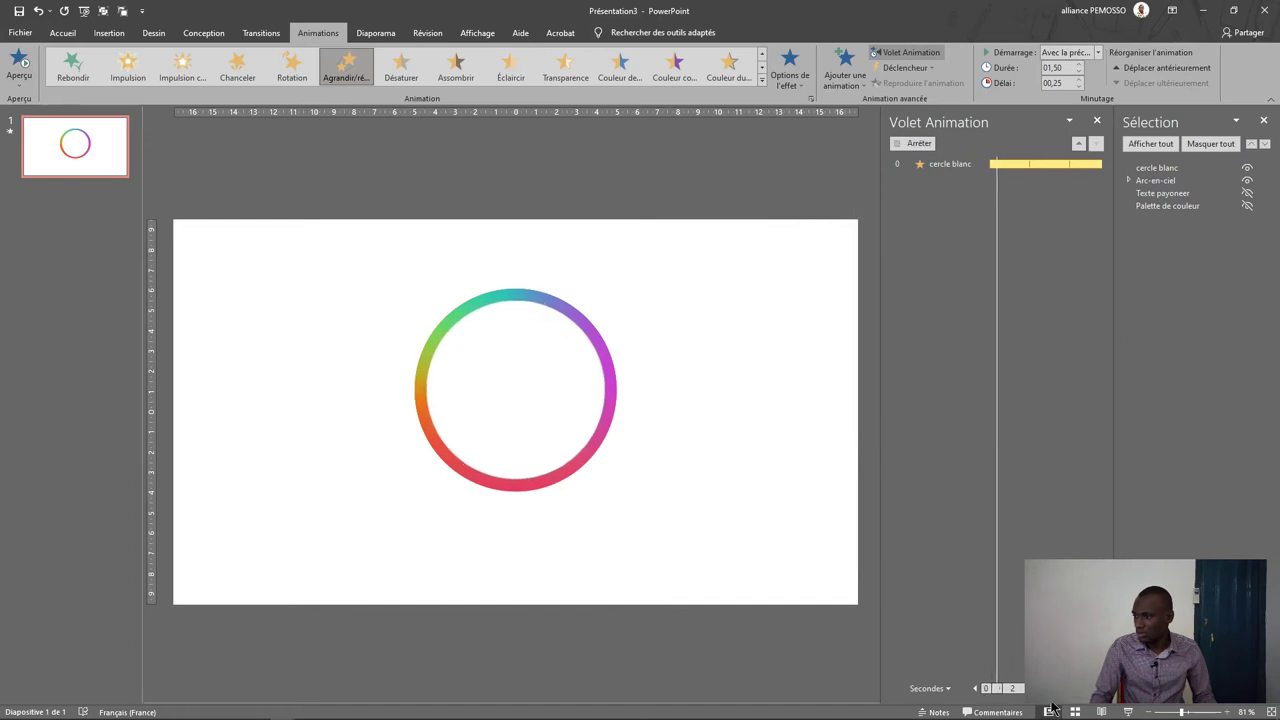
After a slideshow preview, set the white circle's pulse size to a custom 90 %.
left_click(1127, 708)
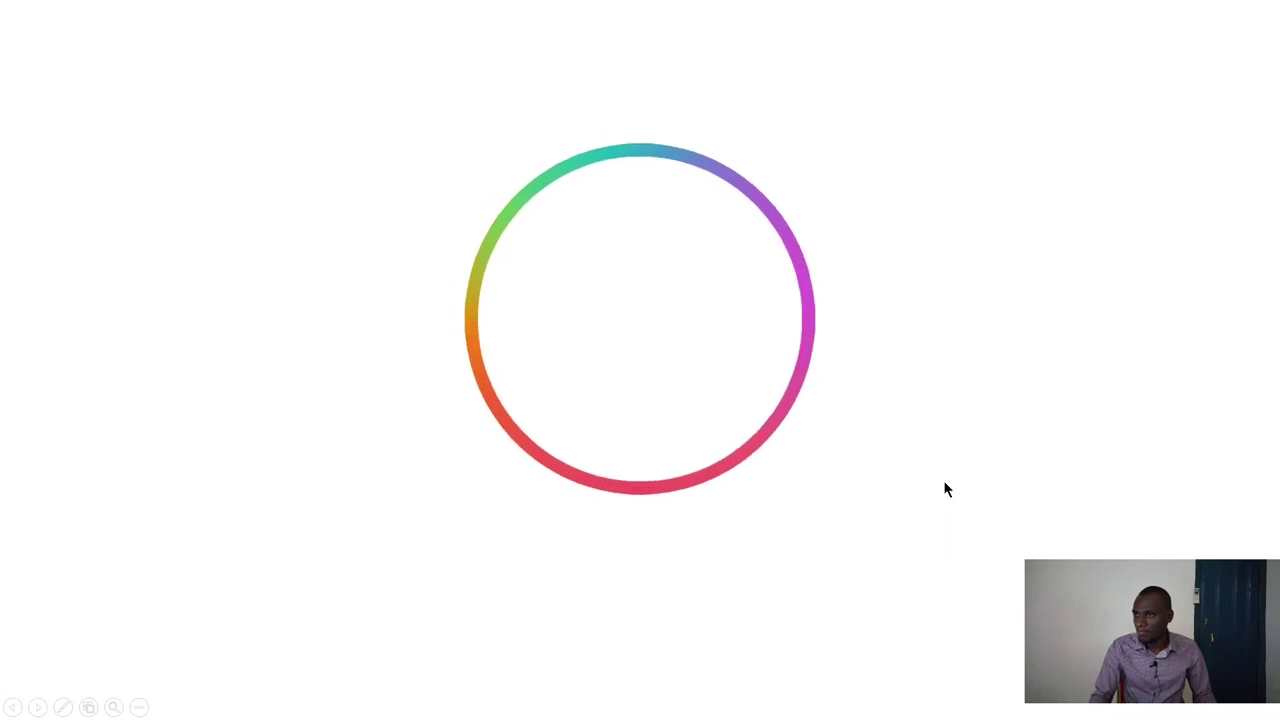
key("Escape")
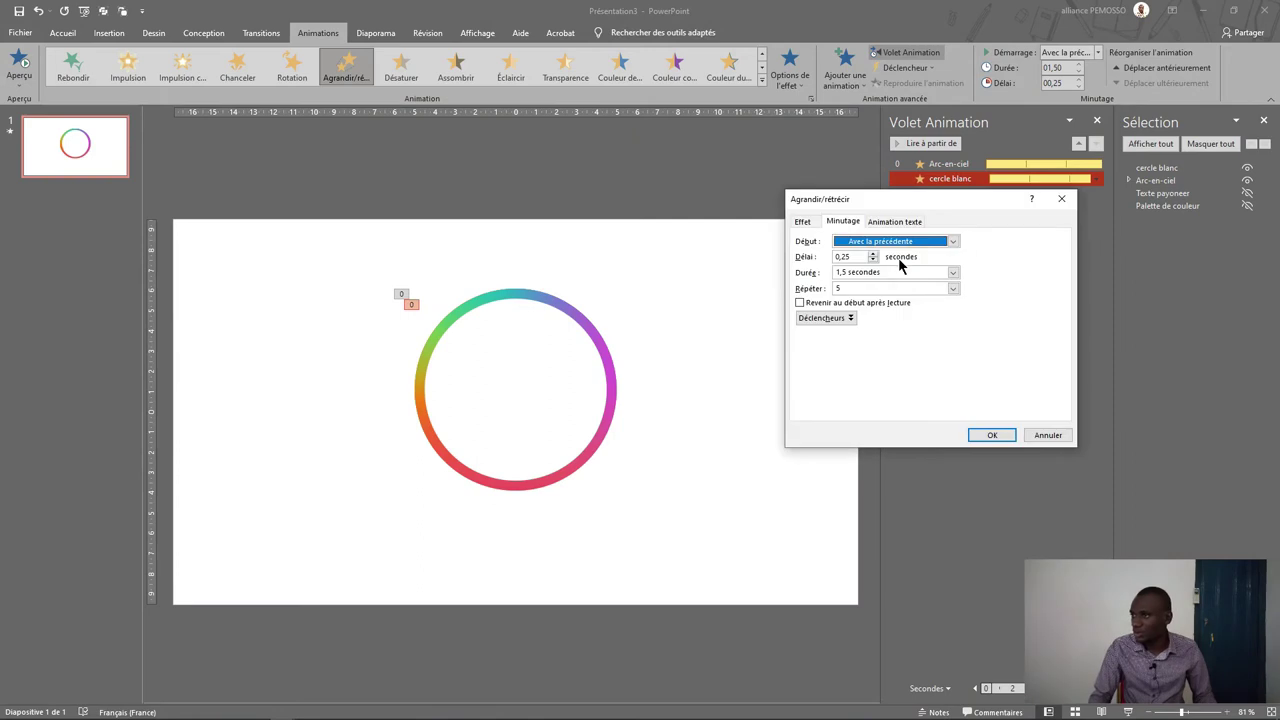
left_click(820, 221)
left_click(947, 256)
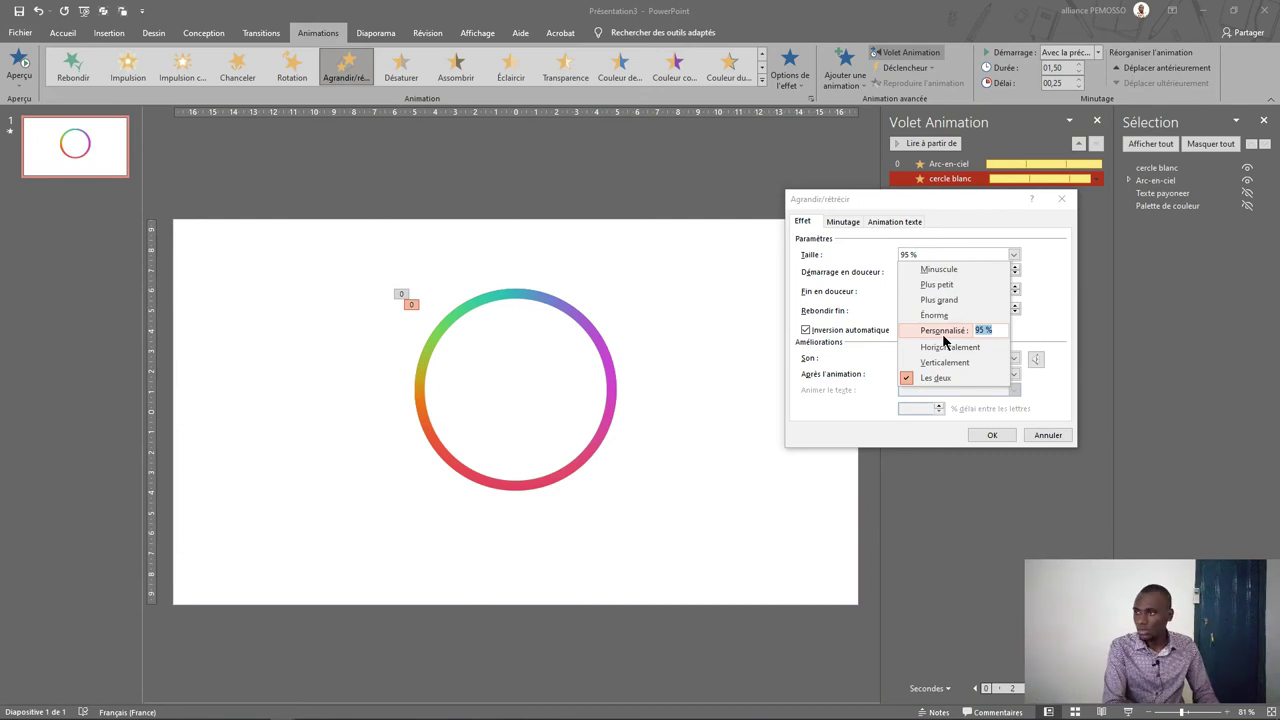
key("Return")
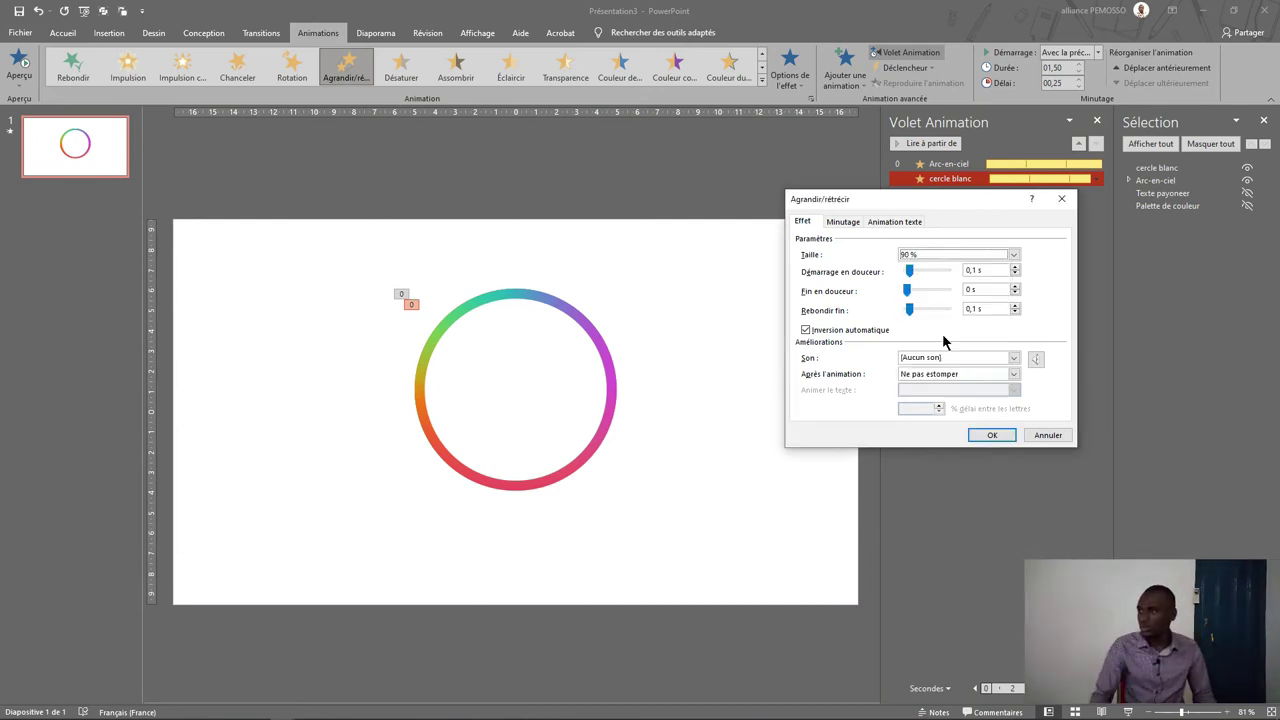
left_click(992, 435)
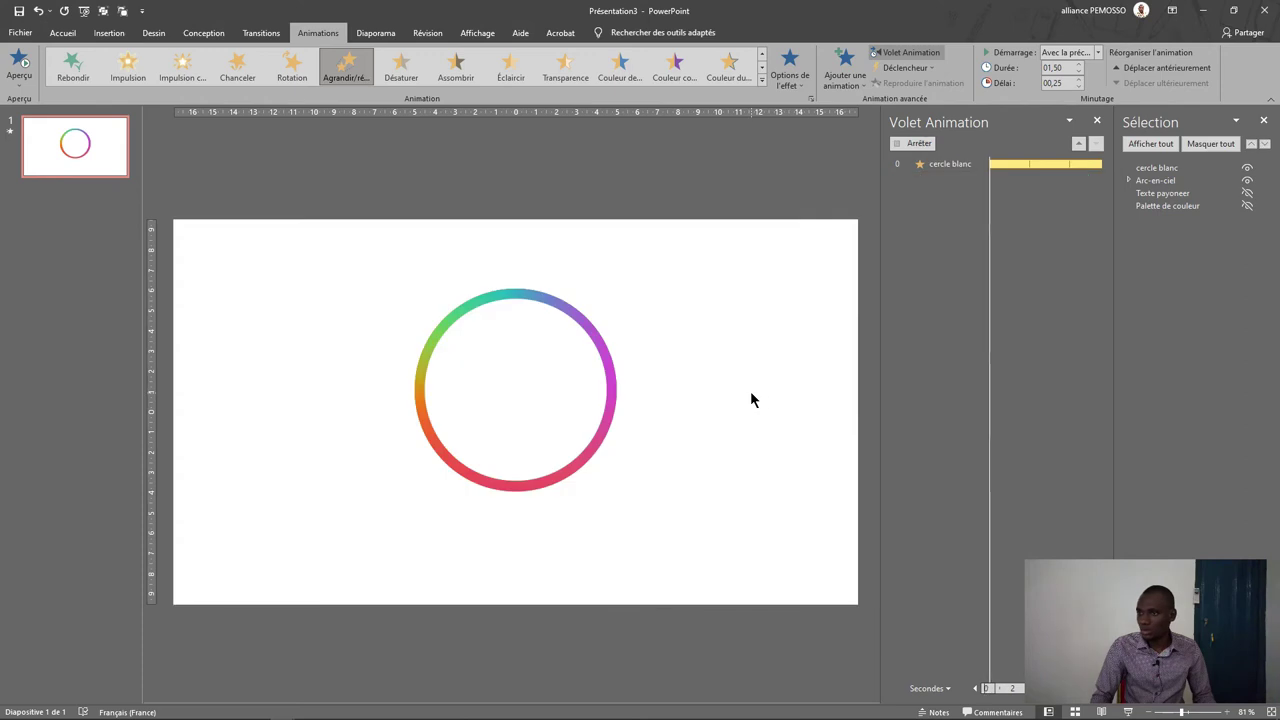
Replay the slideshow twice, then hide cercle blanc to reveal the rainbow disc.
left_click(1074, 711)
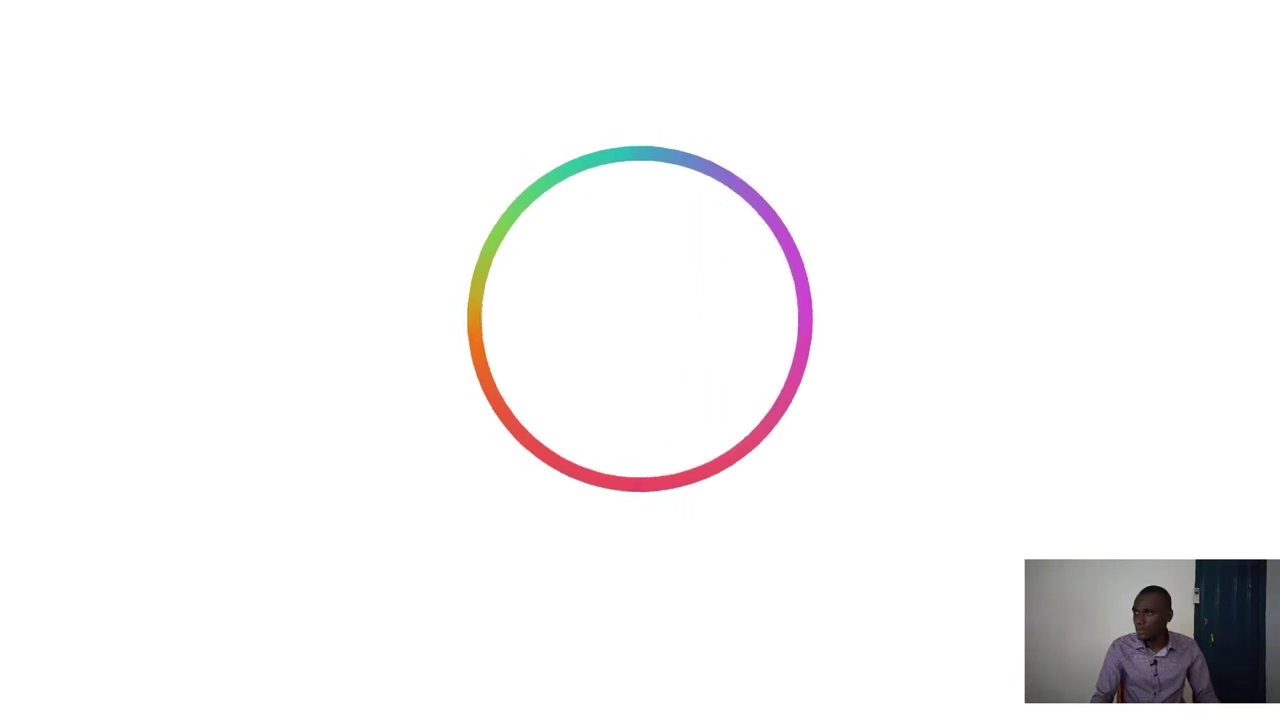
key("Escape")
left_click(509, 372)
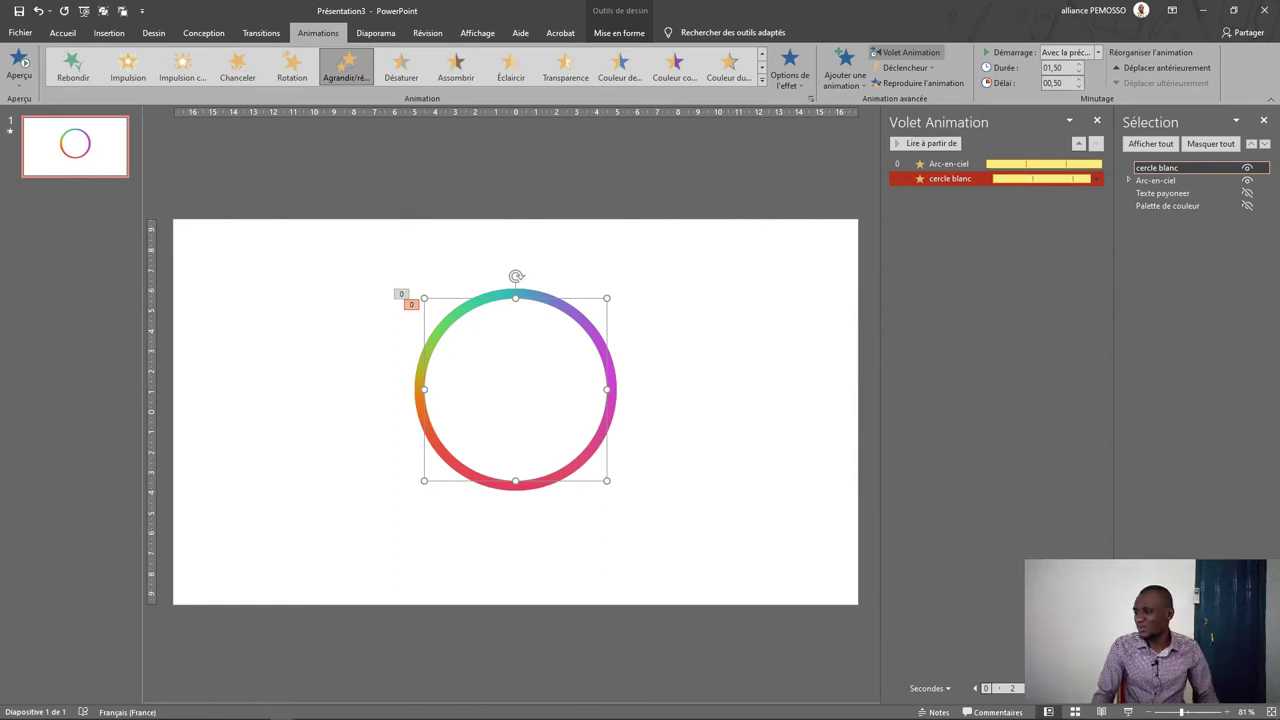
left_click(1127, 712)
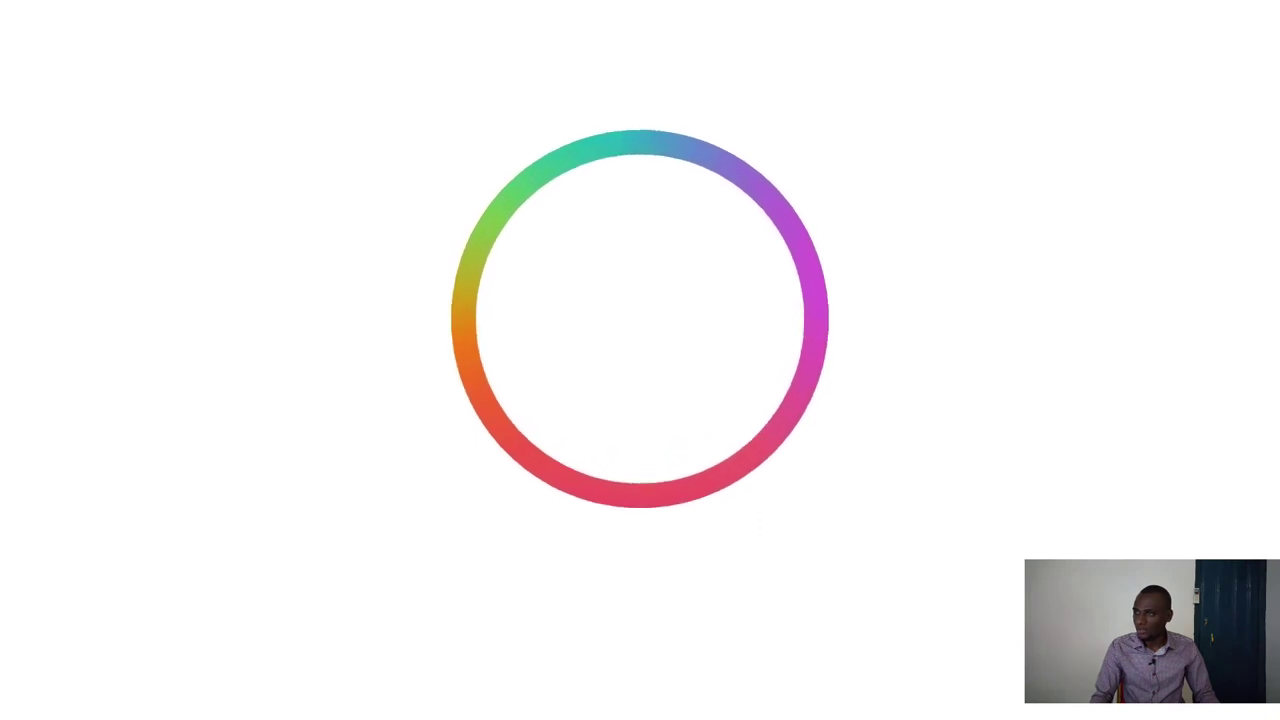
key("Escape")
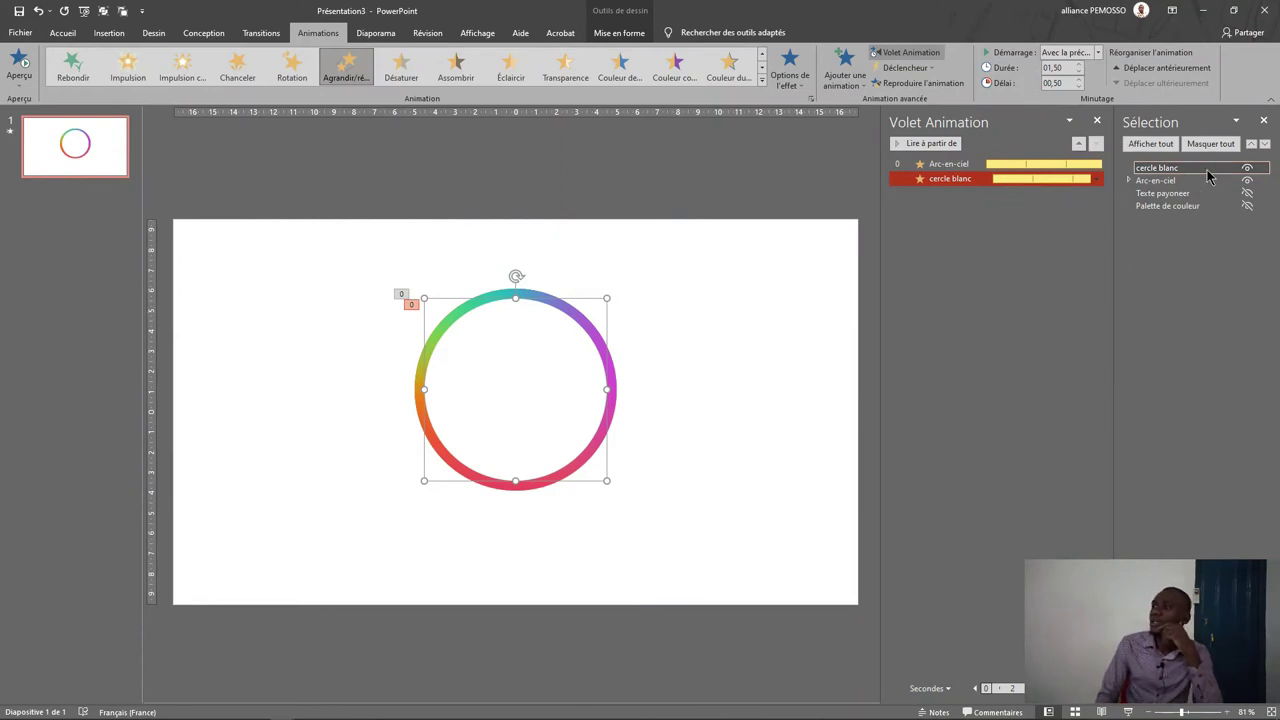
left_click(1247, 169)
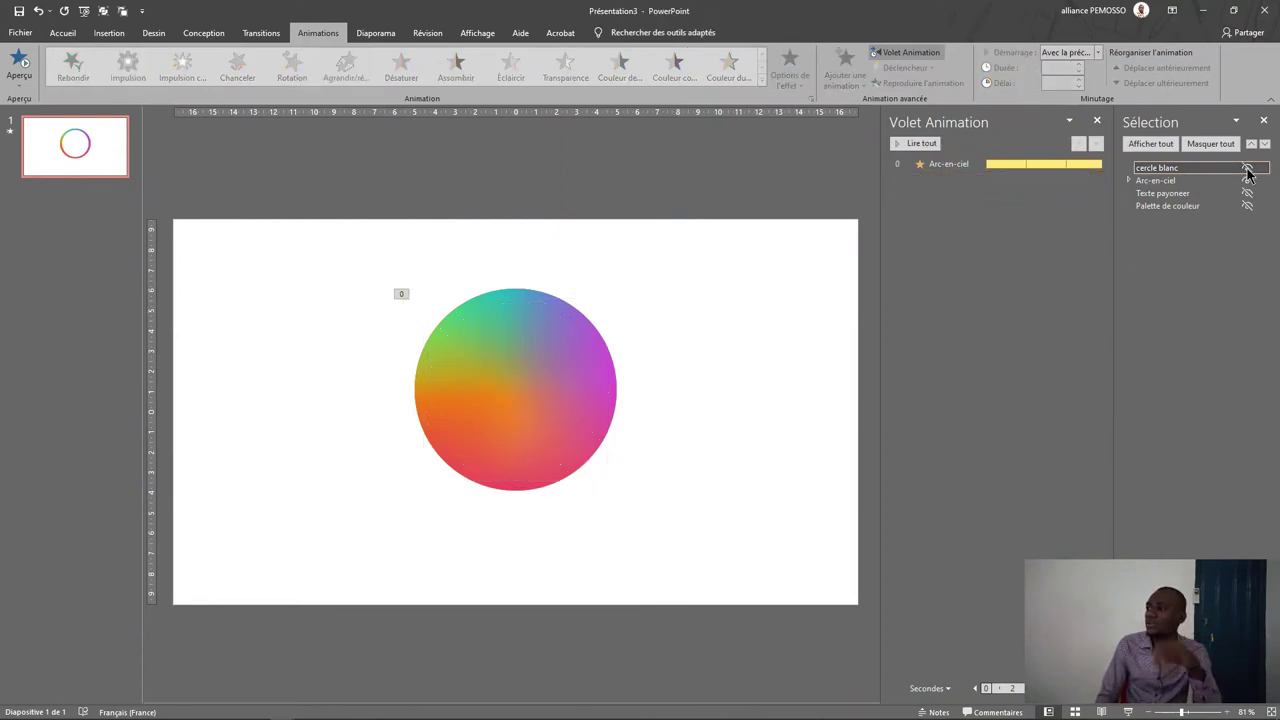
Give the Arc-en-ciel 90 % pulse a 0,1 s smooth start and 0,1 s bounce end.
left_click(1195, 181)
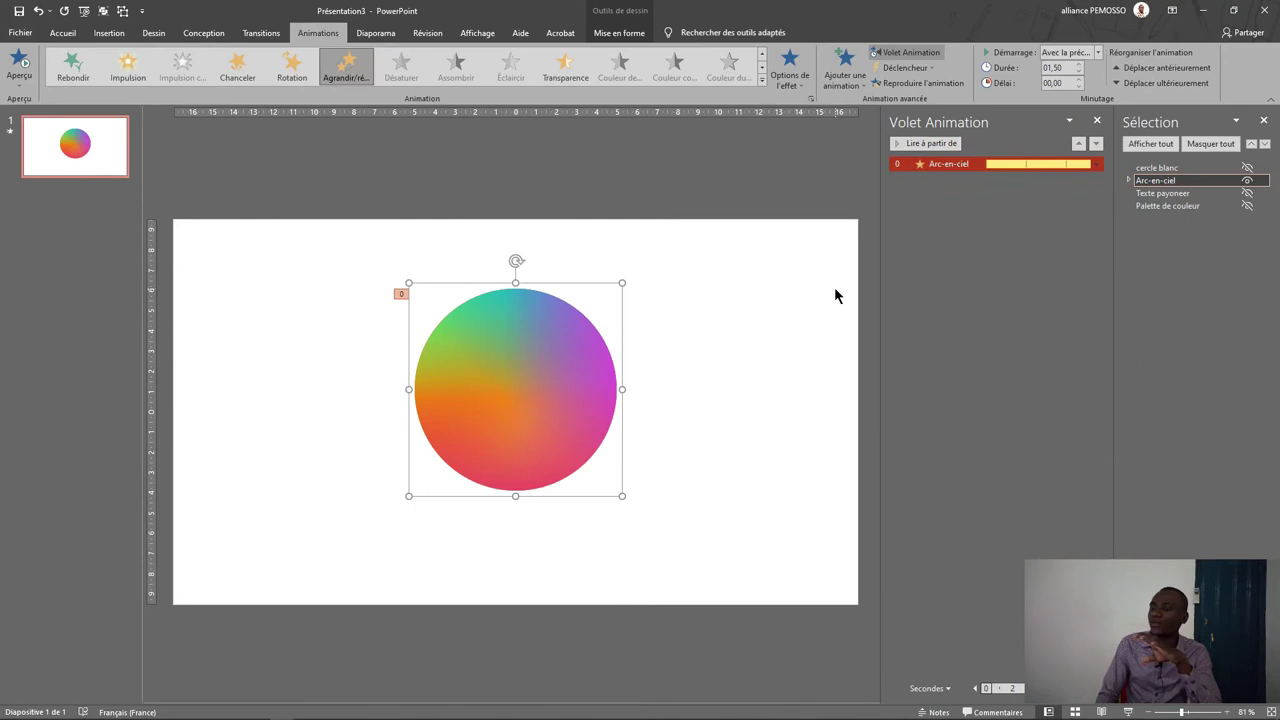
double_click(1027, 164)
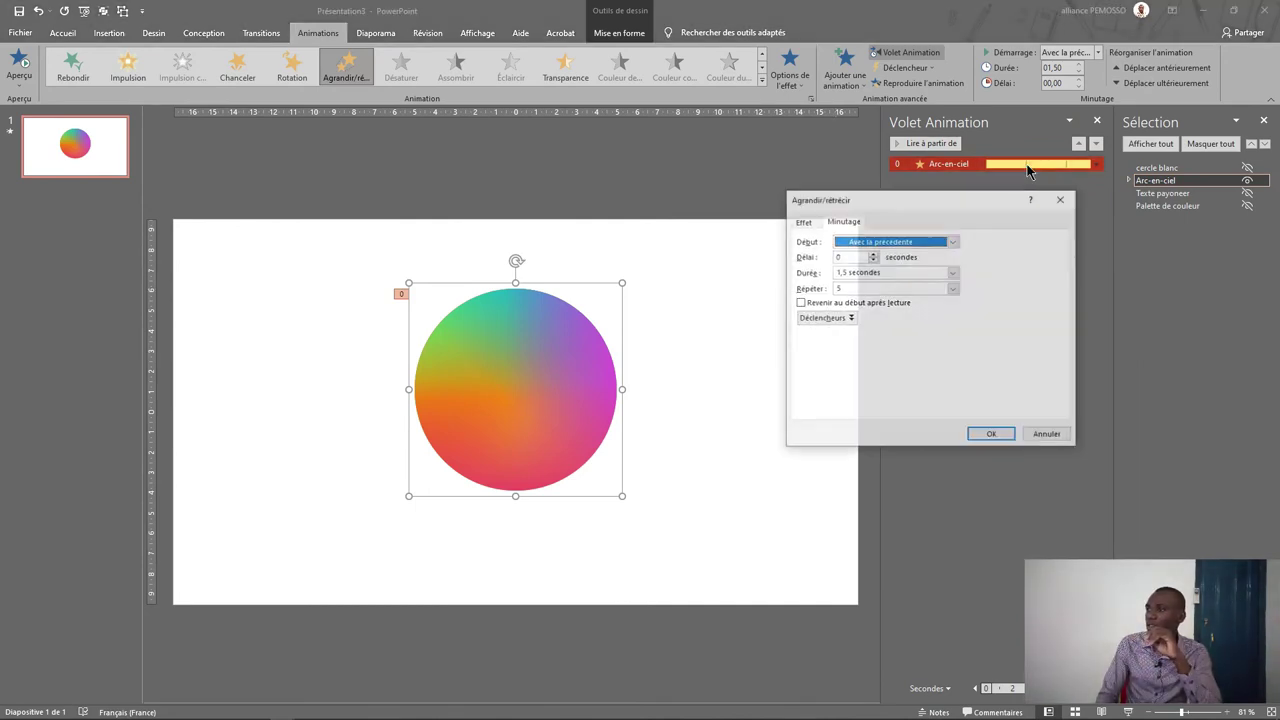
left_click(803, 222)
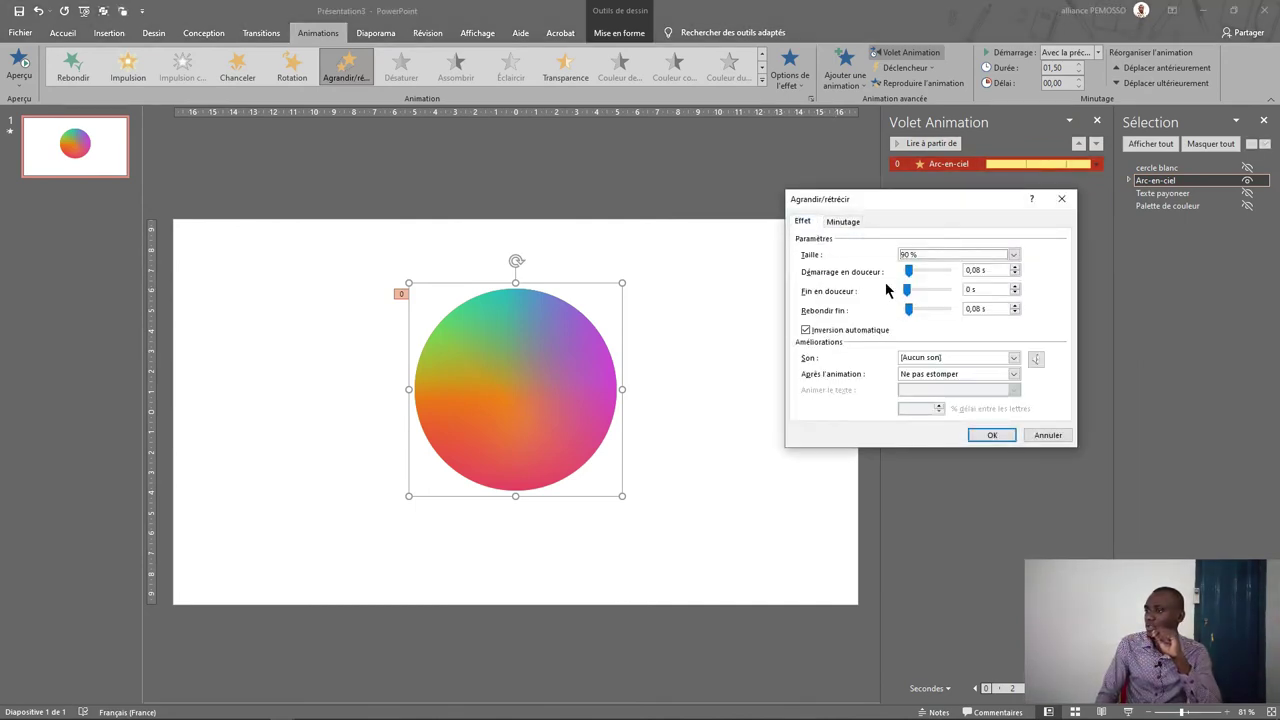
left_click(1014, 267)
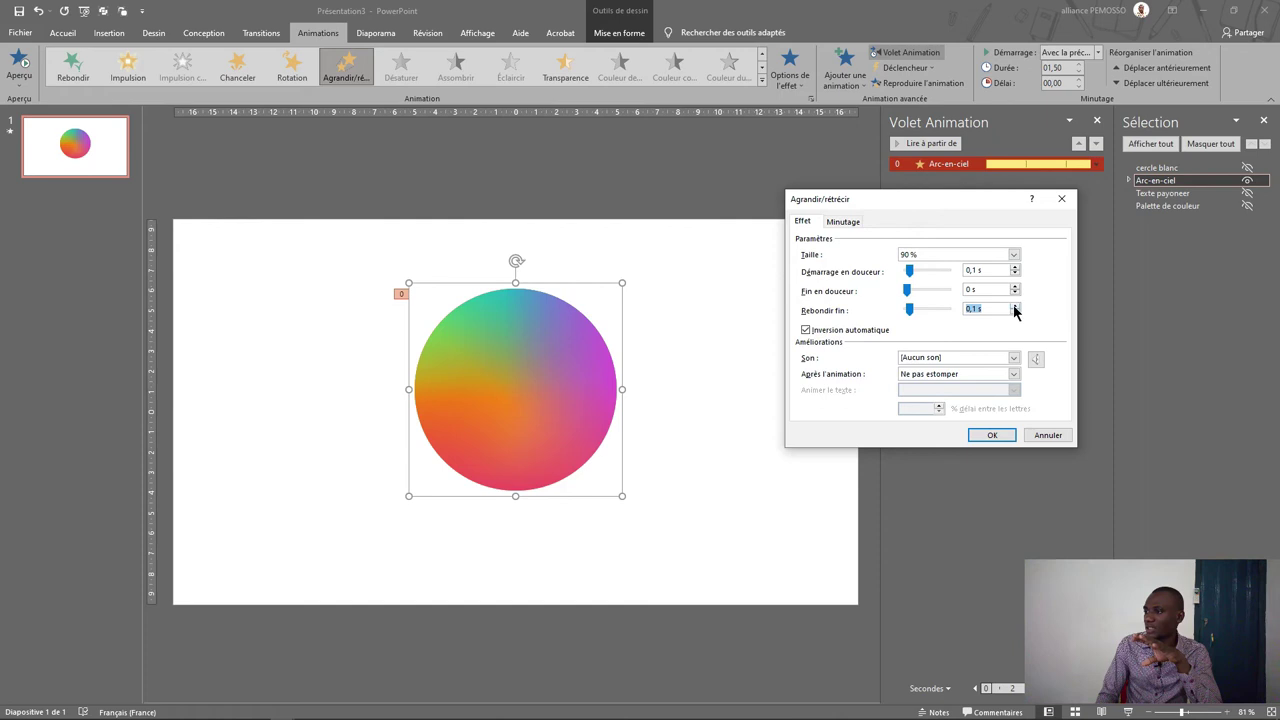
left_click(1012, 440)
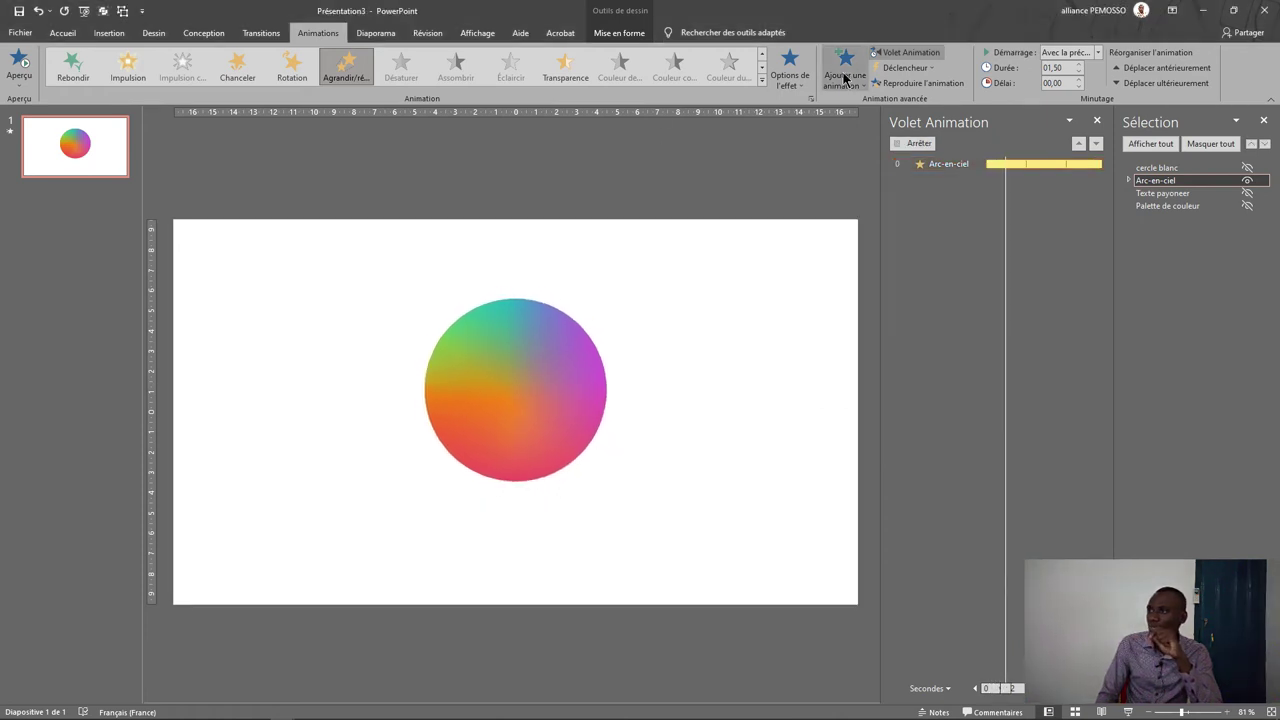
Add a Rotation emphasis to the Arc-en-ciel disc, starting With Previous.
left_click(845, 78)
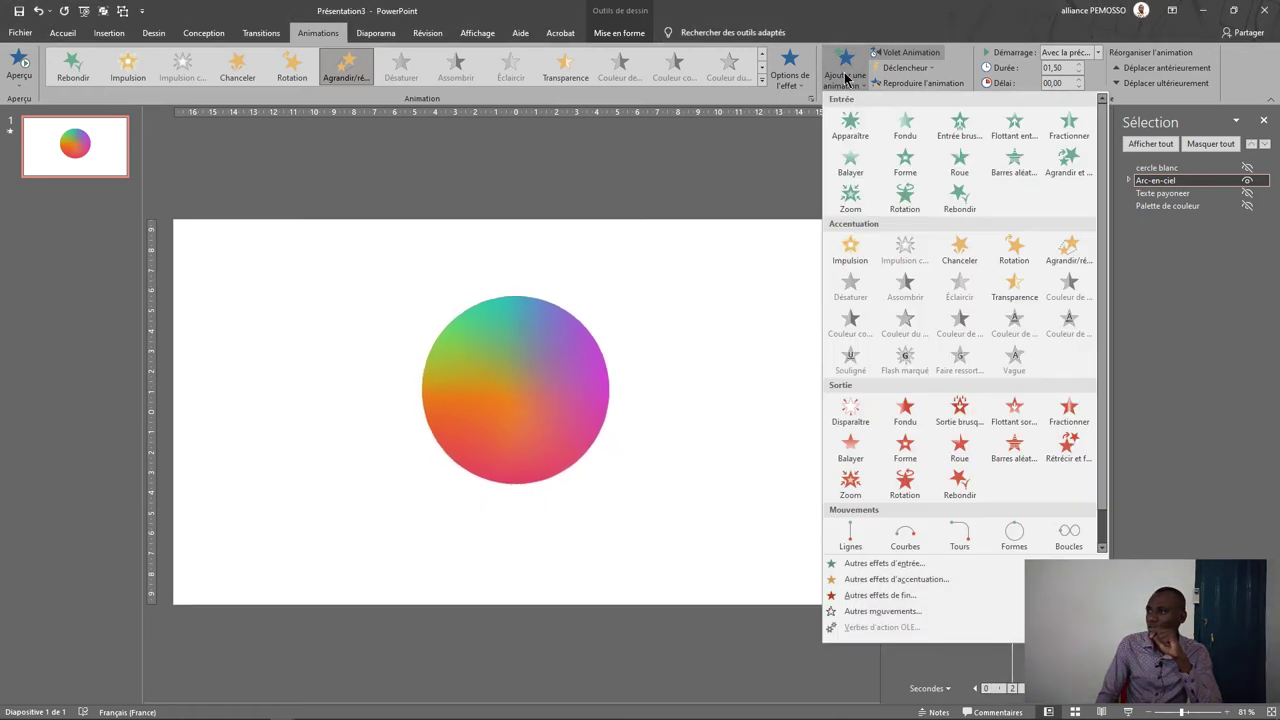
left_click(1020, 252)
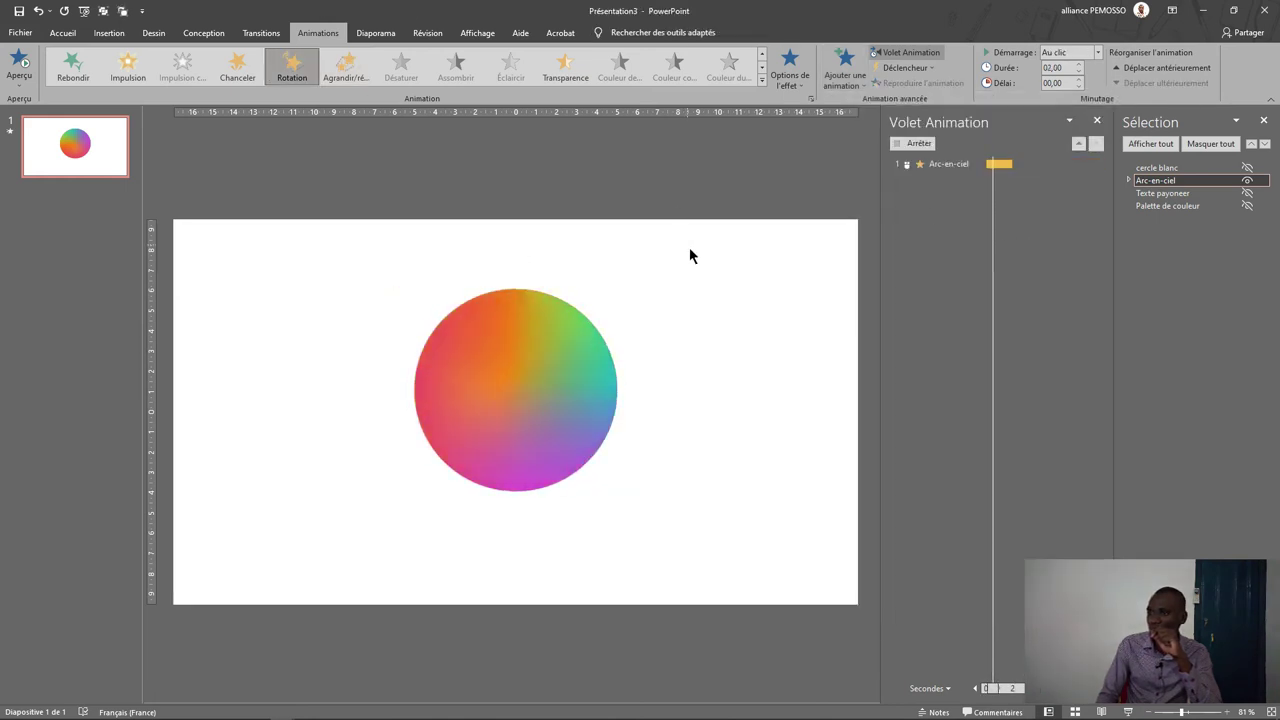
left_click(1097, 56)
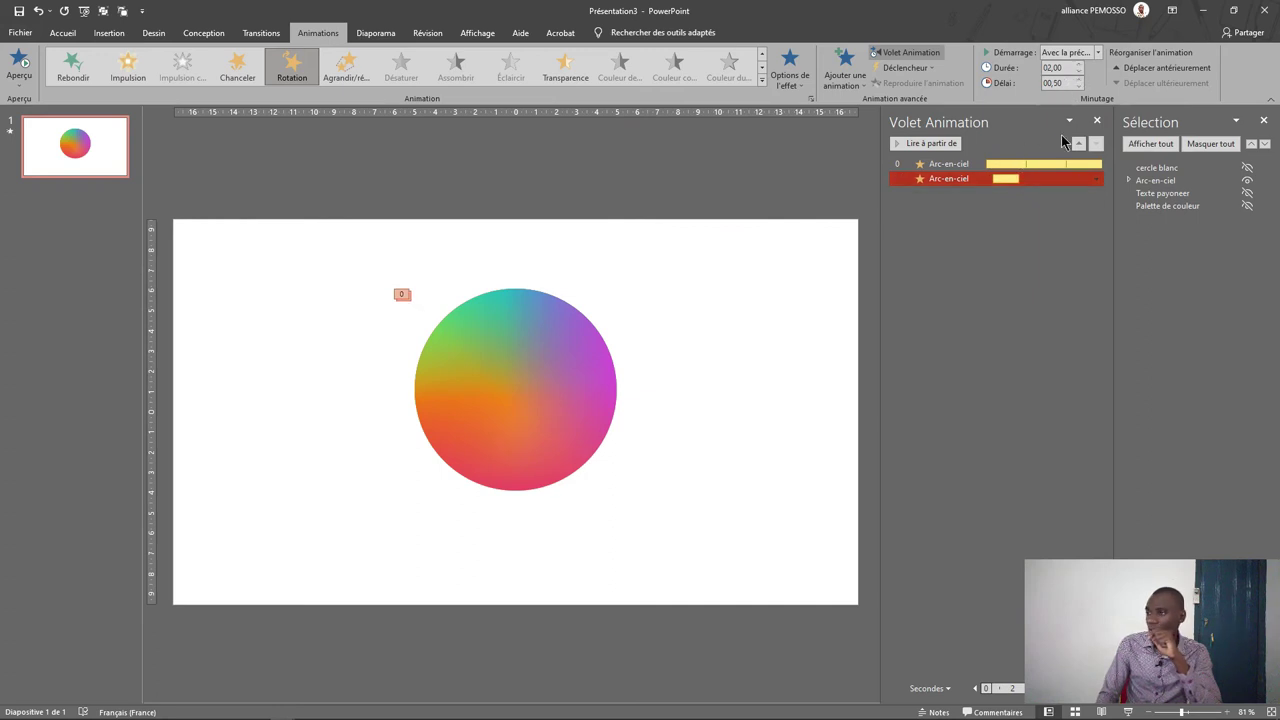
Unhide cercle blanc, move the rainbow rotation above its pulse, and shift both 0,3 s later.
left_click(1249, 168)
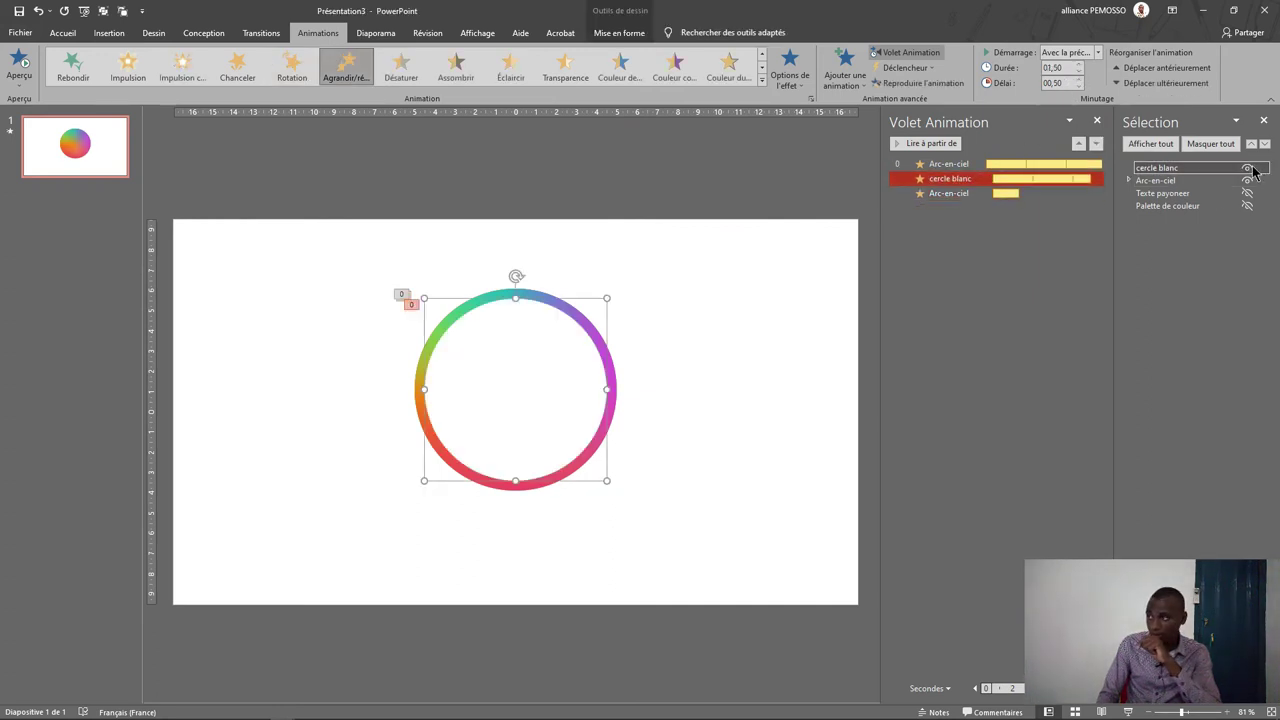
left_click(1036, 194)
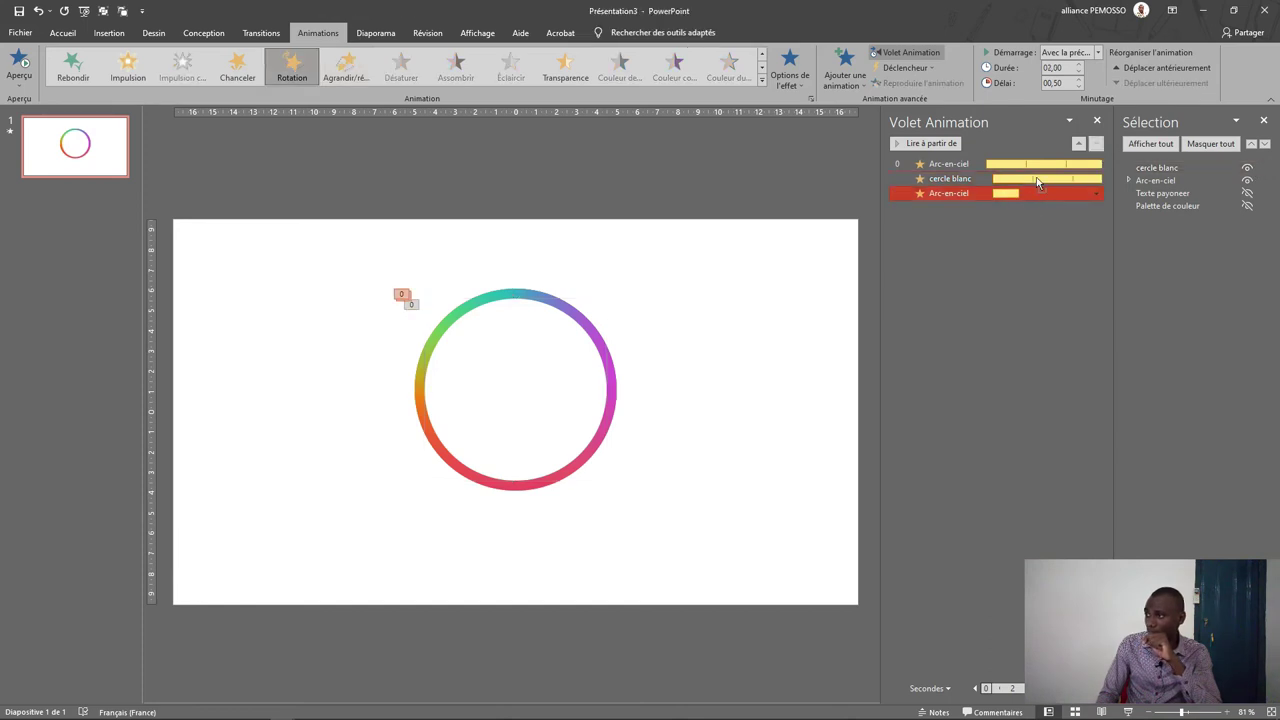
left_click_drag(1037, 182, 1037, 172)
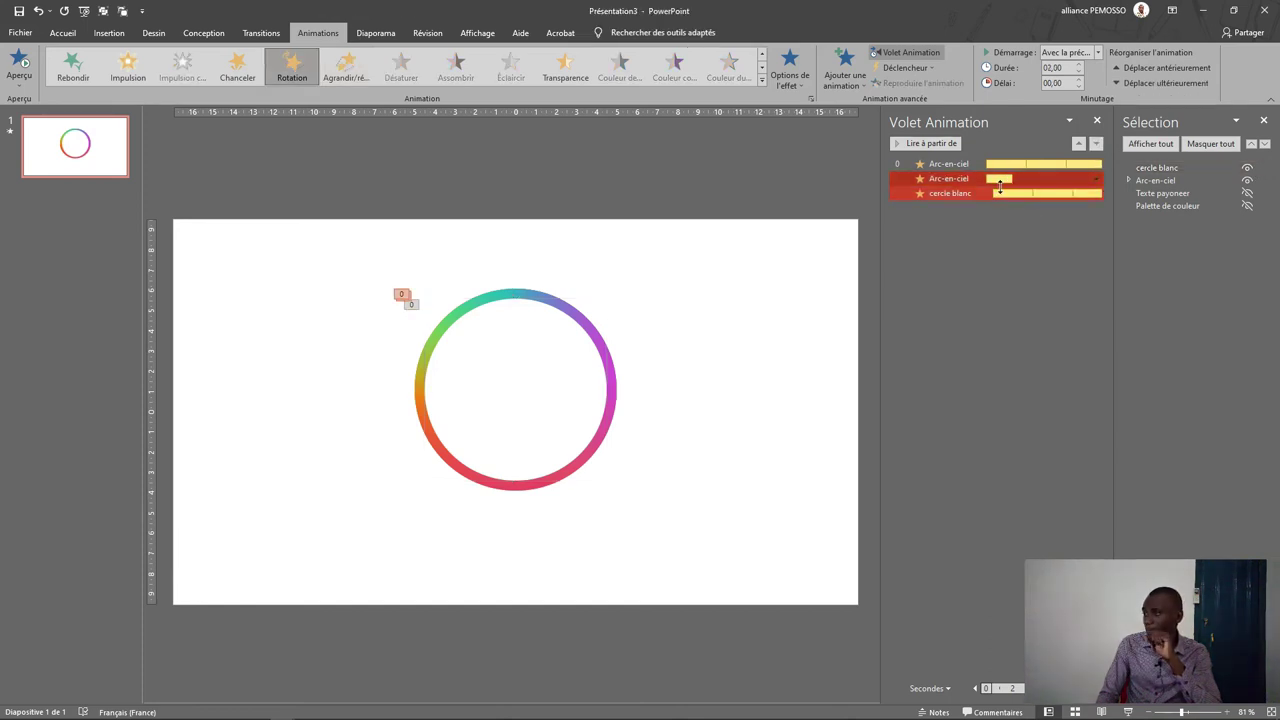
left_click_drag(1006, 180, 1012, 180)
left_click(1008, 193)
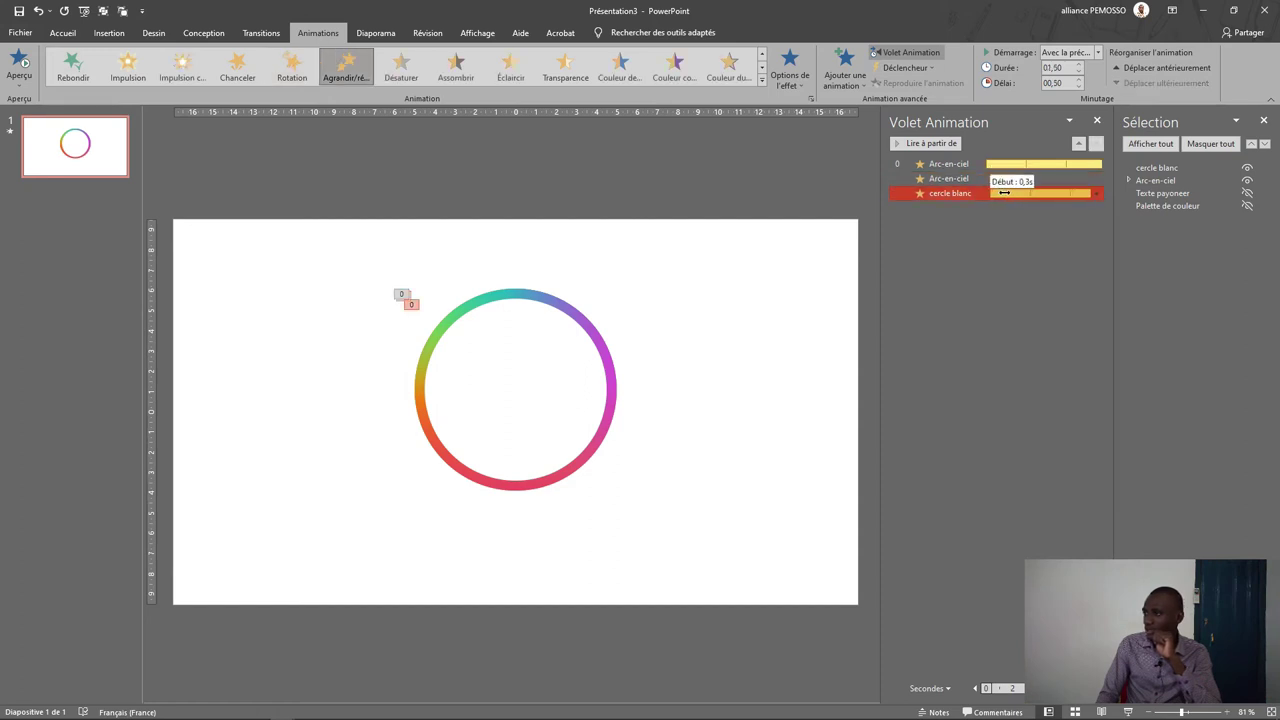
left_click(1001, 164, "ctrl")
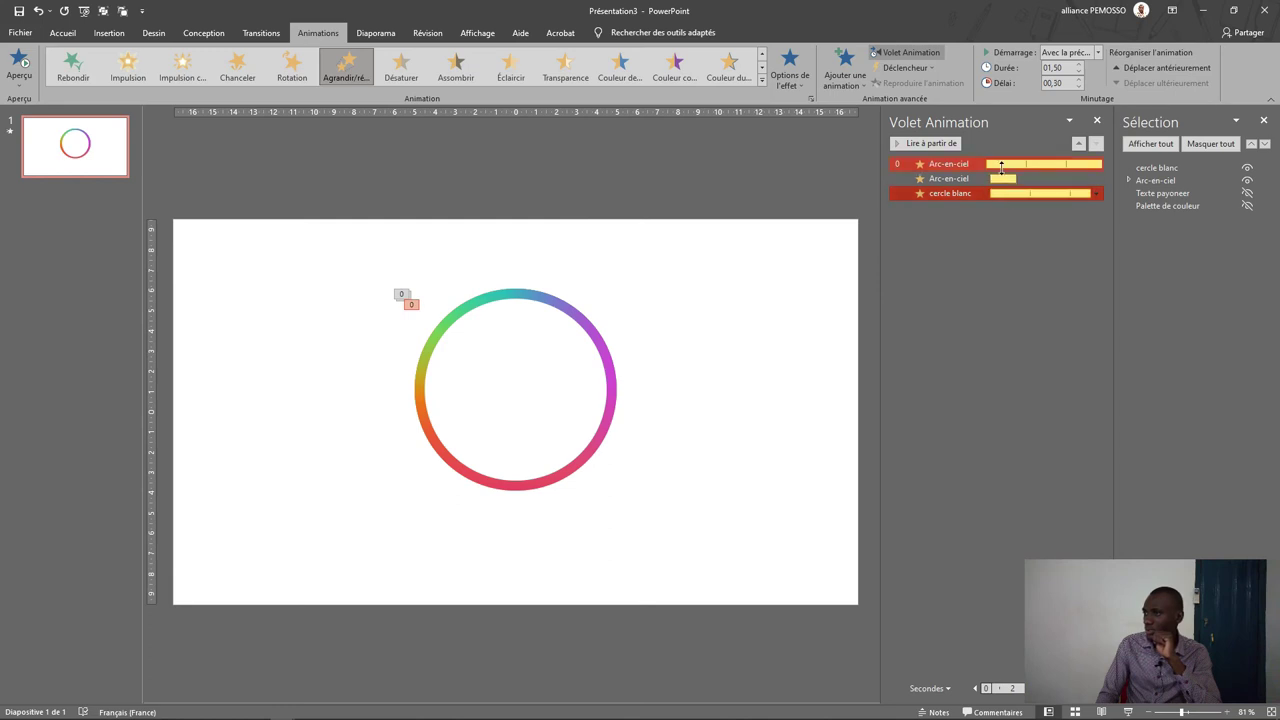
left_click(1004, 179)
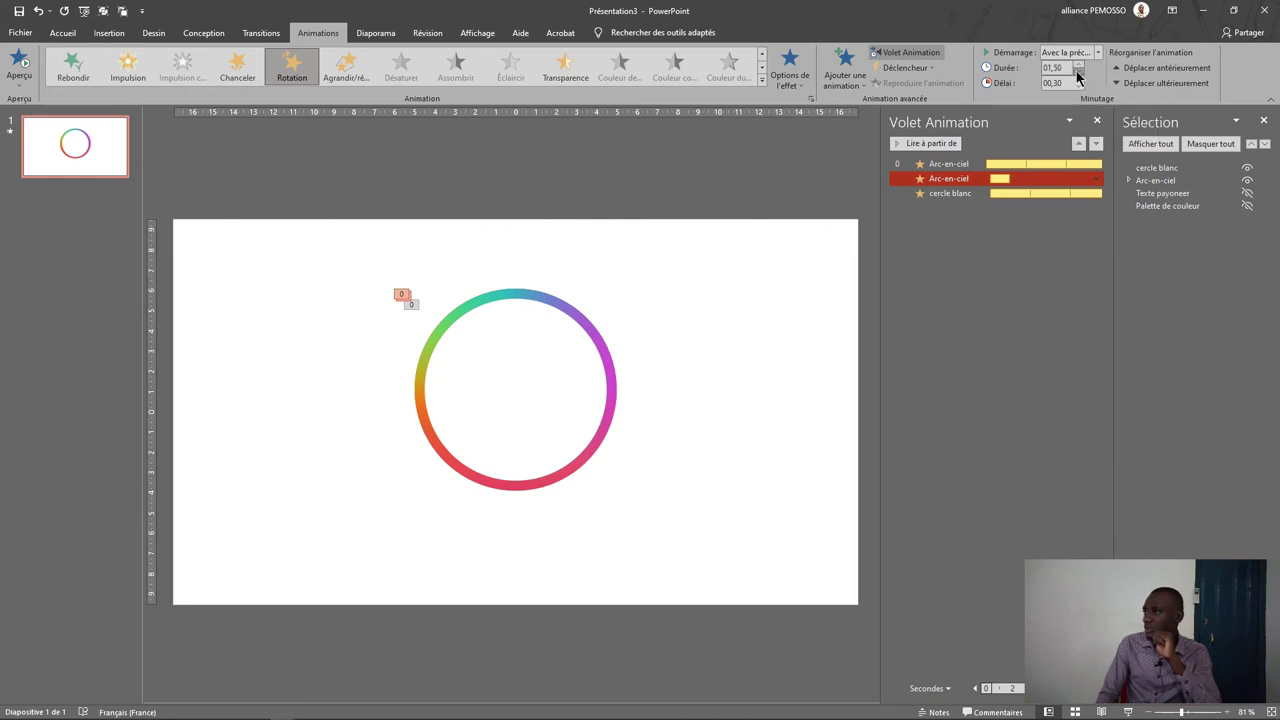
Make the Arc-en-ciel rotation repeat 5 times and preview the spin full-screen.
double_click(1062, 180)
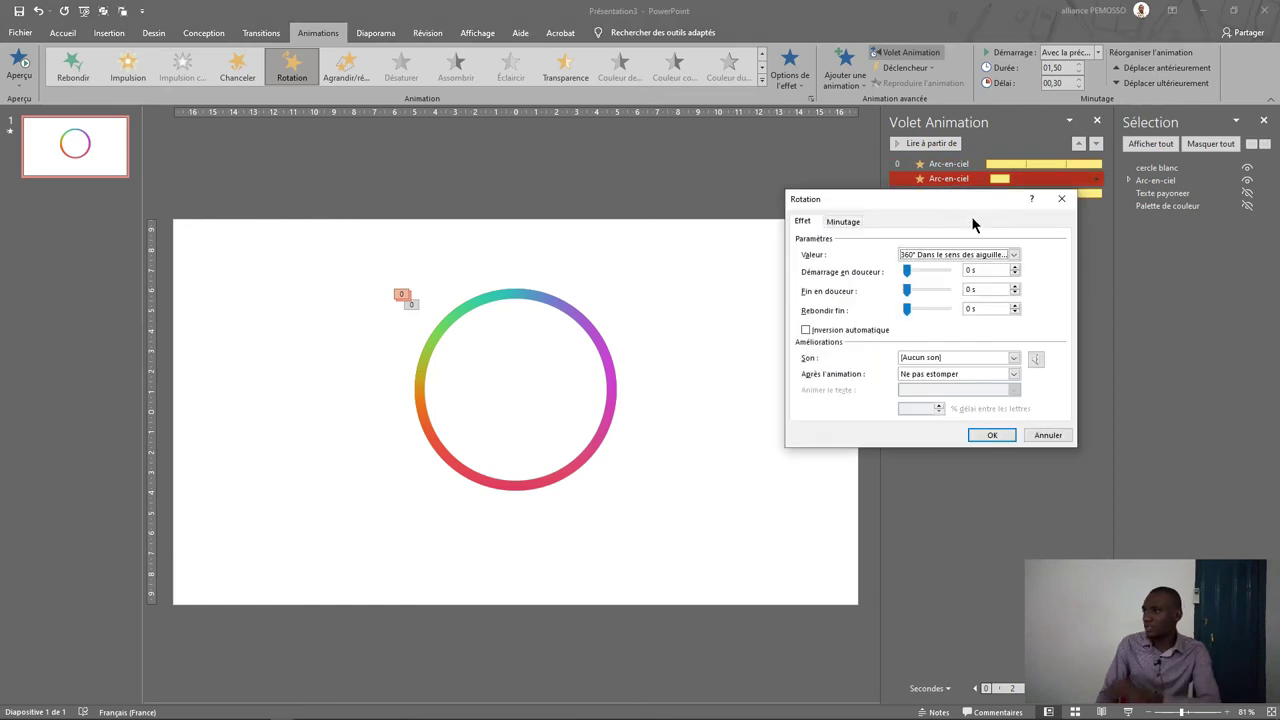
left_click(836, 222)
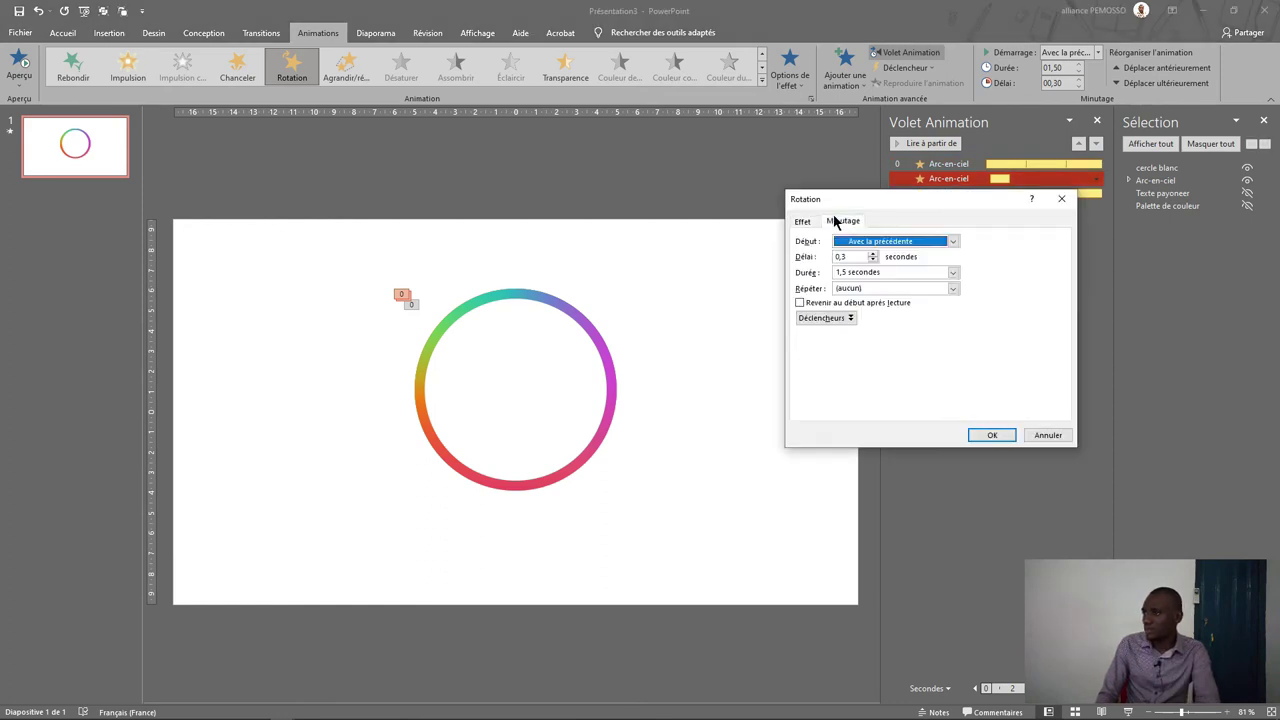
left_click(955, 287)
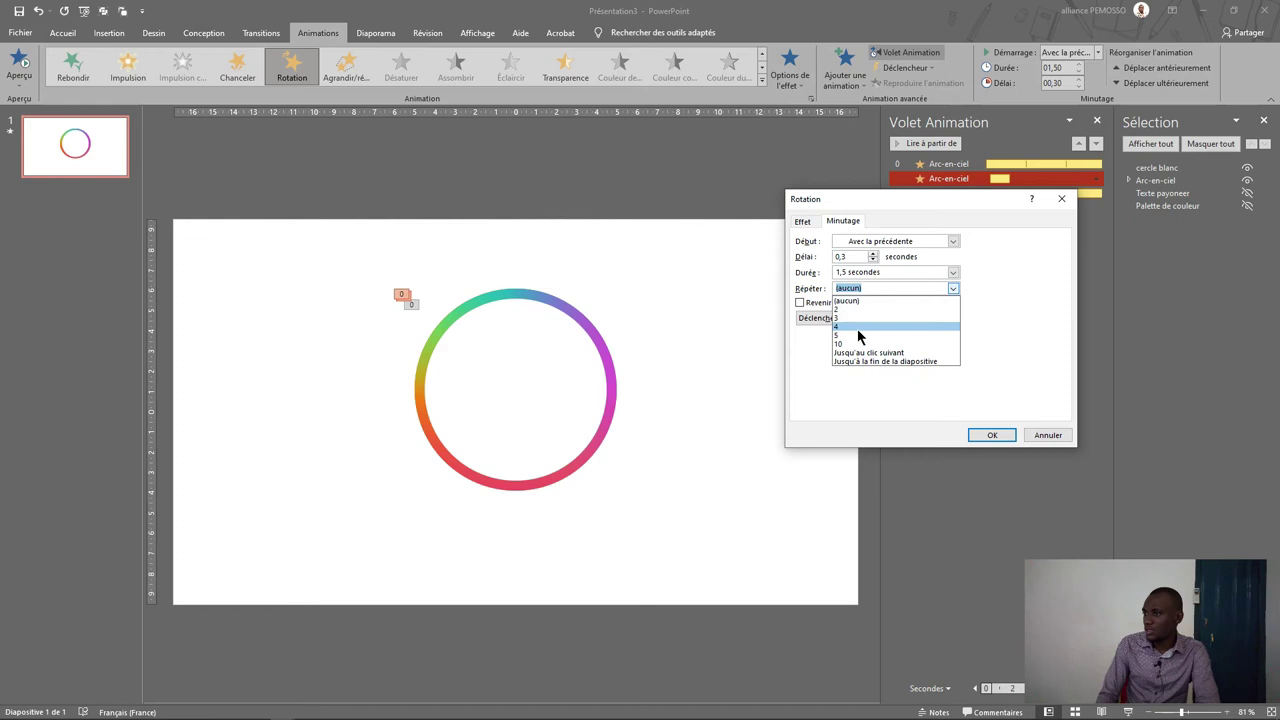
left_click(858, 336)
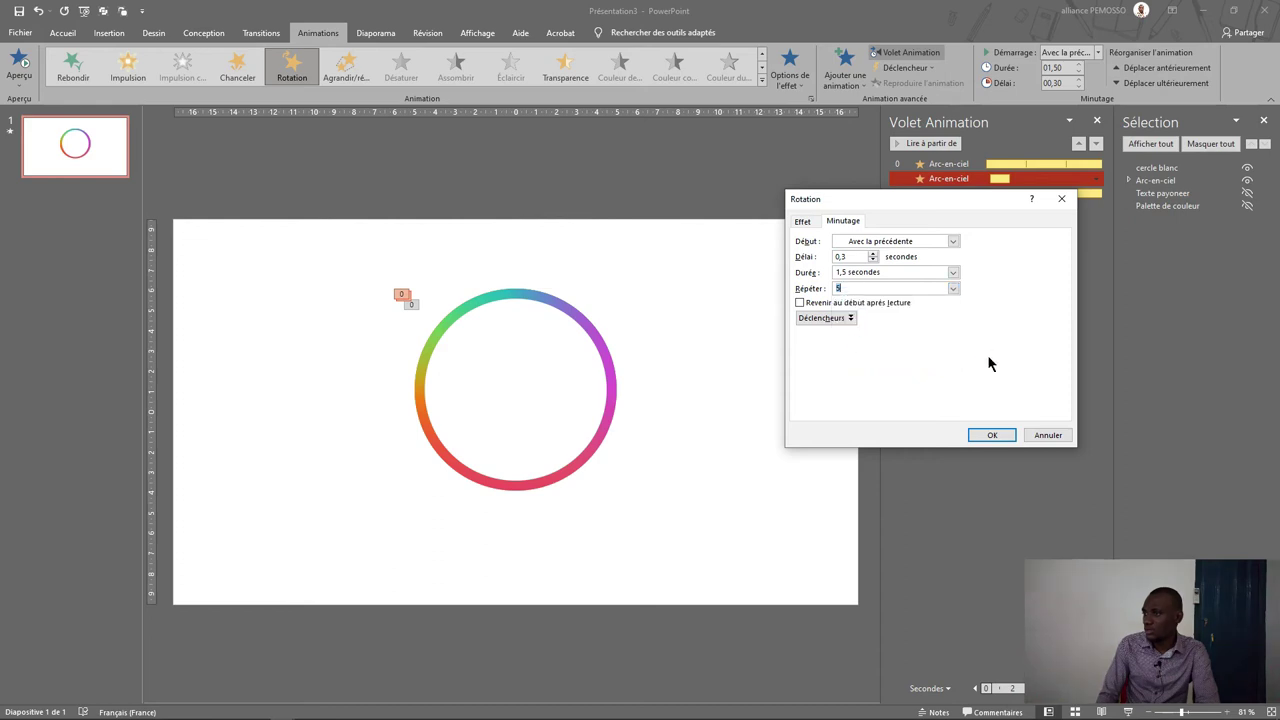
left_click(990, 438)
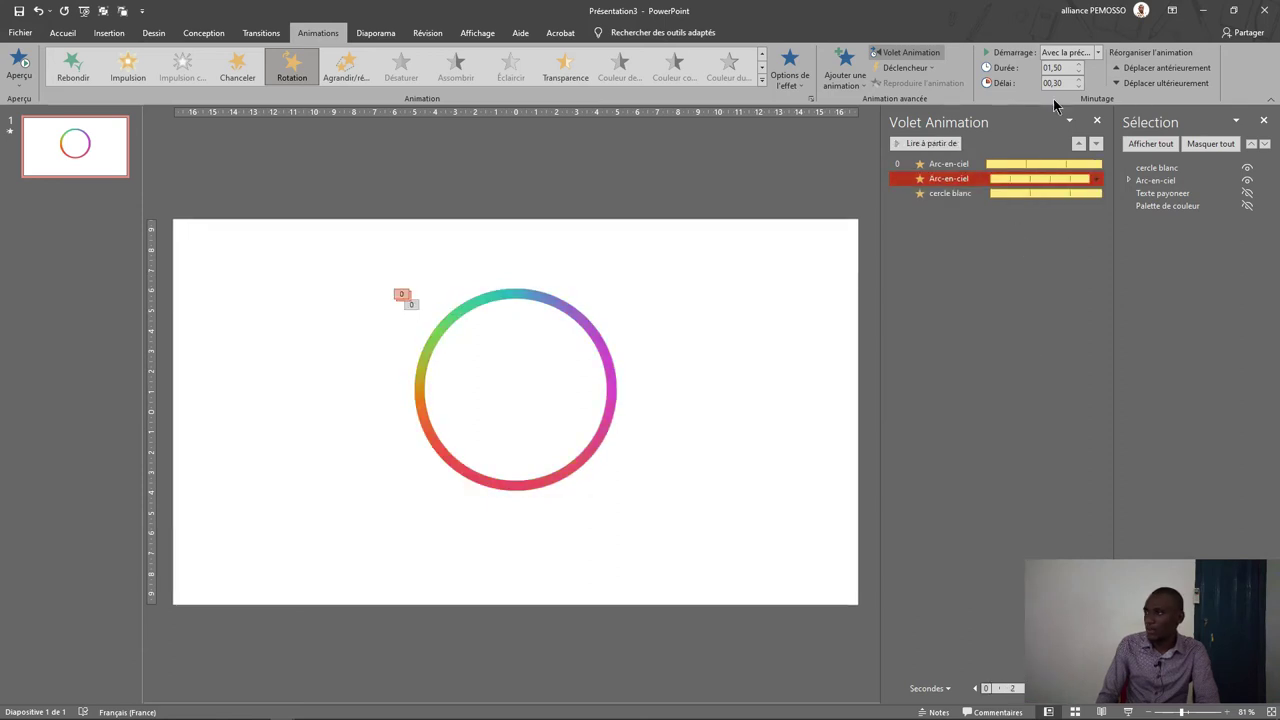
left_click(1128, 711)
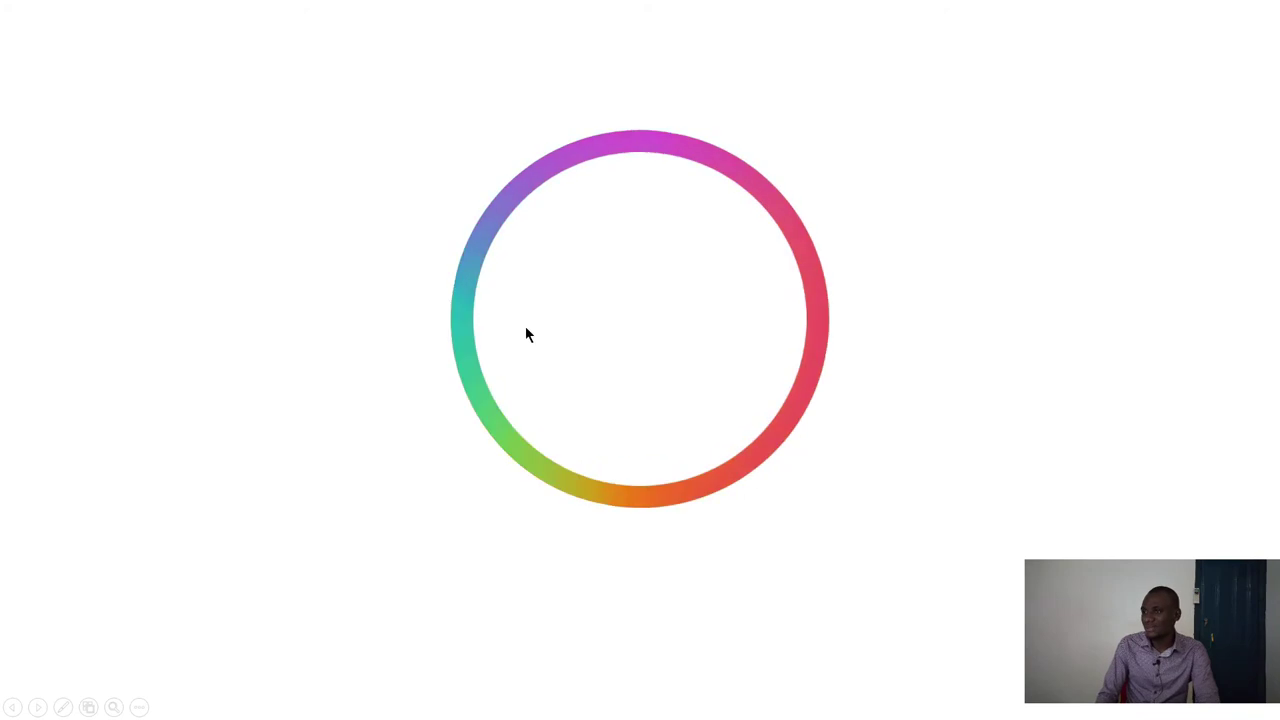
Exit the slideshow and set the Arc-en-ciel rotation to repeat only 2 times.
key("Escape")
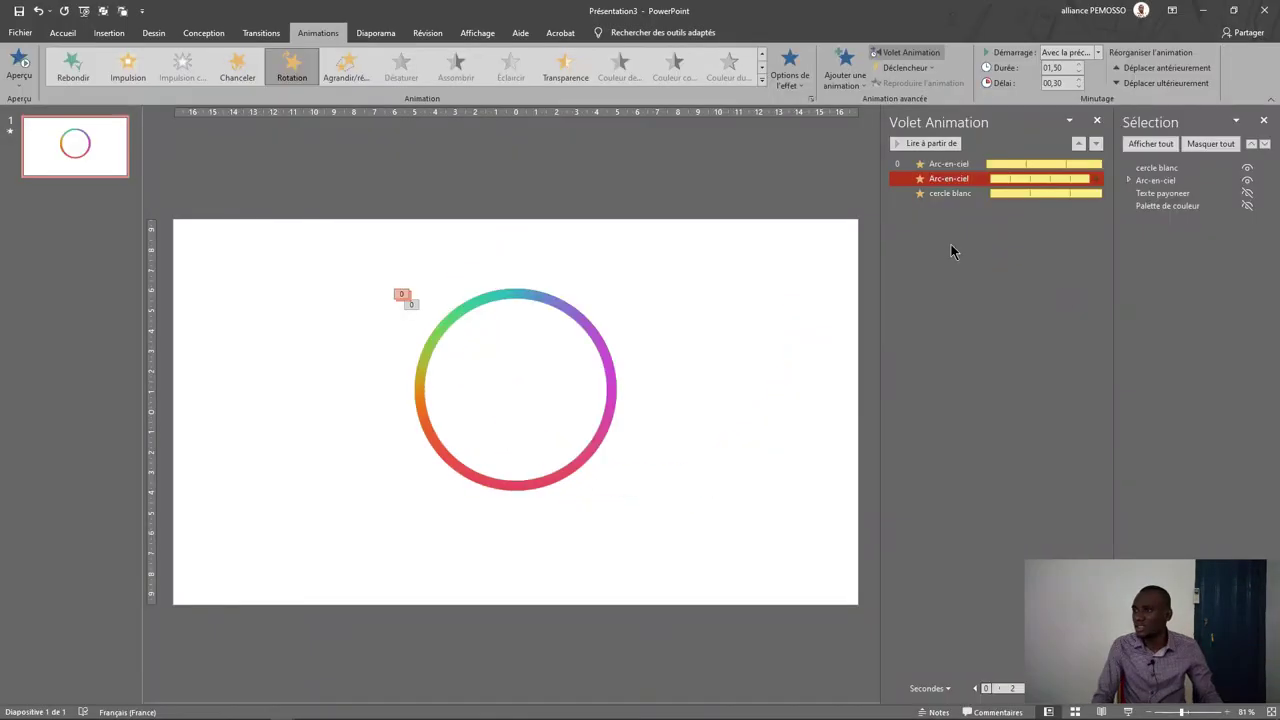
double_click(1039, 178)
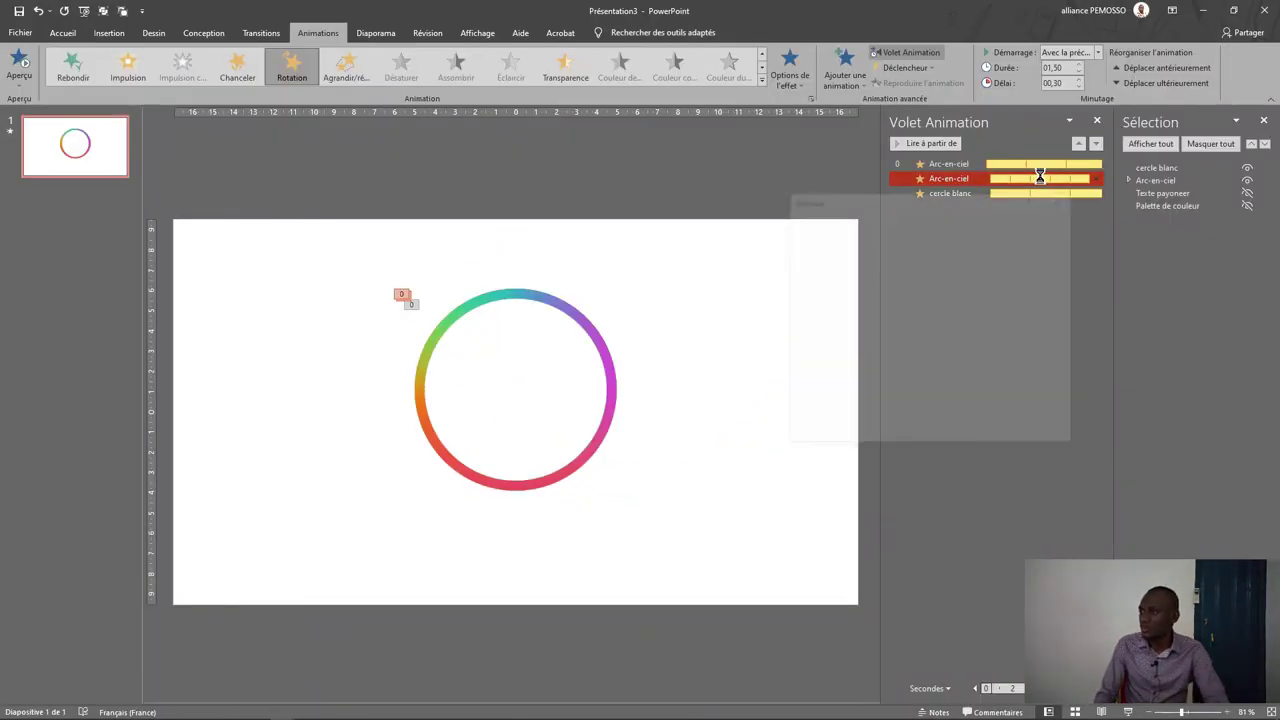
left_click(951, 290)
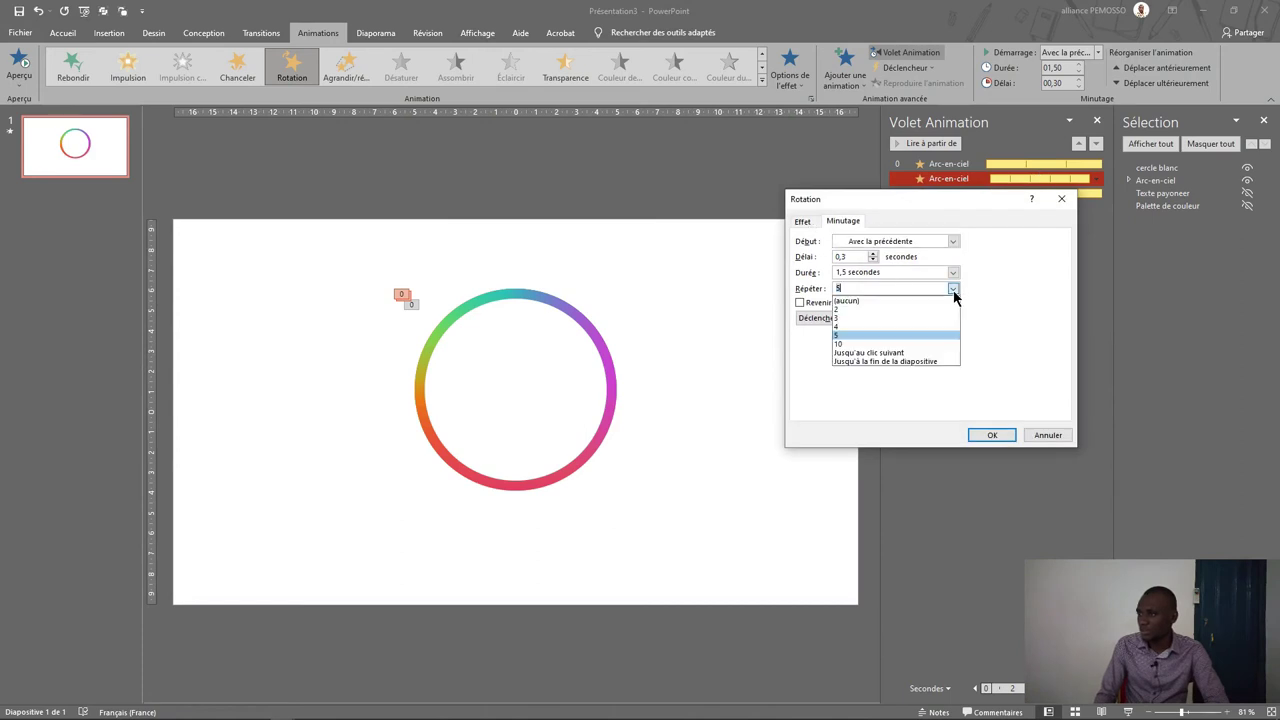
left_click(843, 310)
left_click(802, 222)
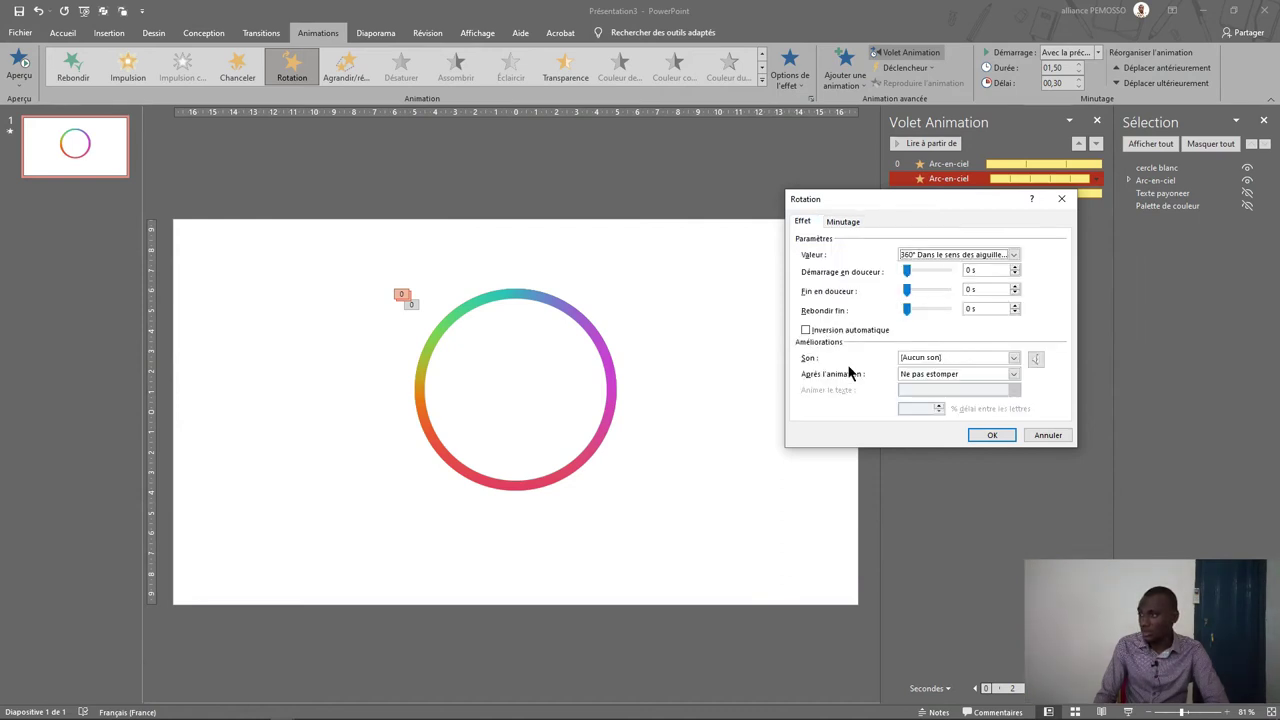
left_click(992, 435)
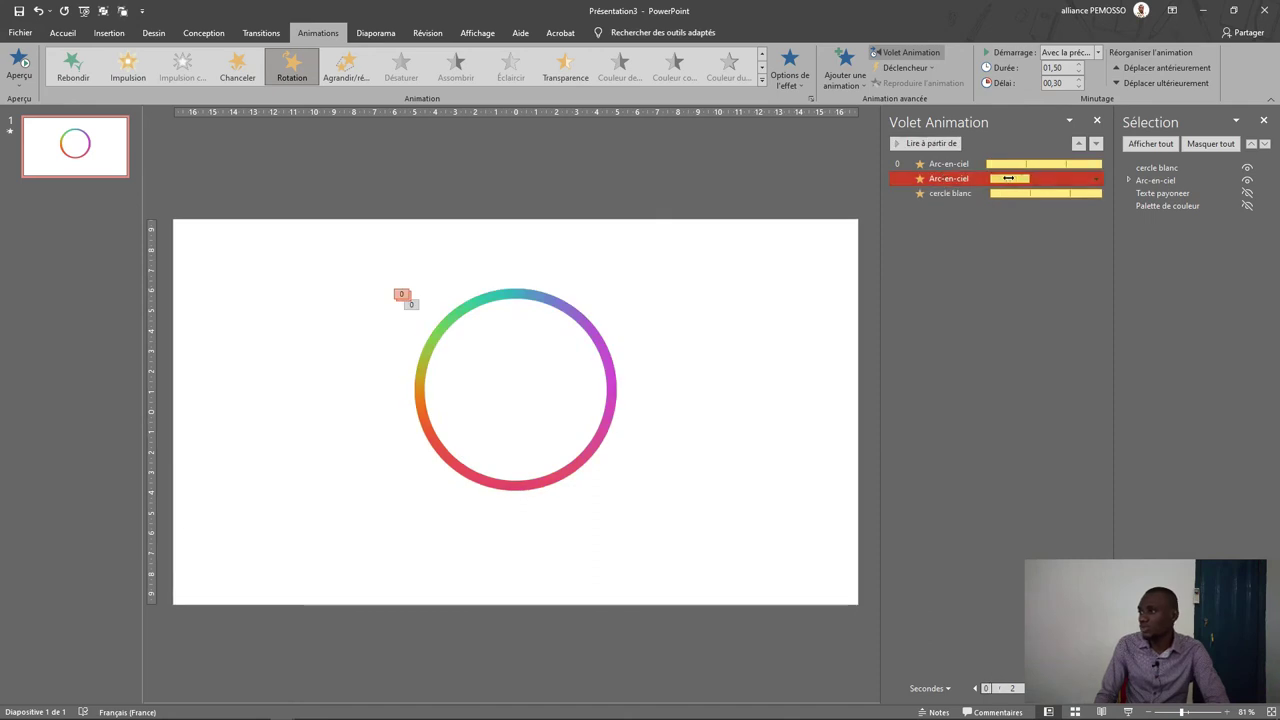
left_click_drag(1014, 178, 1027, 178)
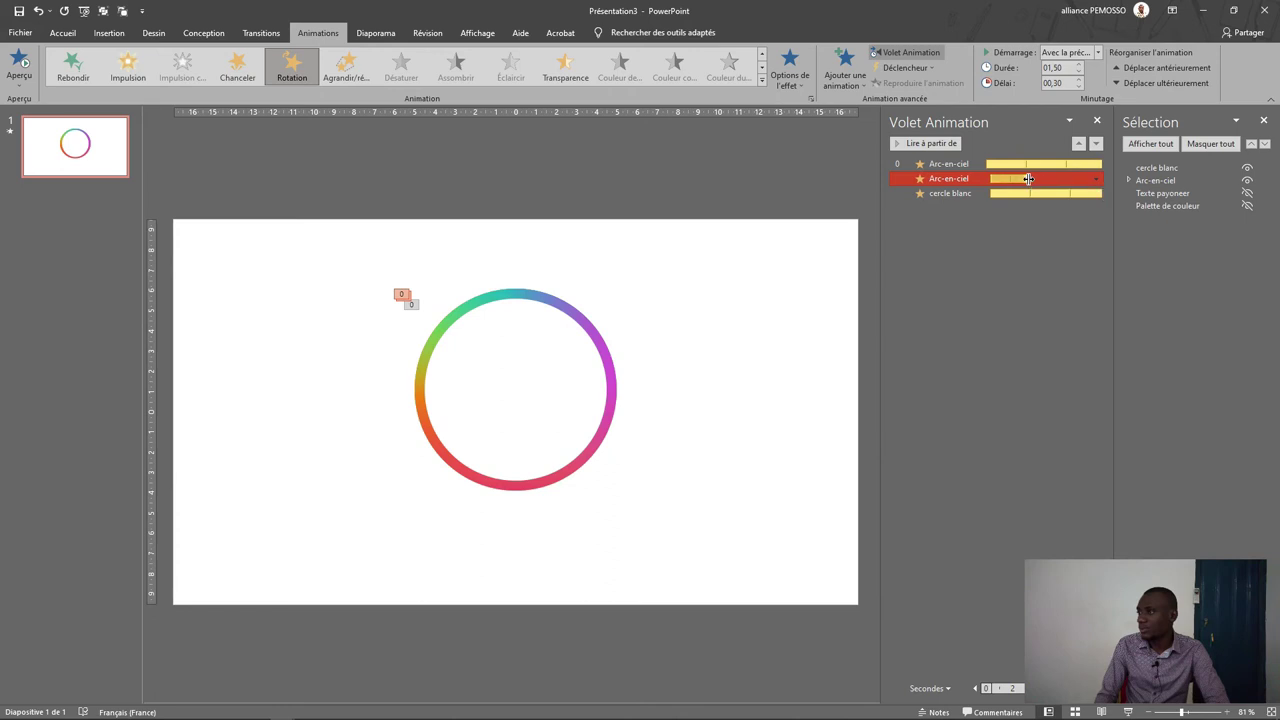
Stretch the rainbow rotation to 05,50 s and preview the slower spin full-screen.
left_click_drag(1085, 181, 1100, 181)
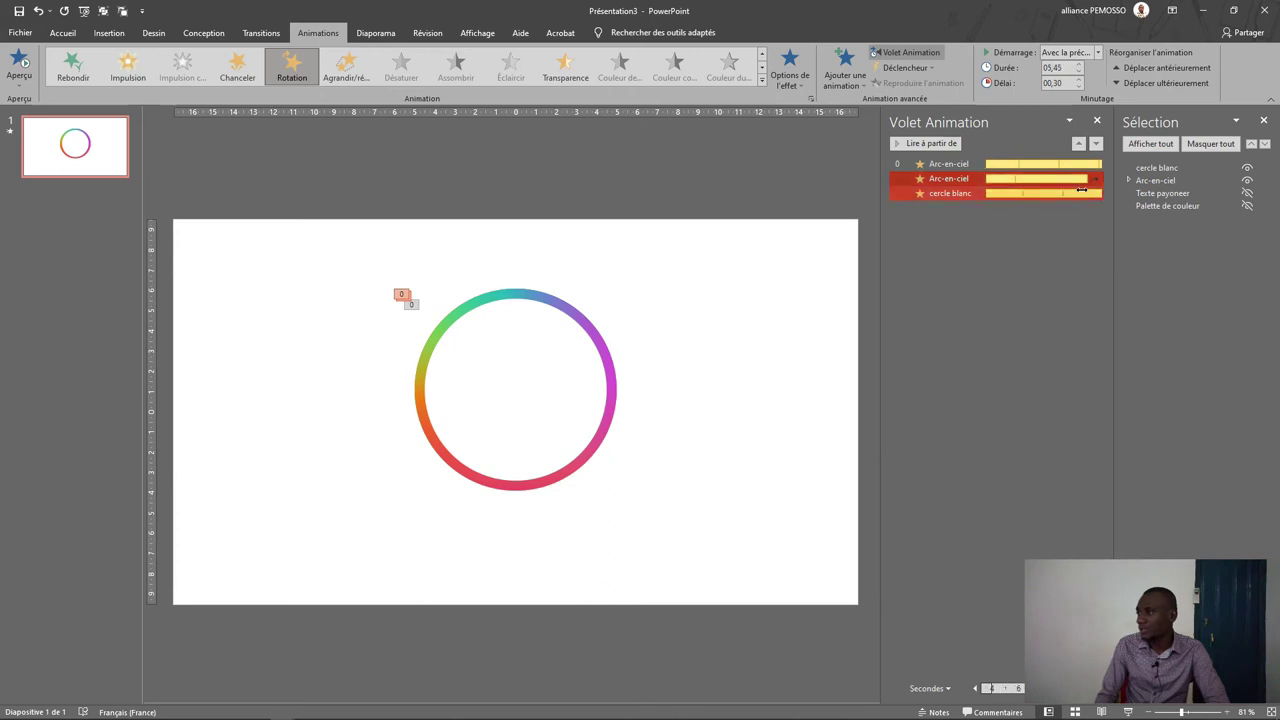
left_click(1129, 711)
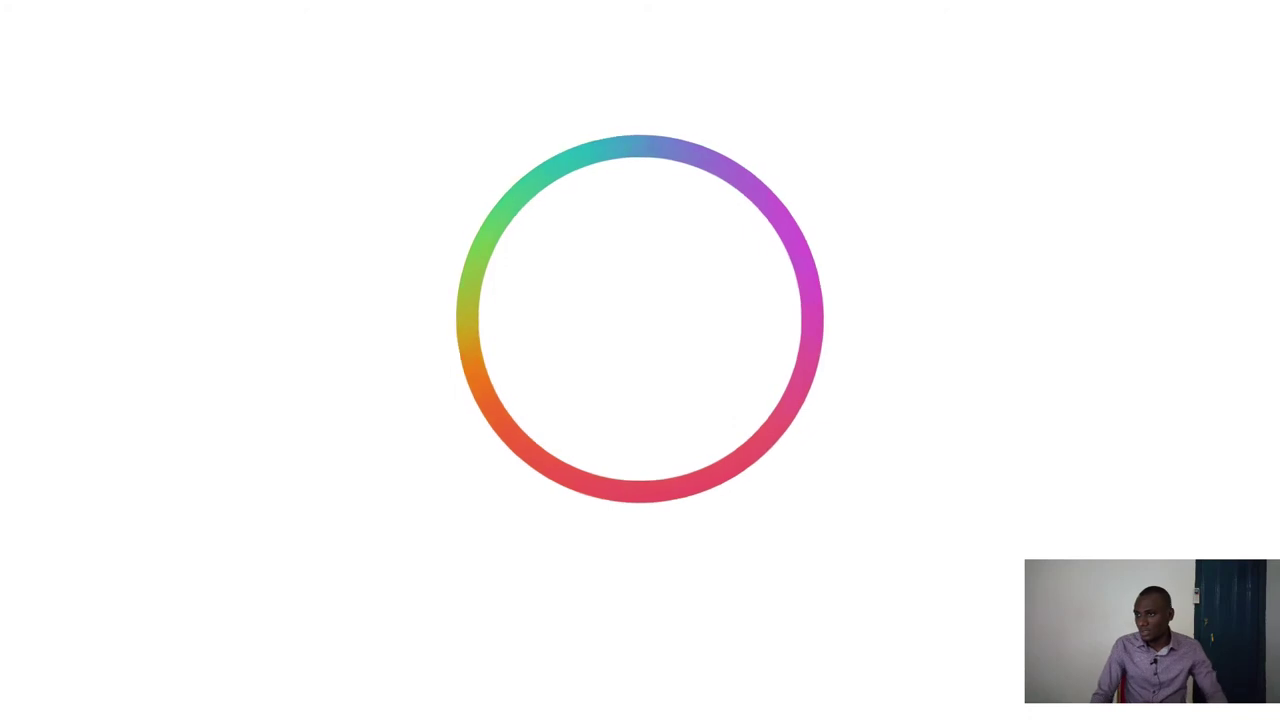
key("Escape")
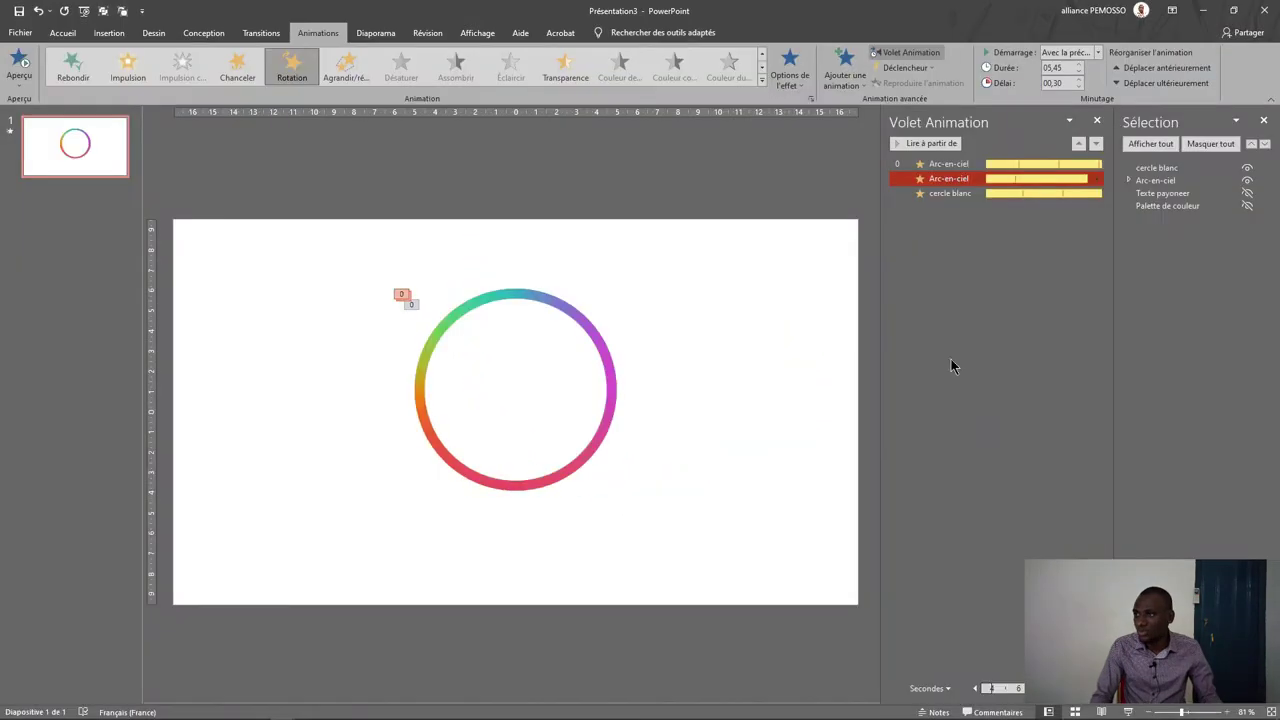
left_click(1079, 64)
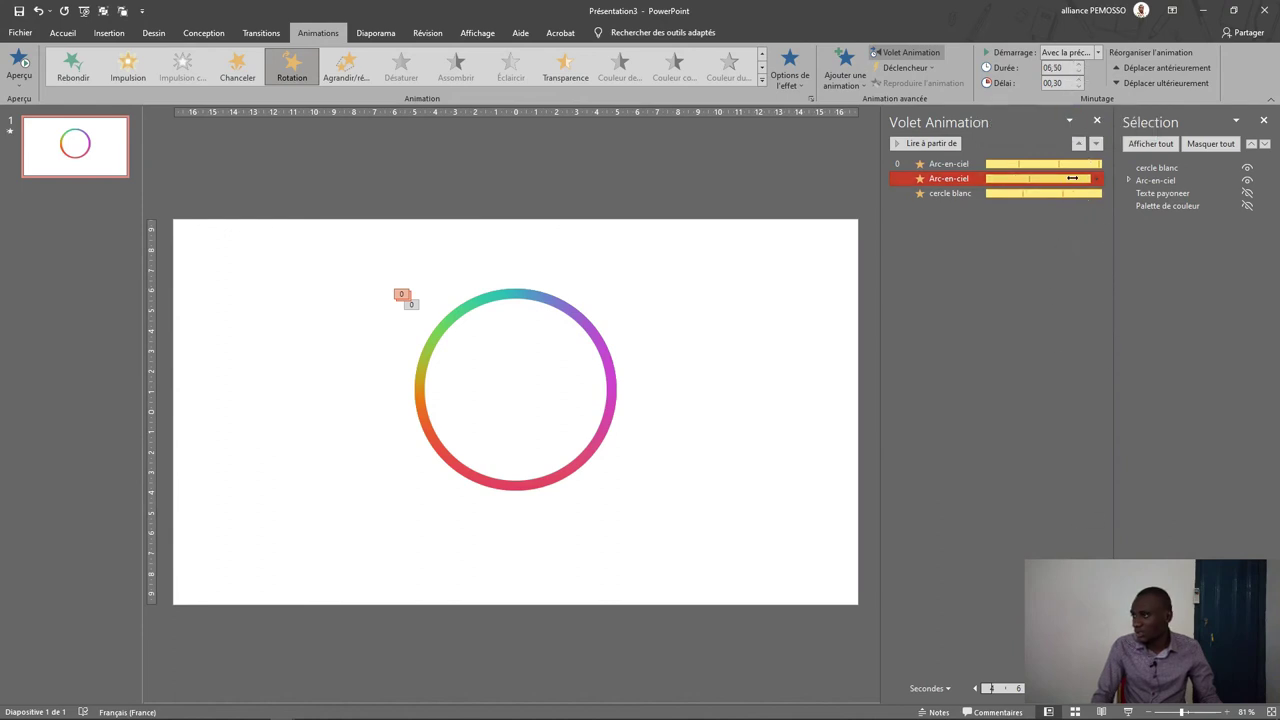
left_click(1068, 244)
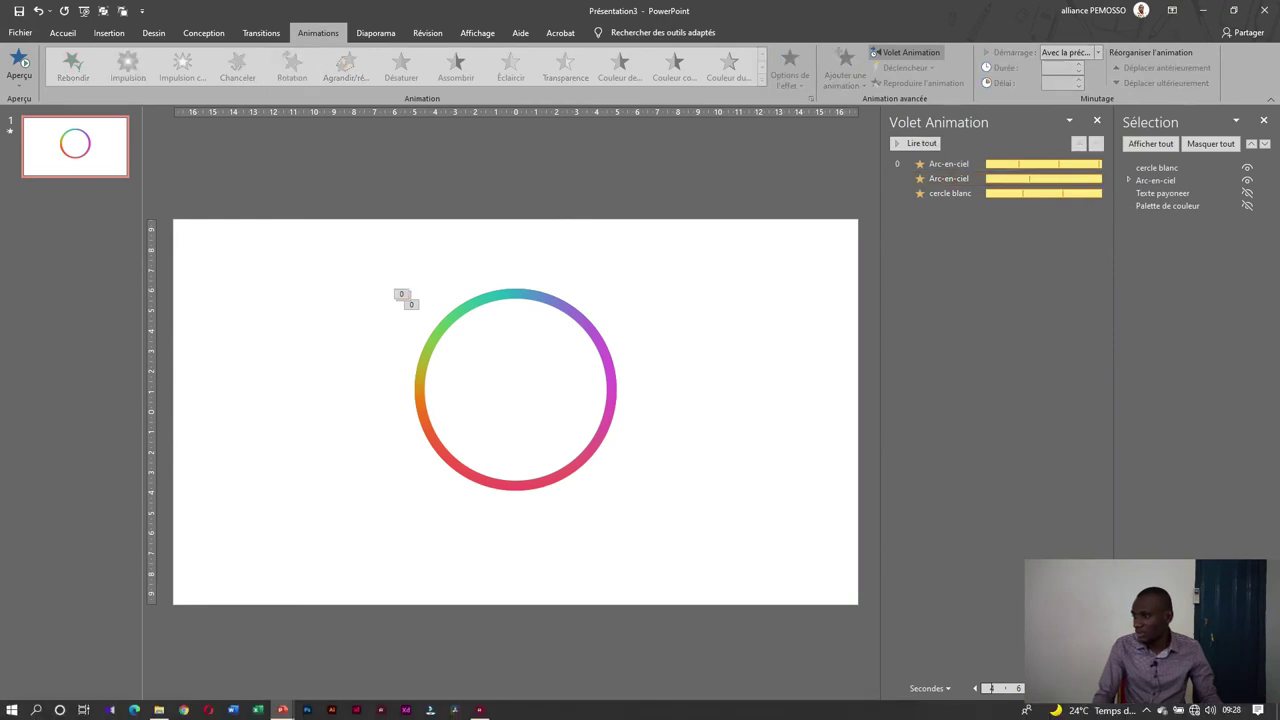
key("F5")
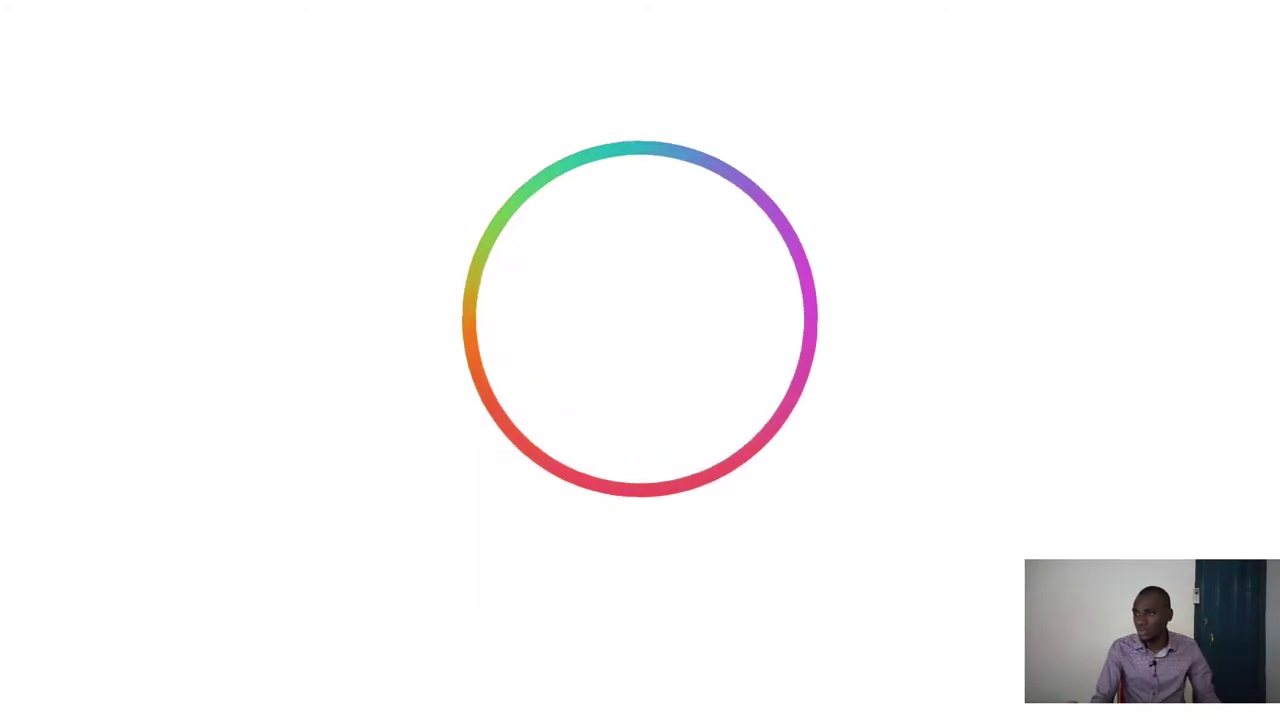
key("Escape")
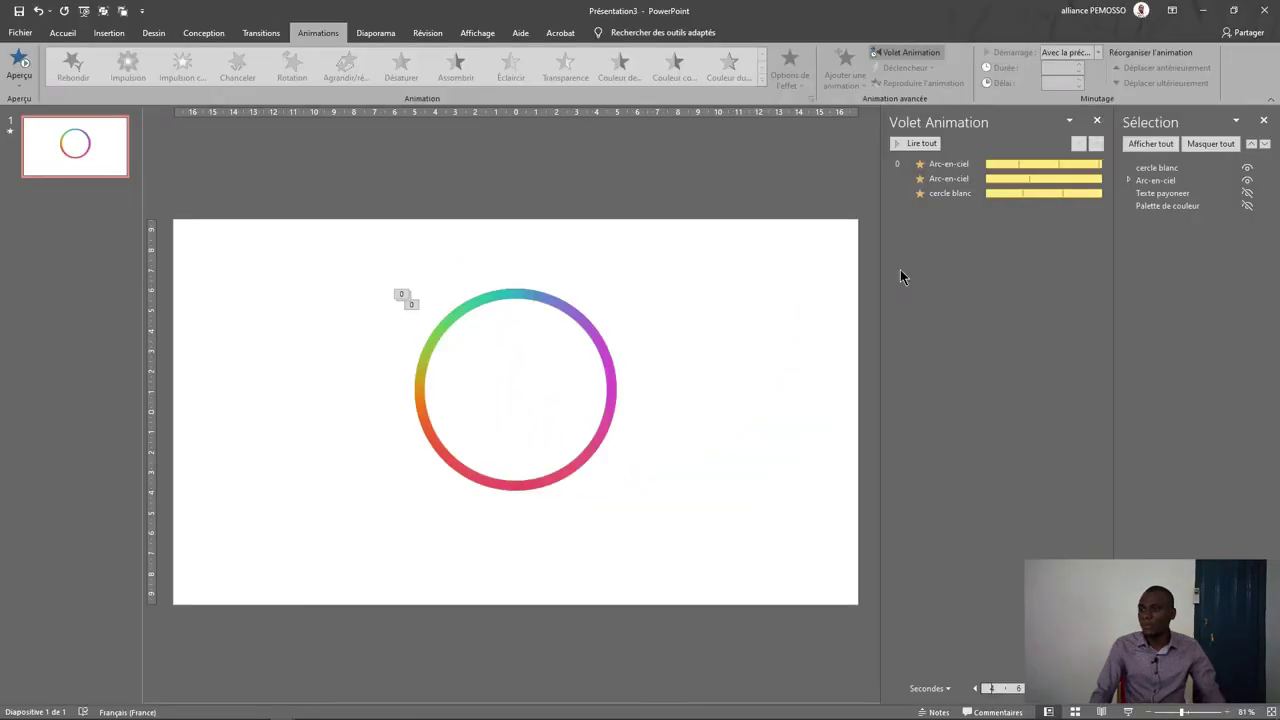
Unhide the Payoneer text, keep the colour palette hidden, and apply a Fondu entrance to the text.
left_click(1248, 194)
left_click(1247, 205)
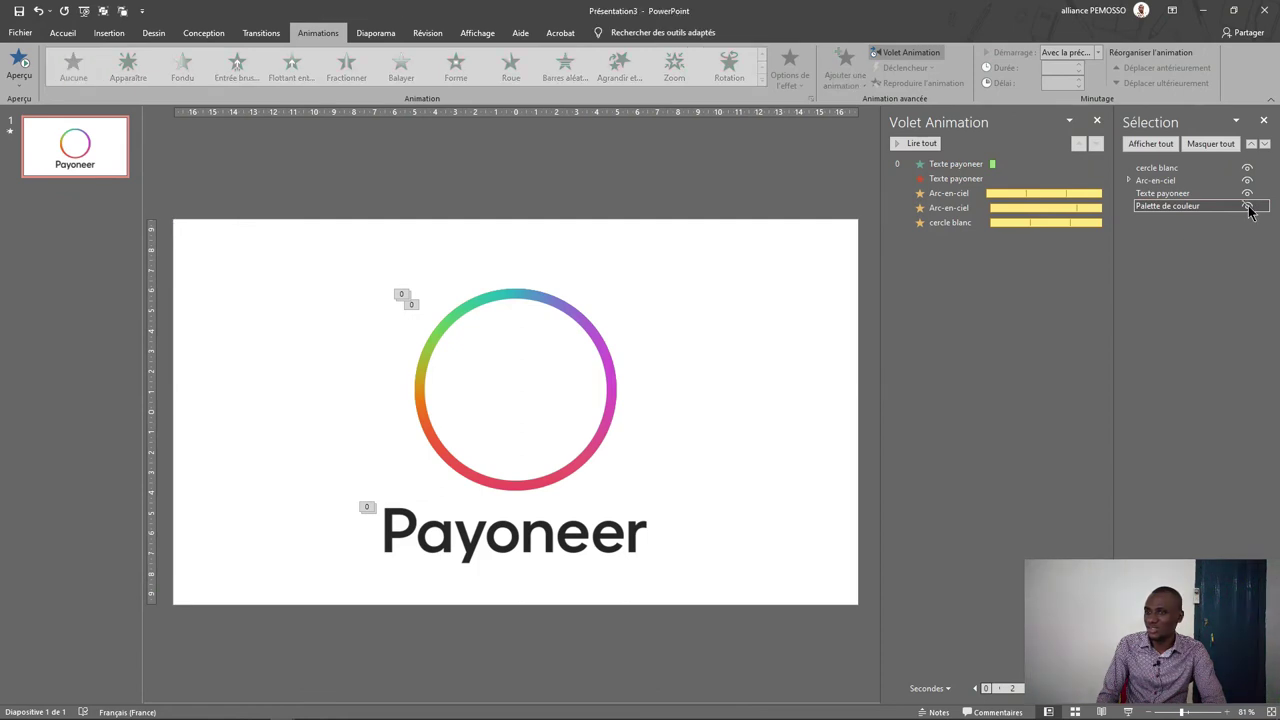
left_click(644, 548)
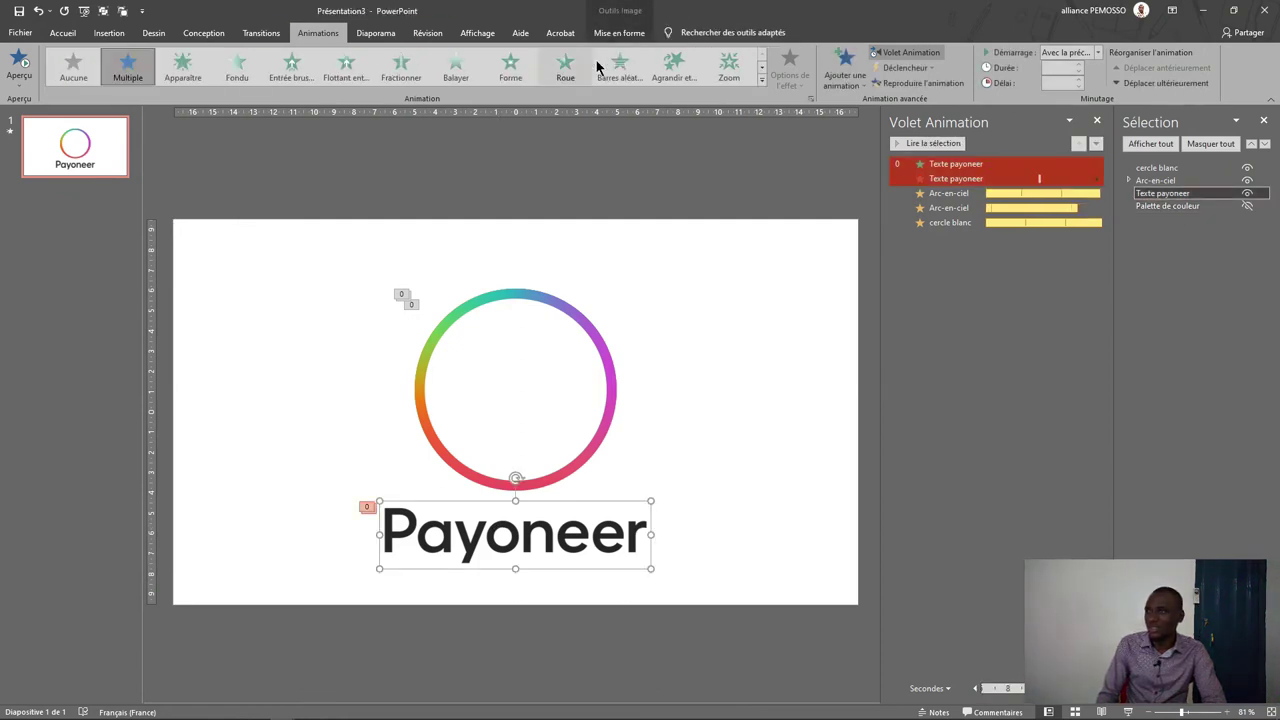
left_click(760, 82)
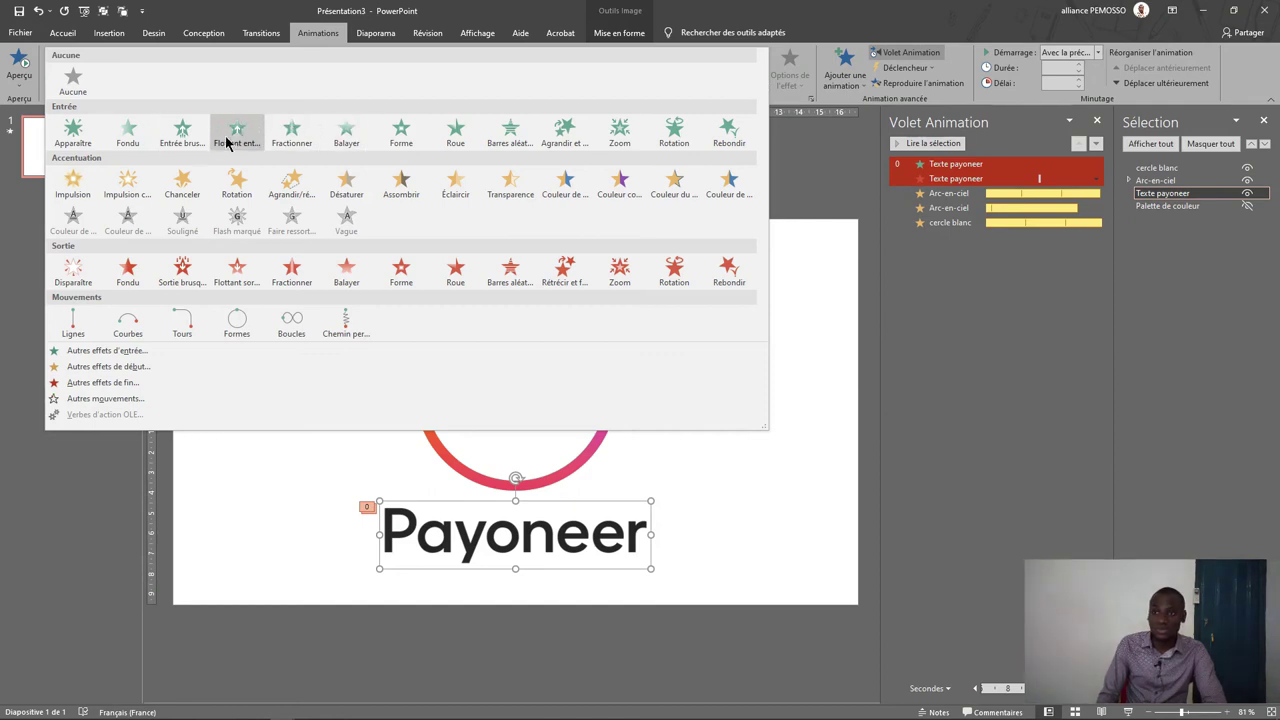
left_click(143, 143)
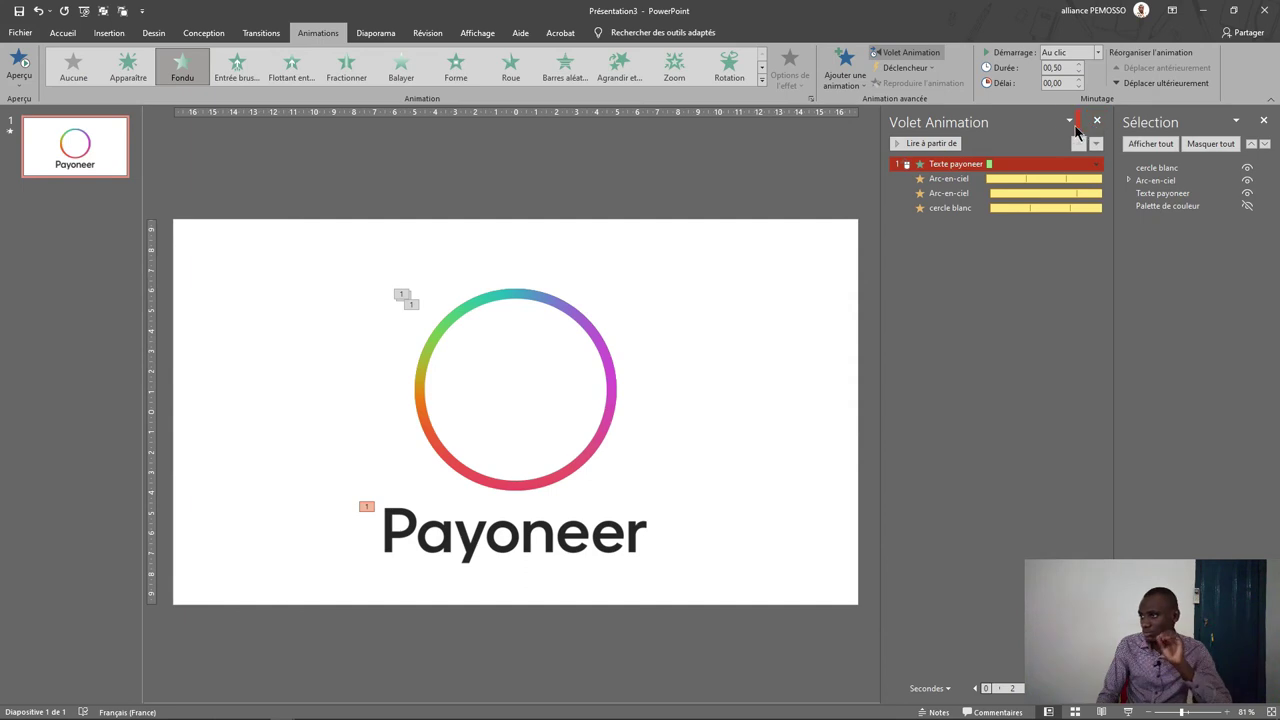
Set the Payoneer fade to start With Previous and last 00,75 s.
left_click(1070, 52)
left_click(1070, 70)
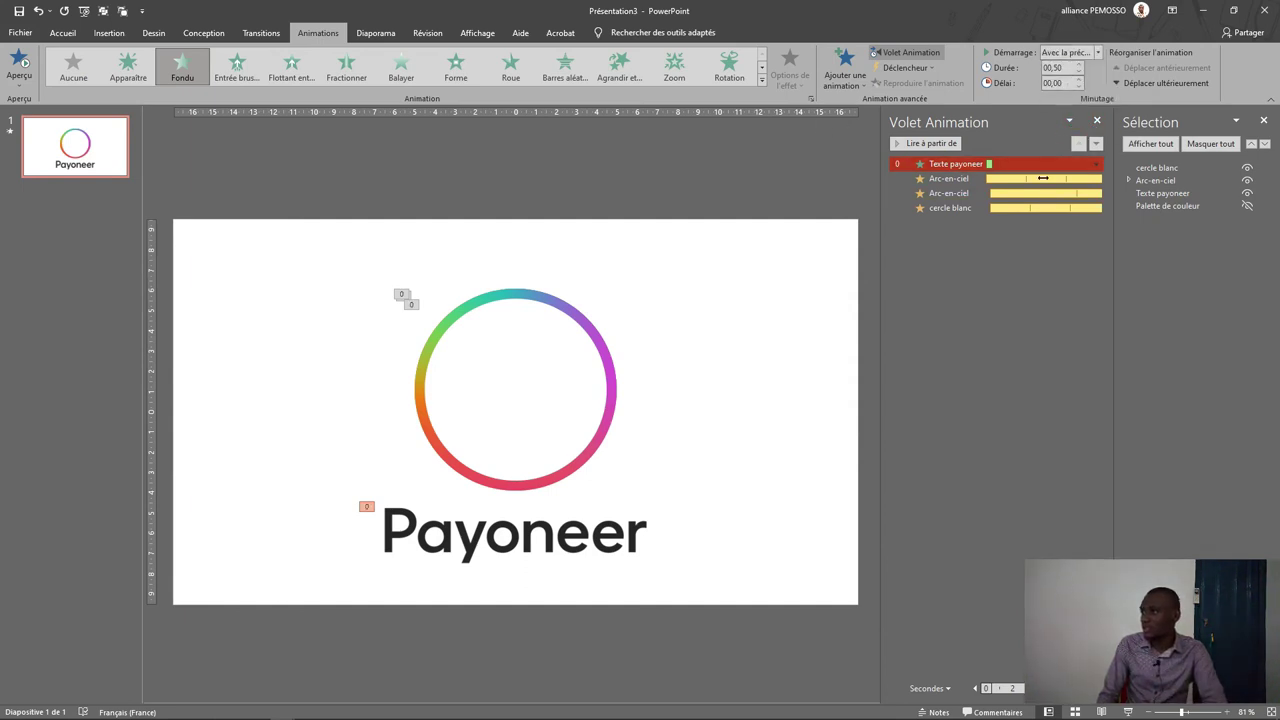
left_click(1076, 64)
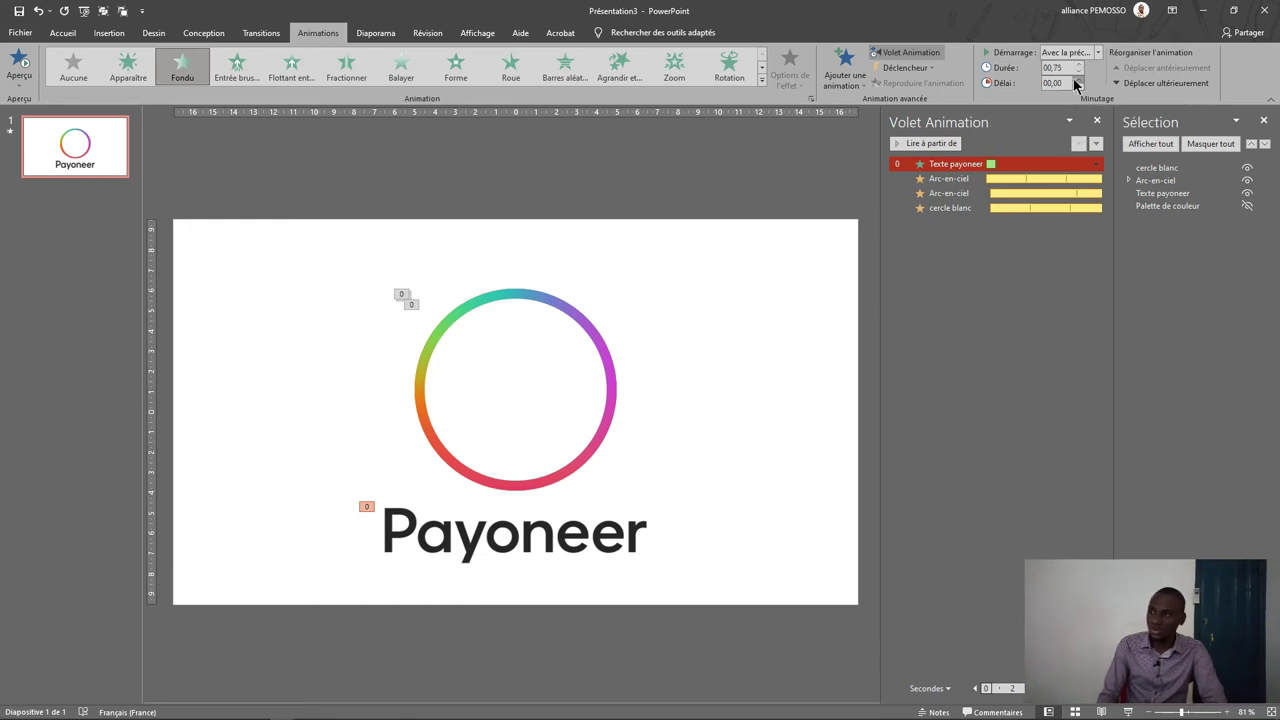
left_click(995, 208, "ctrl")
left_click(608, 358)
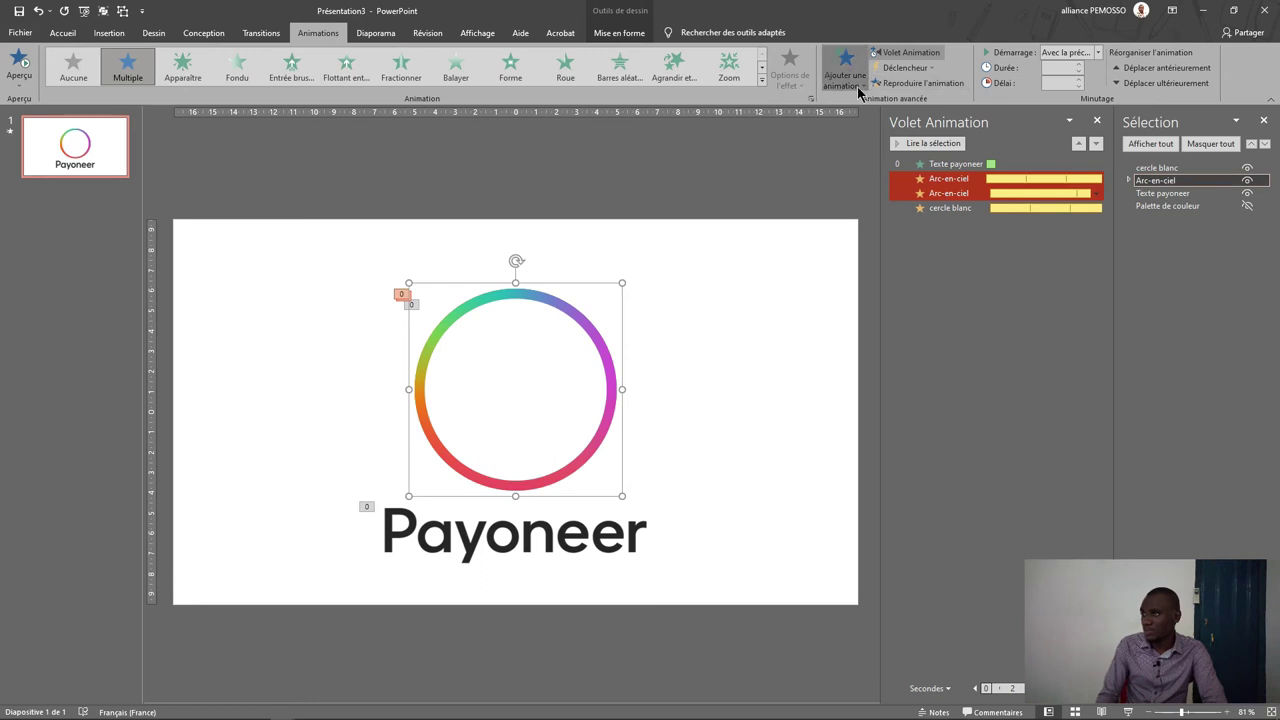
Add an Agrandir/rétrécir emphasis to the rainbow ring, starting With Previous.
left_click(845, 78)
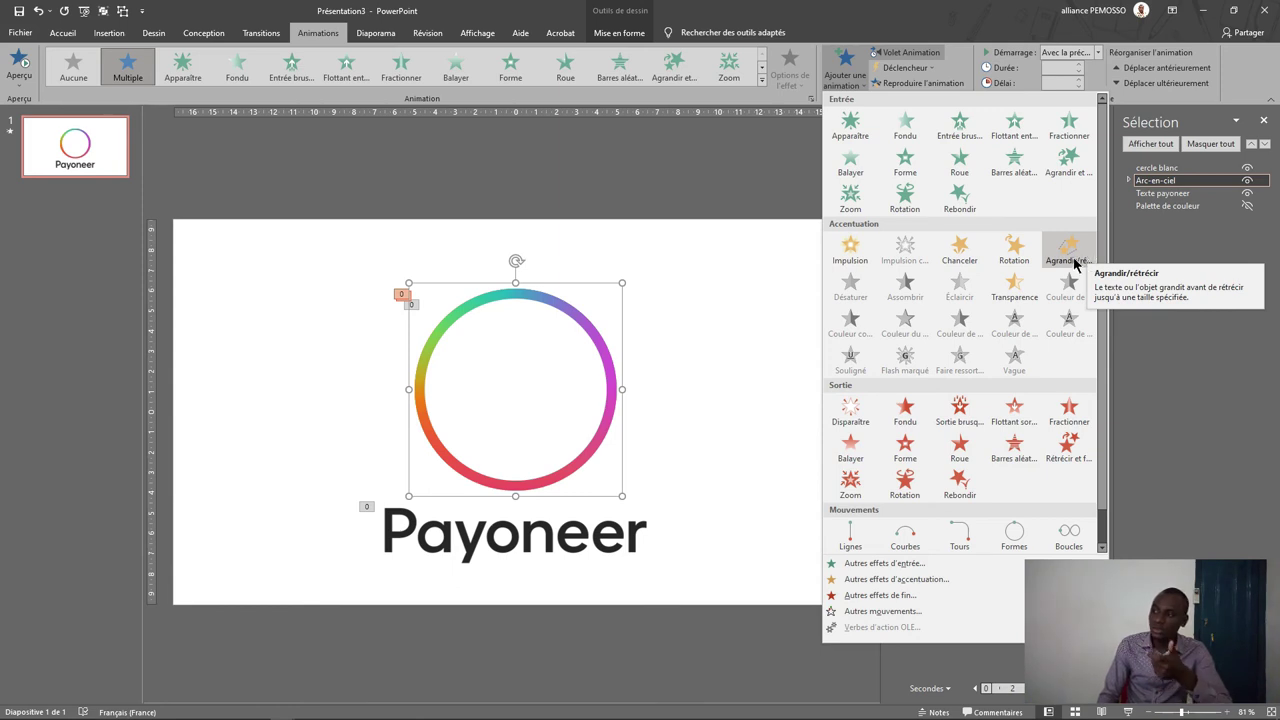
left_click(1073, 258)
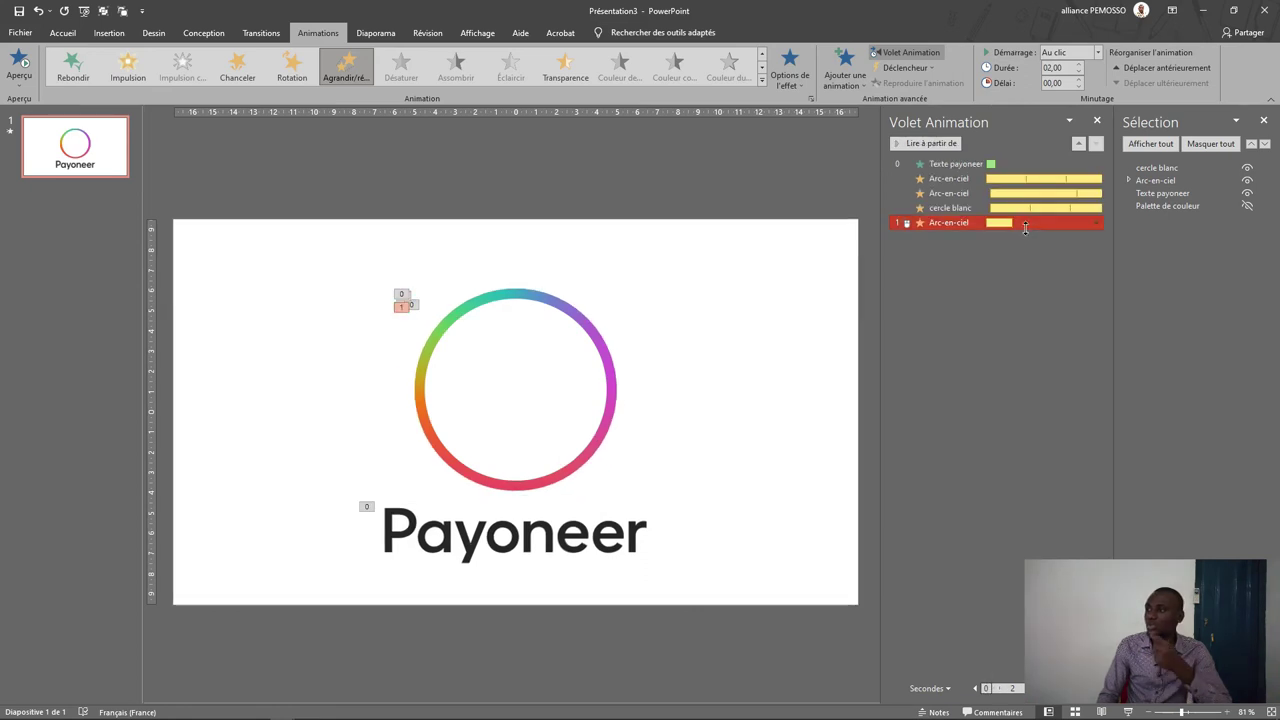
left_click(1095, 52)
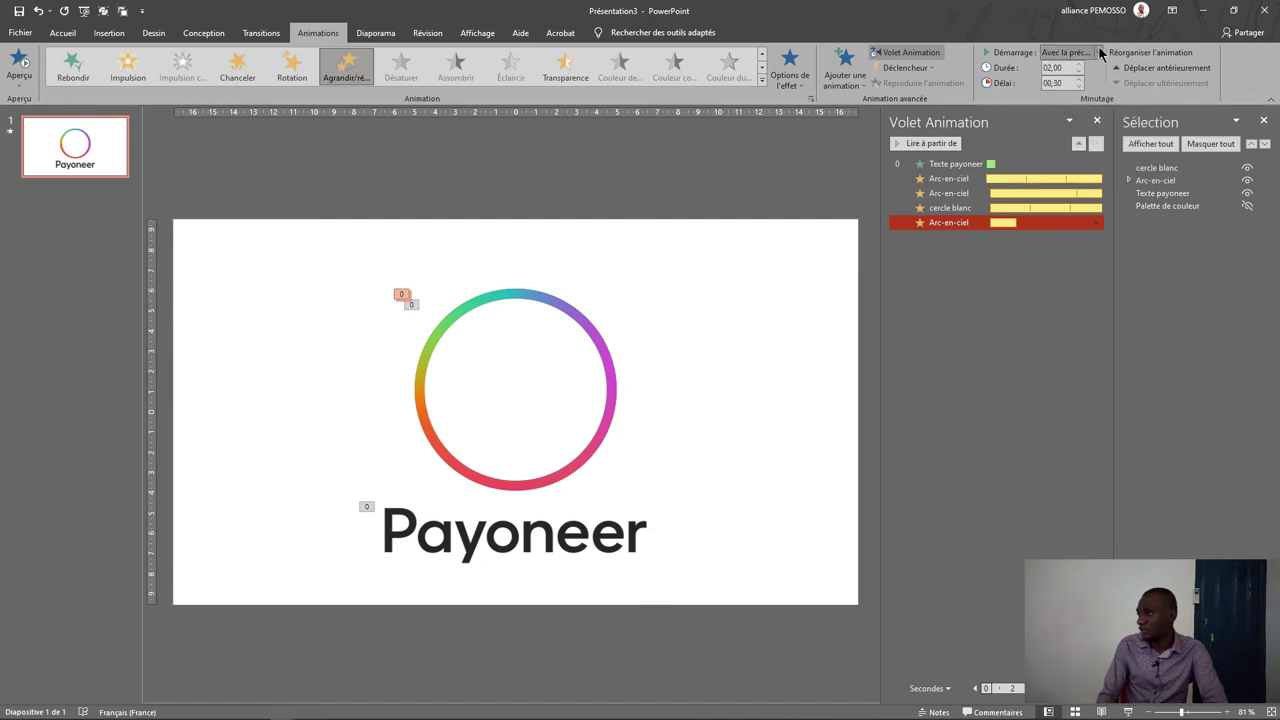
left_click(1077, 93)
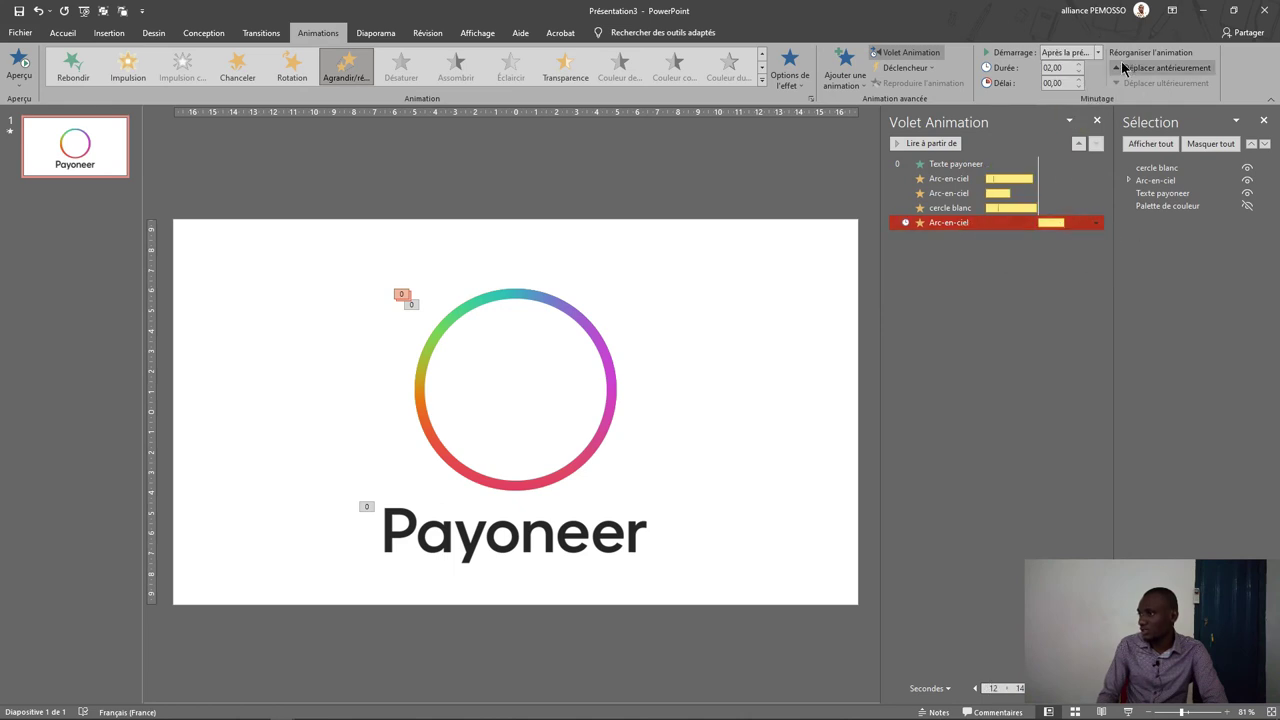
left_click(1060, 83)
type("00,3")
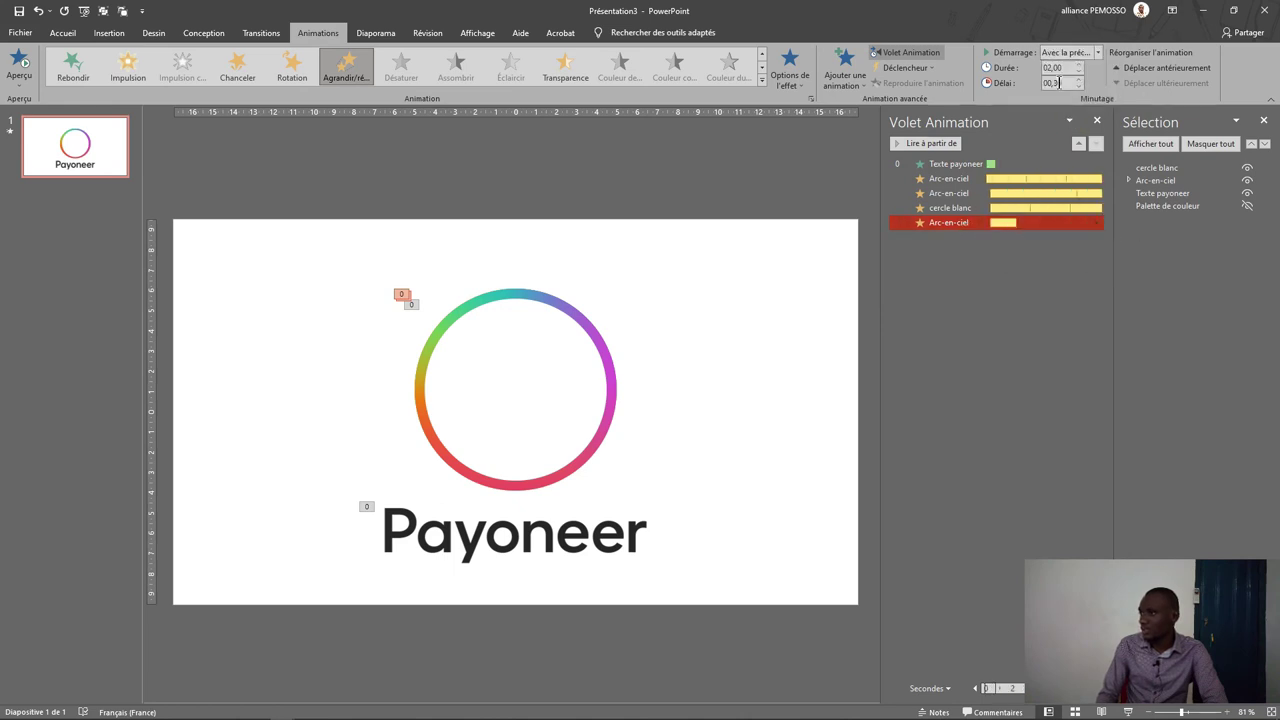
Give the final grow/shrink a 00,50 s duration and a 13,25 s delay.
left_click_drag(1005, 224, 1069, 228)
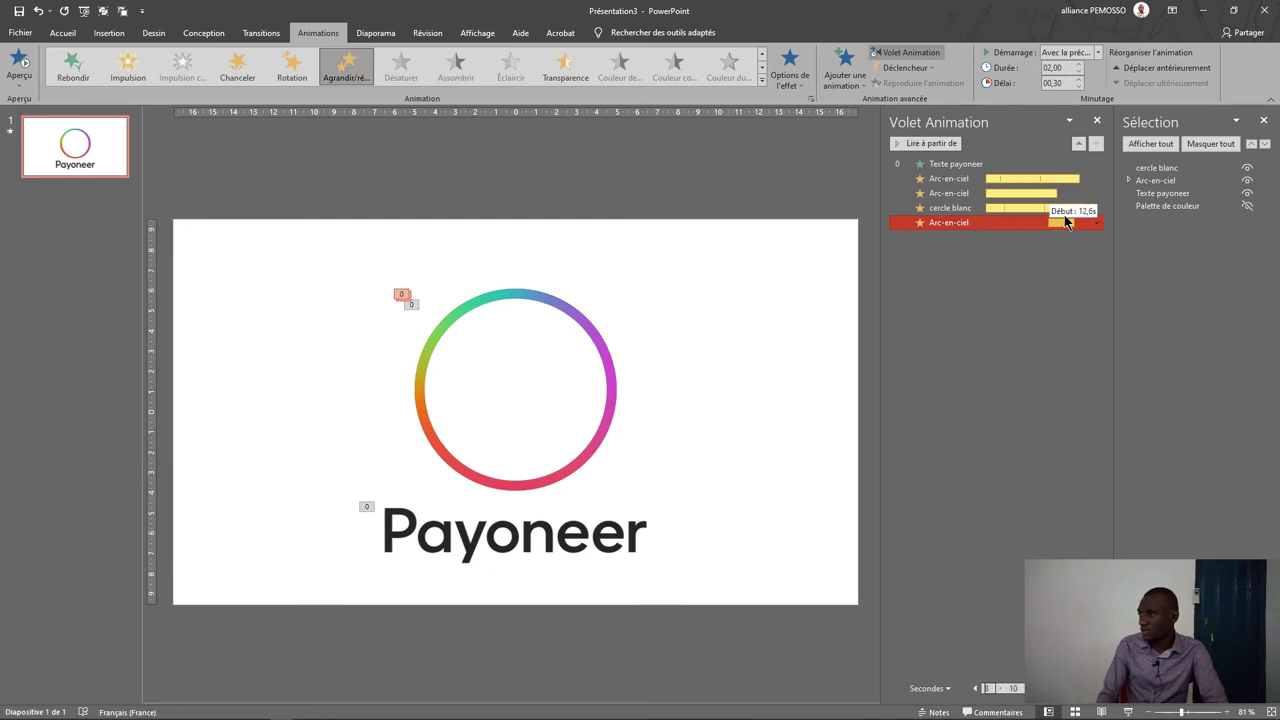
left_click(1079, 73)
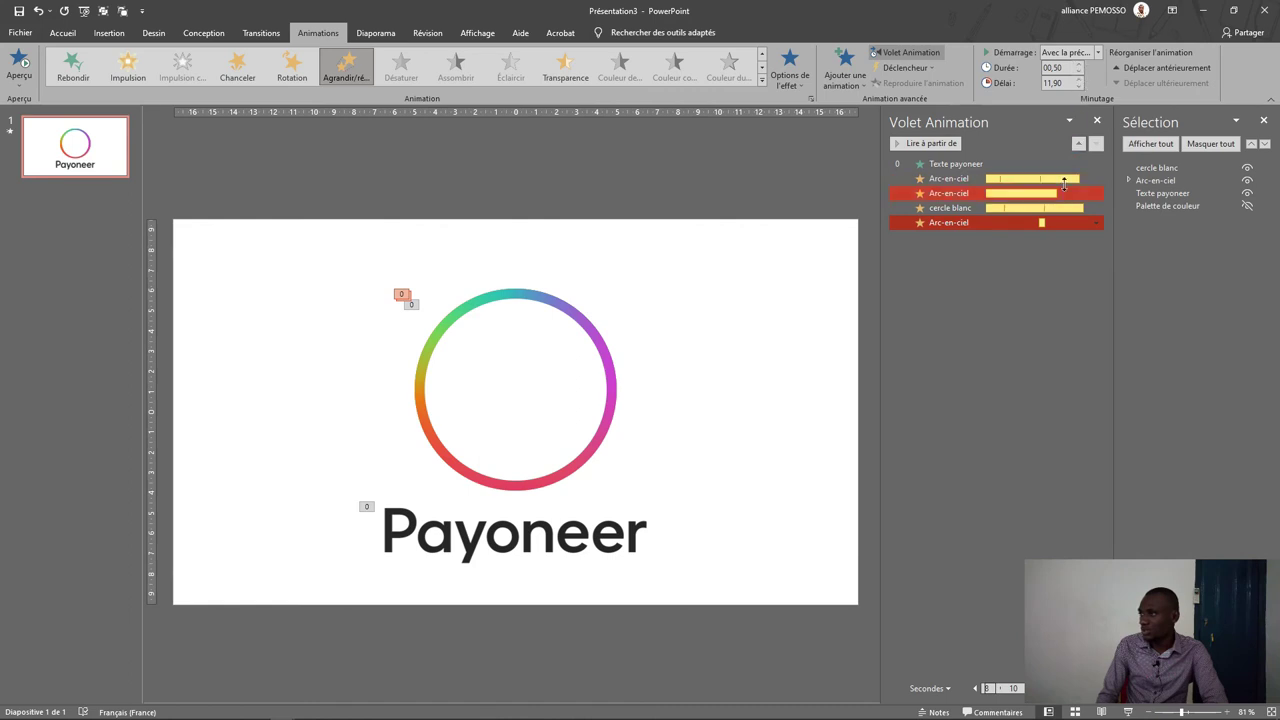
left_click(1044, 222)
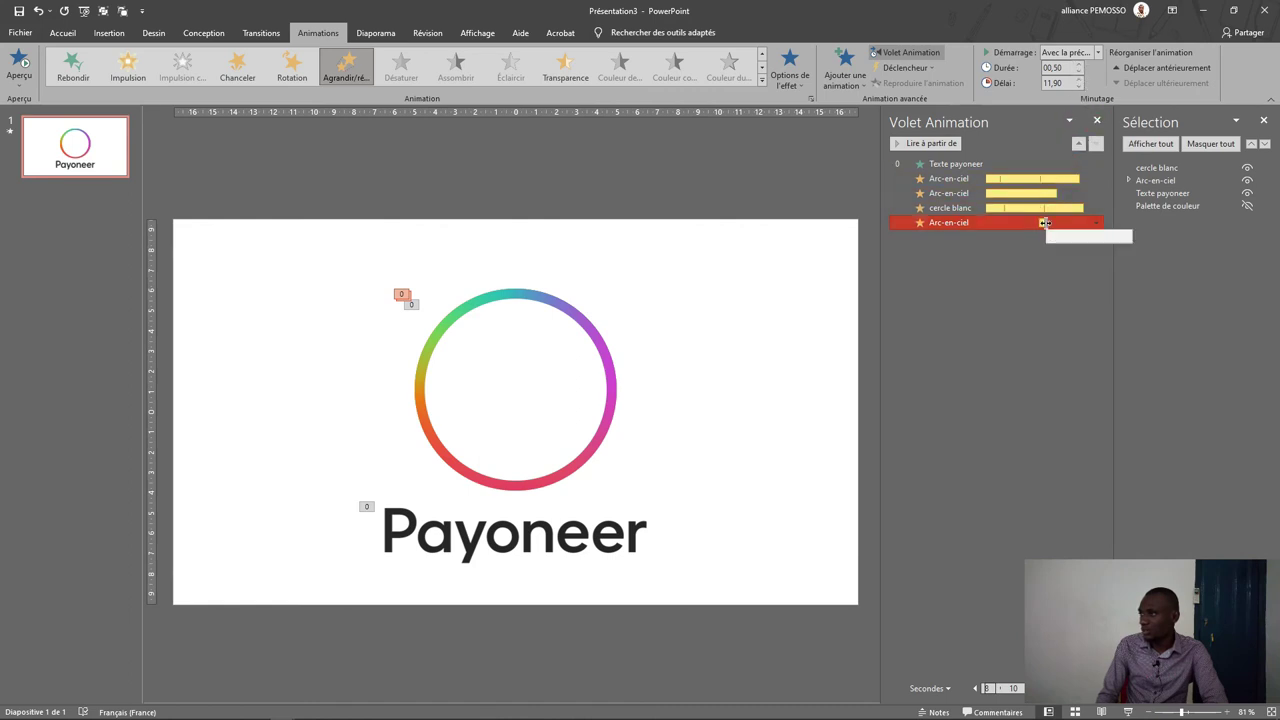
left_click(1079, 79)
left_click(1079, 79)
left_click(1079, 79)
left_click(1079, 79)
left_click(1080, 80)
left_click(1062, 193, "ctrl")
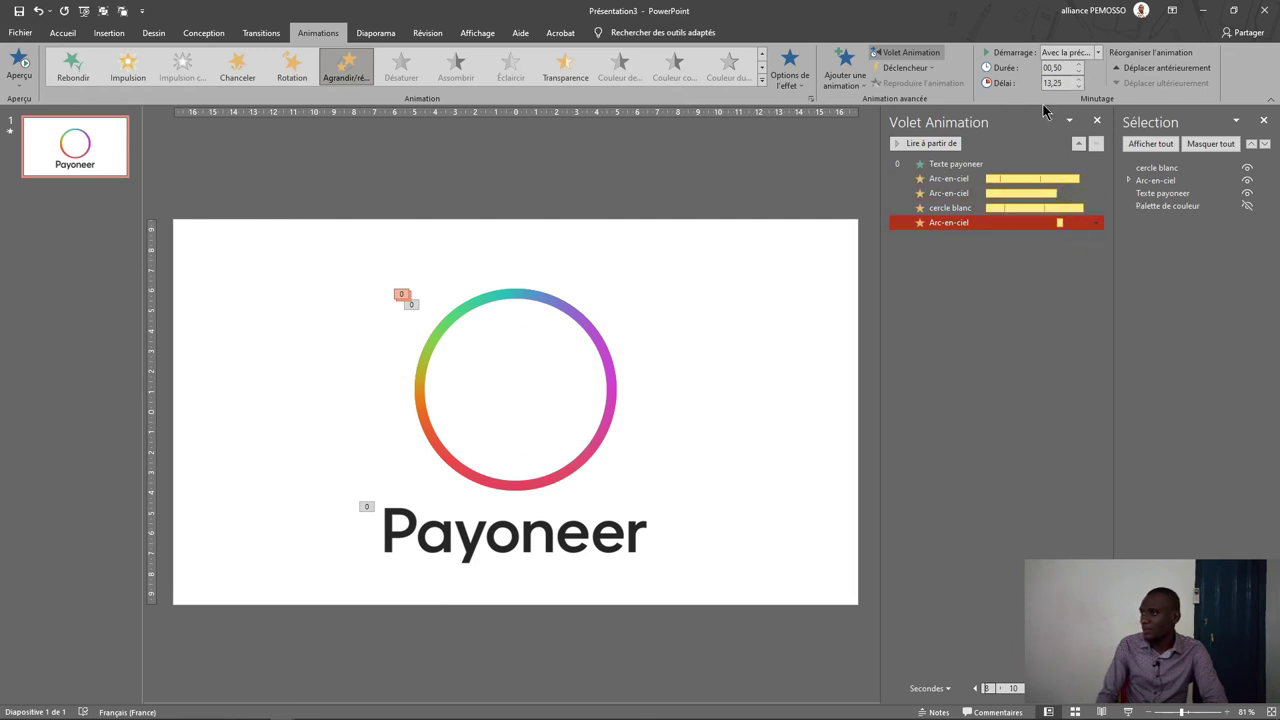
Set the ring's last grow effect to a custom 500 % size and preview it.
double_click(1001, 224)
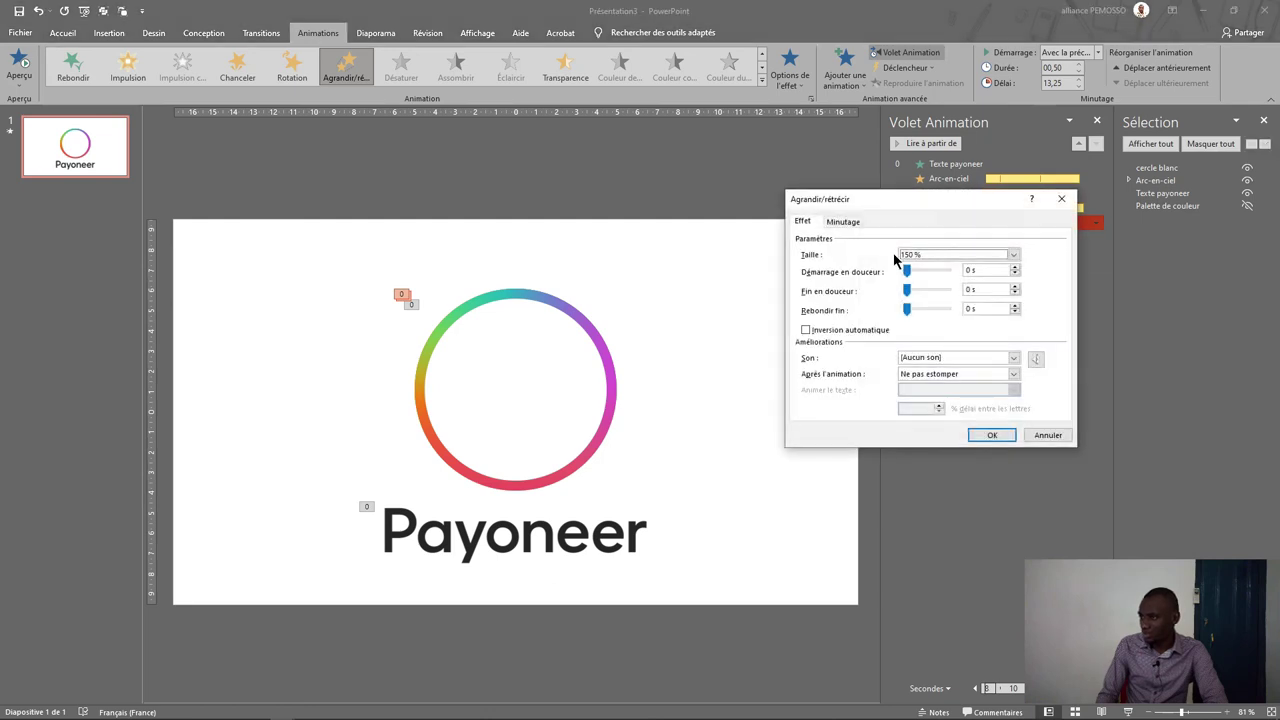
left_click(990, 255)
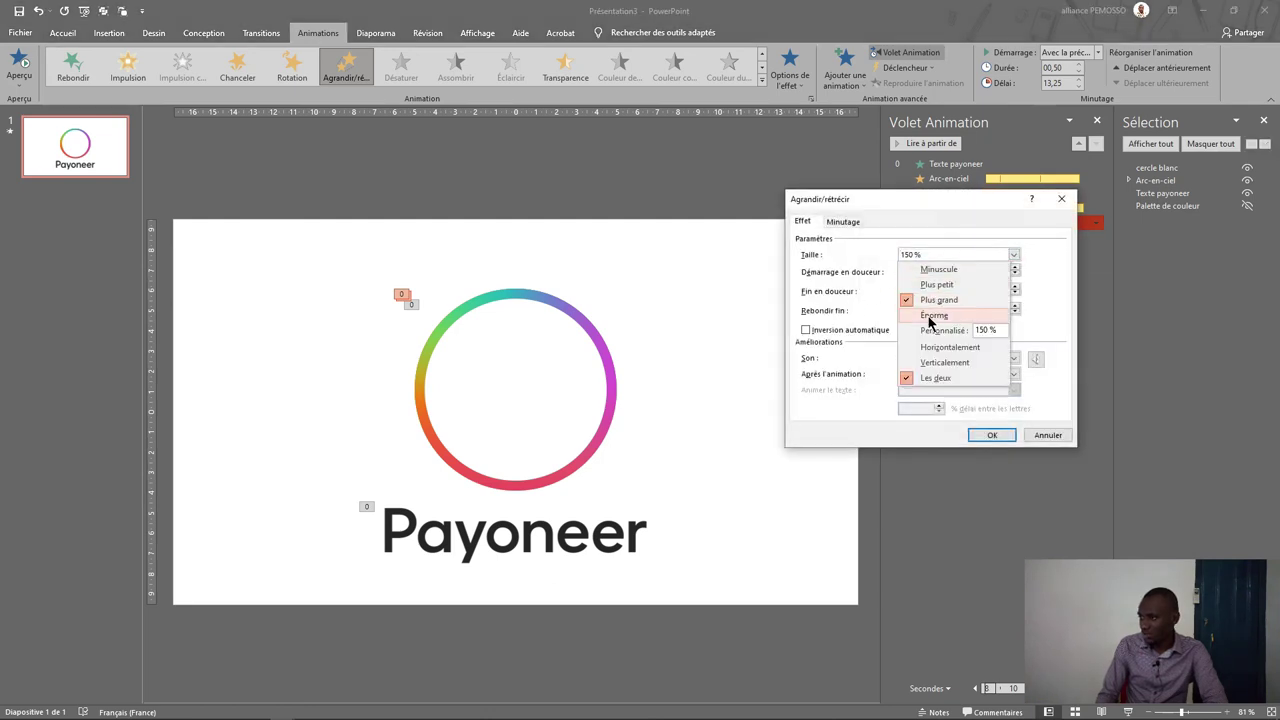
left_click(936, 316)
left_click(971, 256)
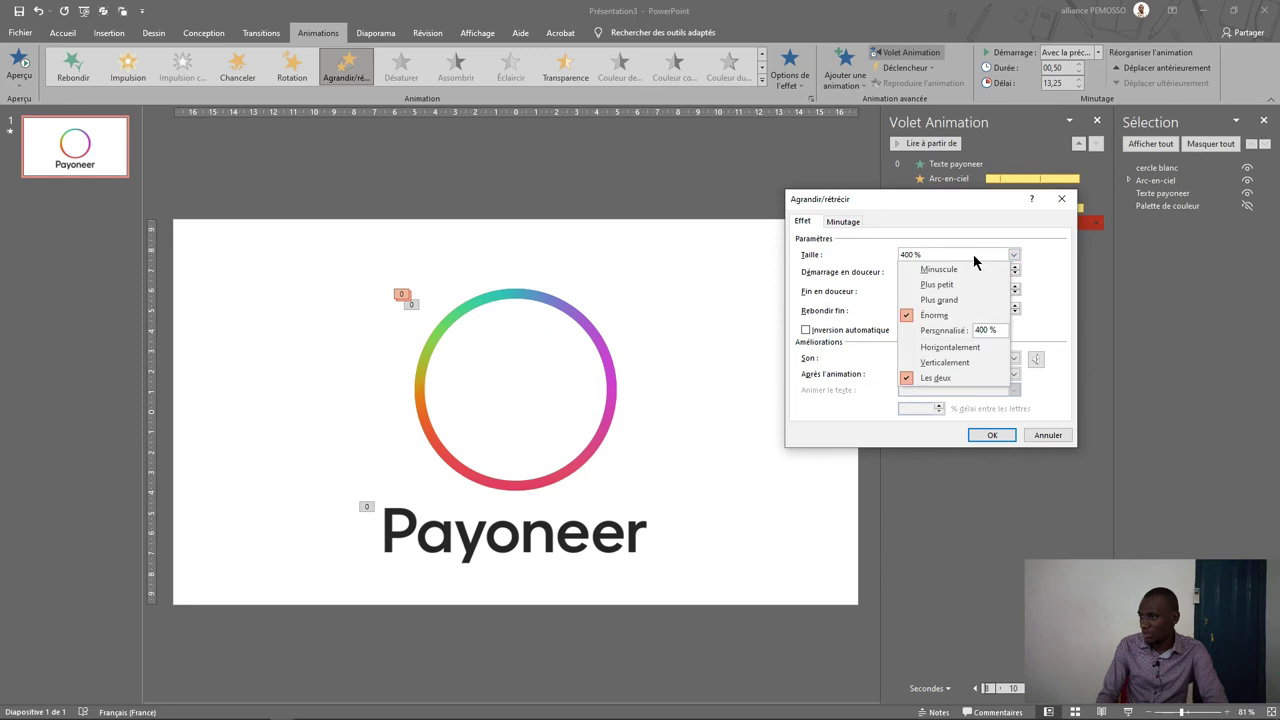
left_click_drag(1003, 330, 933, 332)
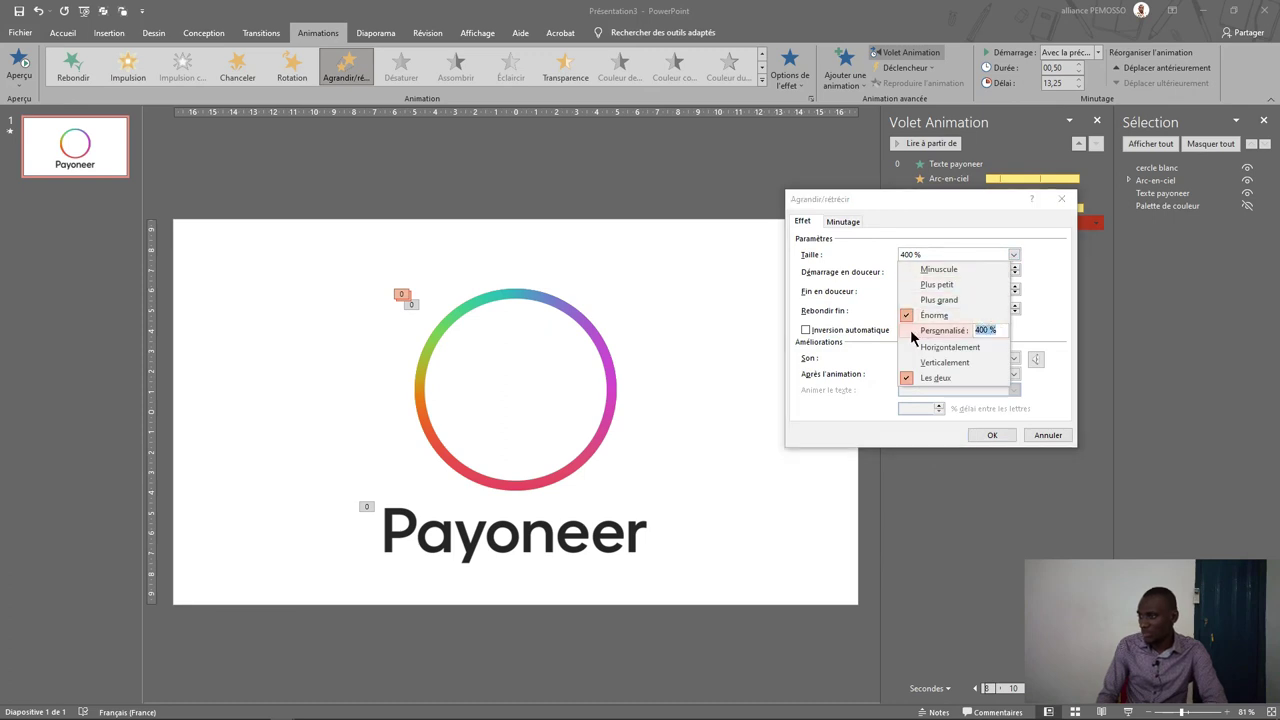
type("500")
key("Return")
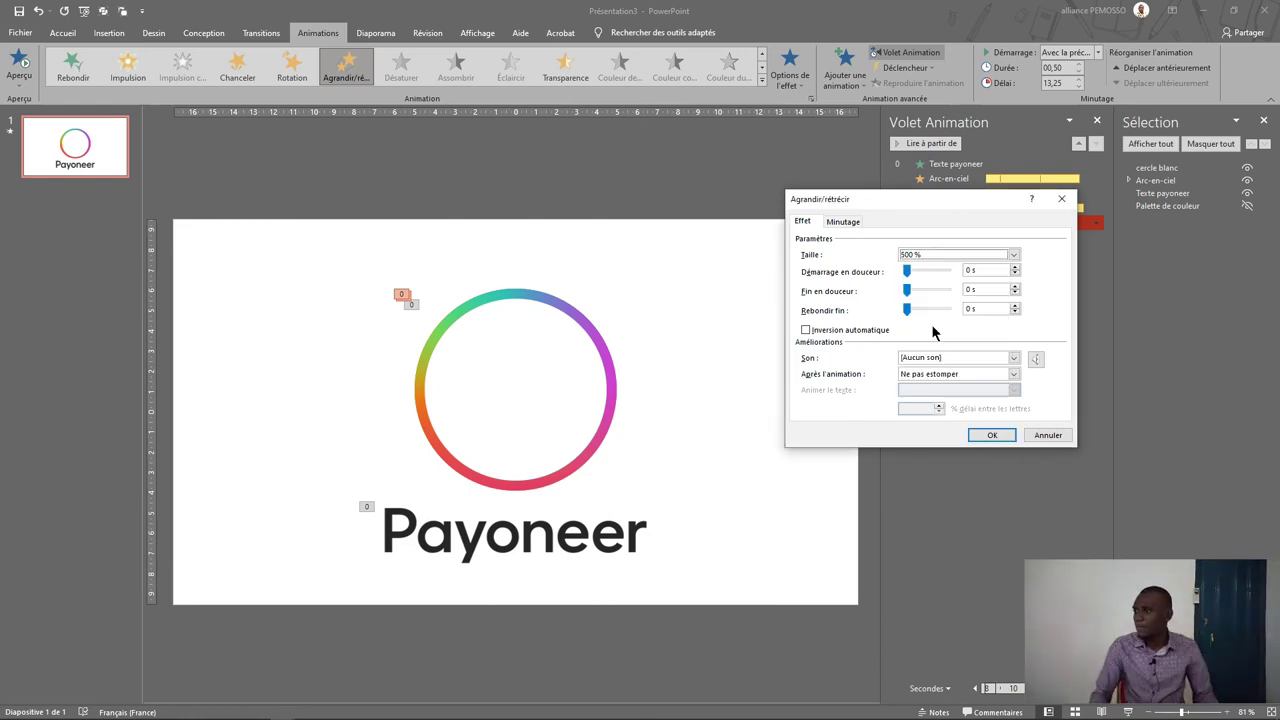
left_click(1003, 439)
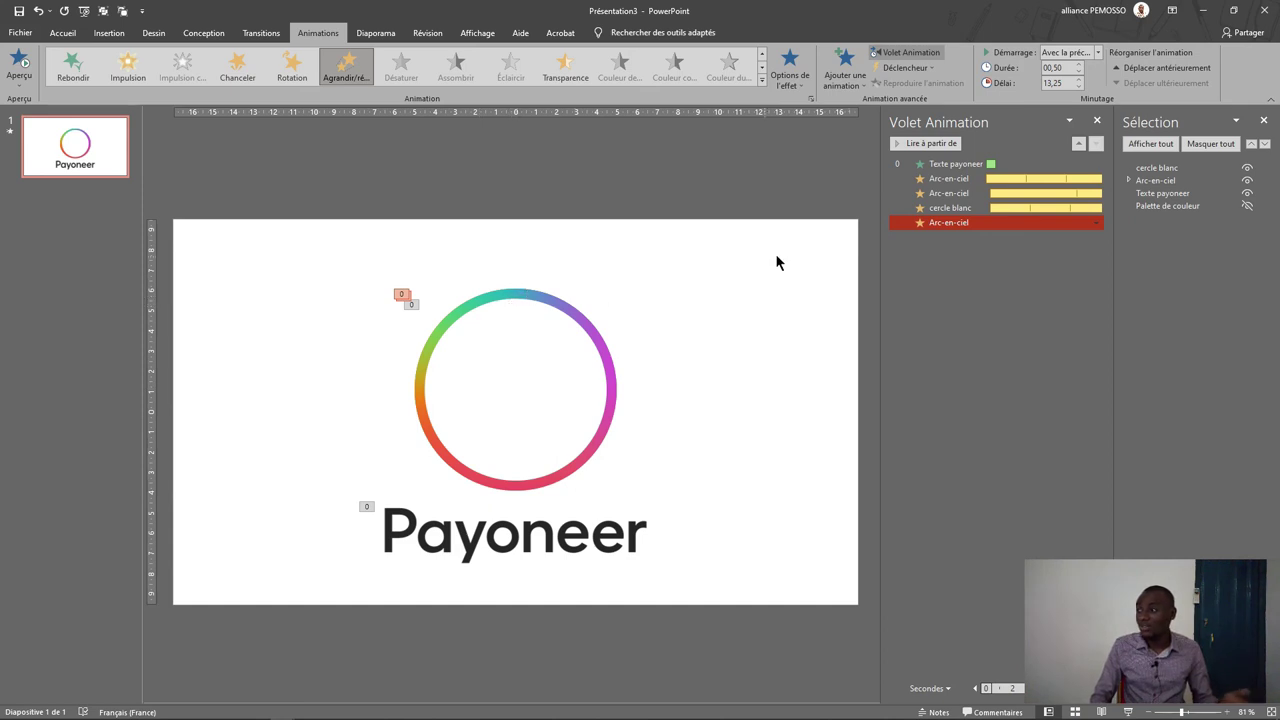
Add a Grow/Shrink emphasis to the white circle, starting With Previous.
left_click(507, 396)
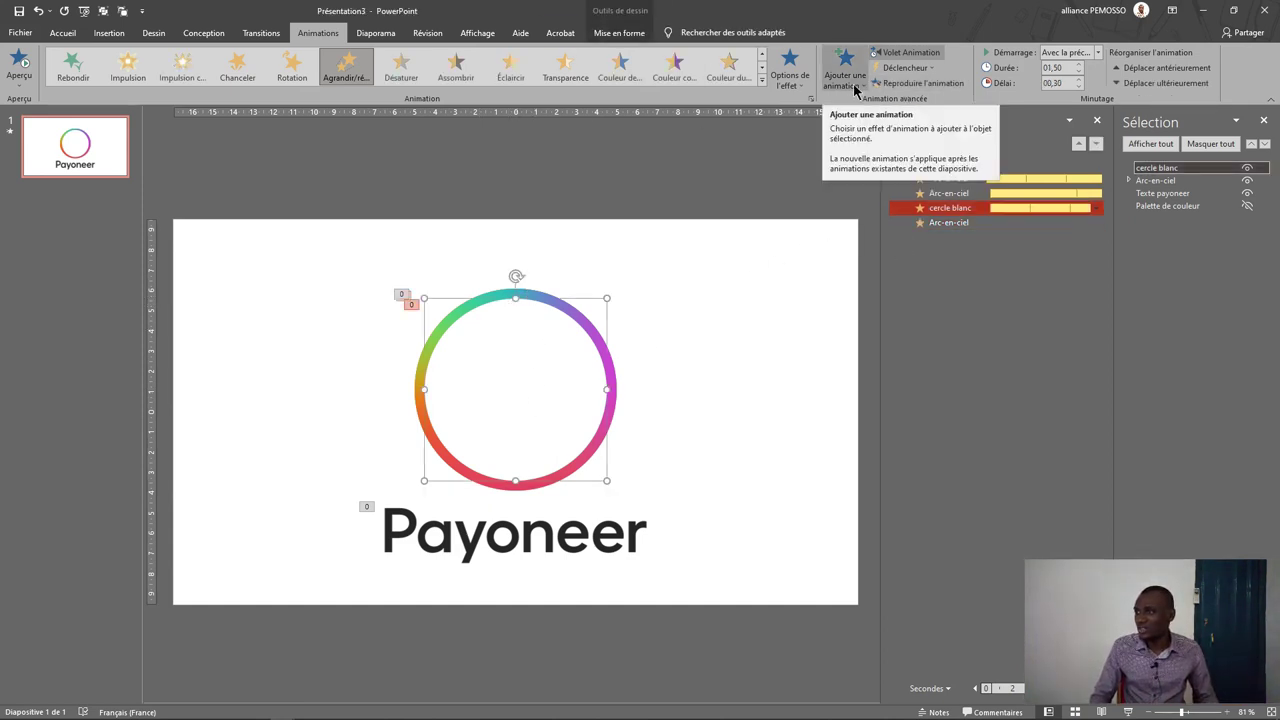
left_click(845, 75)
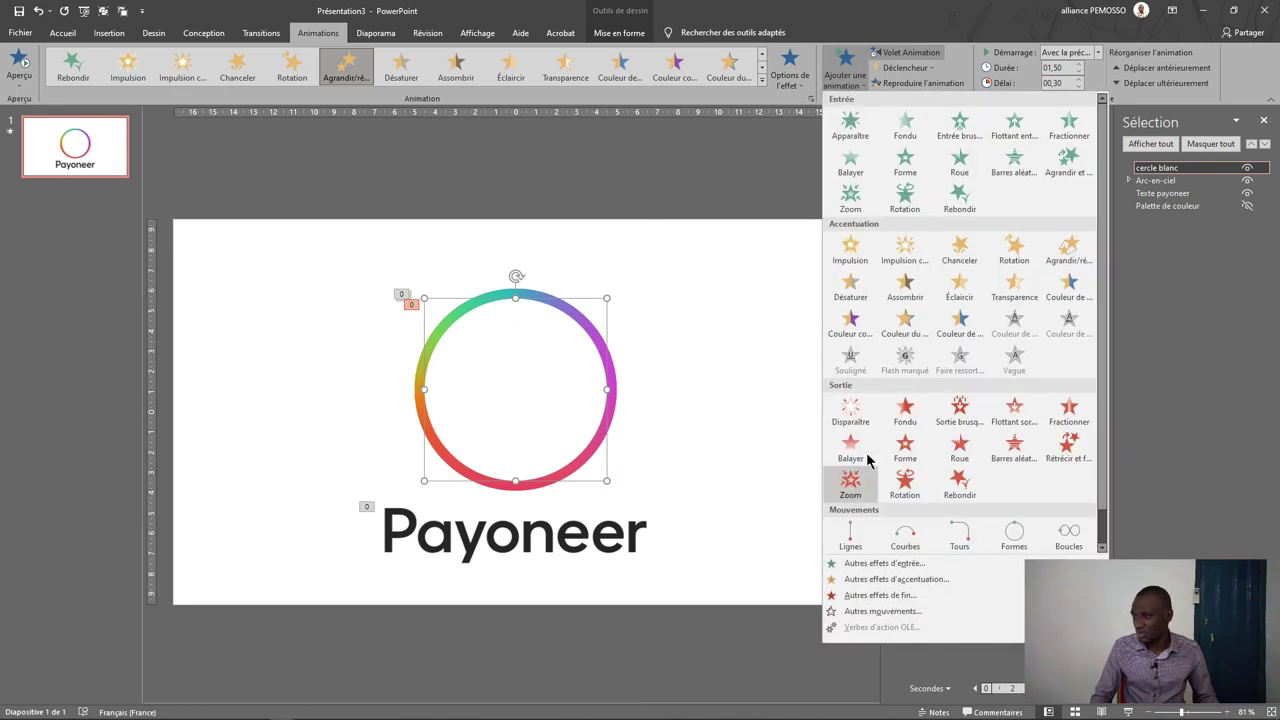
left_click(1052, 257)
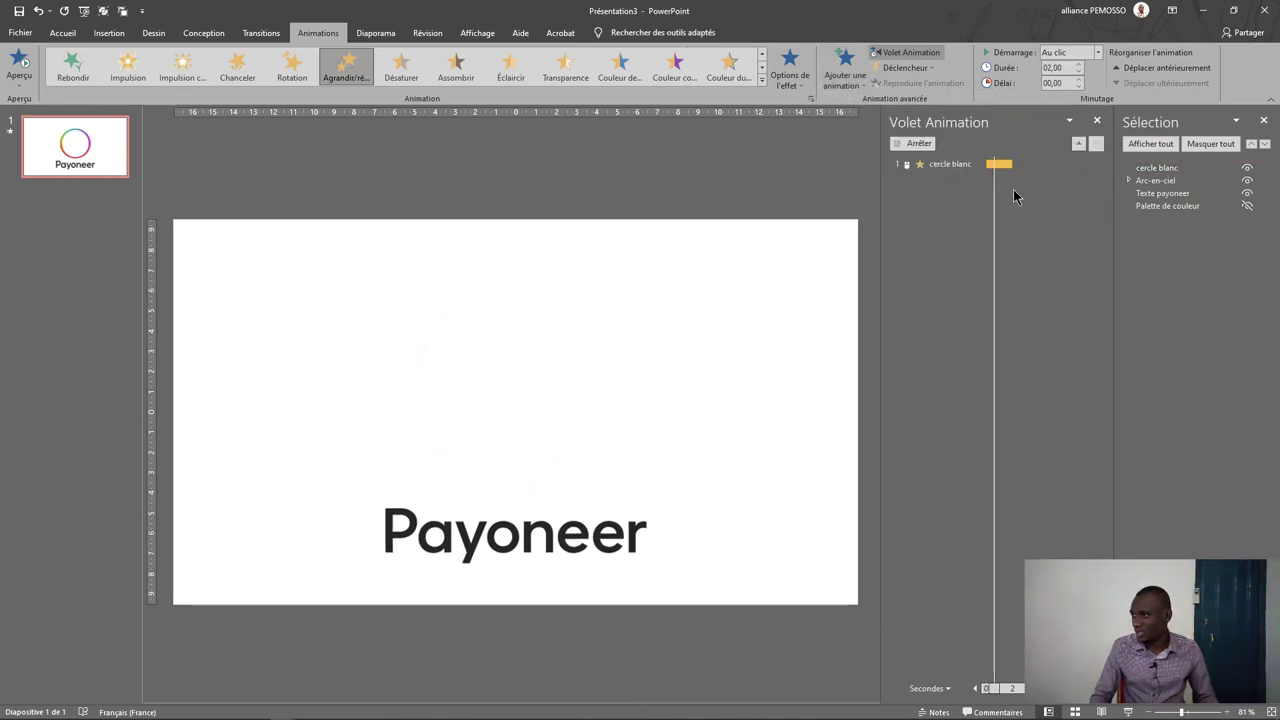
left_click(1097, 52)
left_click(1076, 80)
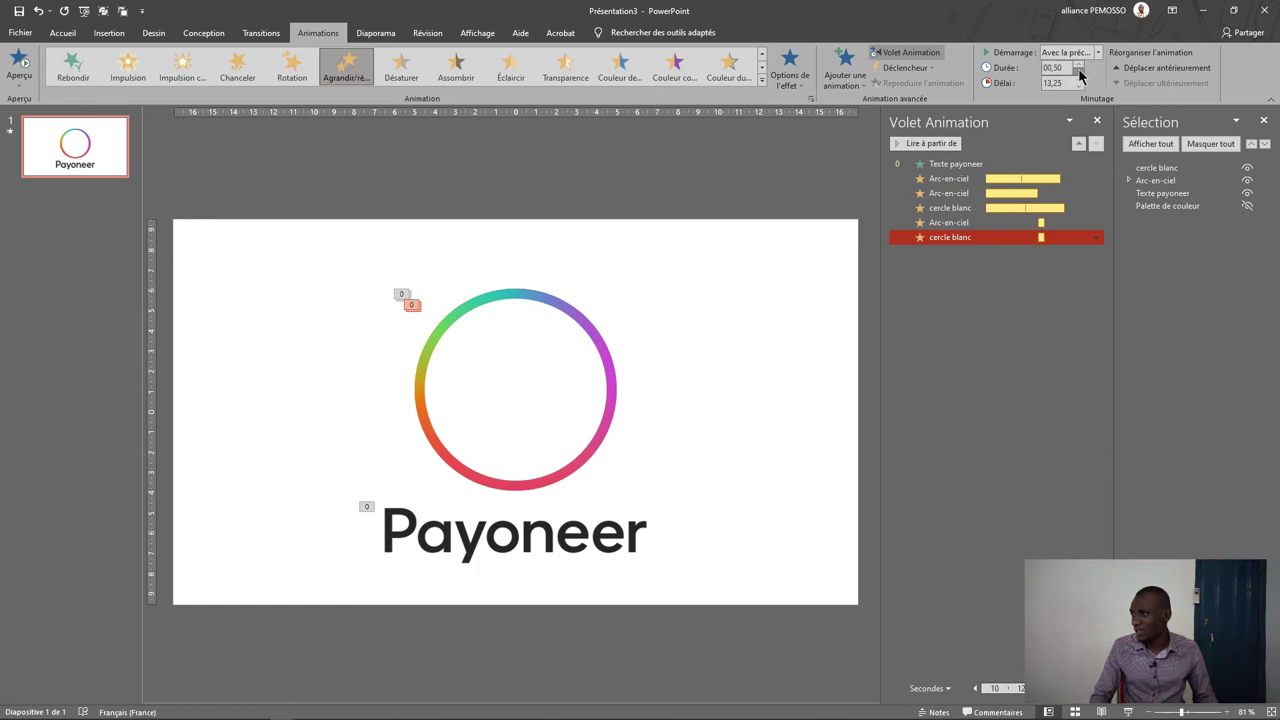
Set the white circle's Grow/Shrink size to a custom 500 %.
double_click(1006, 237)
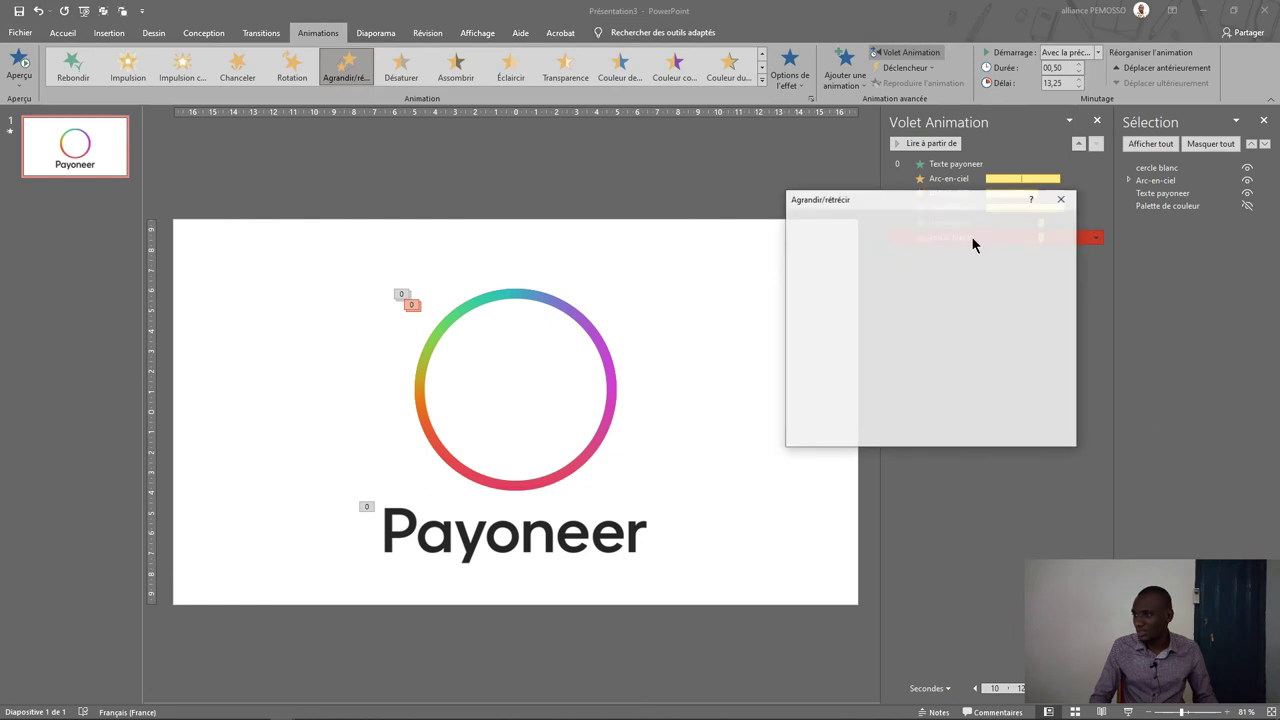
left_click(1013, 255)
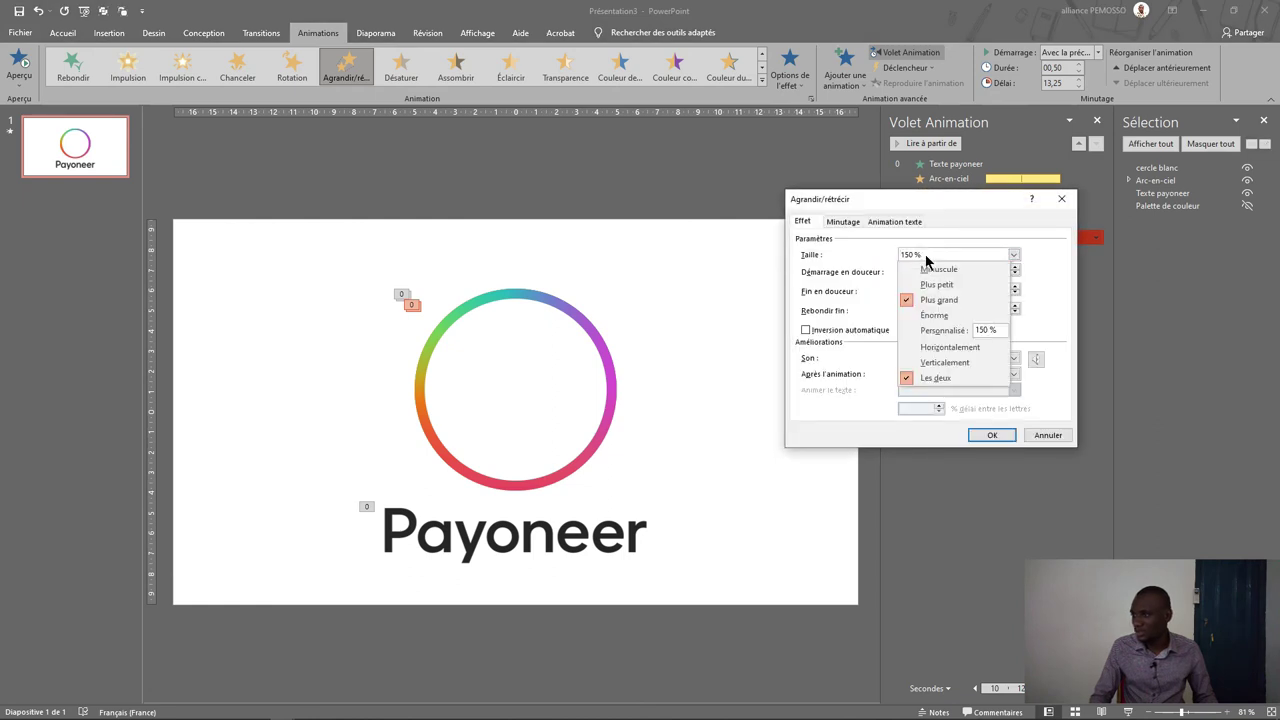
left_click(958, 316)
left_click(1013, 255)
left_click(970, 331)
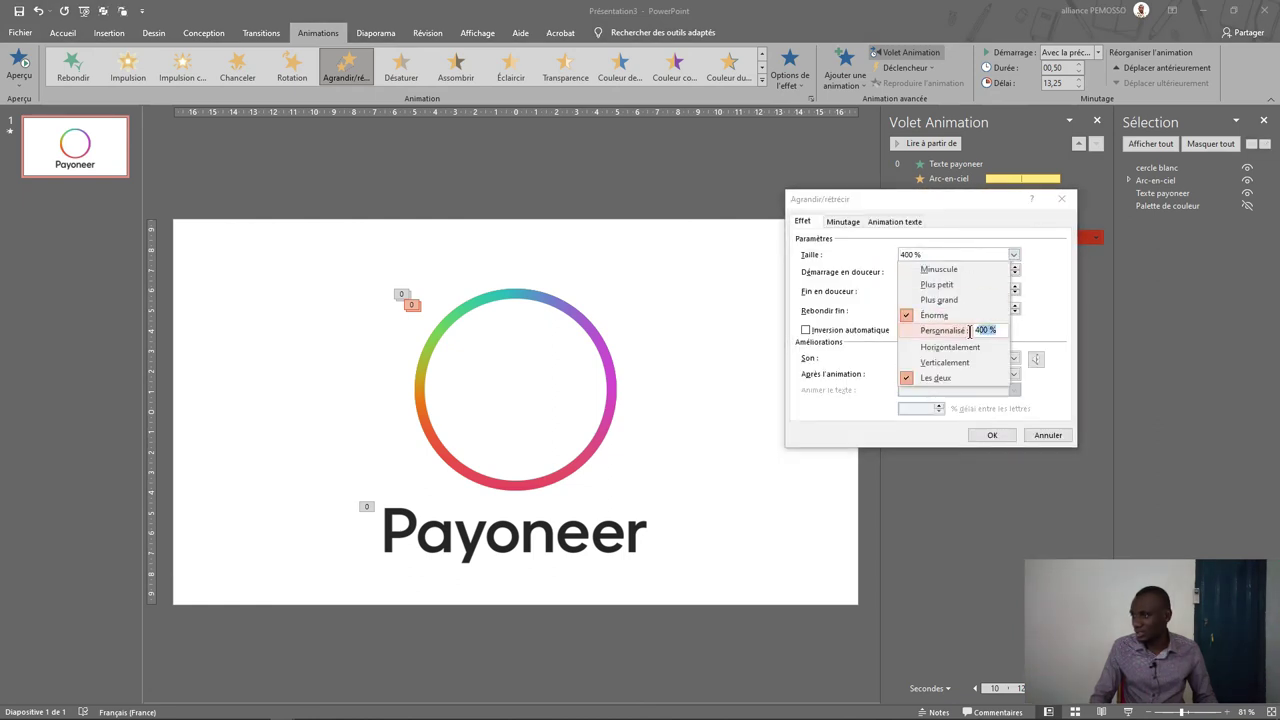
type("500")
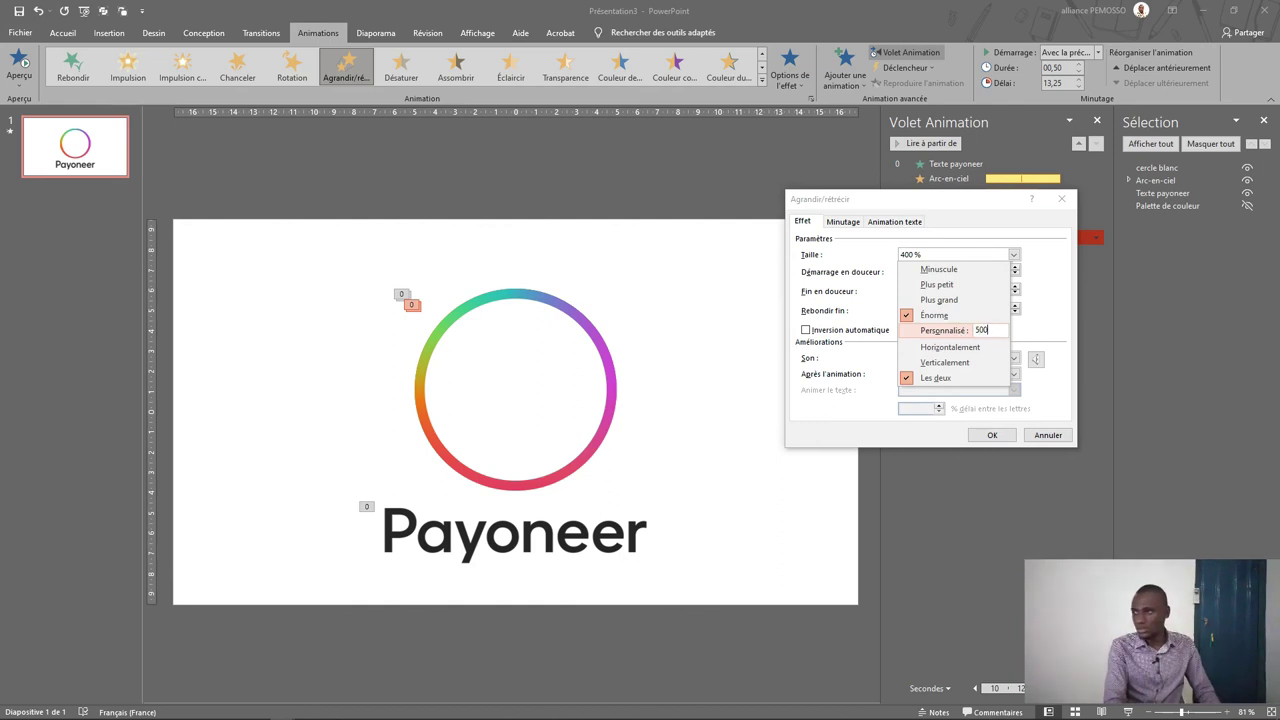
key("Return")
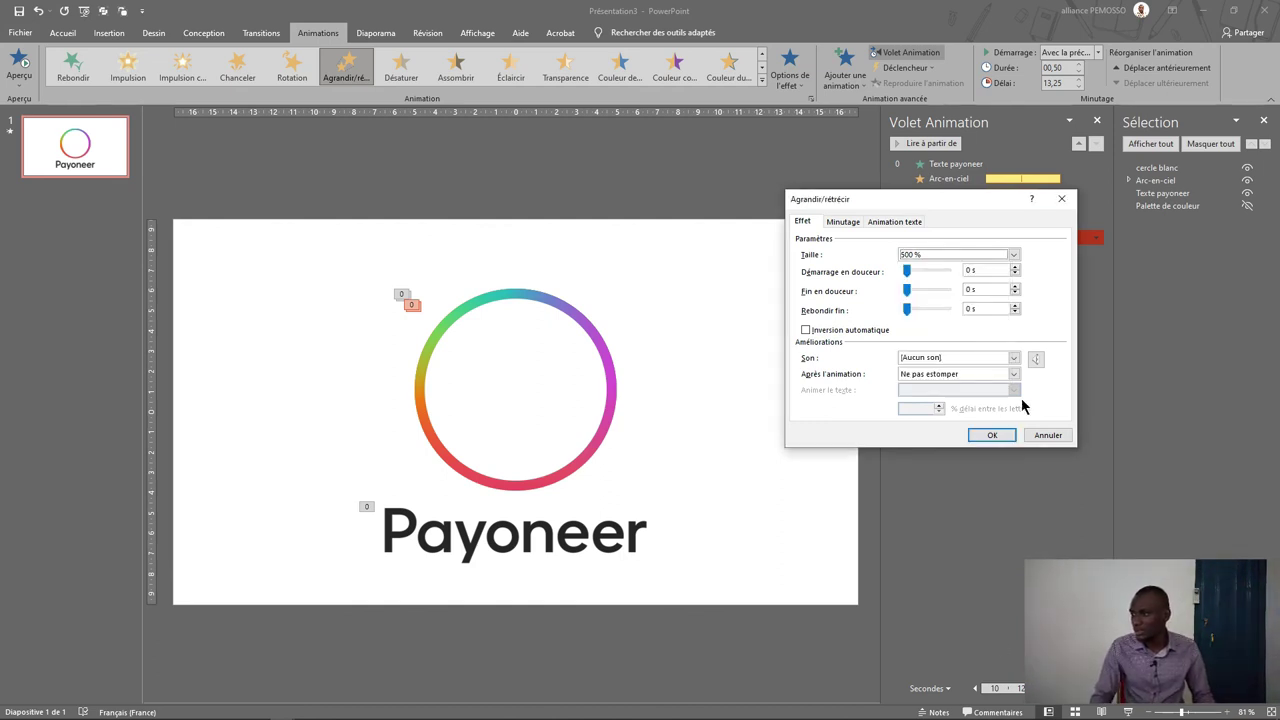
left_click(1000, 438)
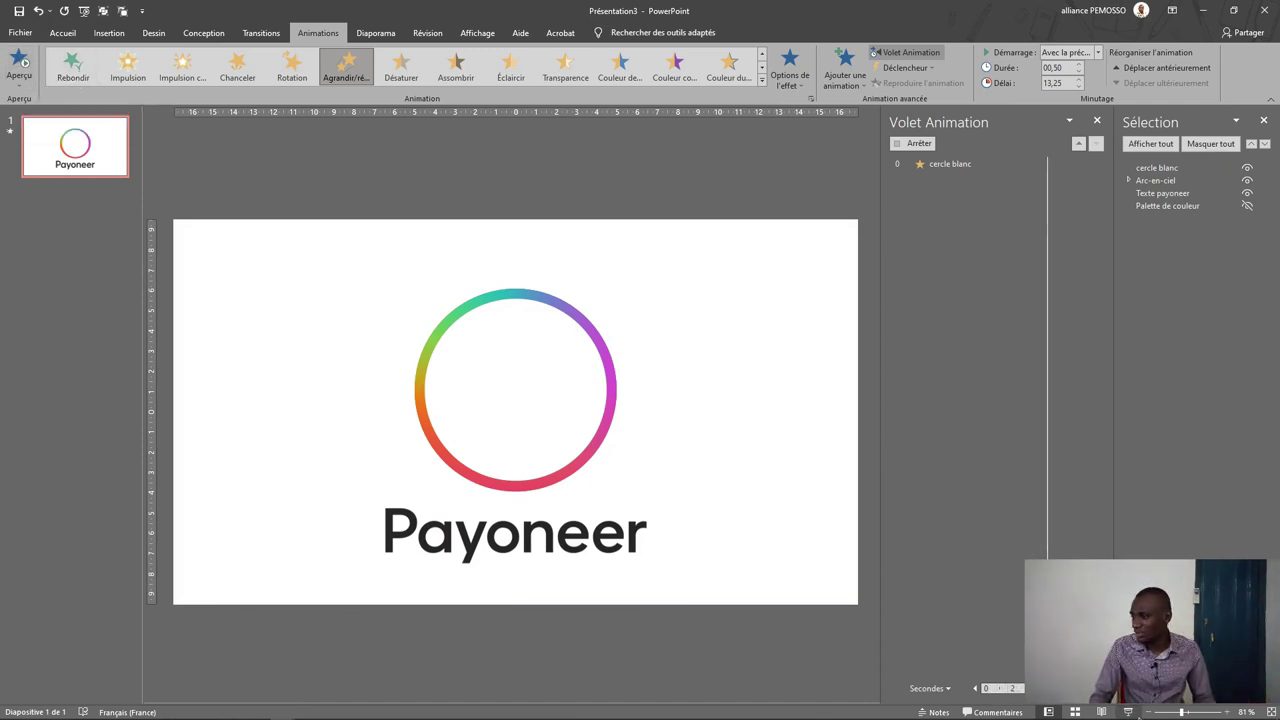
key("F5")
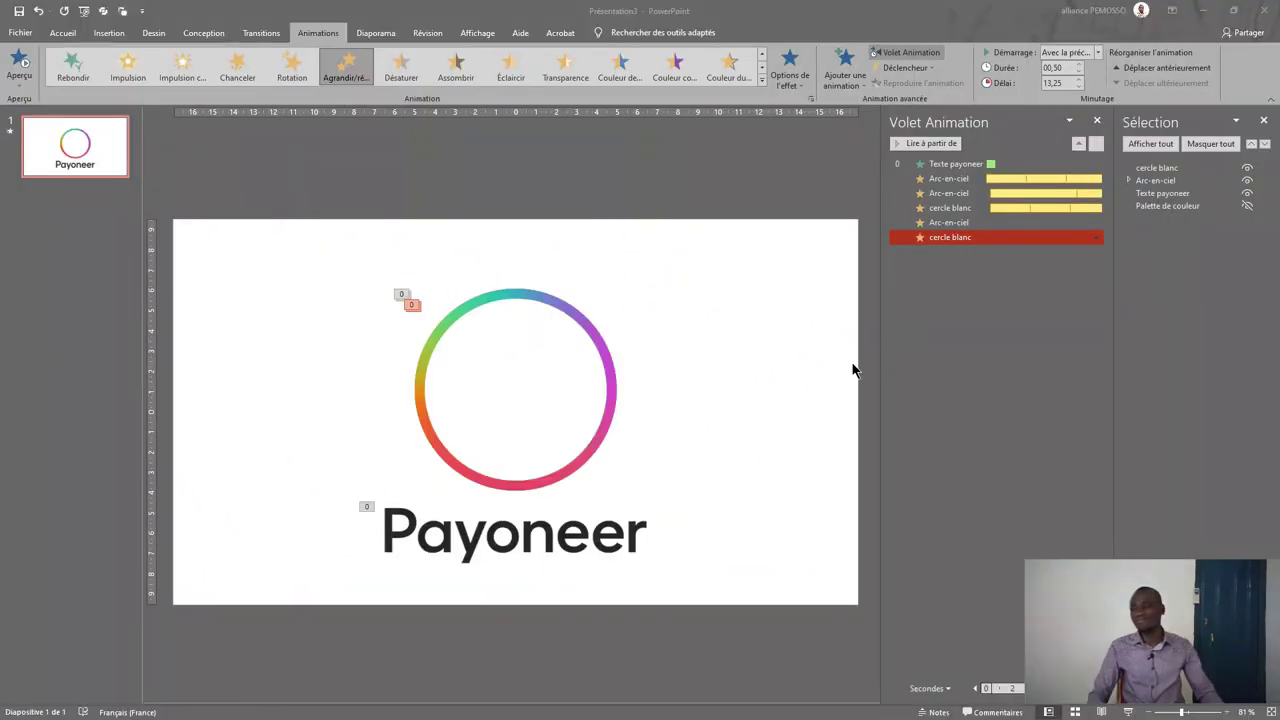
left_click(640, 528)
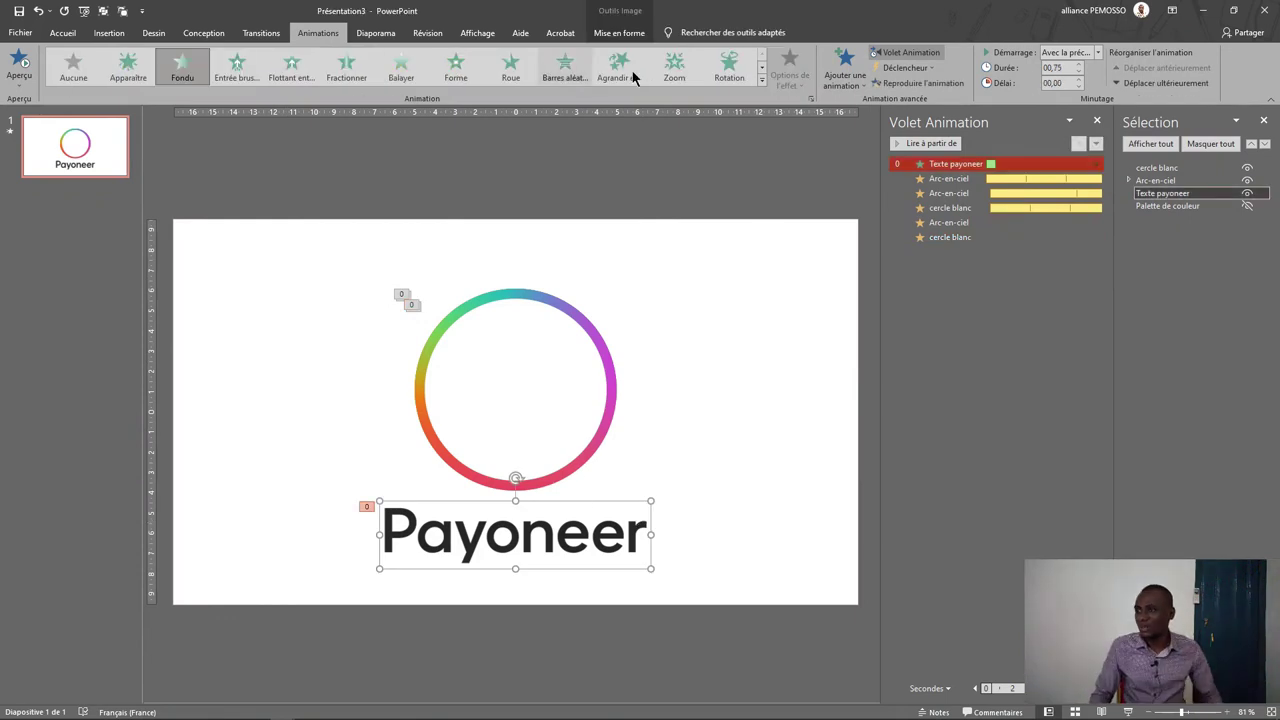
Give the Payoneer text a Fade exit starting With Previous, then play the slide show.
left_click(838, 86)
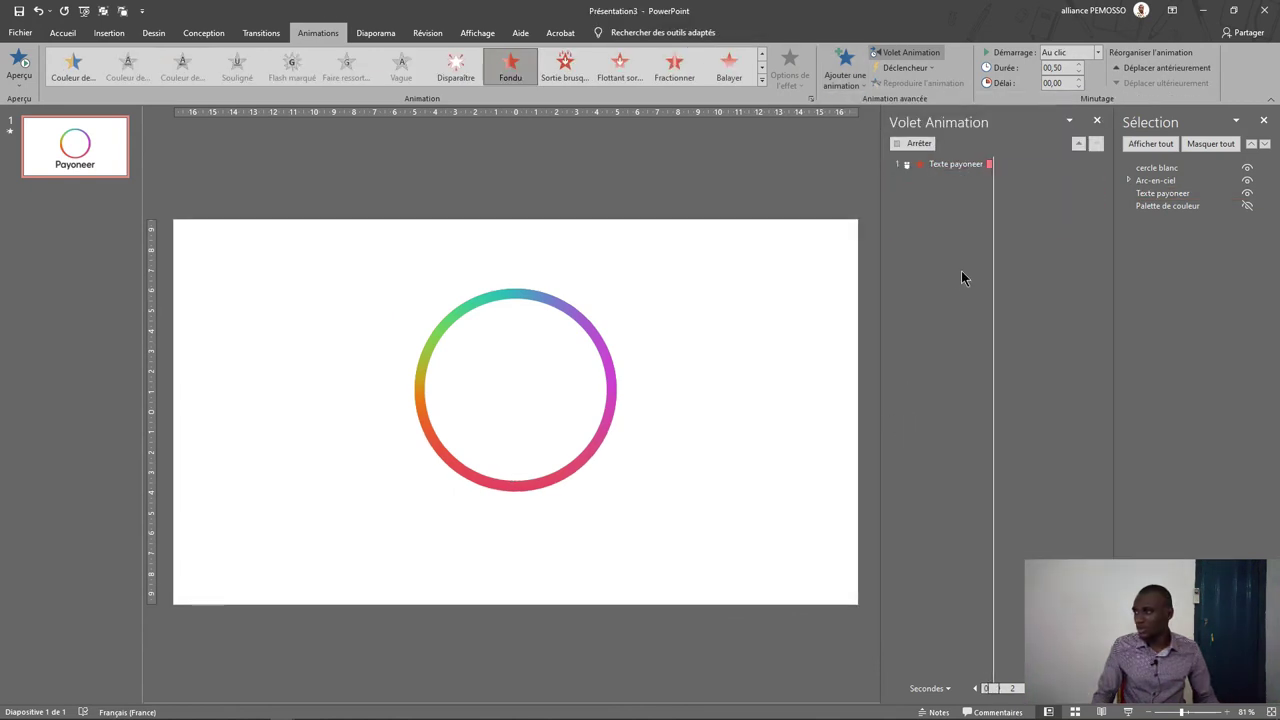
left_click(1097, 52)
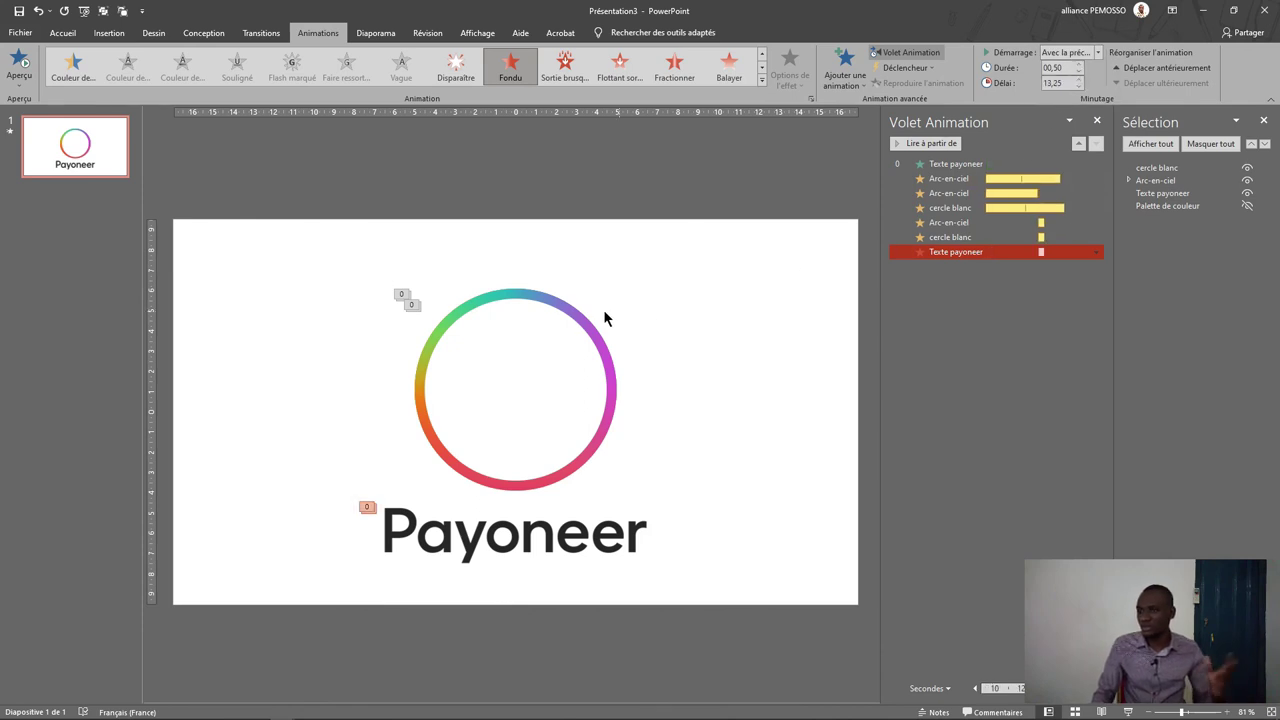
left_click(758, 369)
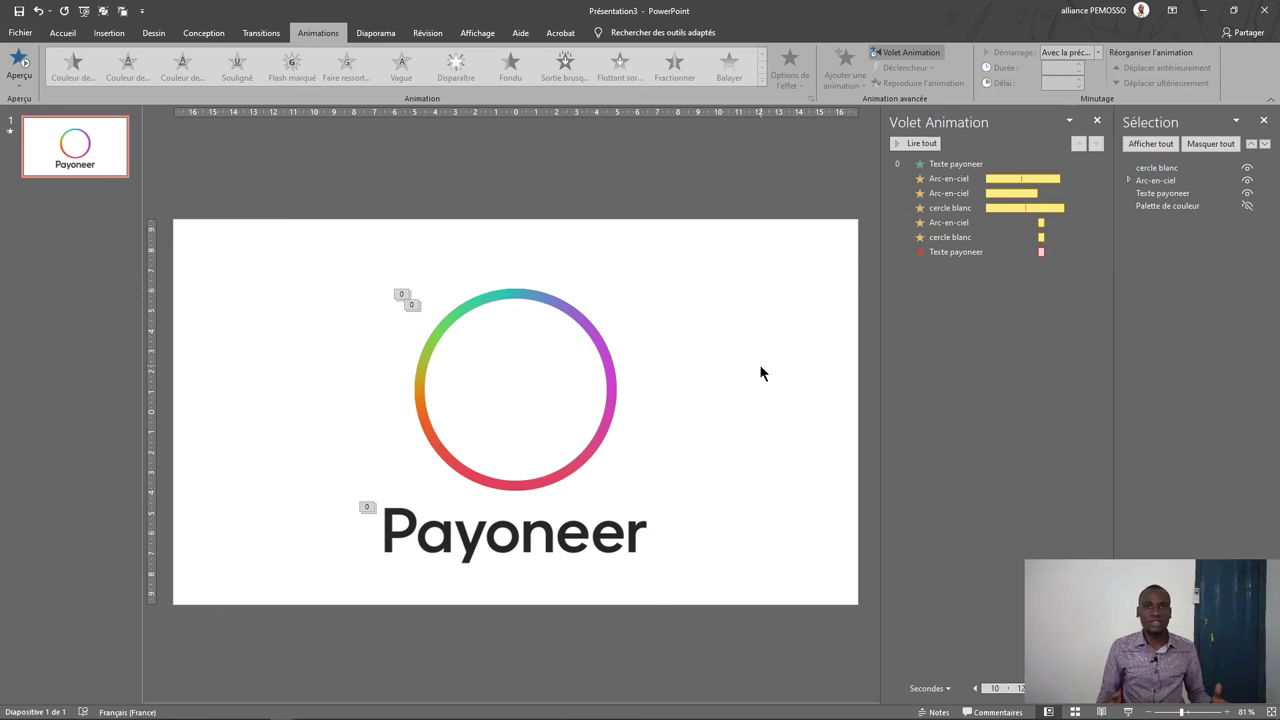
left_click(1128, 711)
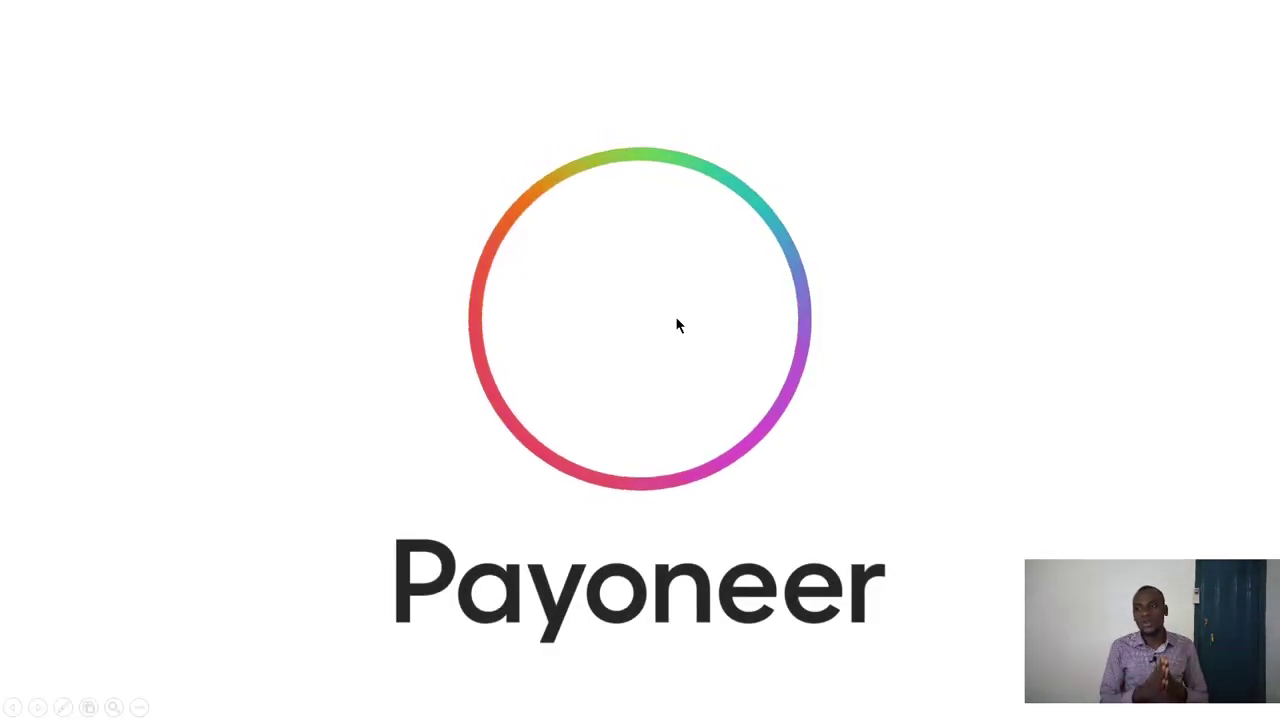